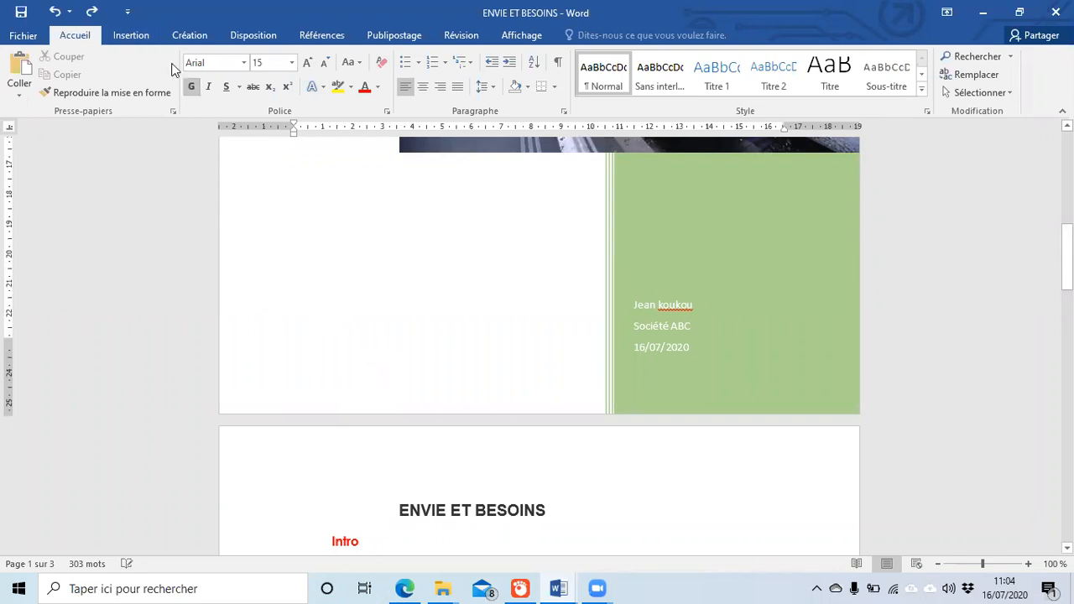
Step: Show the Insertion commands and scroll to the end of the document text
click(131, 36)
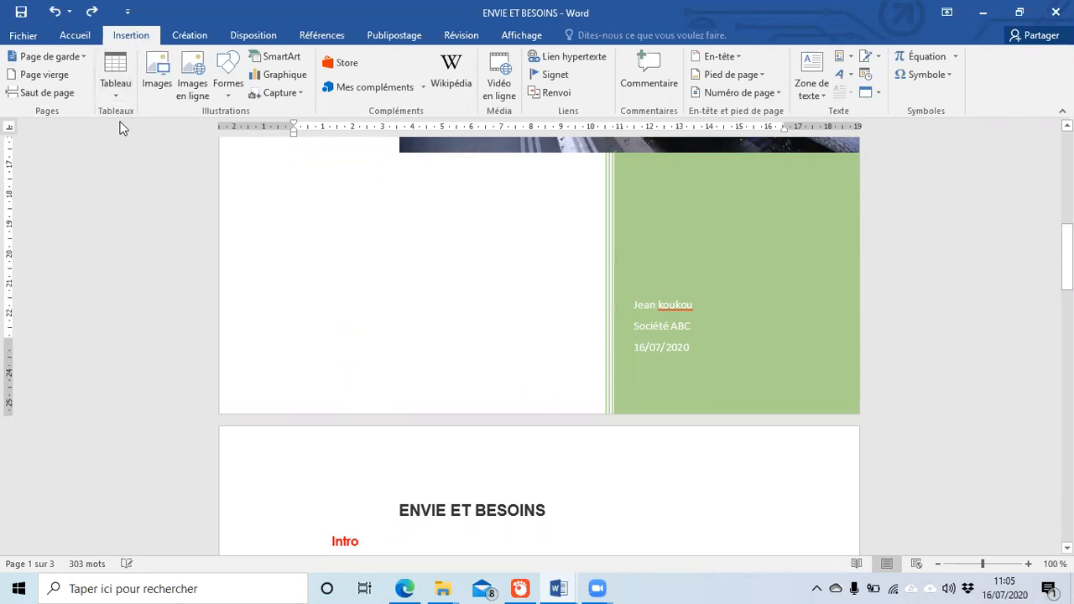
scroll(296, 298, down, 15)
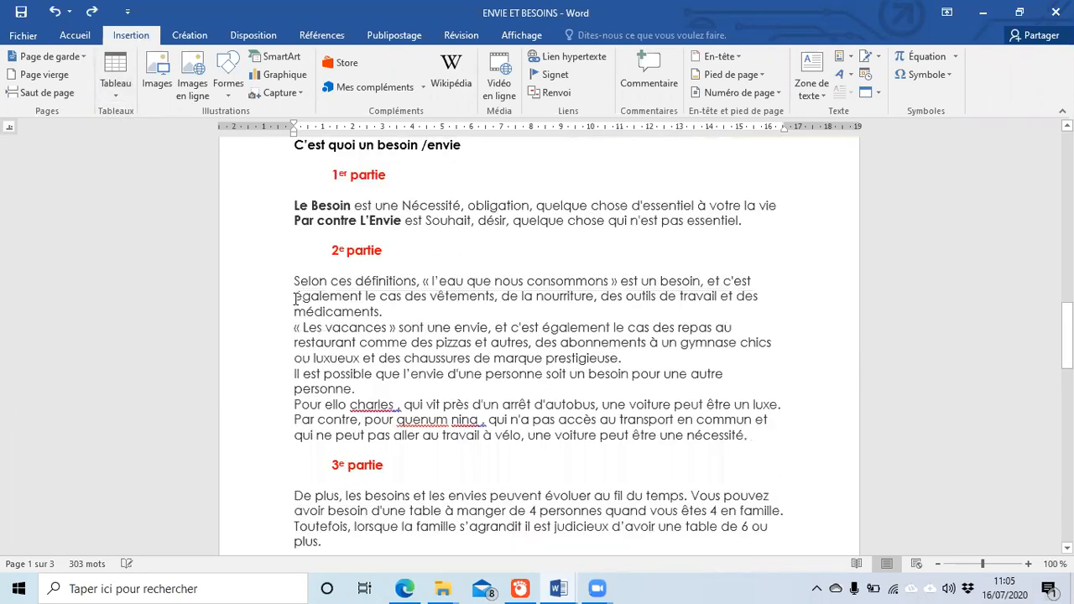
scroll(296, 298, down, 6)
scroll(290, 297, up, 5)
scroll(290, 297, down, 4)
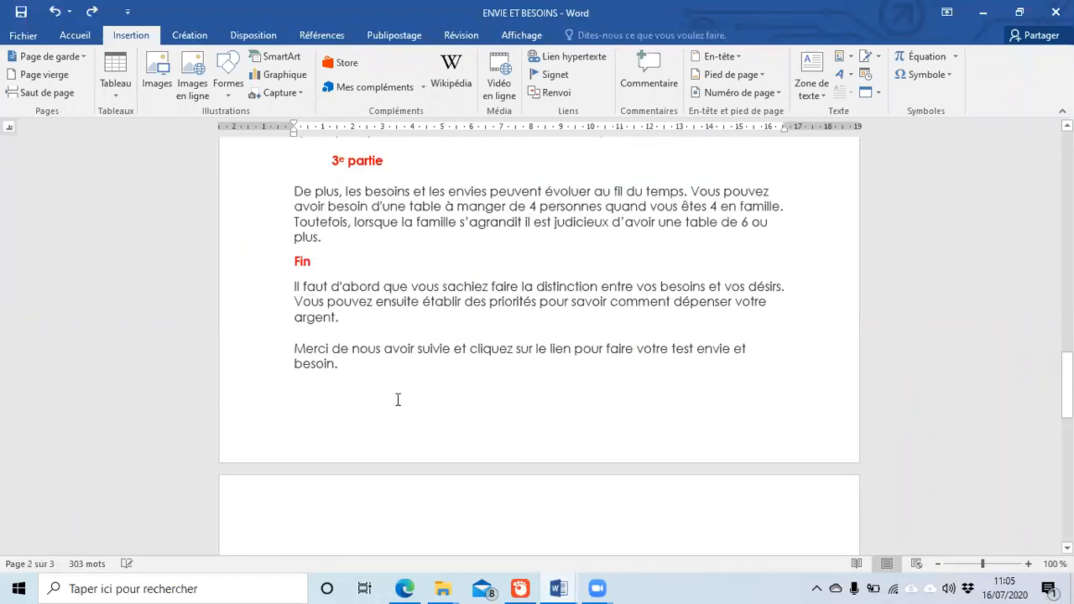
scroll(371, 373, down, 4)
scroll(394, 378, up, 5)
scroll(361, 374, down, 6)
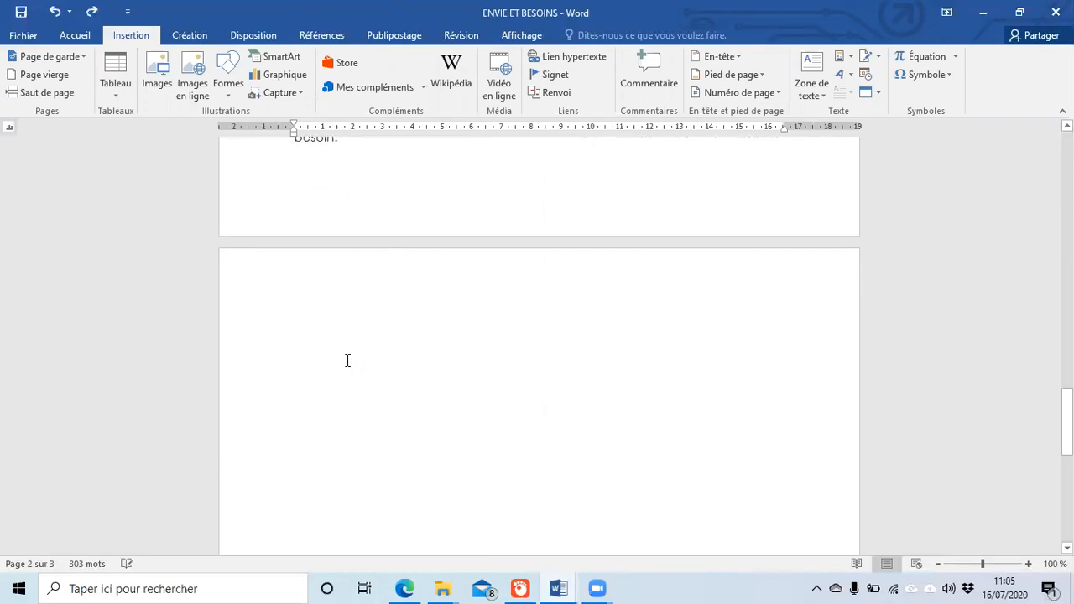
scroll(344, 205, up, 3)
Step: Move the cursor to the start of blank page 3 and open the Tableau choices
click(366, 259)
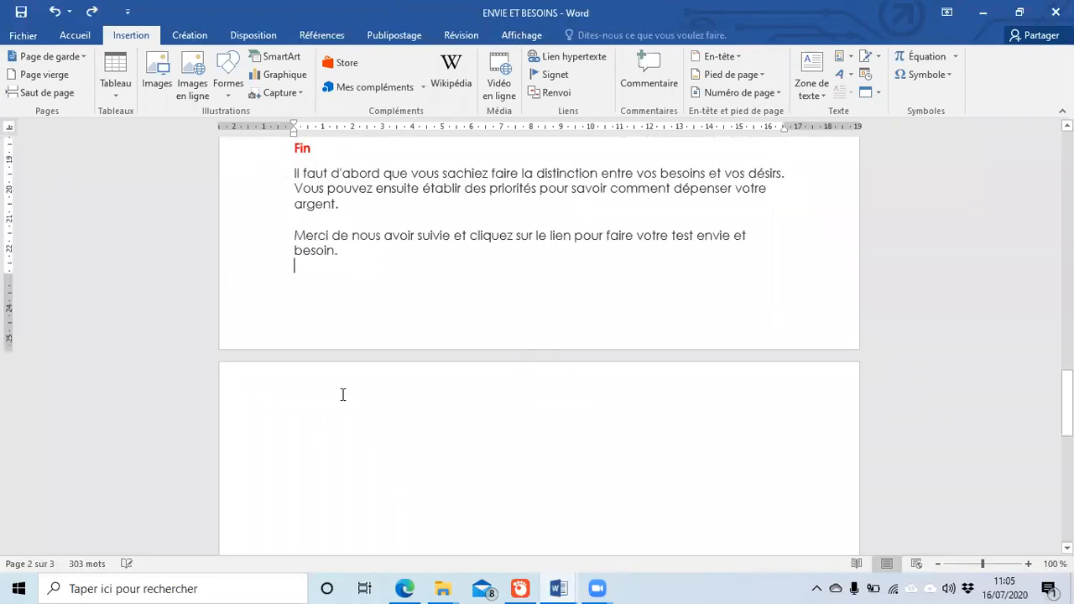
key(ctrl+End)
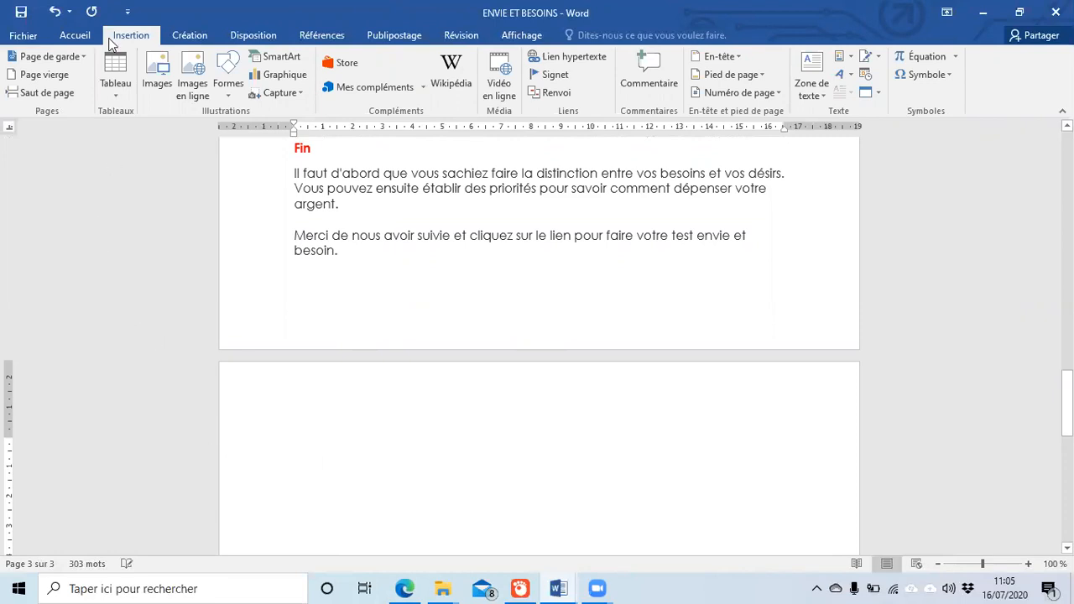
click(113, 96)
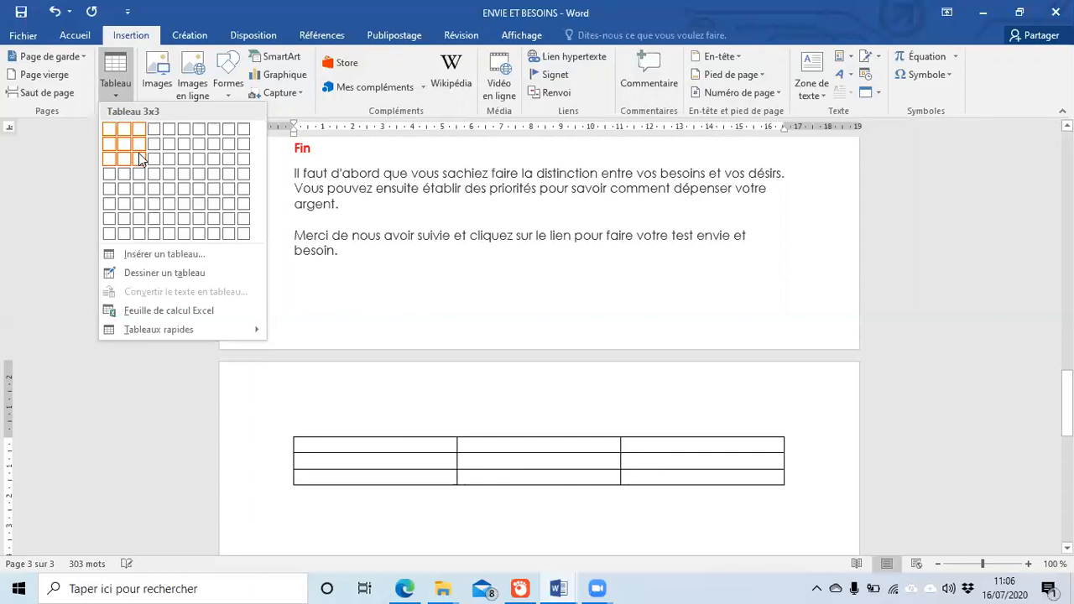
Step: Insert a 3x3 table with the headers Nom, prénoms and age
click(140, 160)
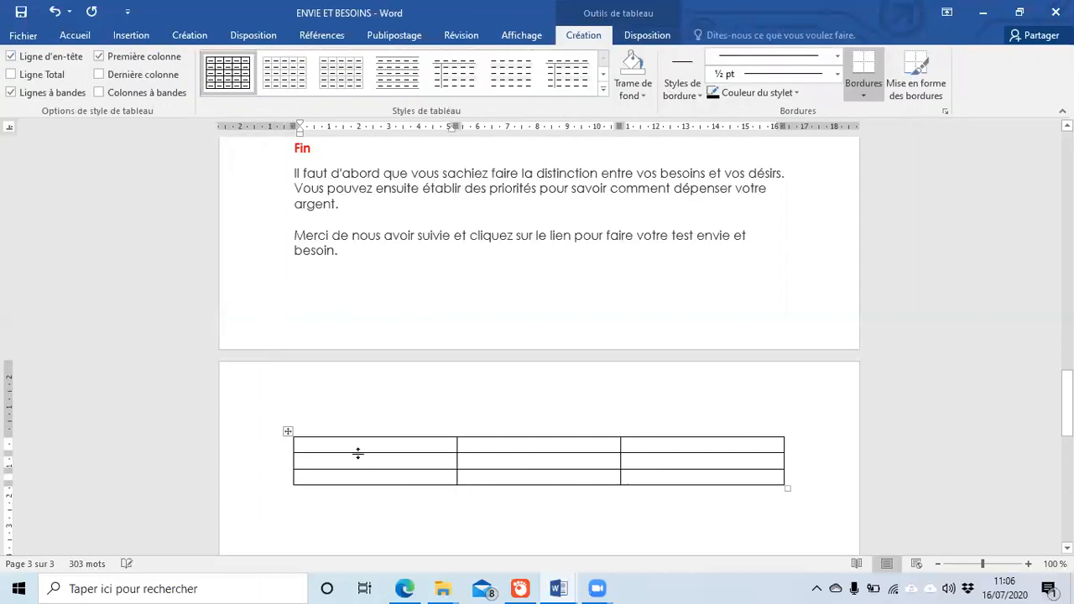
text(Nom)
key(Tab)
text(pré)
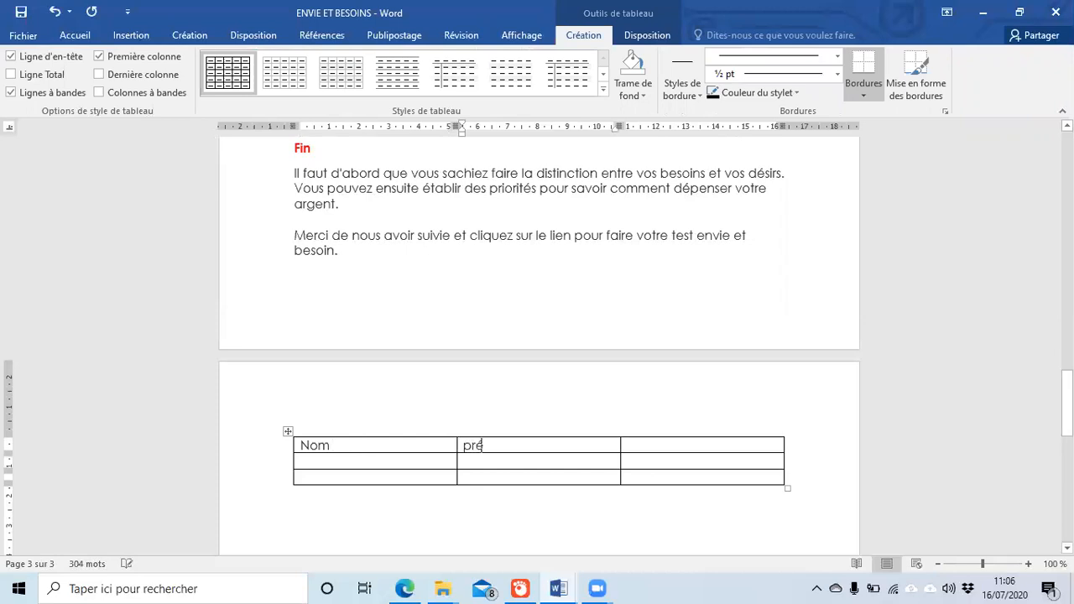
text(noms)
key(Tab)
text(age)
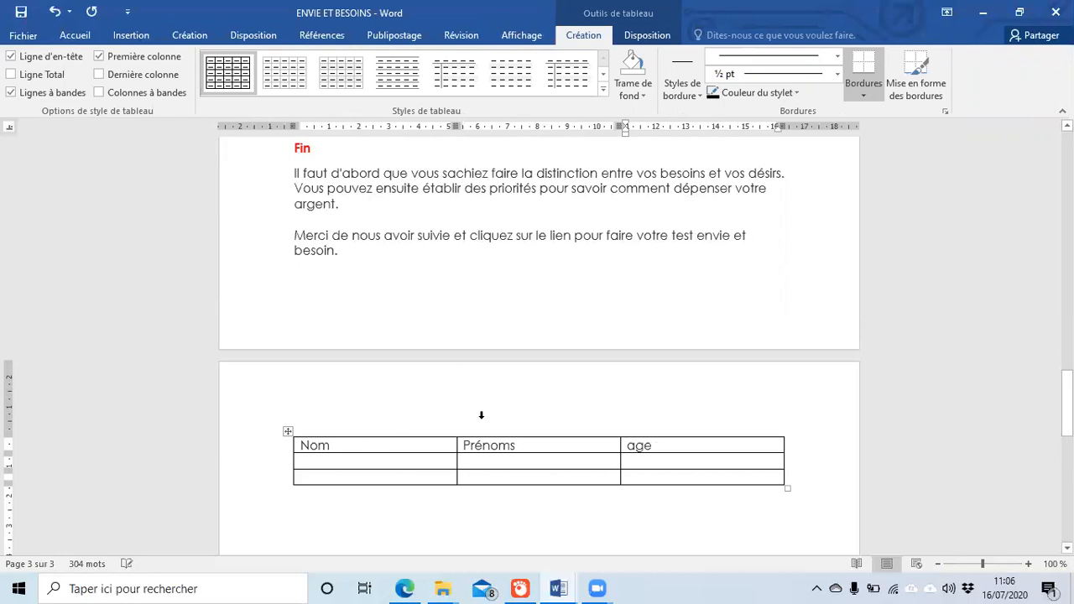
Step: Fill the second row with a person's surname, first name and age 20
click(361, 464)
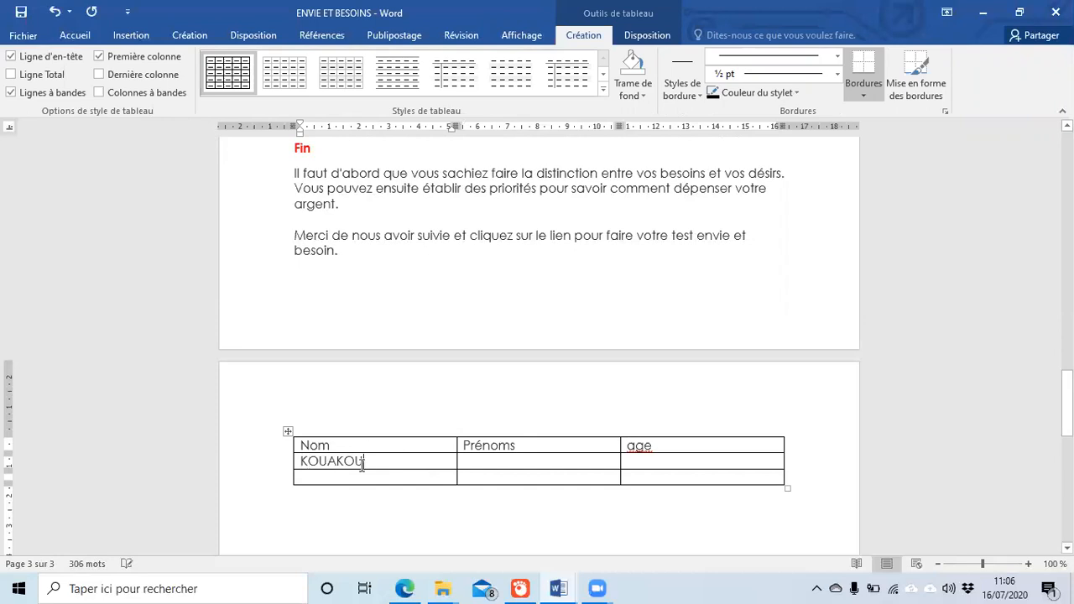
key(Tab)
click(385, 461)
click(490, 461)
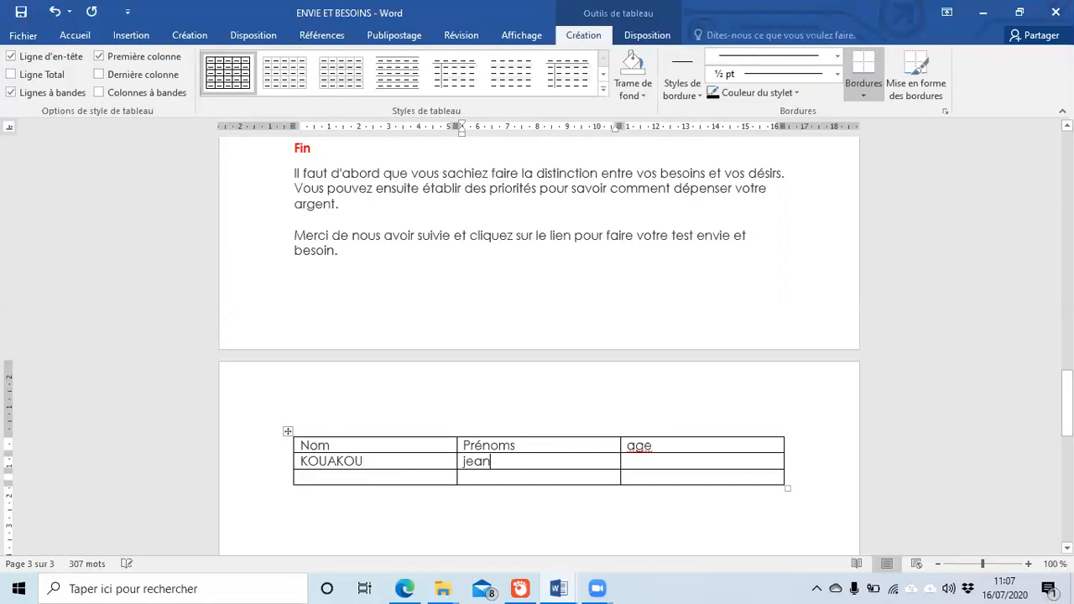
key(Tab)
text(20)
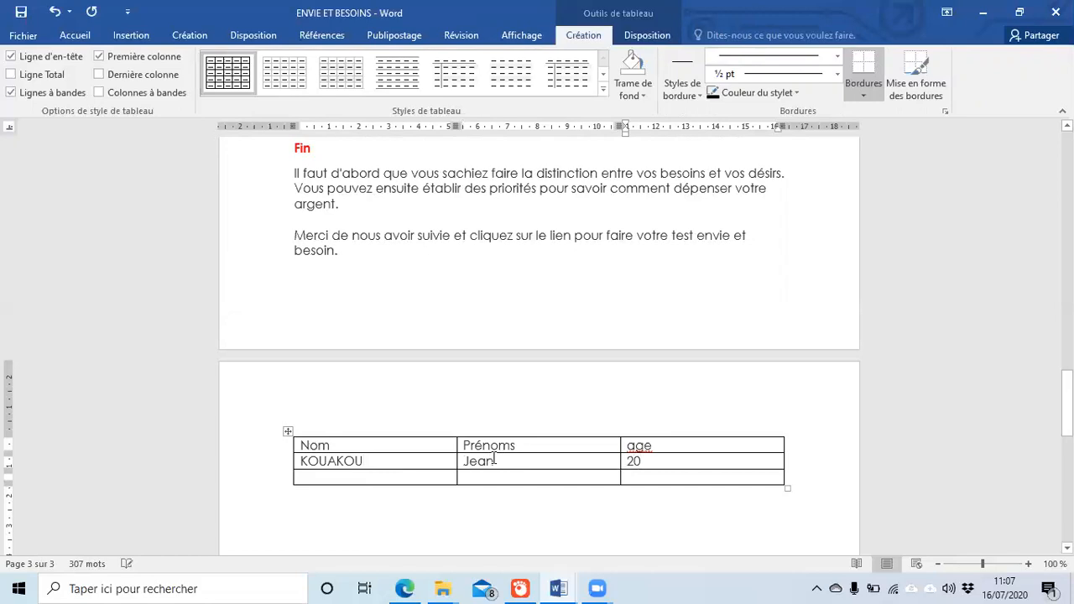
Step: Fill the third row with another person's surname, first name and age 21
key(Tab)
key(Tab)
key(Tab)
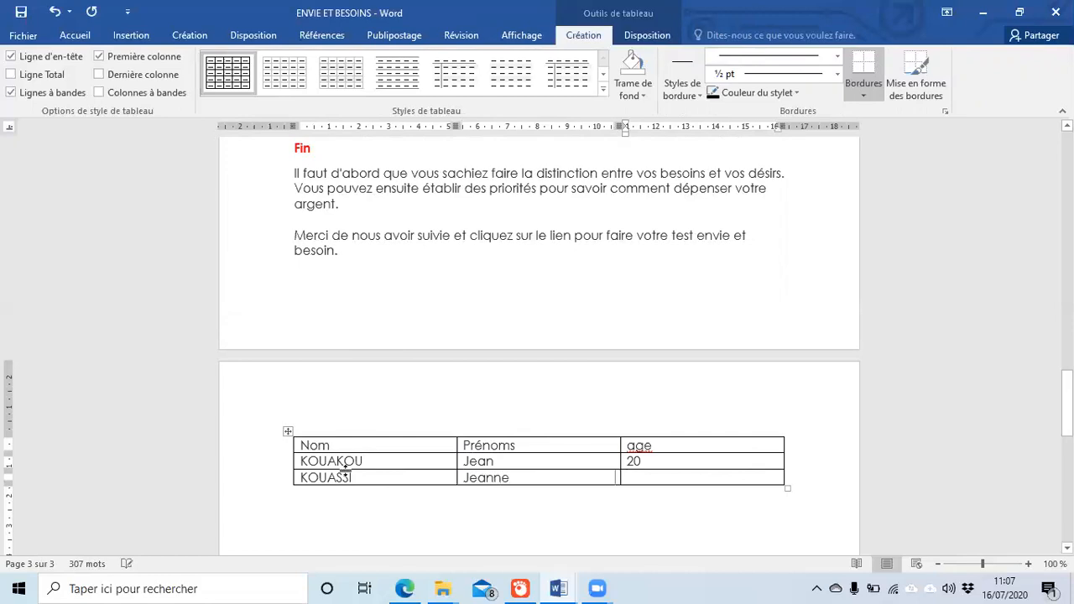
text(21)
Step: Insert a row below the last one and enter a third person's name with age 22
right_click(676, 478)
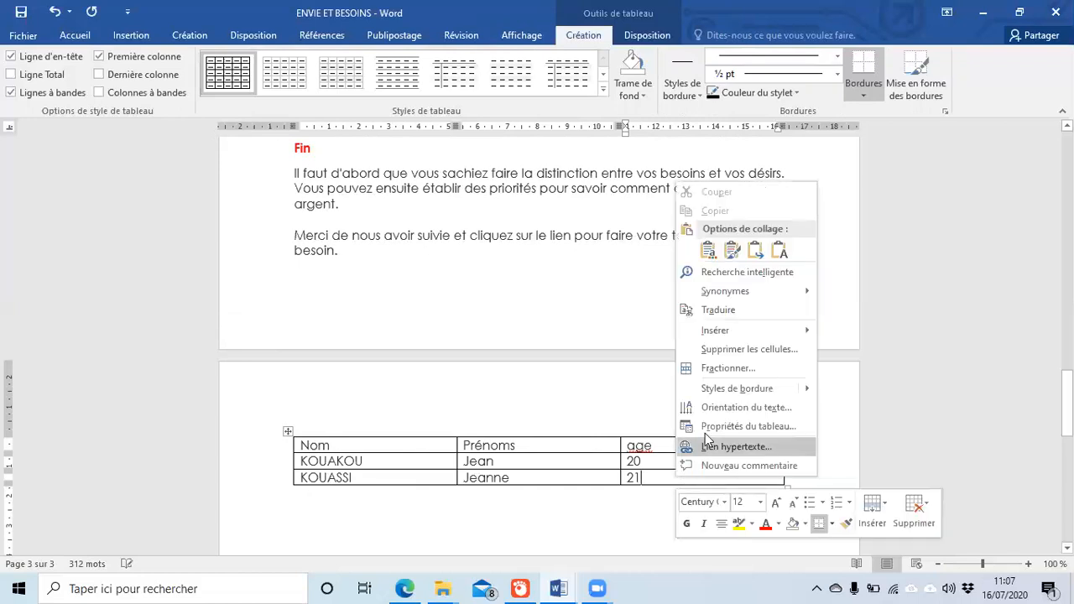
mouse_move(758, 331)
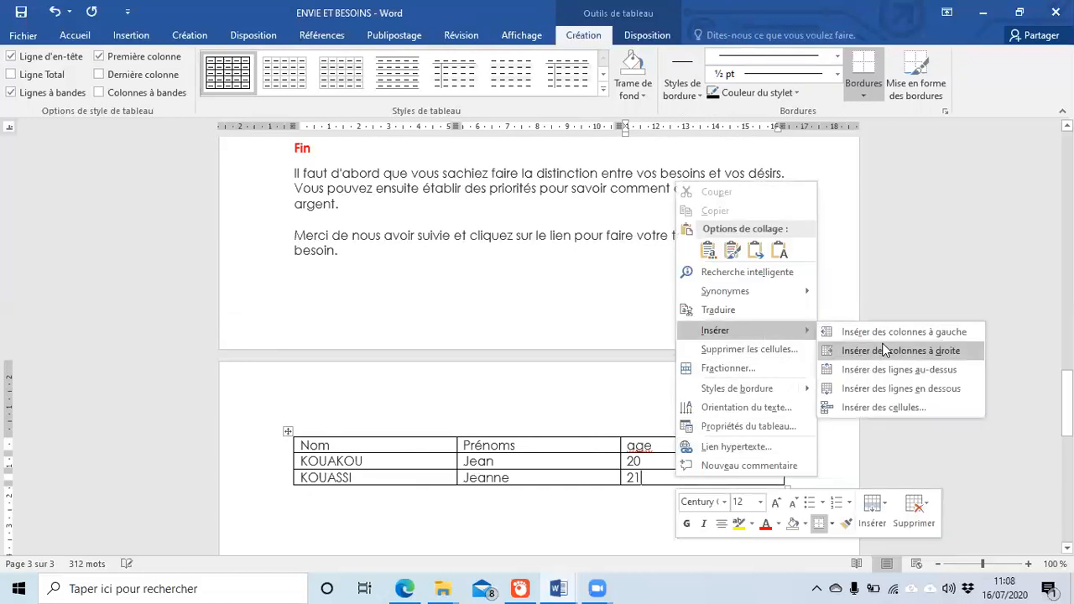
click(908, 388)
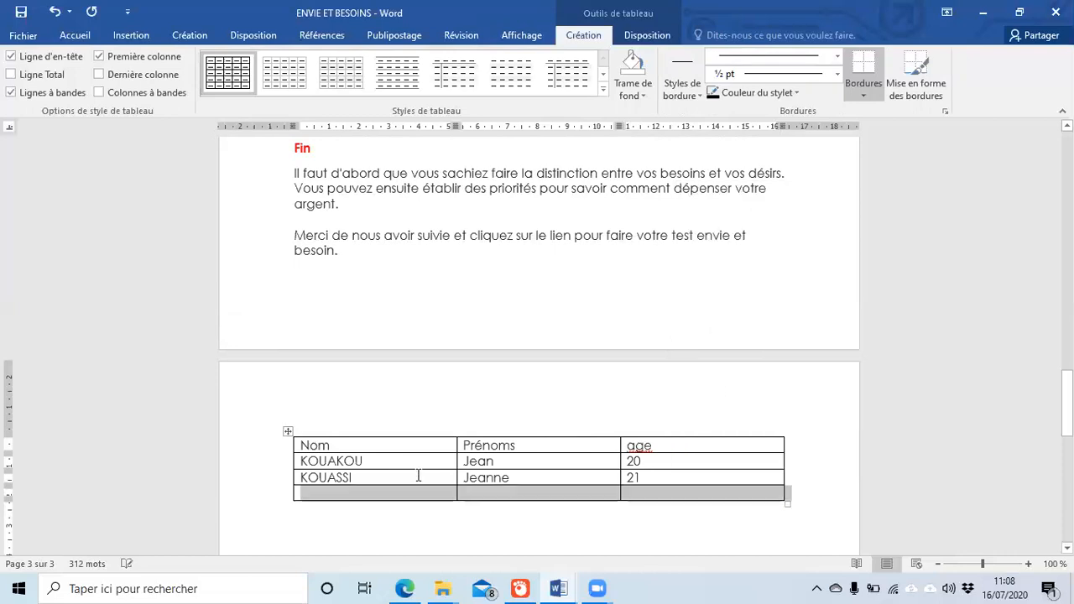
click(396, 494)
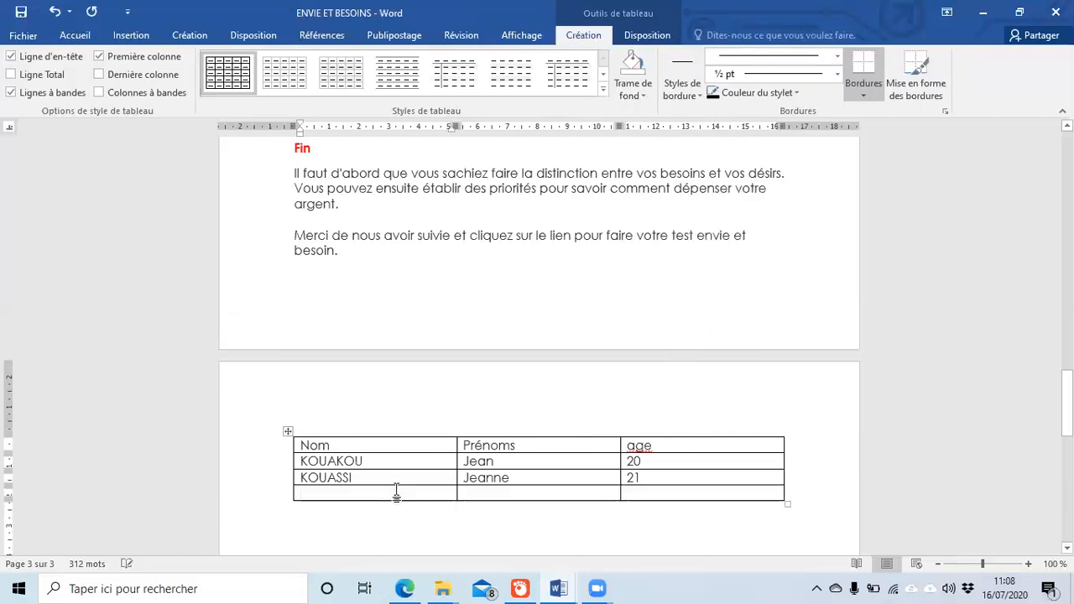
text(G)
key(BackSpace)
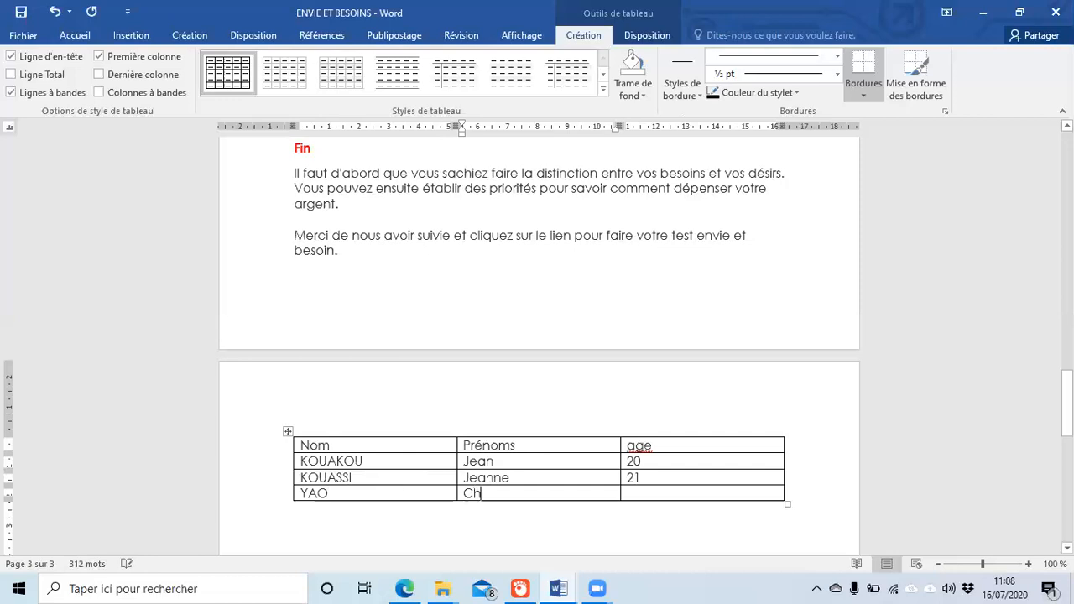
key(Tab)
text(22)
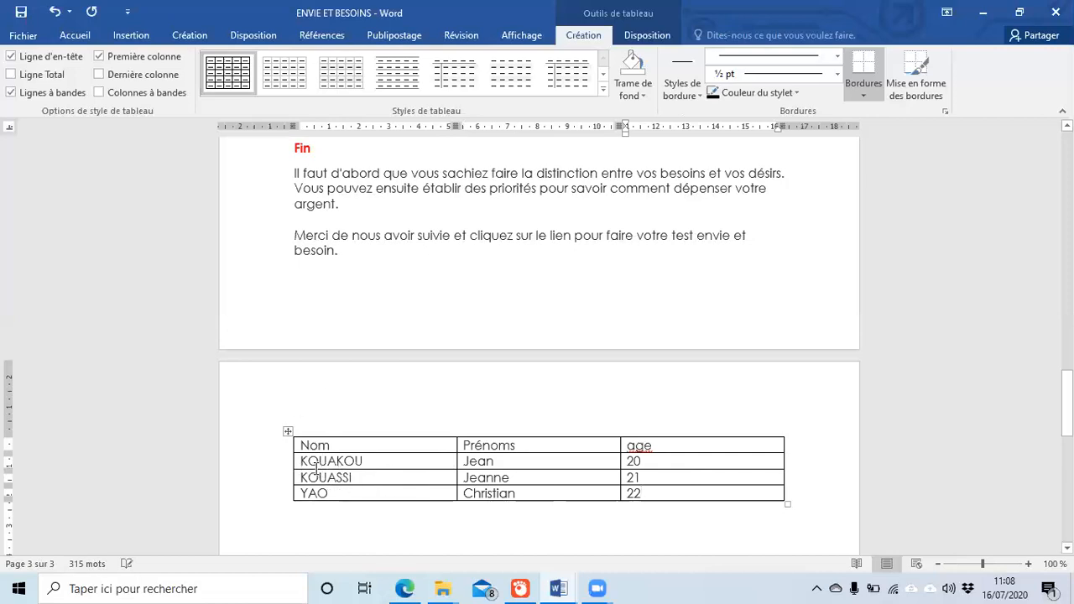
Step: Insert a row above the first data row and enter a fourth person's surname and first name
right_click(315, 462)
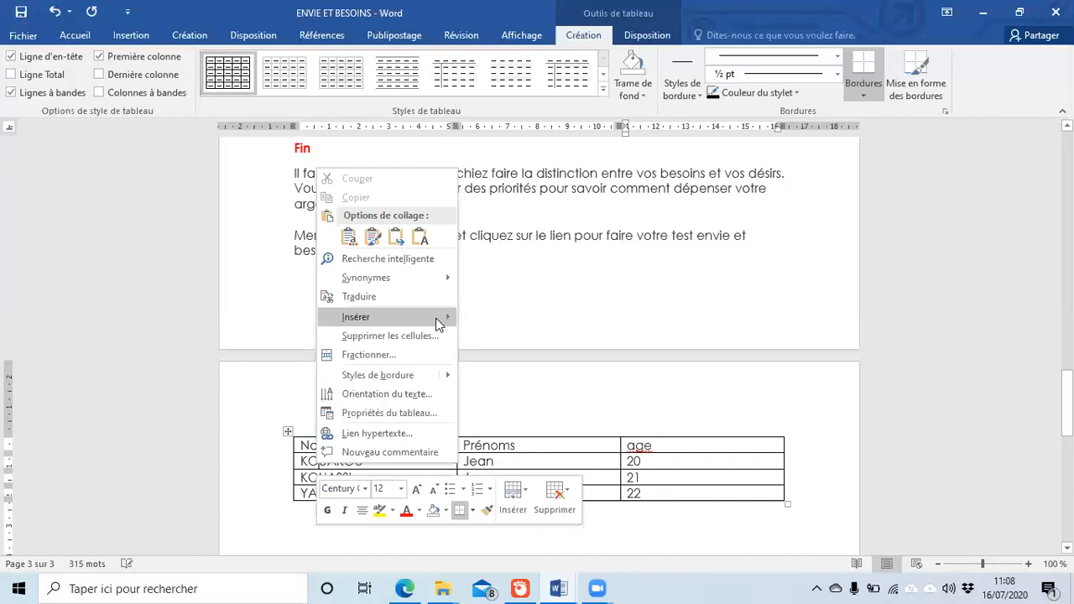
mouse_move(438, 324)
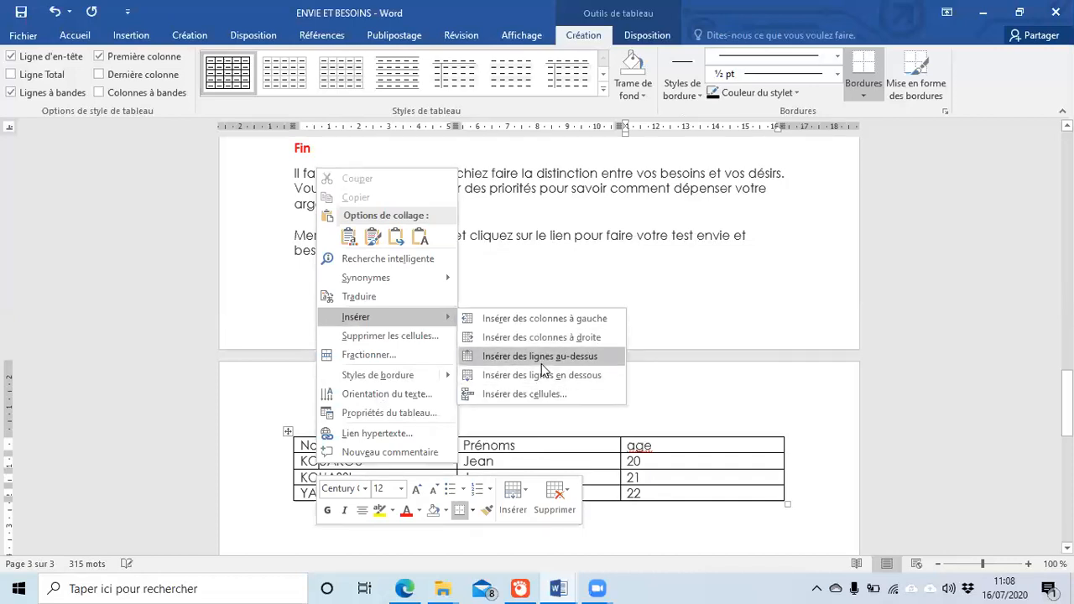
click(541, 363)
click(332, 461)
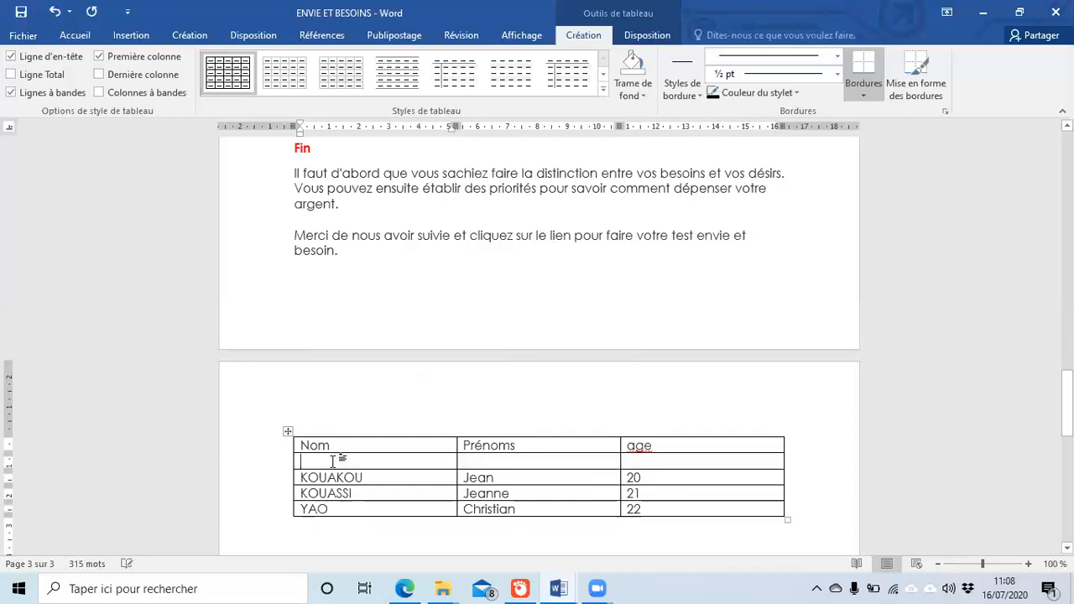
key(Tab)
click(652, 465)
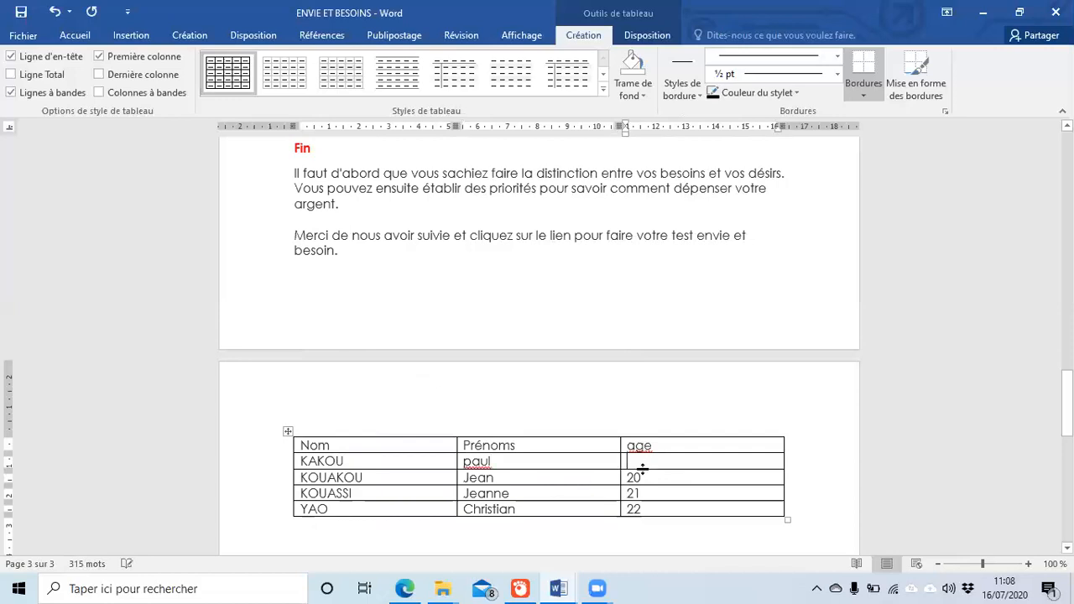
Step: Correct the header spelling to 'âge' and enter 23 as the new row's age
right_click(645, 445)
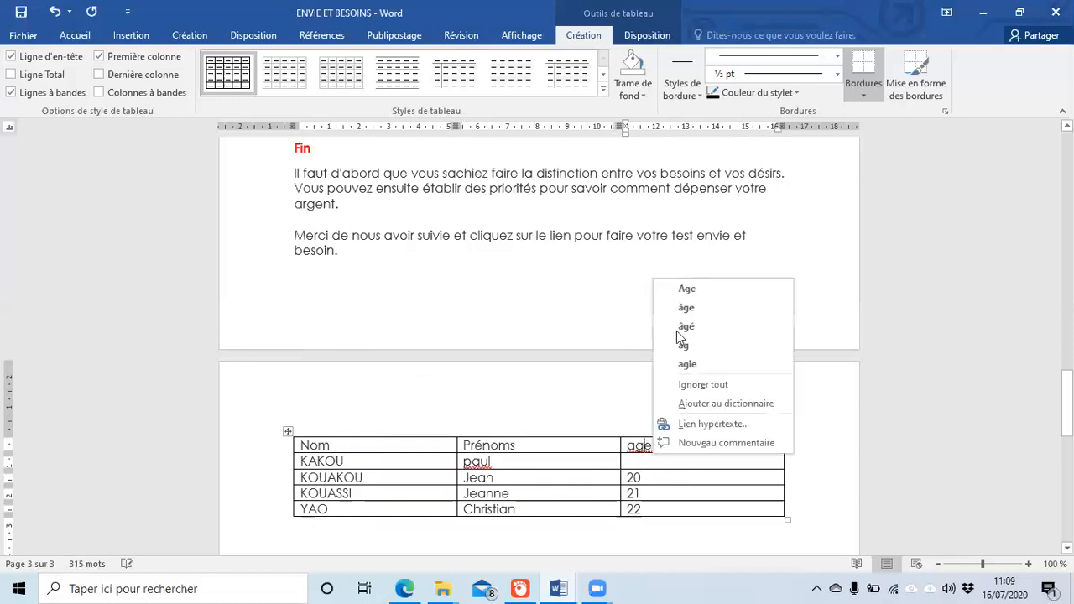
click(700, 307)
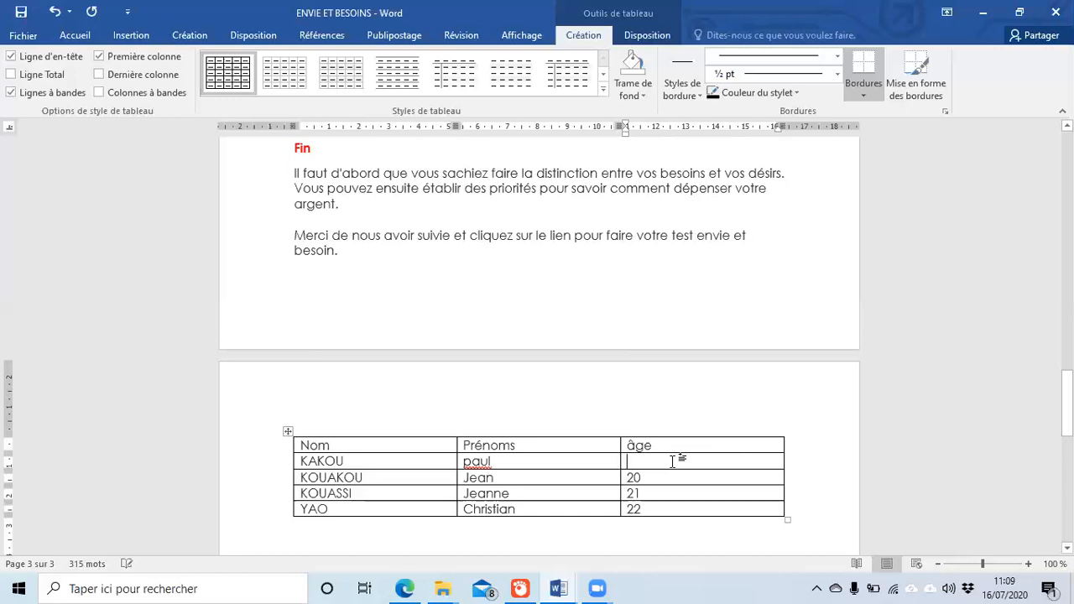
text(23)
Step: Add a column on the table's right with the header 'commune'
right_click(673, 465)
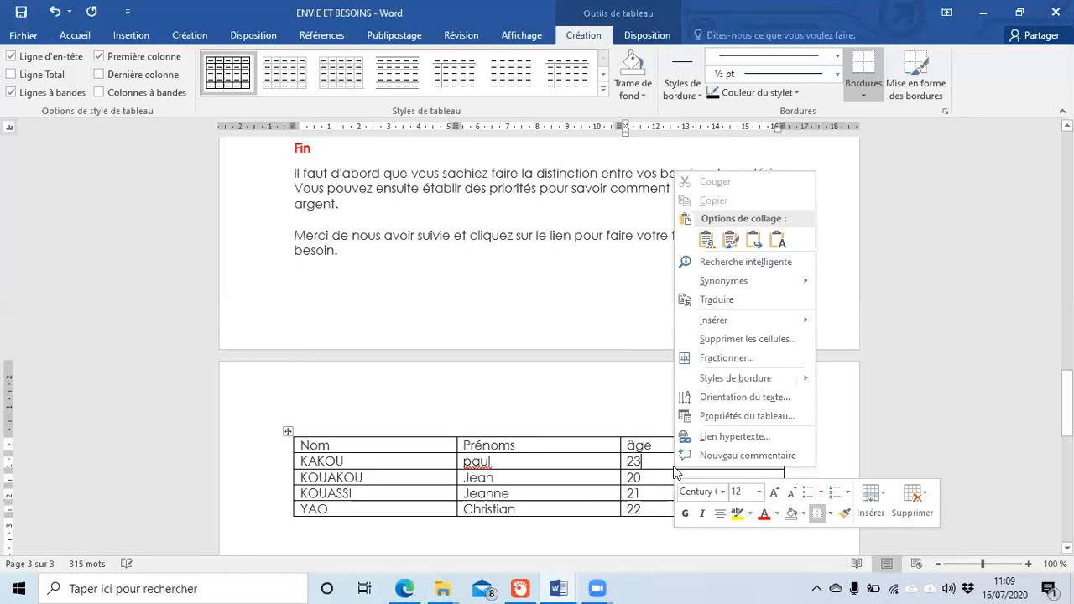
mouse_move(777, 321)
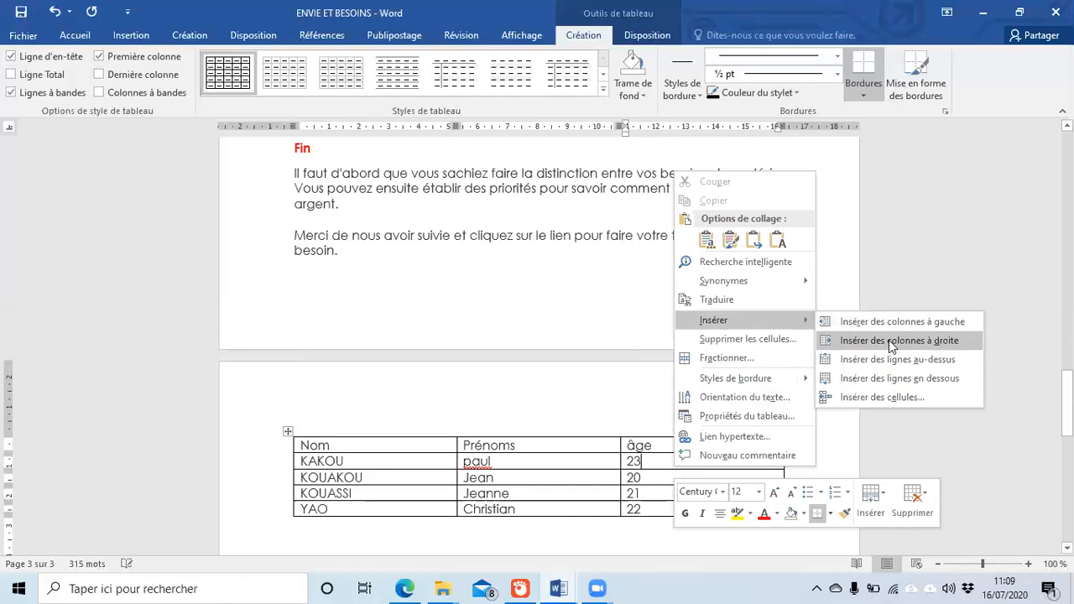
click(892, 342)
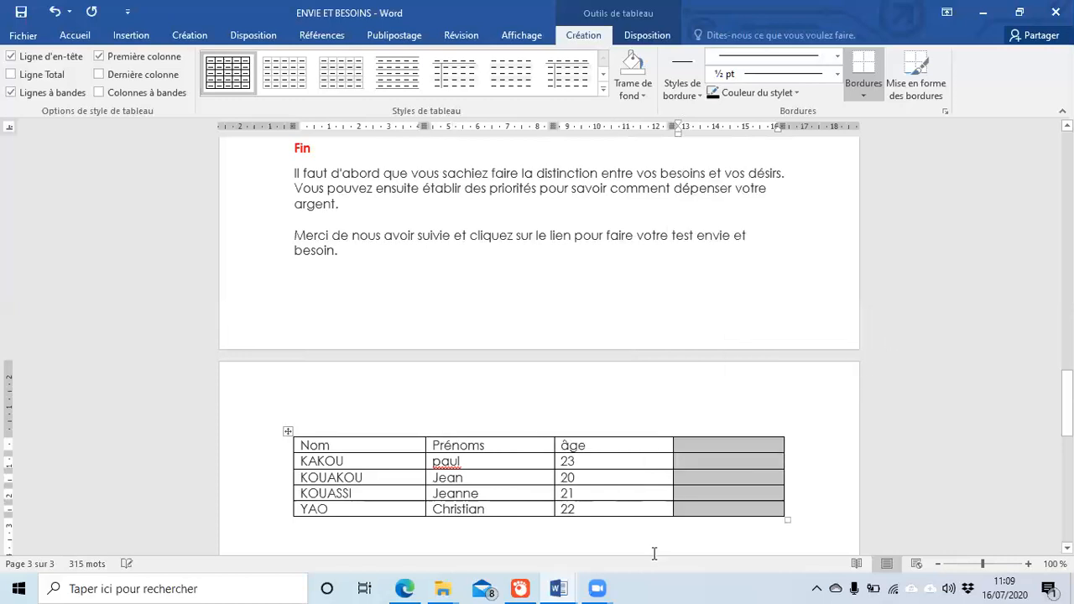
click(755, 492)
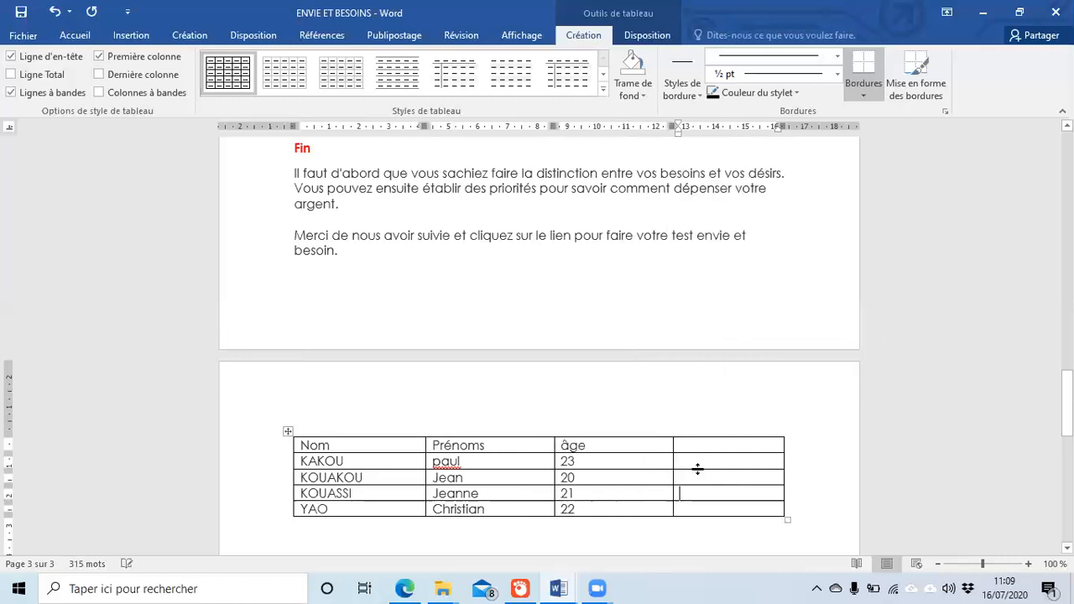
click(688, 442)
text(commune)
Step: Enter the communes Yop, Kumassi, Port bouet and cocody down the new column
click(714, 457)
text(yop)
key(Down)
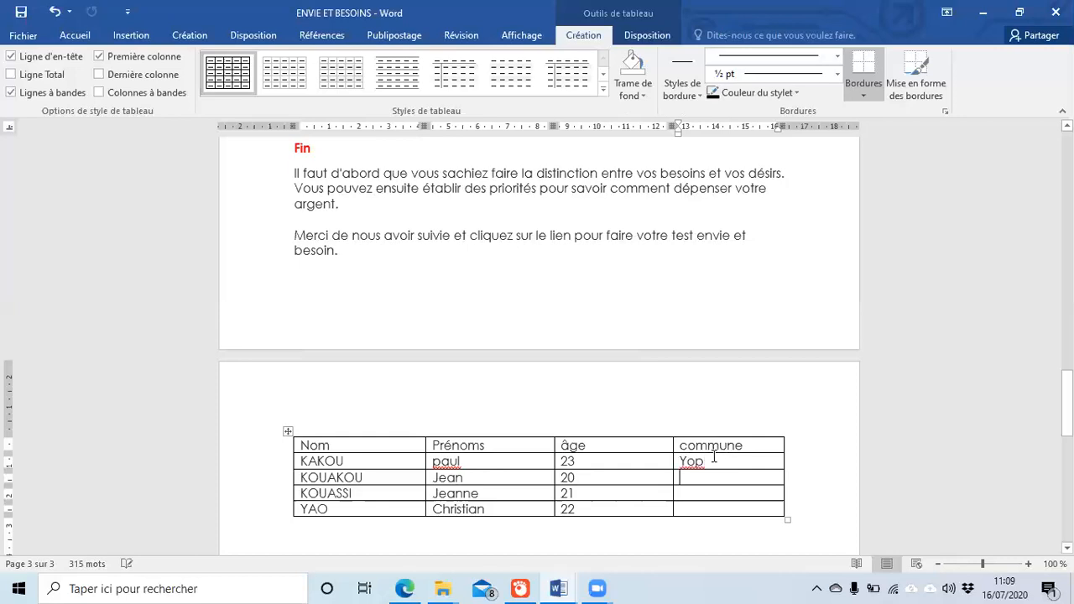
text(kumassi)
key(Down)
text(port bou)
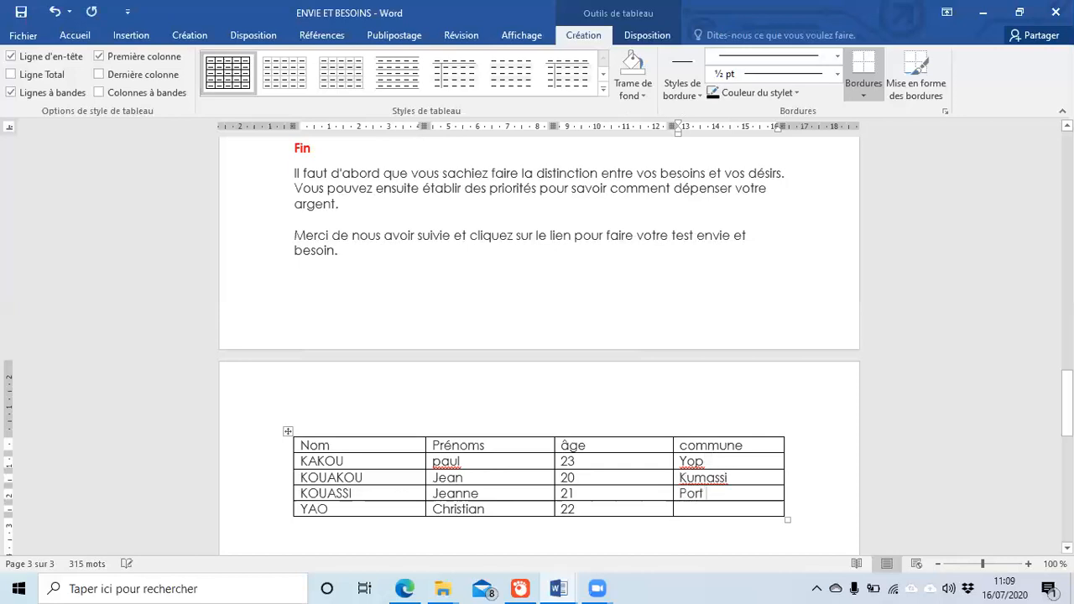
text(et)
key(Down)
text(cocodu)
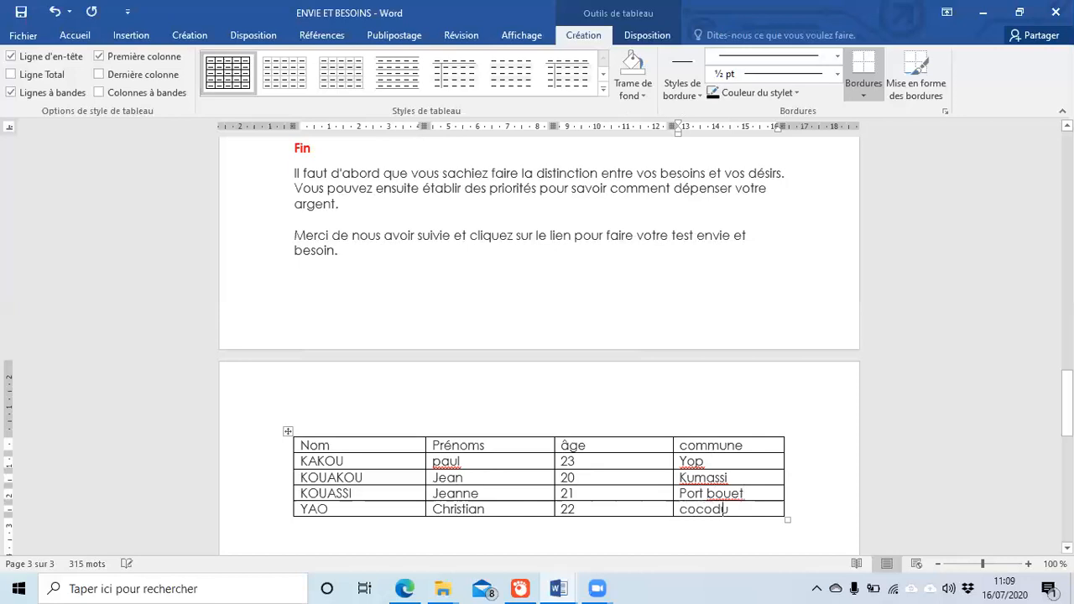
key(BackSpace)
text(y)
Step: Place the cursor on the line below the names table and open the Tableau choices
scroll(731, 359, down, 3)
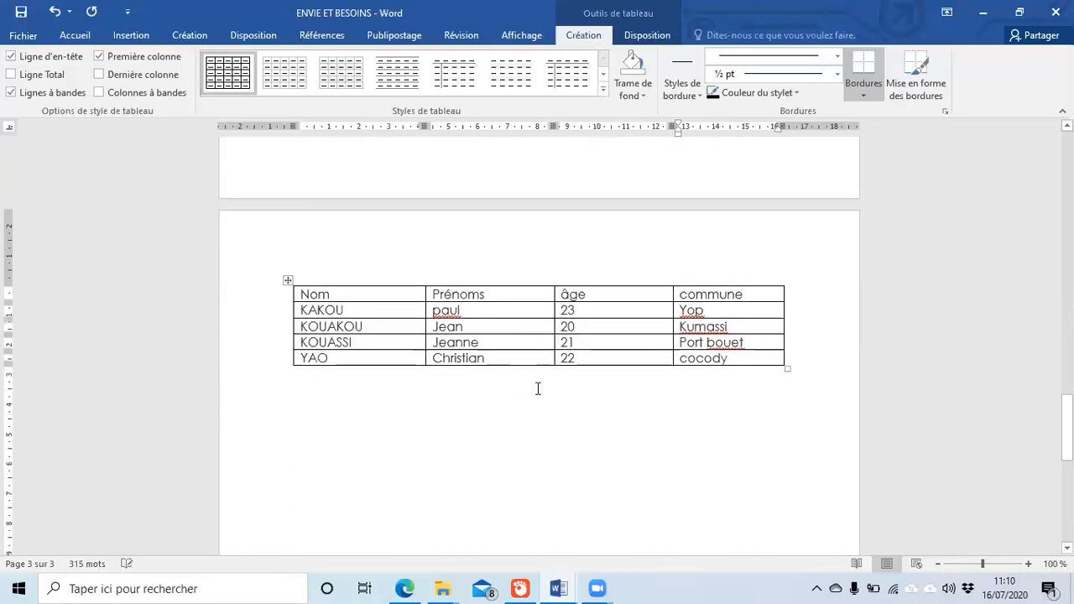
click(348, 425)
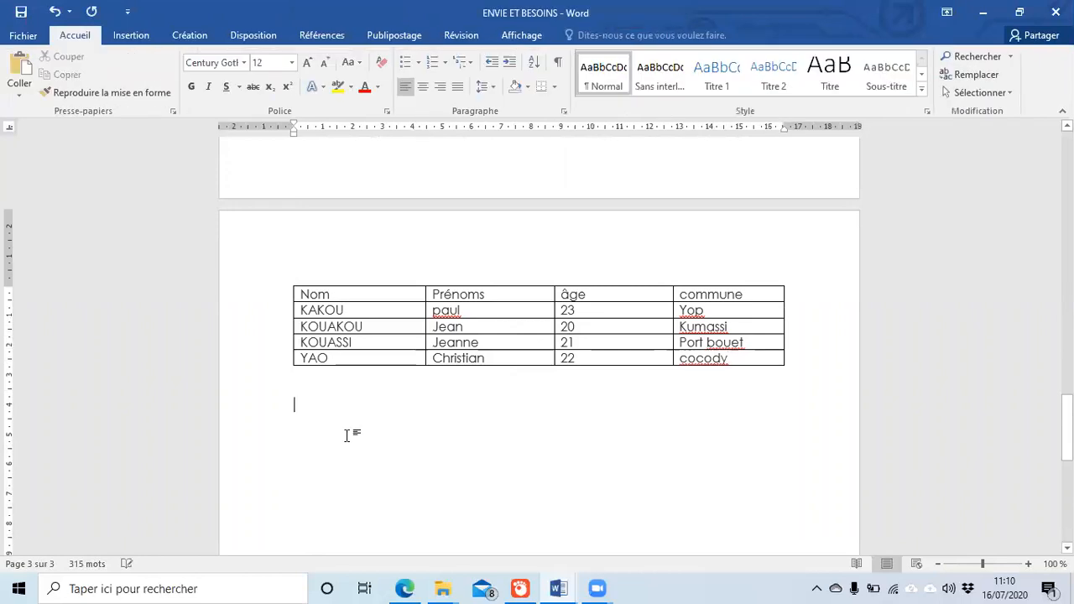
click(123, 36)
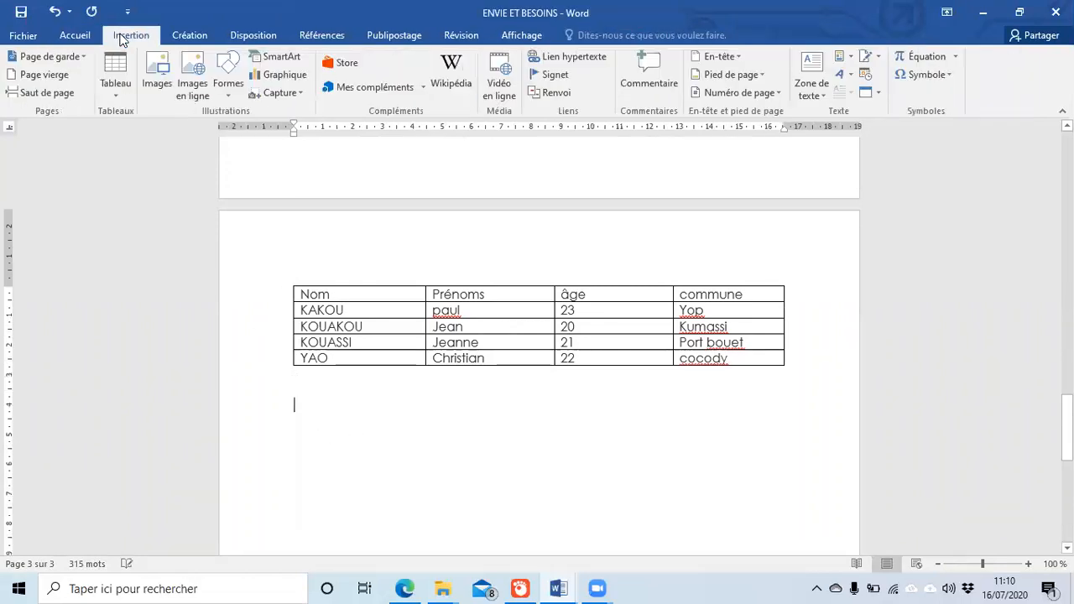
click(115, 91)
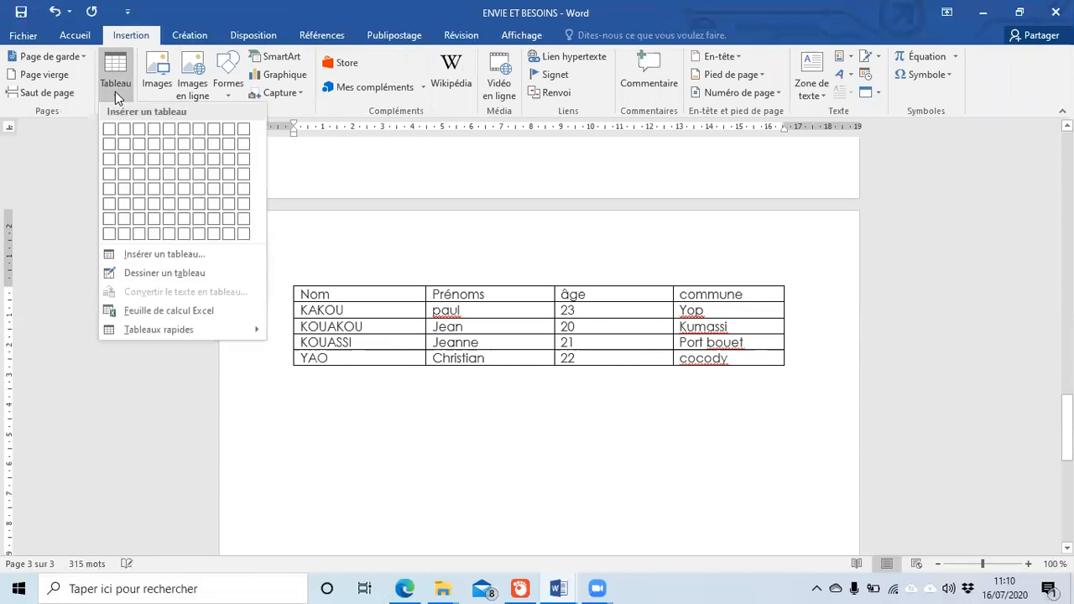
Step: Open the Insérer un tableau dialog and adjust its column and row counts
click(140, 255)
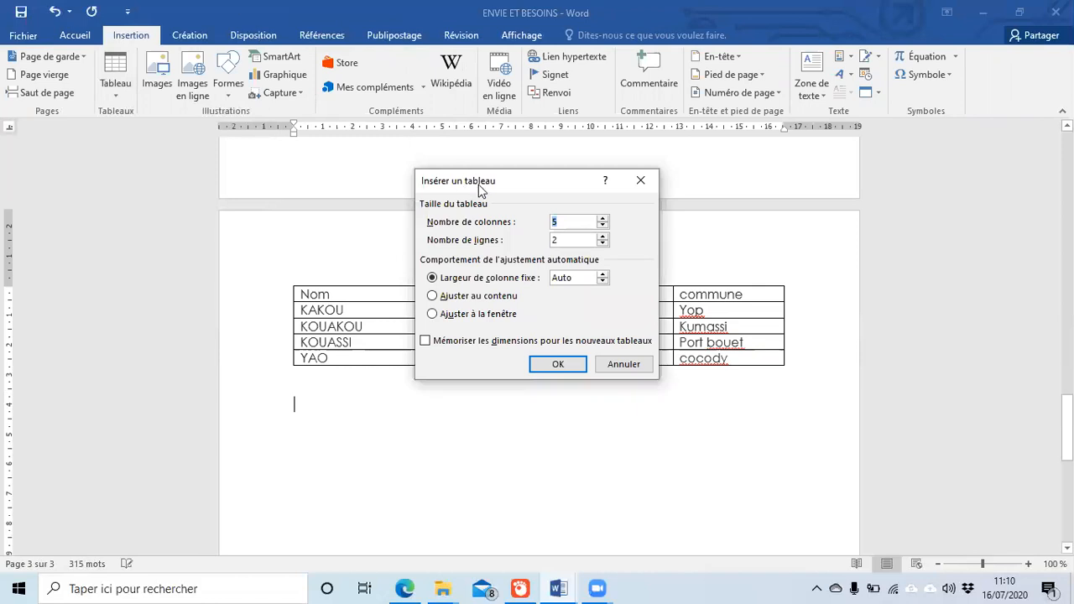
drag(479, 189, 456, 477)
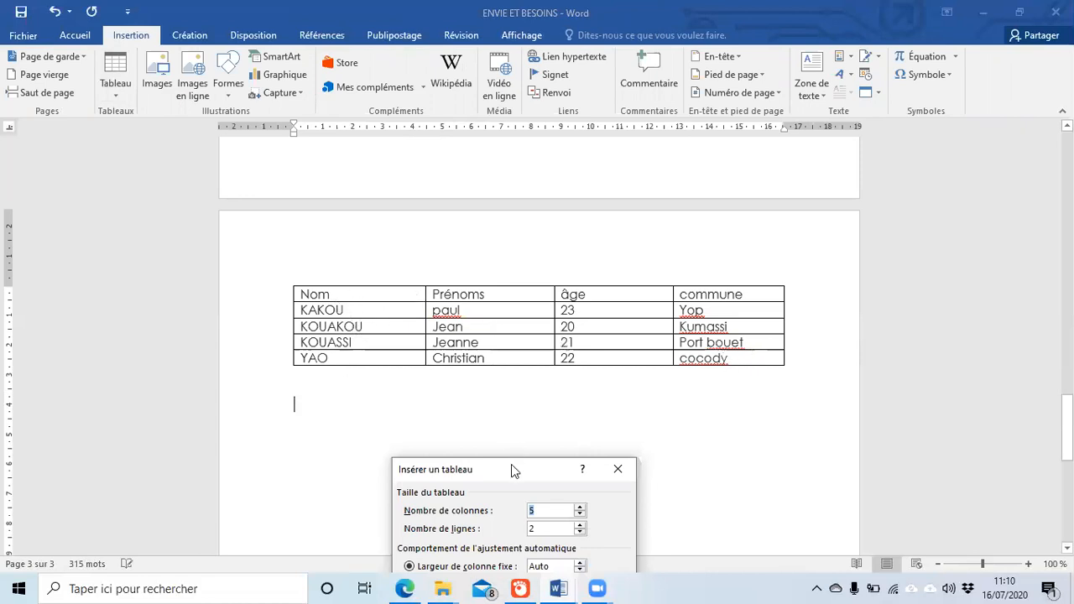
drag(512, 471, 454, 271)
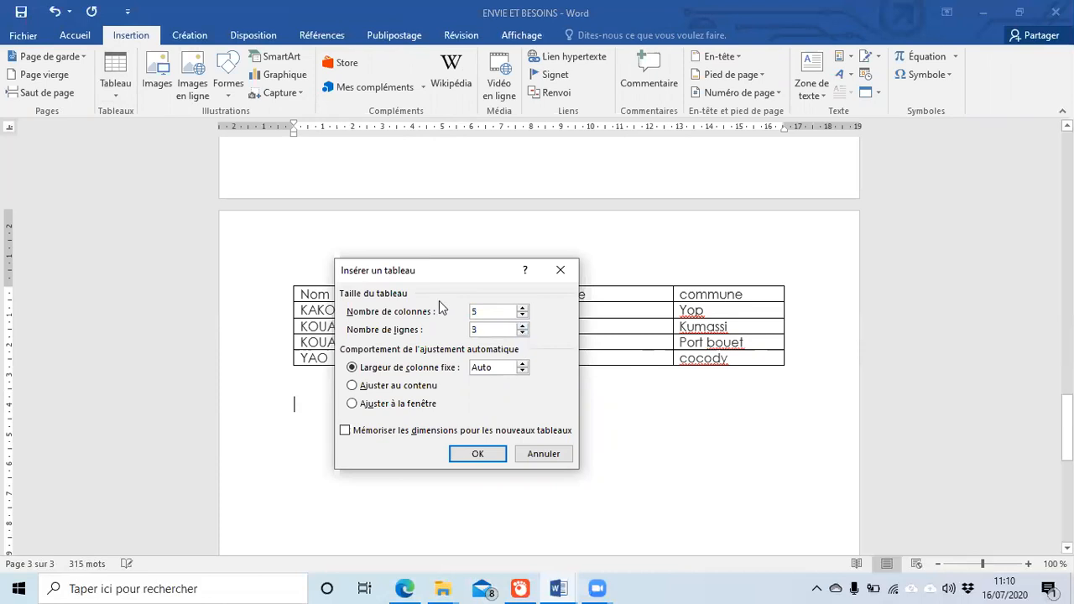
click(522, 315)
click(522, 316)
click(522, 316)
click(522, 308)
click(483, 331)
click(522, 326)
click(522, 334)
Step: Set 4 columns and 5 rows, create the table, and click below it
drag(502, 277, 524, 236)
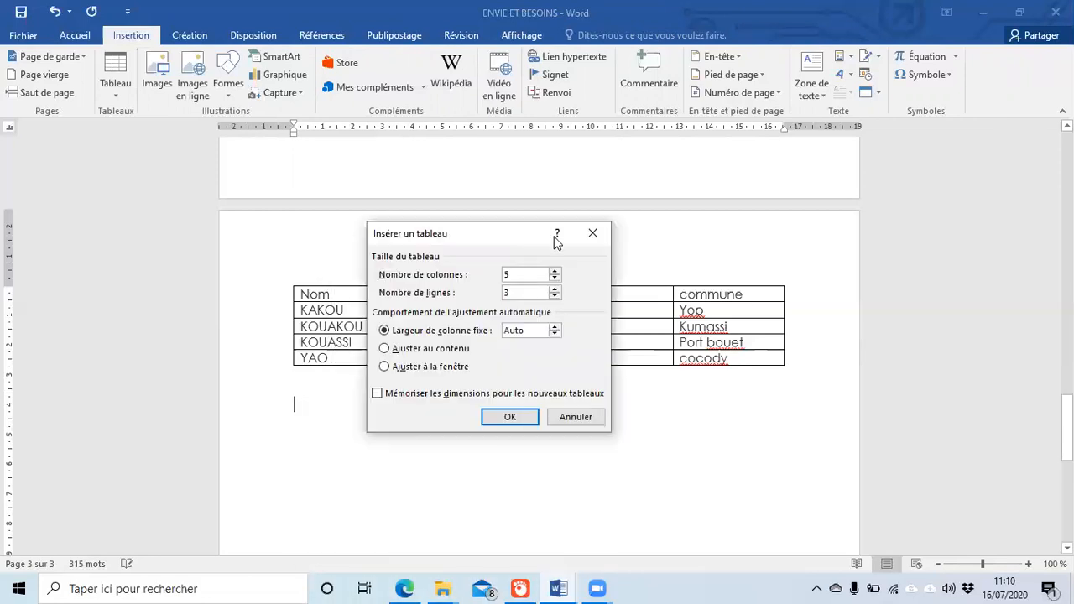
click(512, 275)
click(555, 278)
click(555, 289)
click(510, 417)
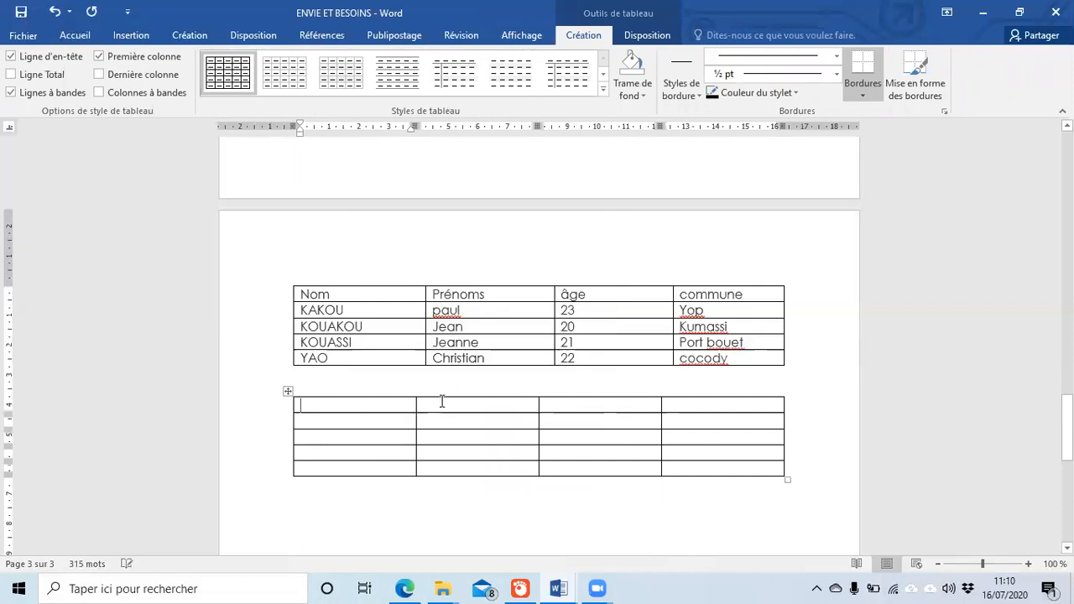
scroll(324, 515, down, 1)
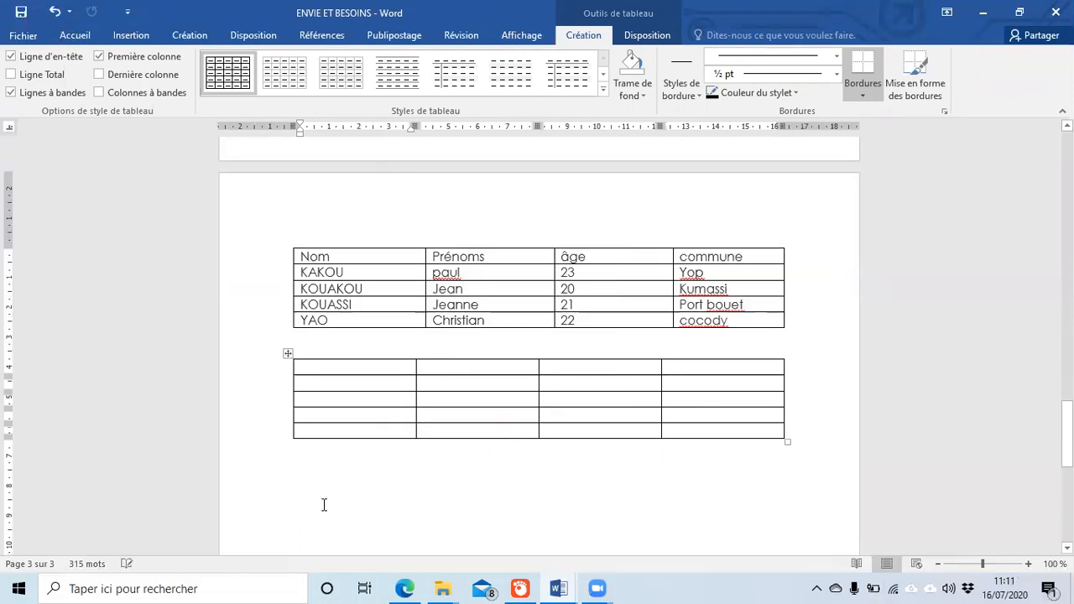
click(176, 240)
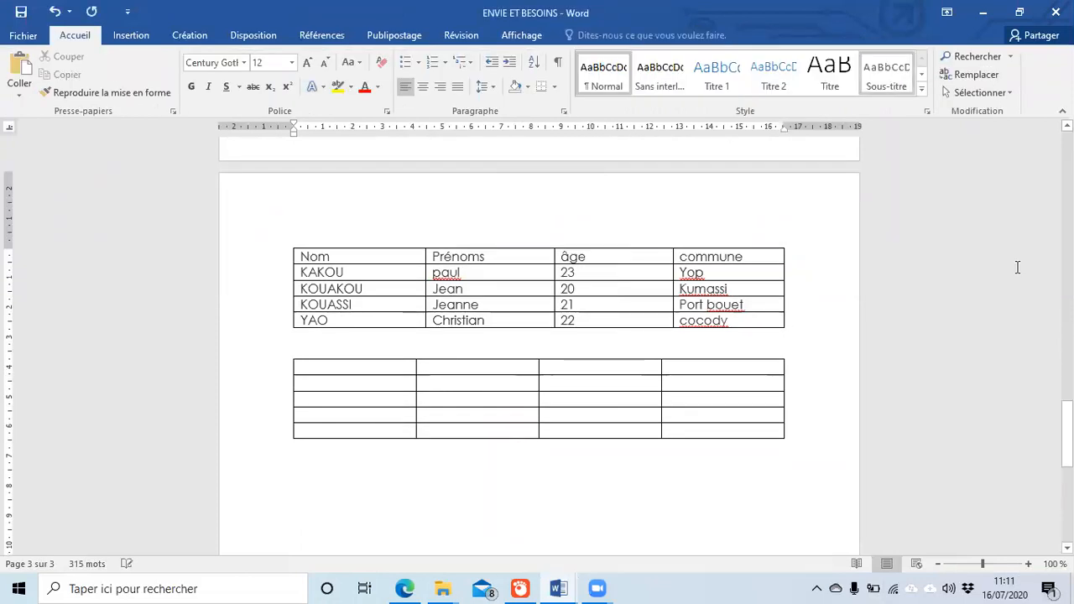
Step: Choose Dessiner un tableau and drag out a table box below the existing tables
click(135, 35)
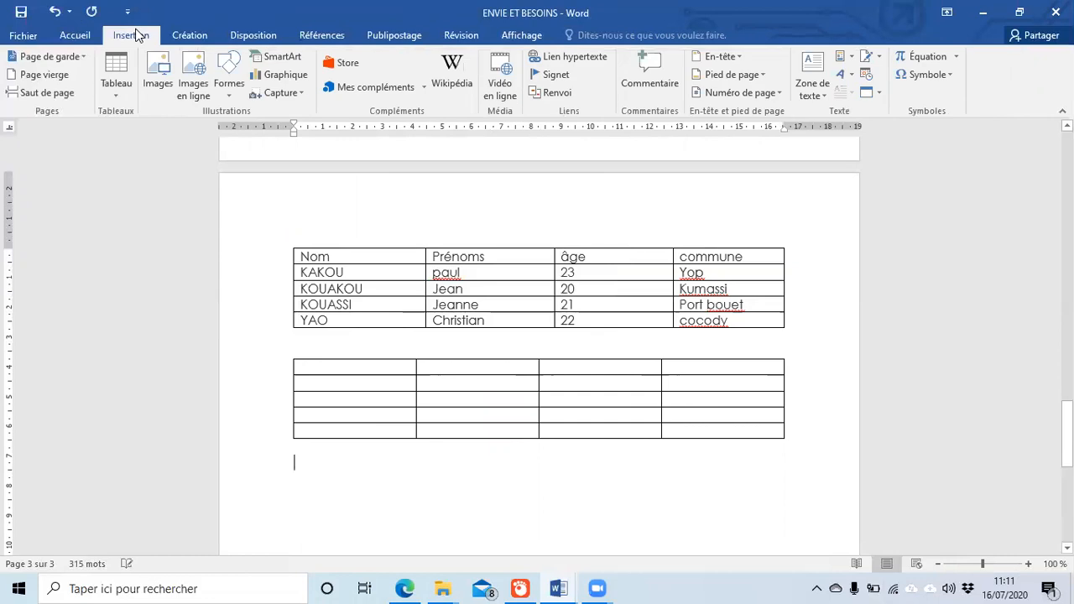
click(118, 91)
click(147, 275)
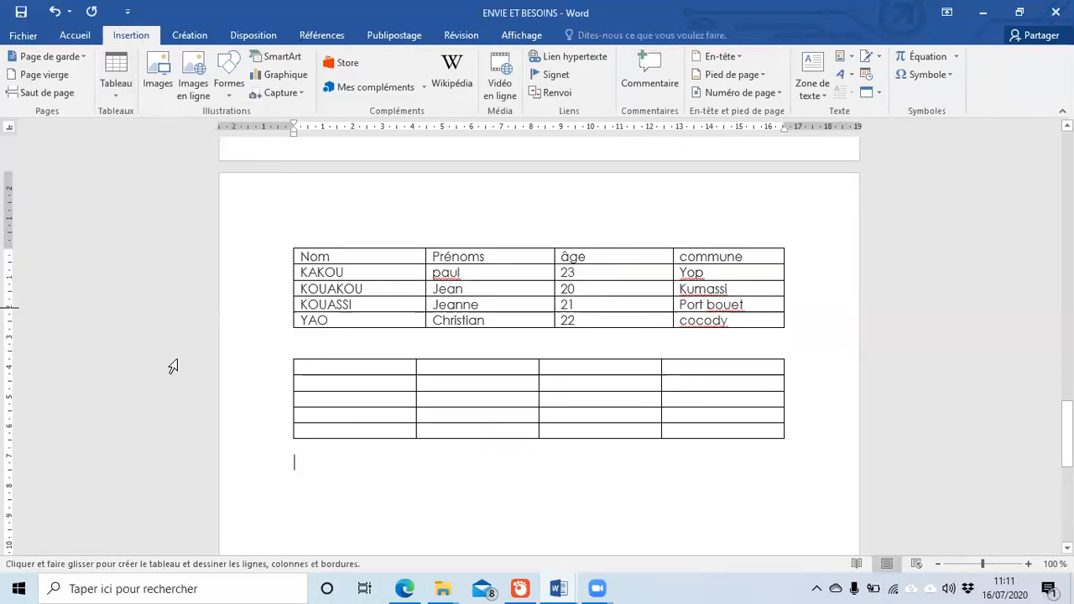
scroll(295, 390, down, 3)
drag(293, 395, 718, 444)
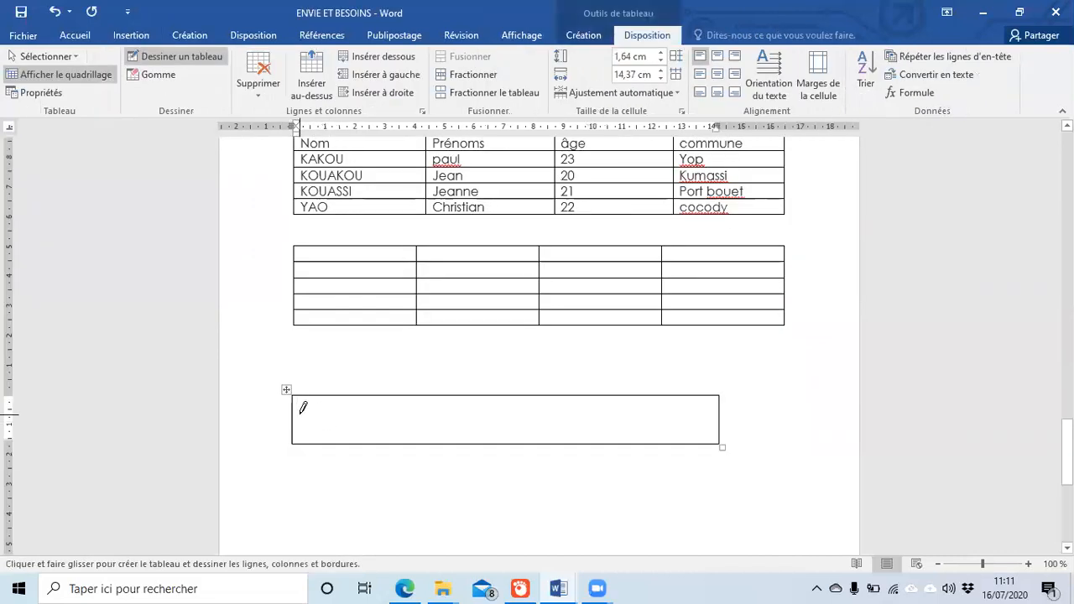
Step: Draw row lines and vertical dividers to form four rows and four uneven columns
mouse_move(297, 415)
mouse_down()
mouse_move(516, 425)
mouse_move(632, 413)
mouse_move(607, 417)
mouse_up()
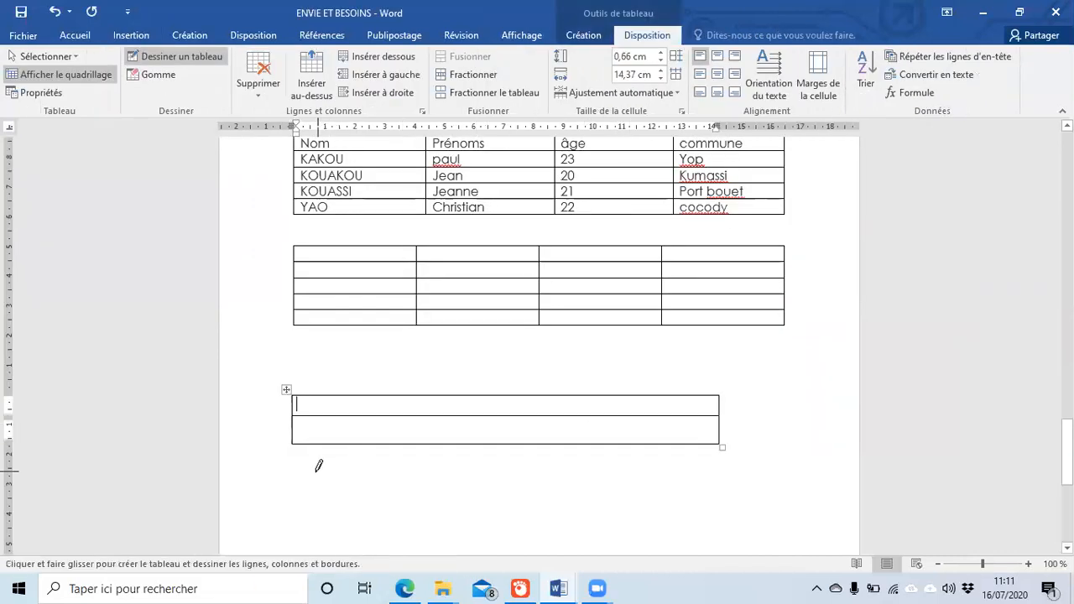
drag(296, 435, 559, 435)
scroll(470, 504, down, 1)
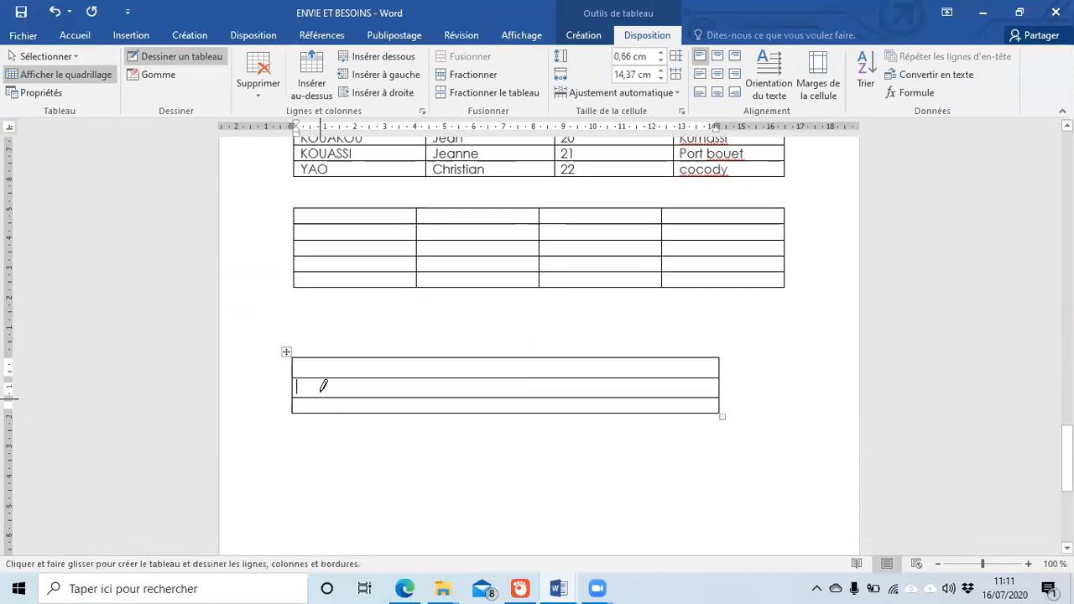
drag(295, 369, 574, 362)
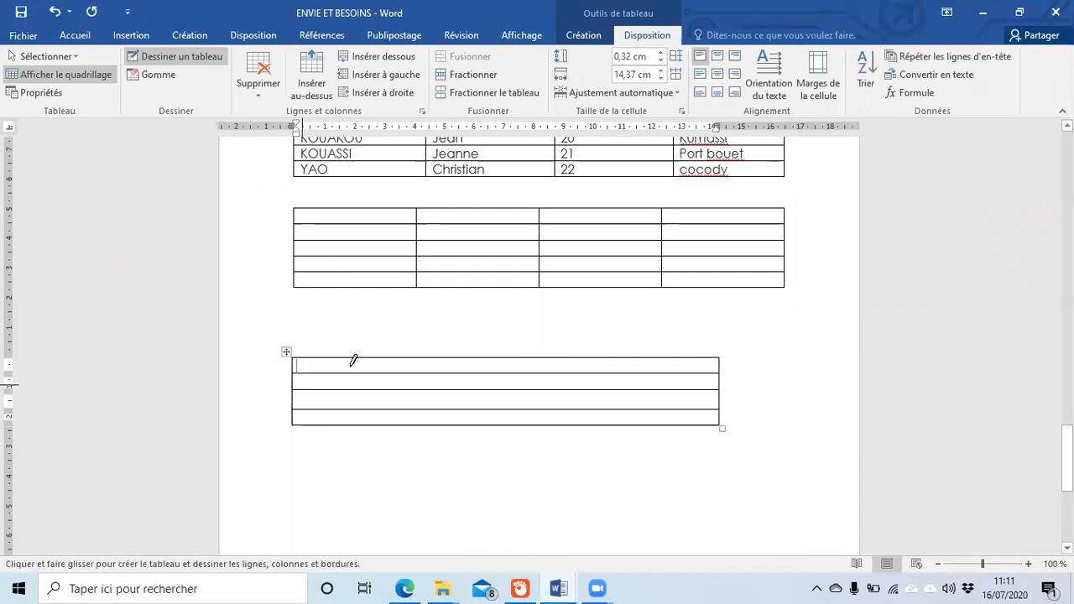
mouse_move(395, 363)
mouse_down()
mouse_move(399, 416)
mouse_move(436, 430)
mouse_up()
drag(479, 399, 483, 424)
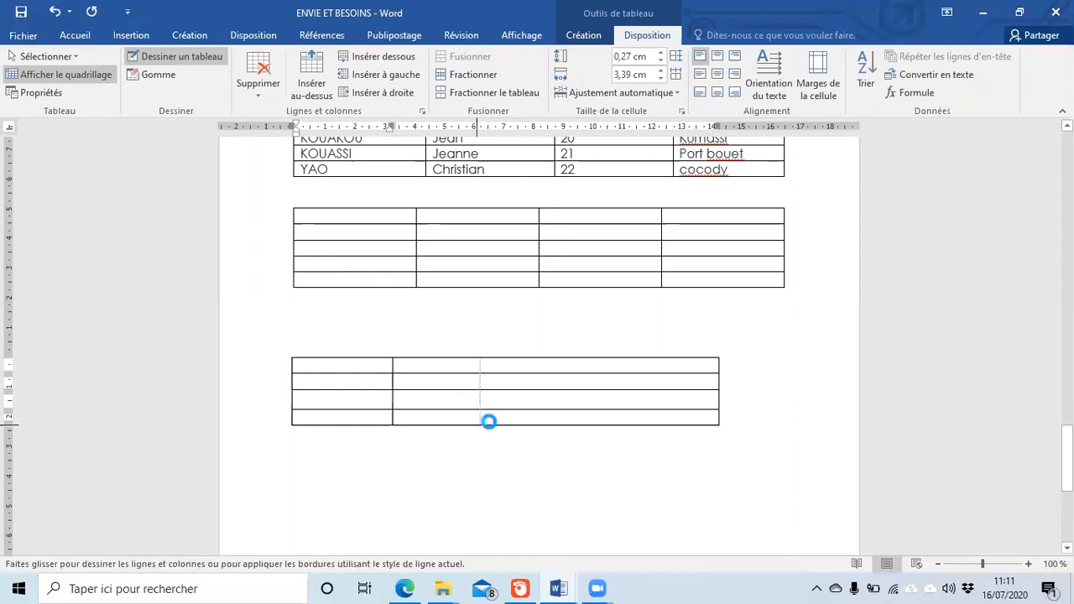
drag(592, 407, 590, 425)
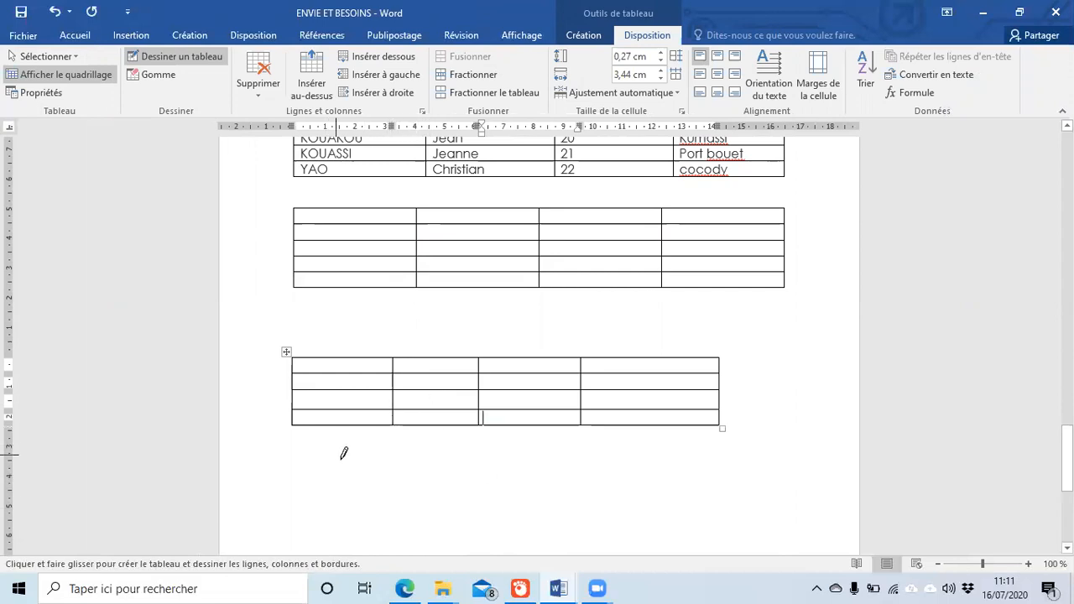
scroll(361, 324, down, 5)
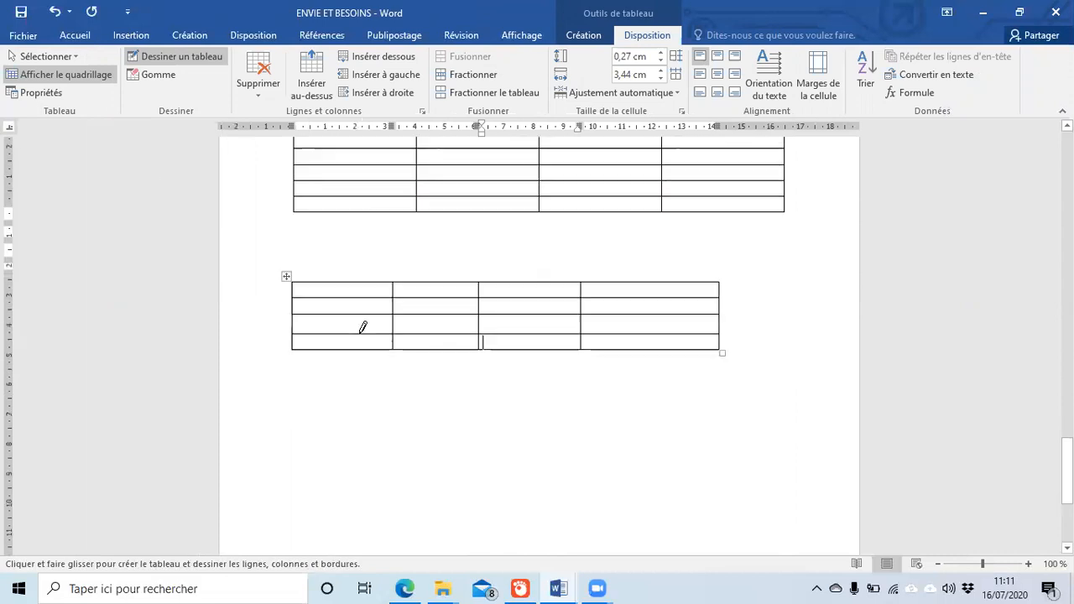
scroll(361, 324, up, 8)
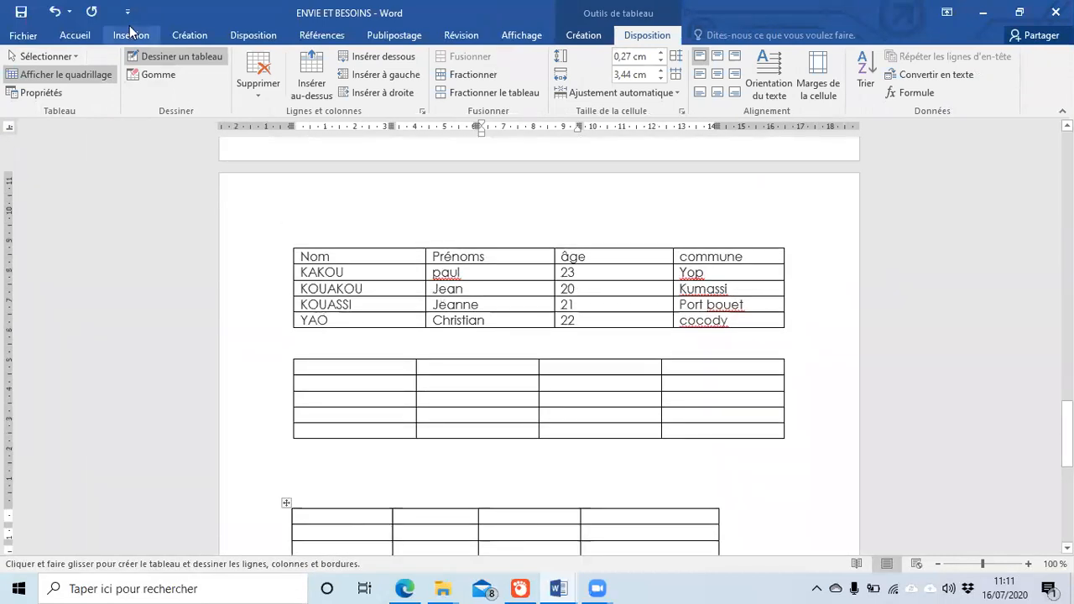
Step: Select the last two closing paragraphs under the red Fin heading
click(130, 34)
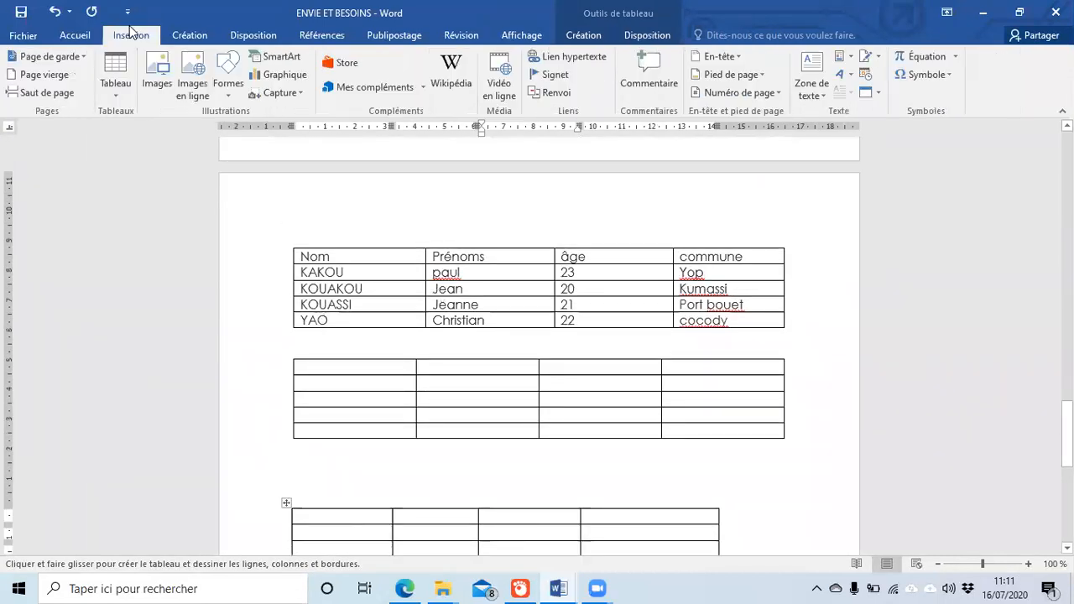
click(117, 99)
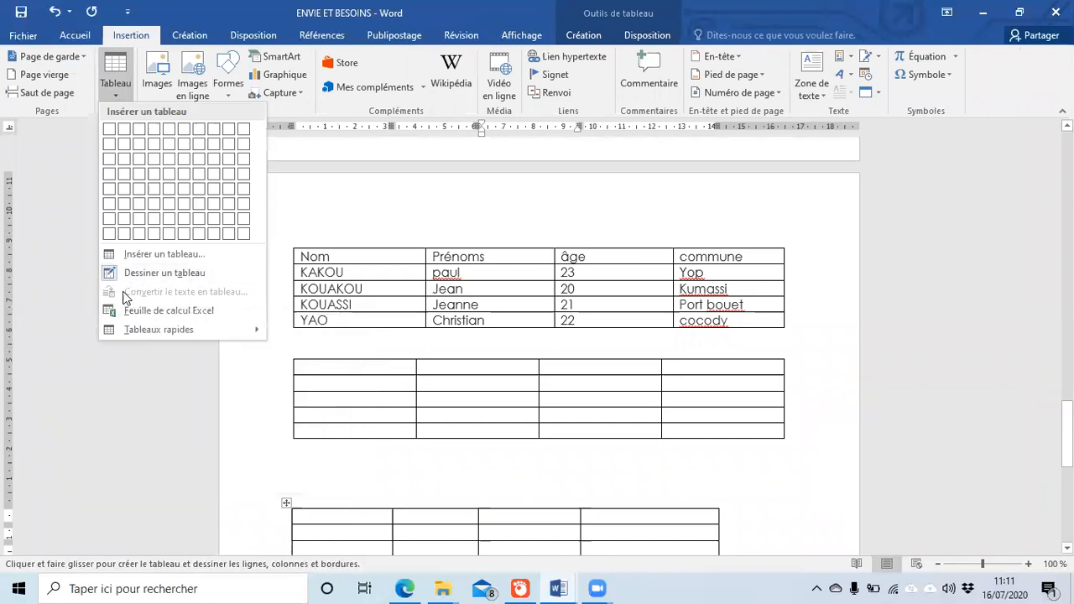
scroll(443, 394, up, 6)
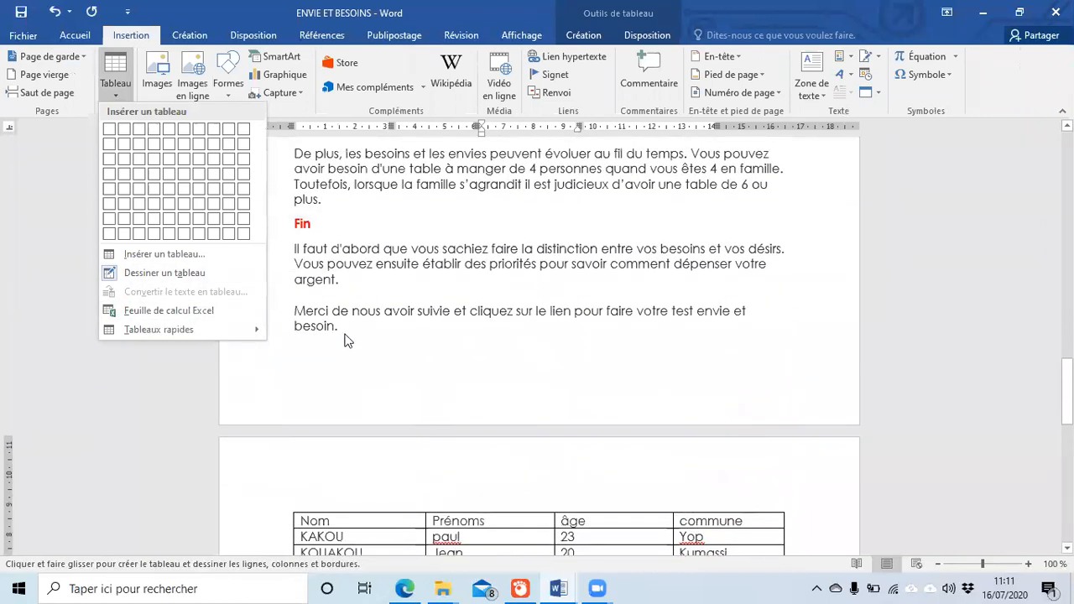
click(336, 273)
drag(289, 249, 403, 330)
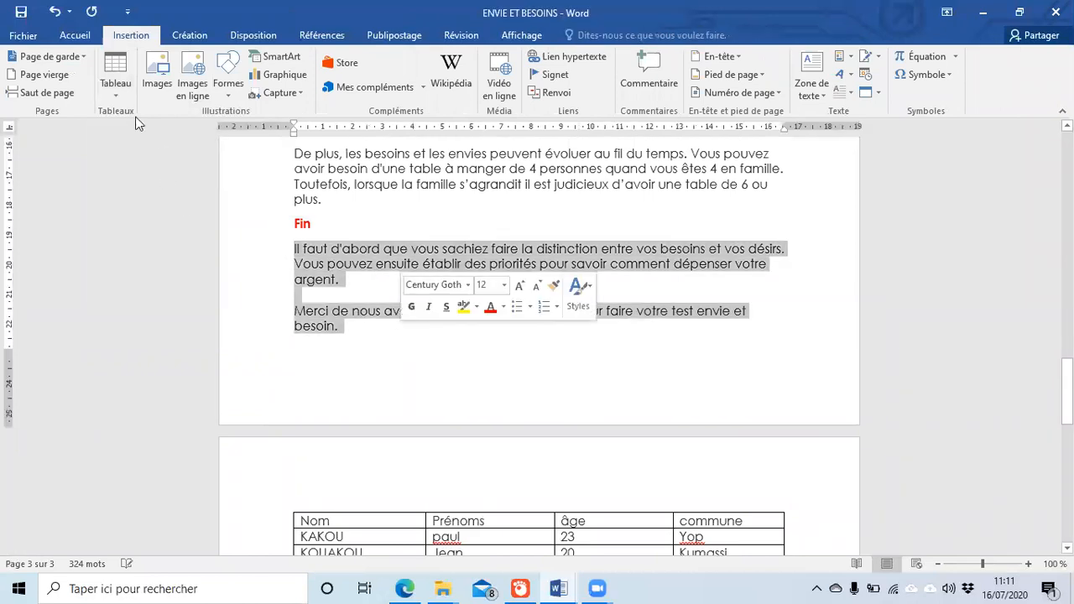
Step: Convert the selected text into a one-column table with Convertir le texte en tableau
click(113, 101)
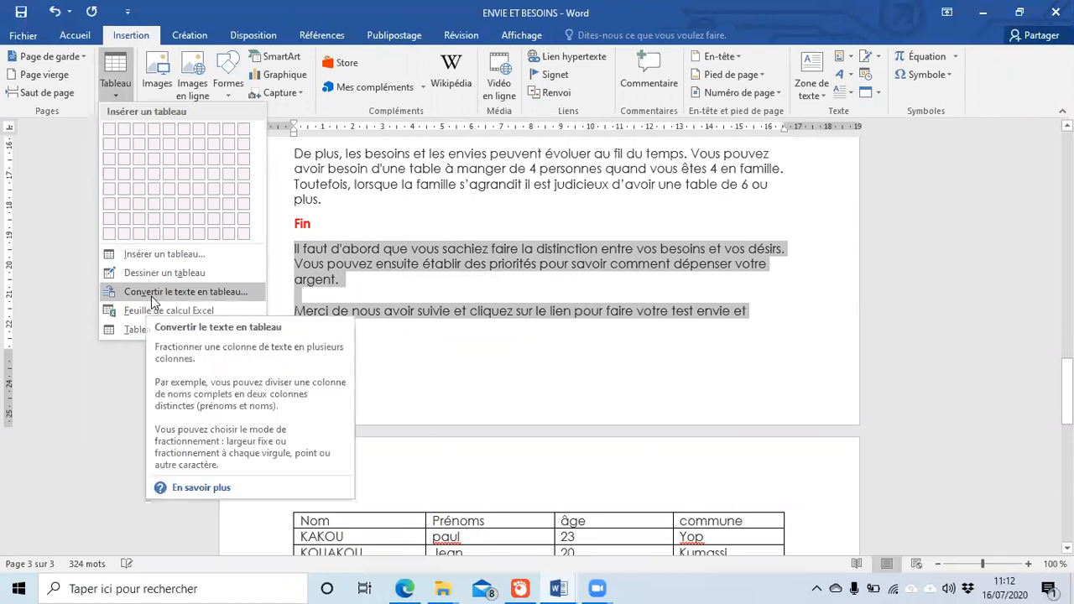
click(153, 294)
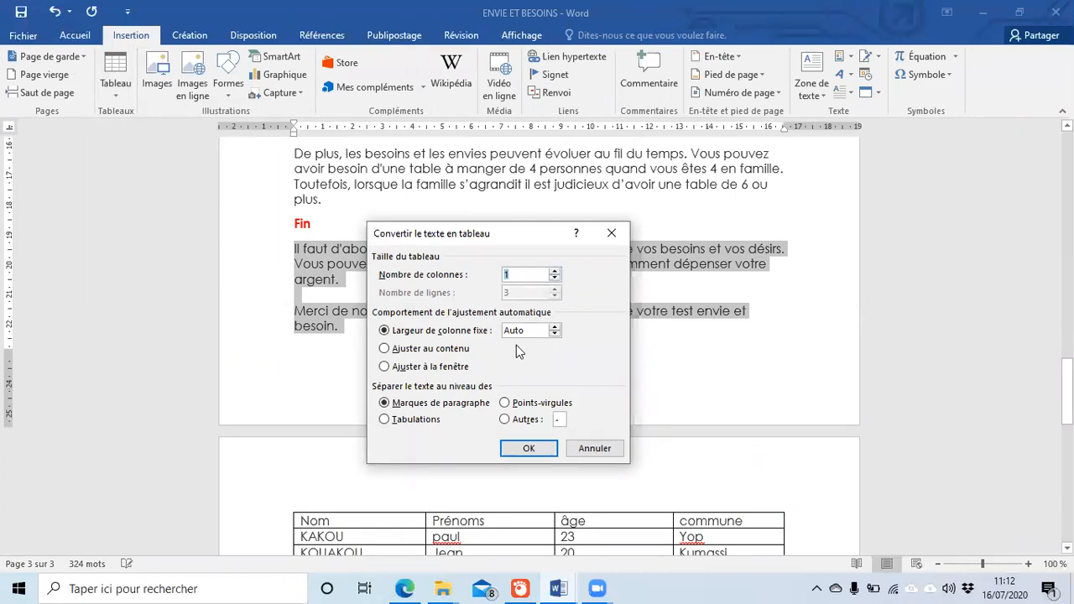
click(531, 447)
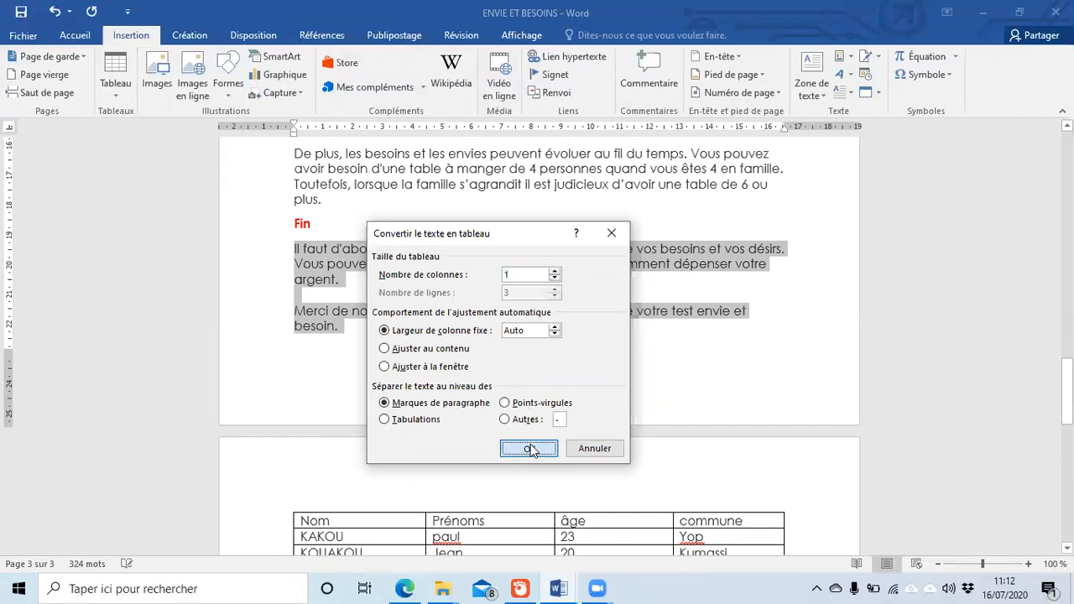
click(451, 361)
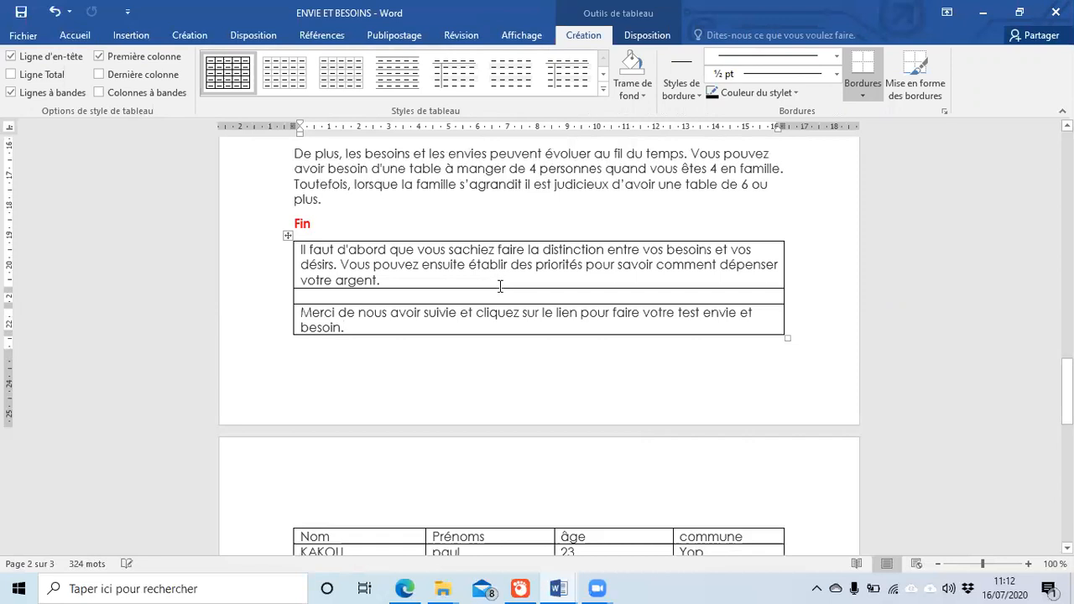
Step: Scroll down to view the names table and the empty tables beneath it
drag(500, 286, 501, 300)
scroll(500, 300, down, 10)
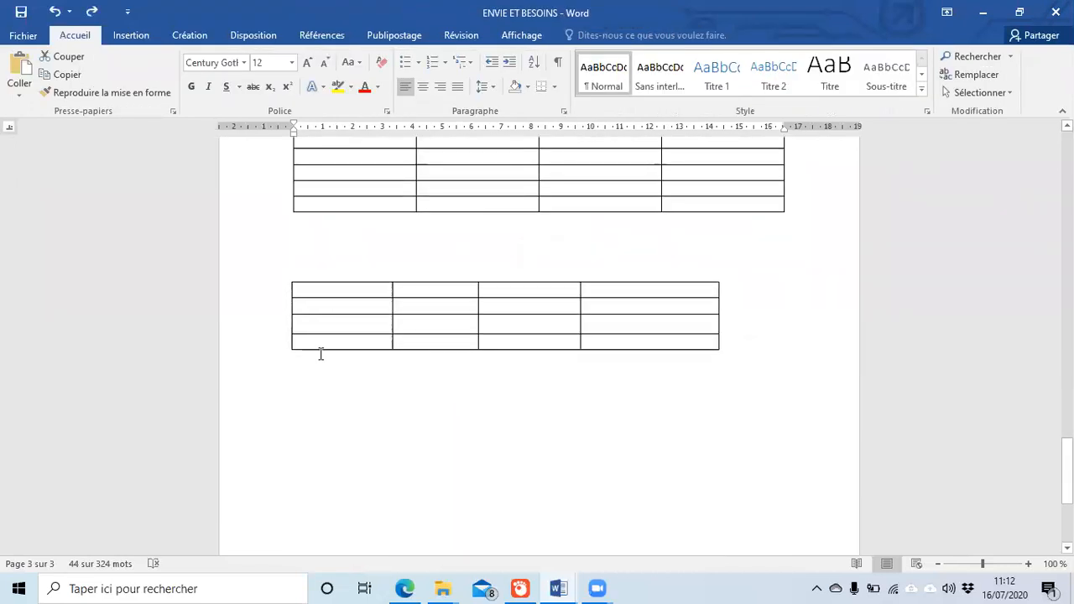
Step: Select the narrower empty table at the bottom of page 3 and delete it with Supprimer le tableau
click(320, 353)
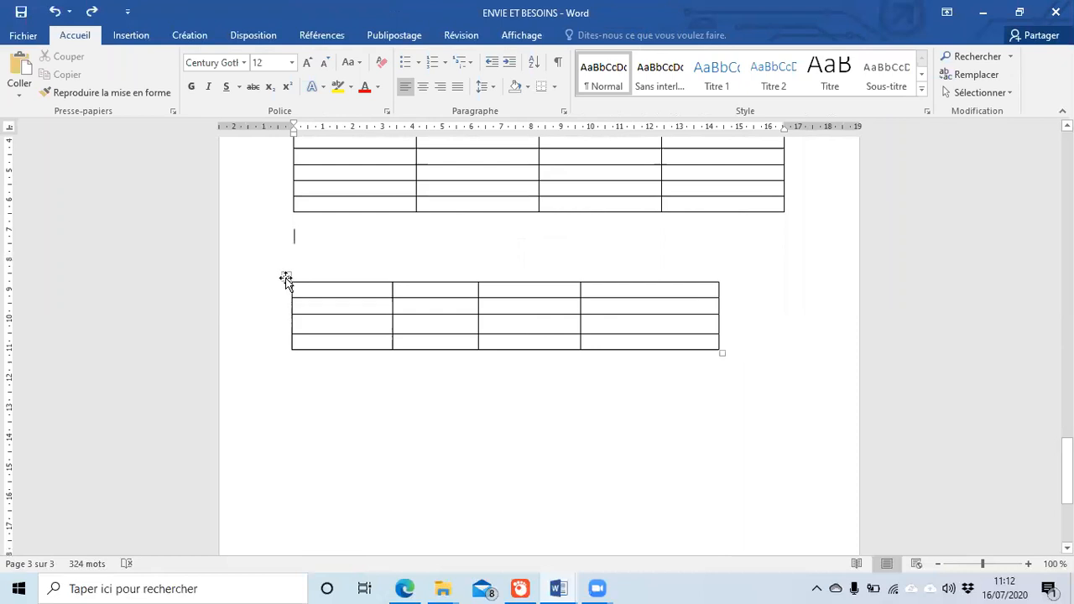
click(287, 276)
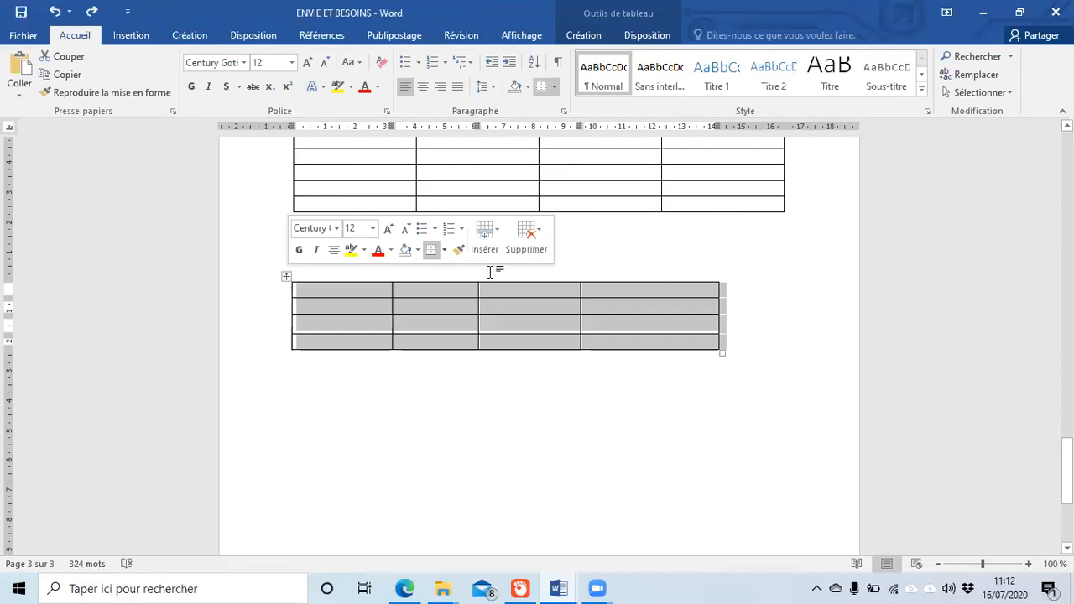
click(530, 241)
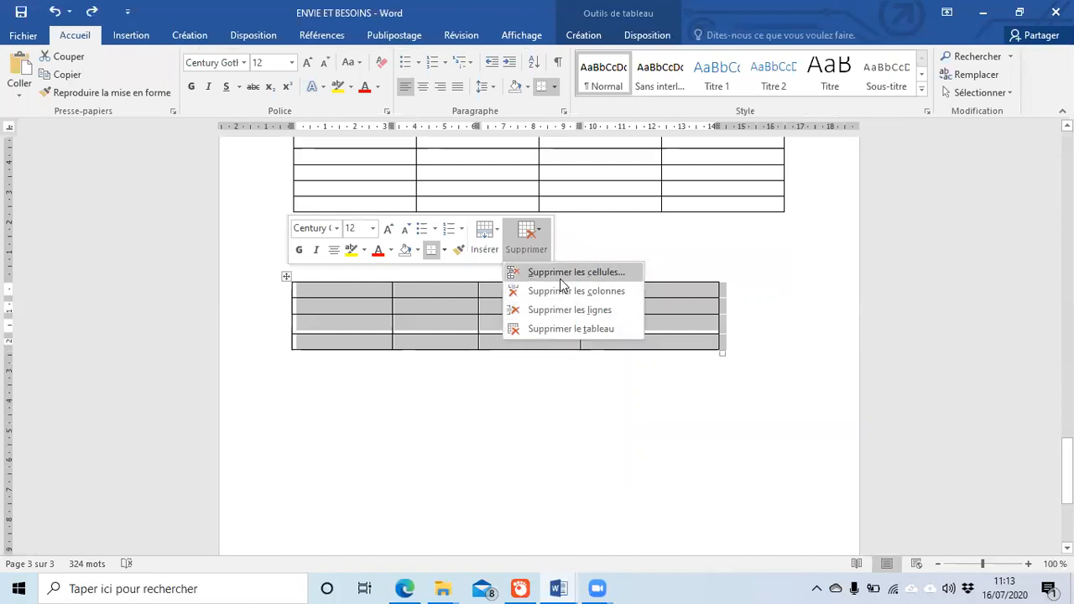
click(546, 334)
scroll(535, 389, up, 5)
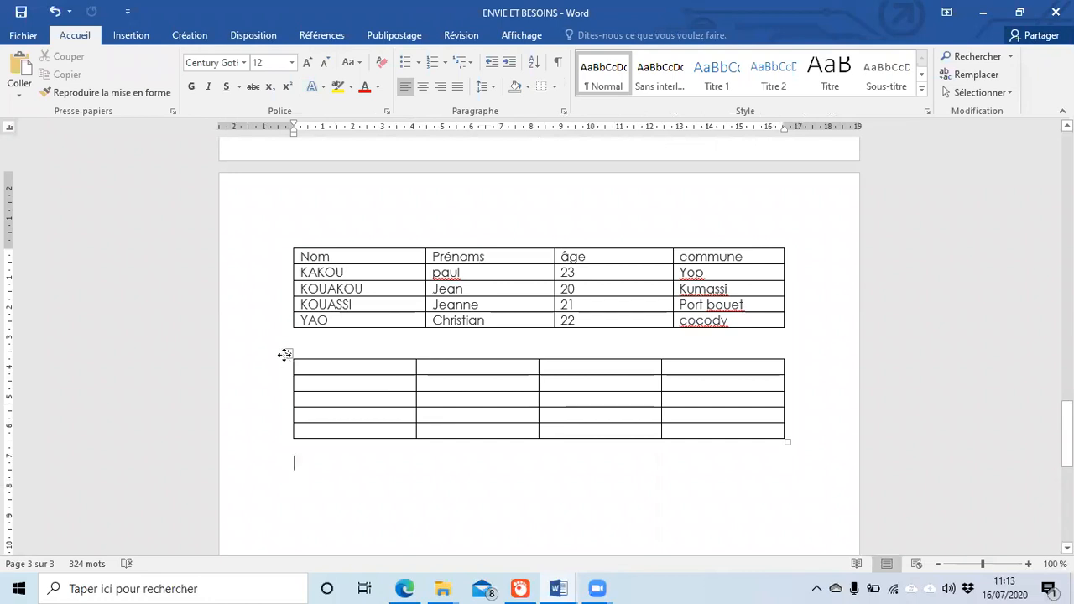
click(285, 355)
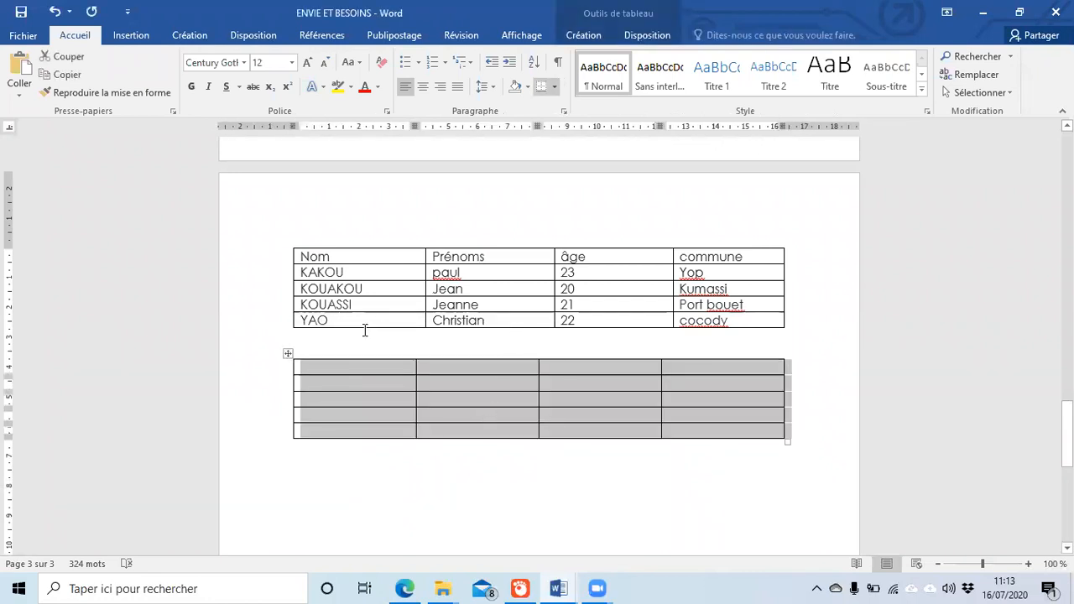
click(289, 353)
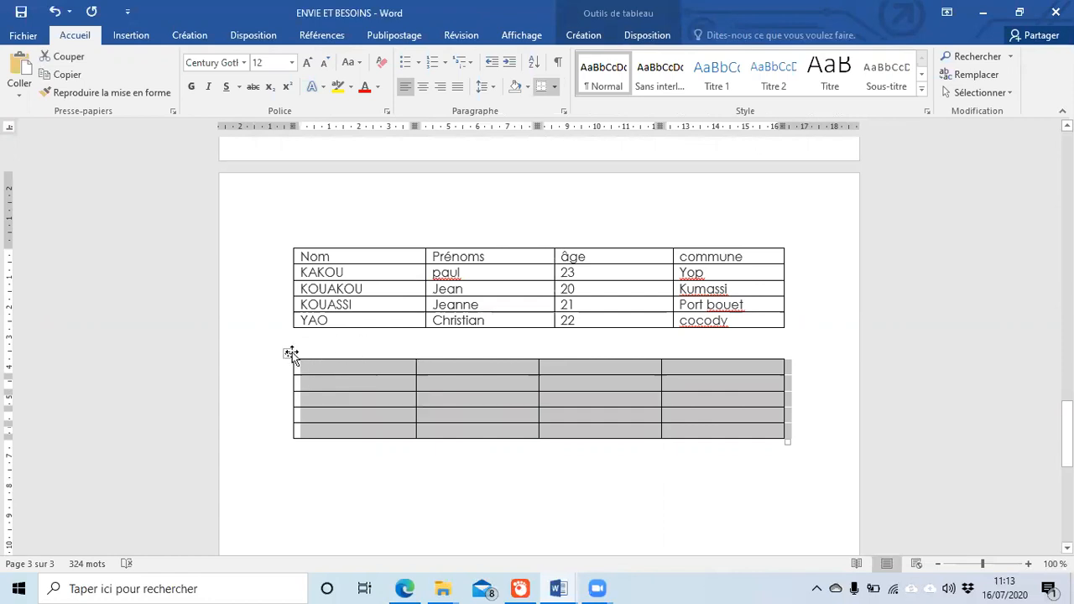
click(287, 351)
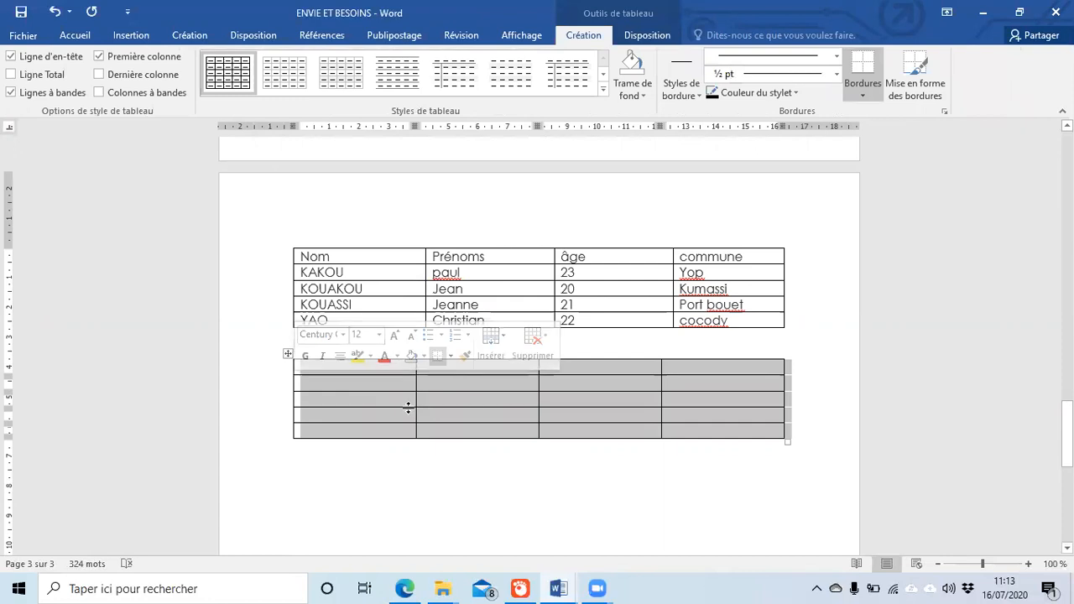
click(543, 346)
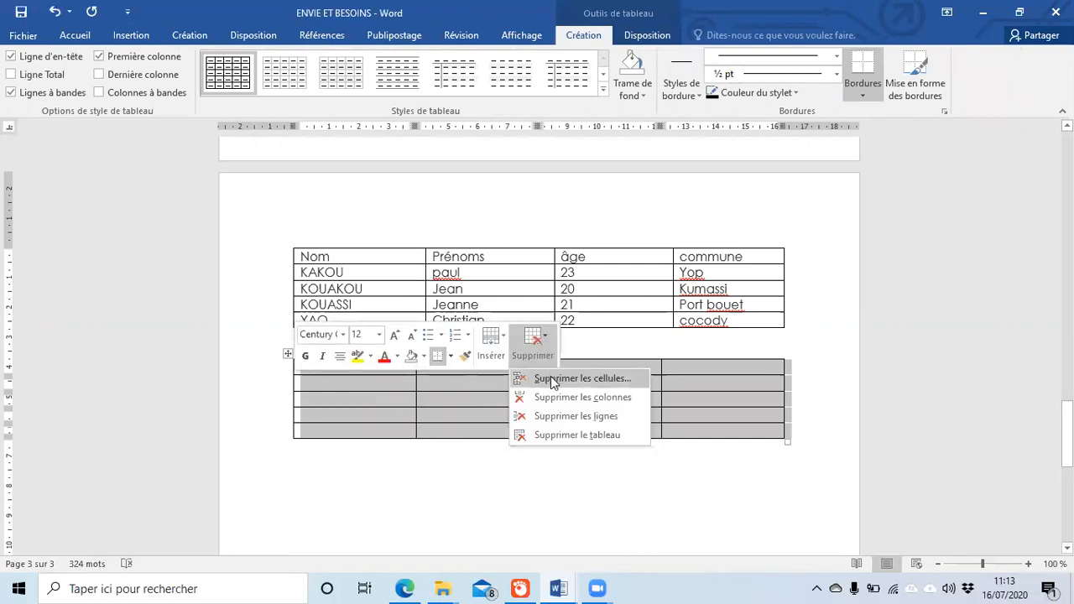
click(560, 417)
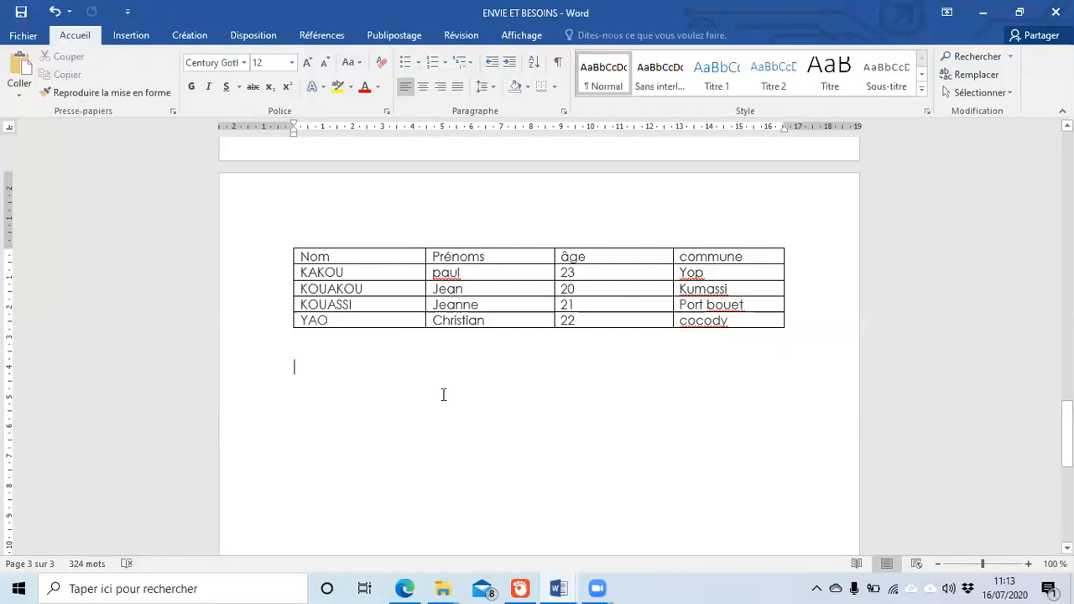
key(ctrl+z)
click(367, 463)
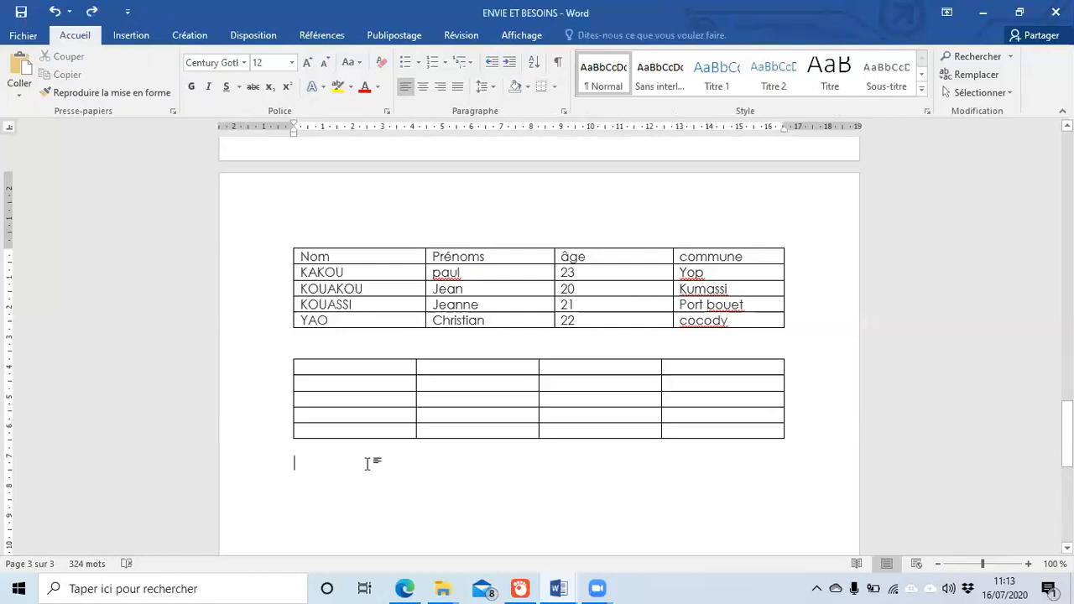
drag(388, 436, 712, 438)
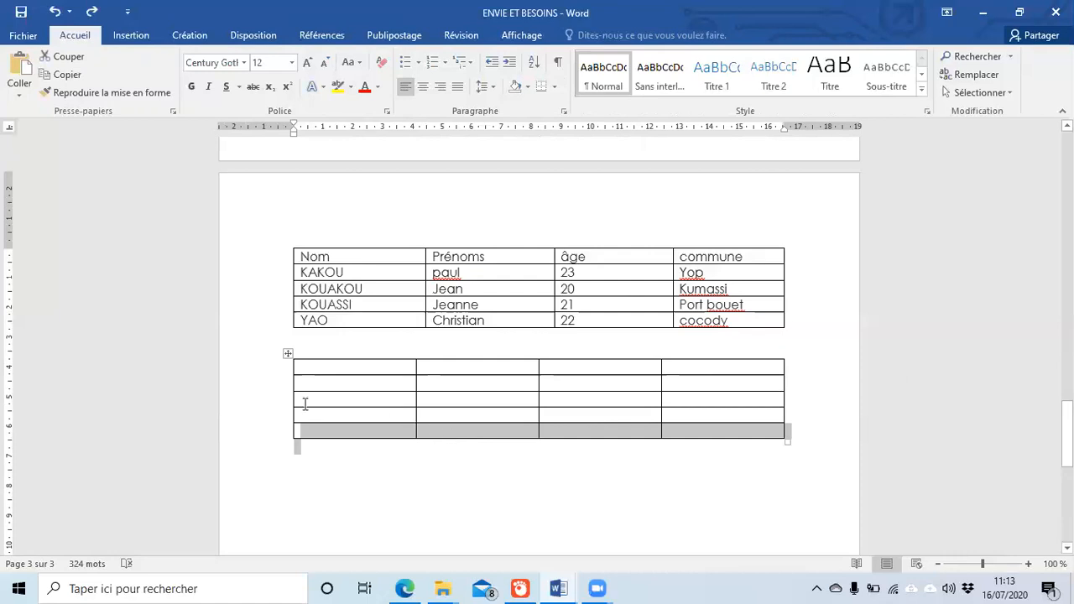
mouse_move(283, 424)
right_click(313, 432)
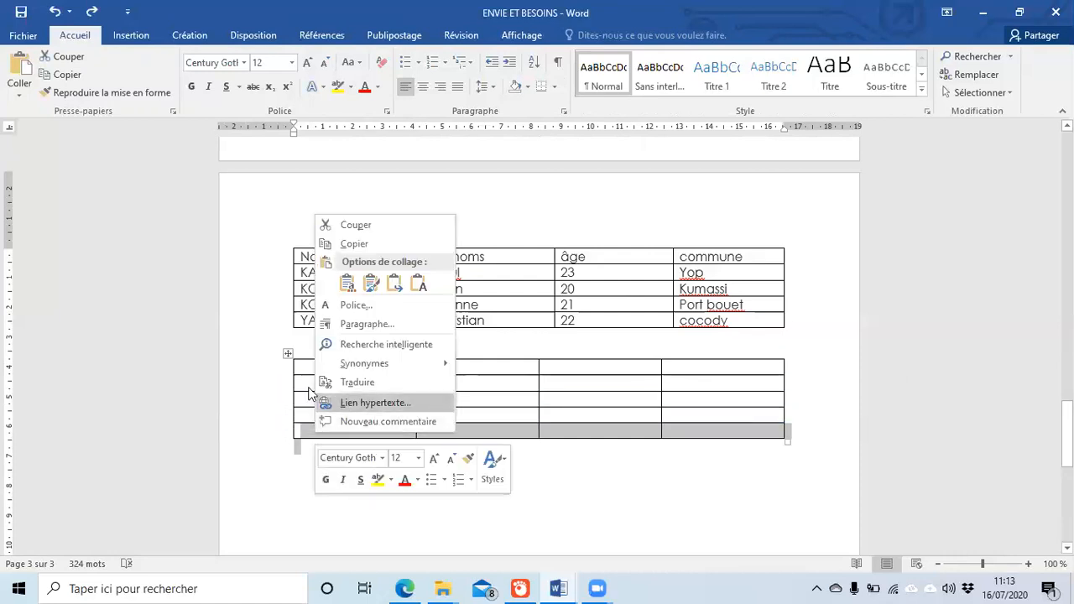
click(287, 354)
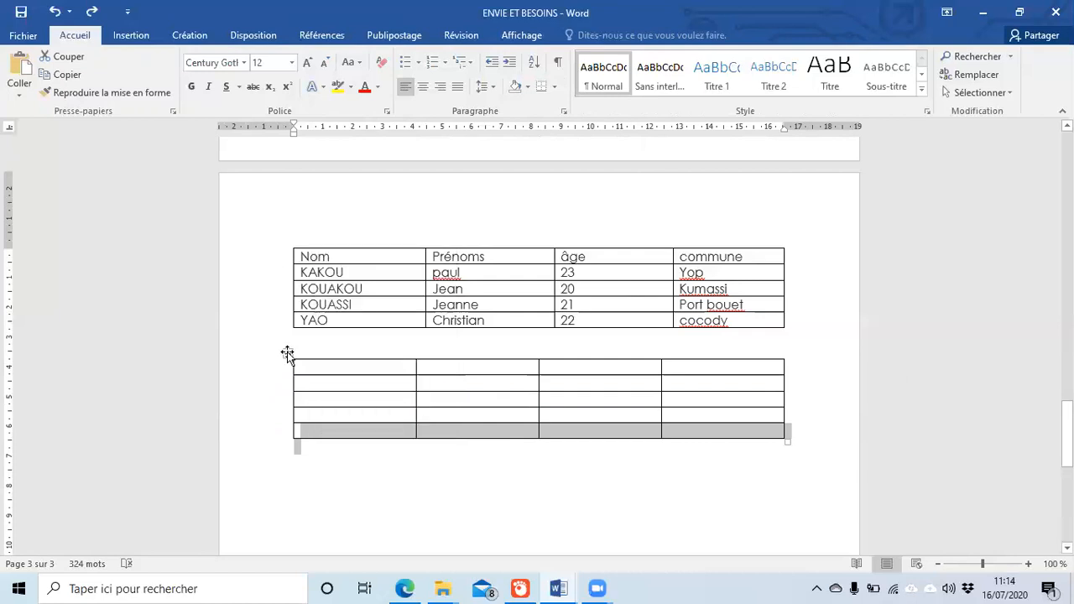
click(287, 352)
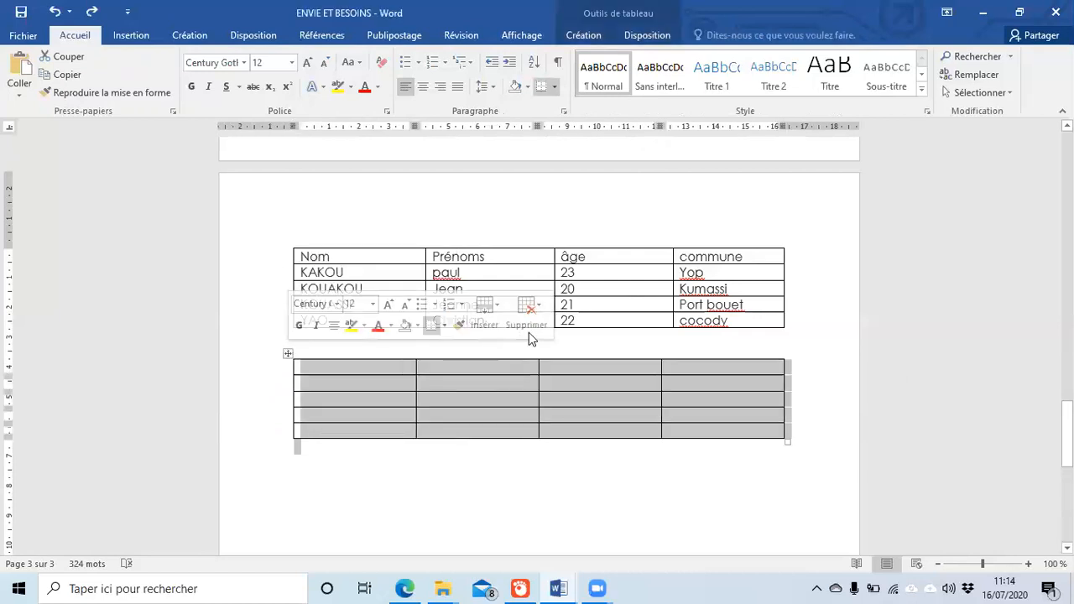
click(543, 310)
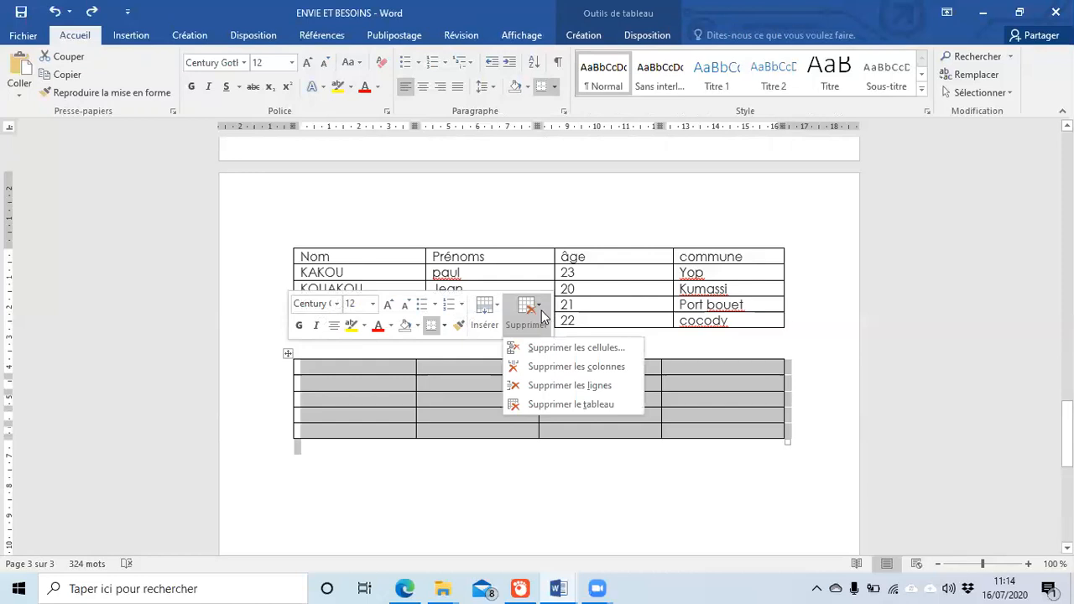
click(575, 392)
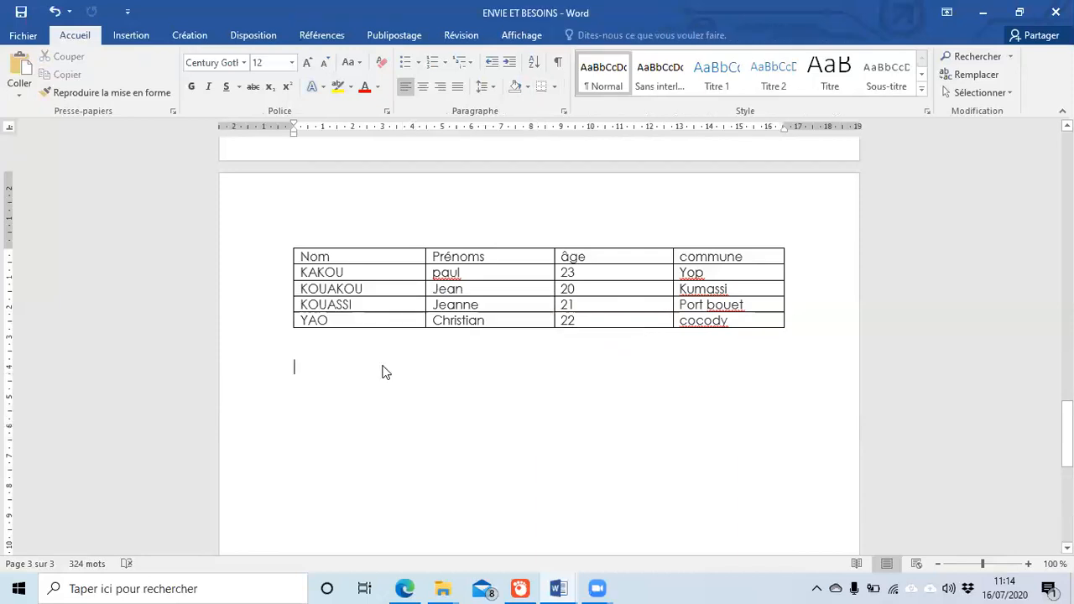
key(ctrl+z)
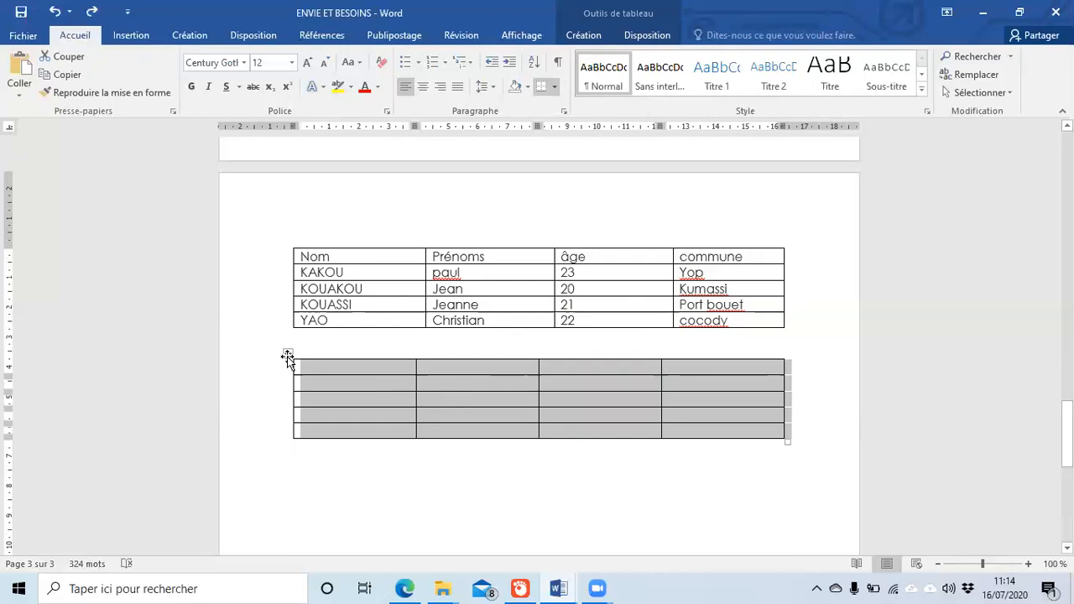
Step: Delete the empty grid table with Supprimer les colonnes, leaving only the Nom/Prénoms/âge/commune table
right_click(288, 354)
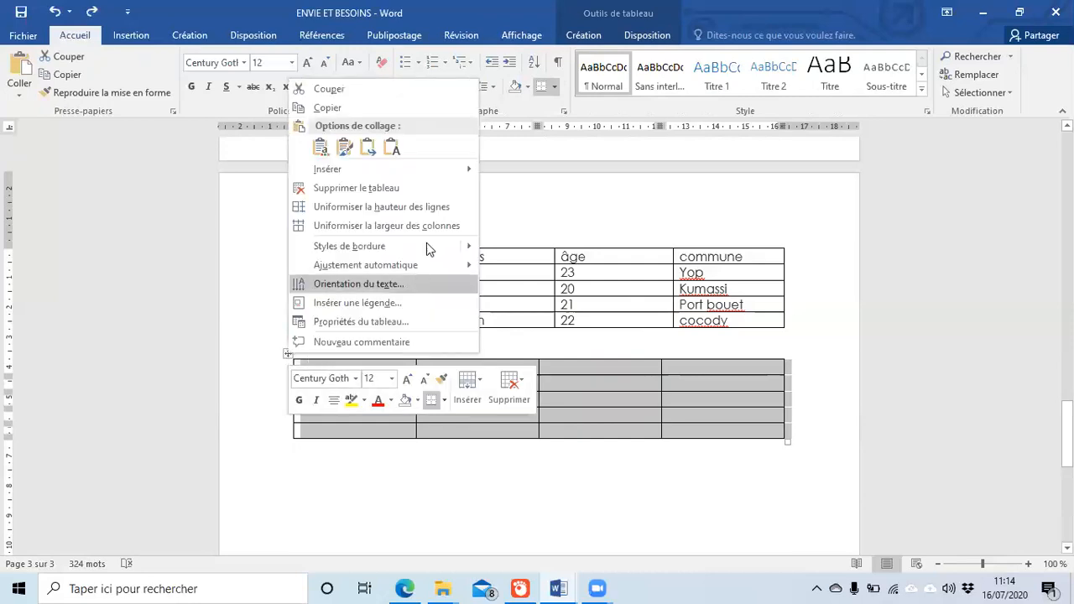
click(526, 382)
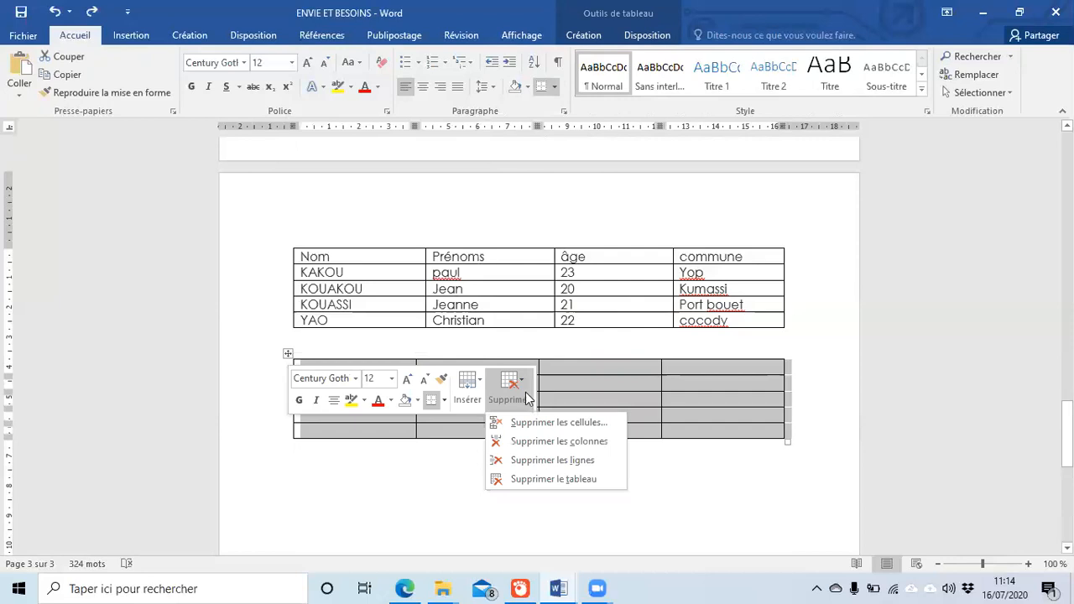
click(535, 440)
scroll(420, 426, up, 1)
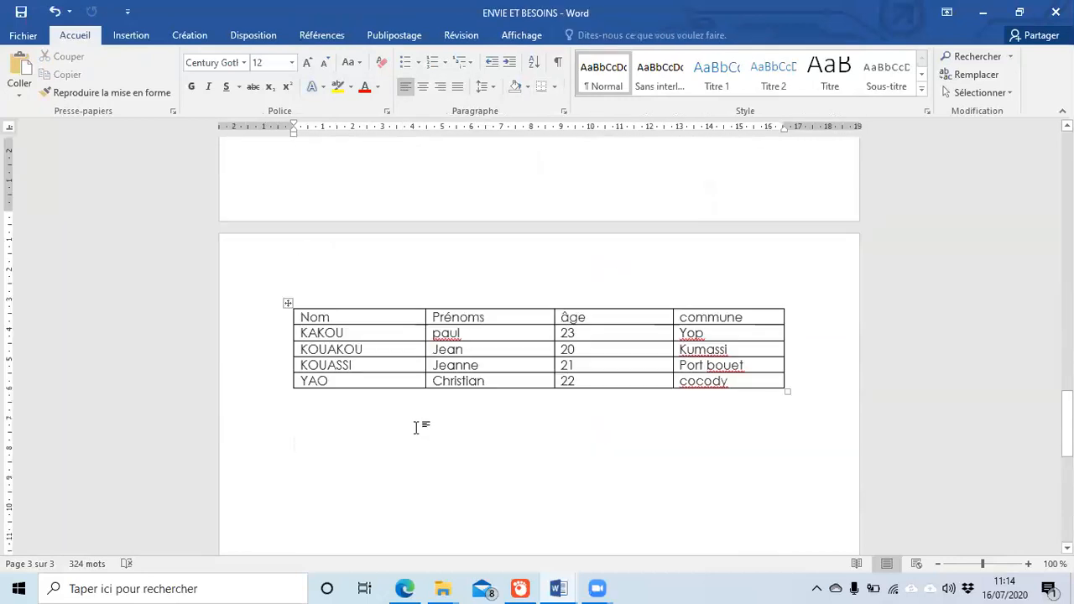
scroll(417, 429, down, 2)
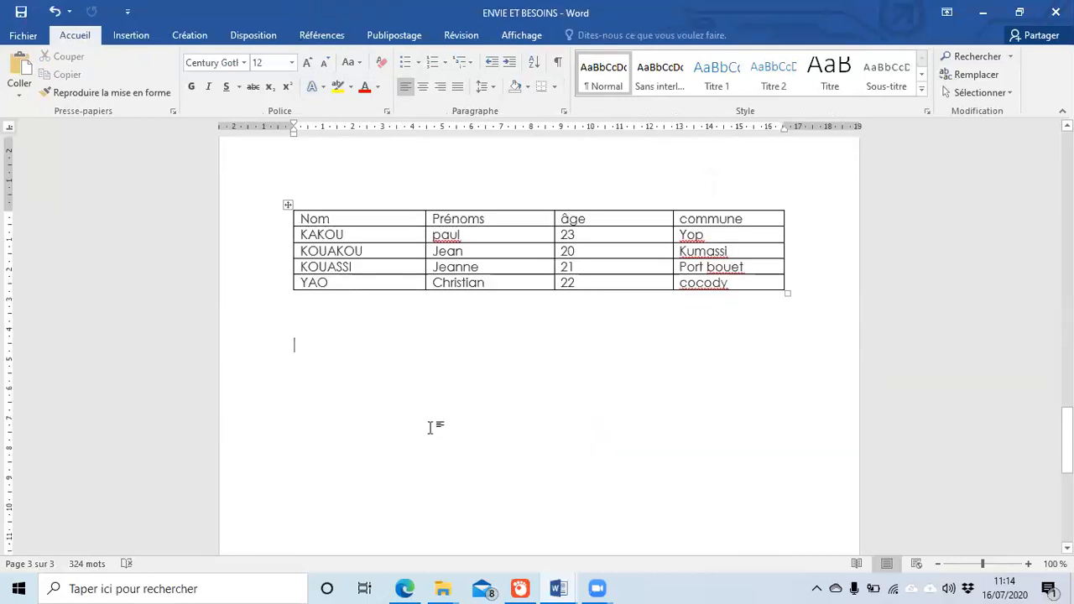
scroll(353, 499, up, 1)
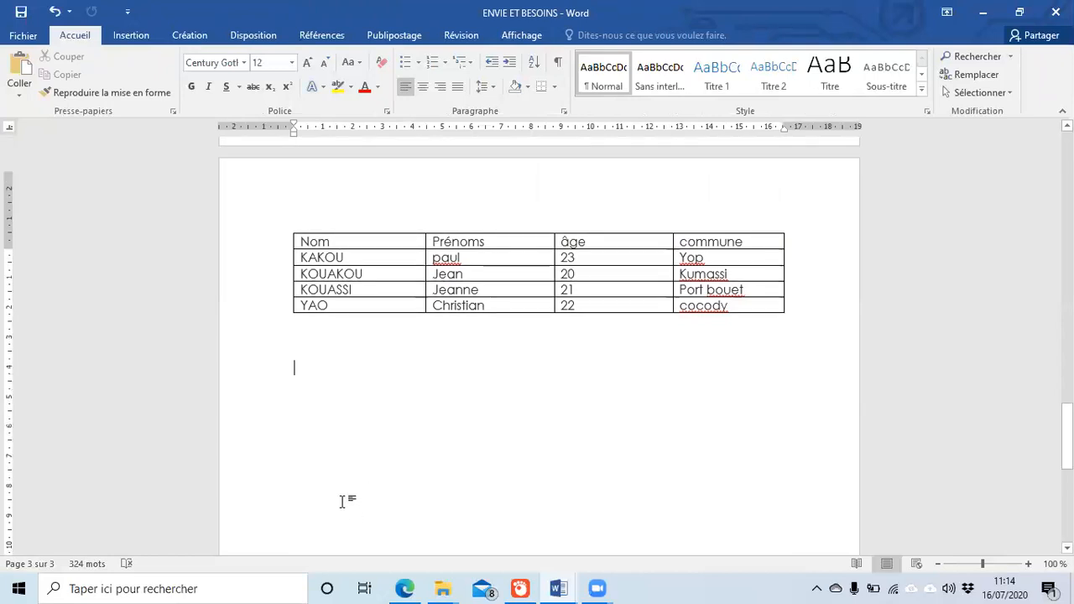
scroll(341, 502, up, 2)
Step: Select the YAO row and bring up its context options, then dismiss them
drag(301, 360, 675, 372)
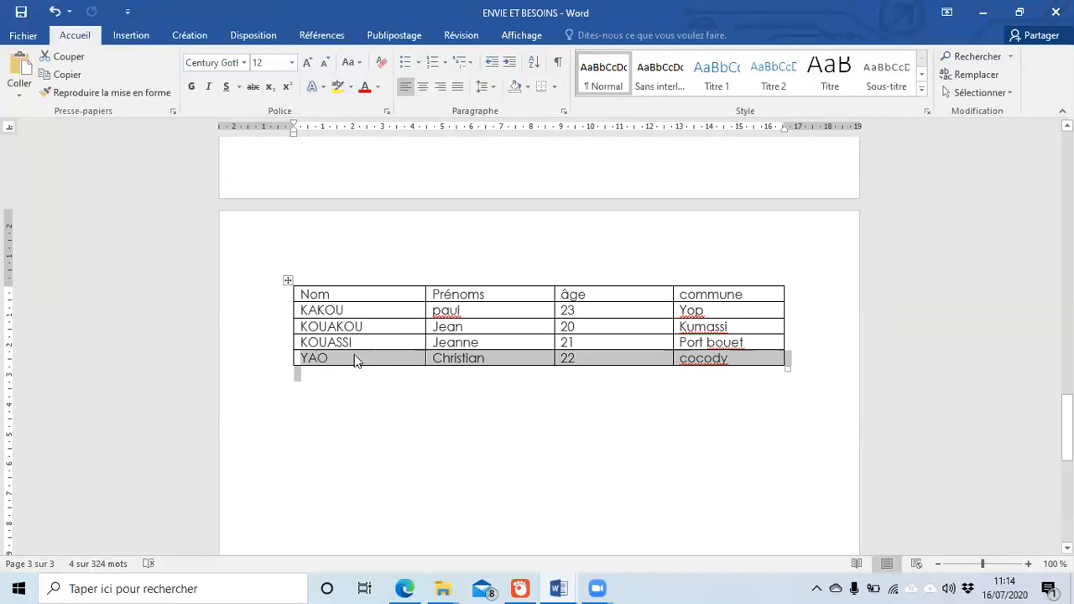
right_click(354, 359)
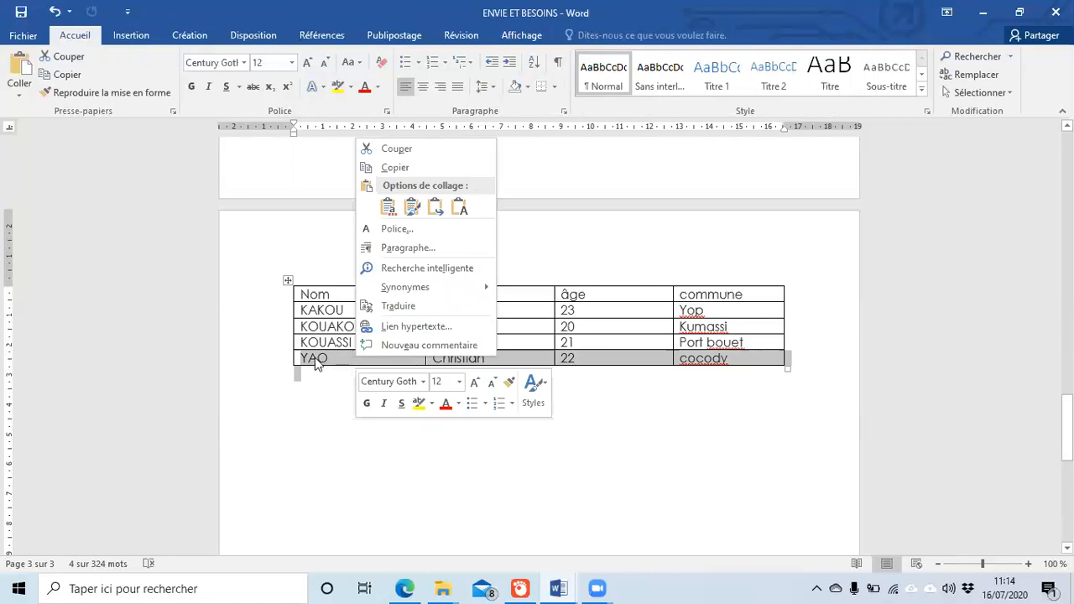
right_click(316, 359)
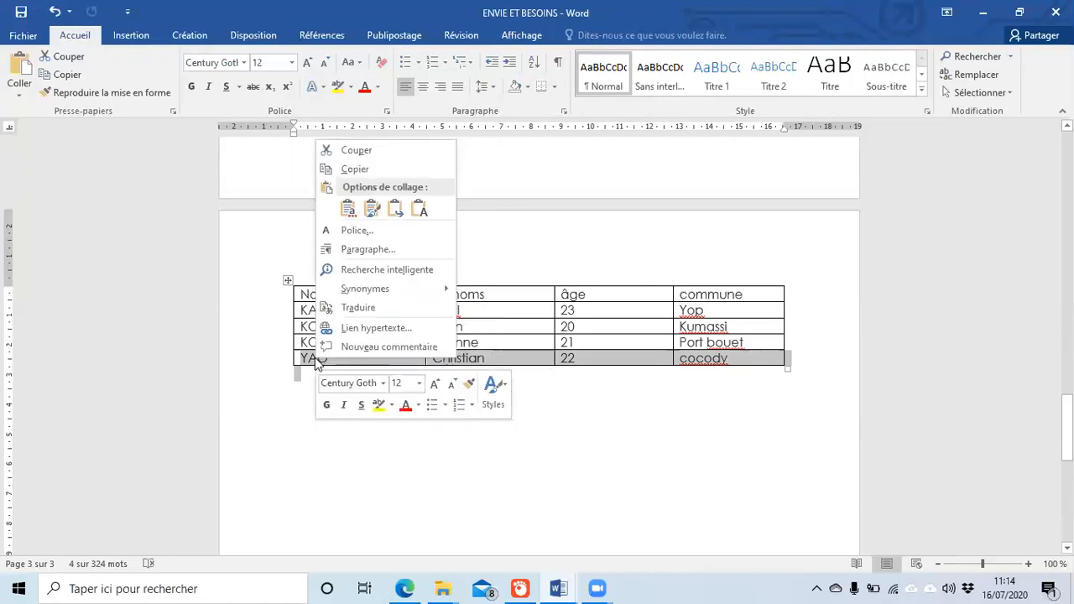
key(Escape)
key(Escape)
Step: Delete the whole names table with Supprimer les lignes, then undo the deletion
click(287, 279)
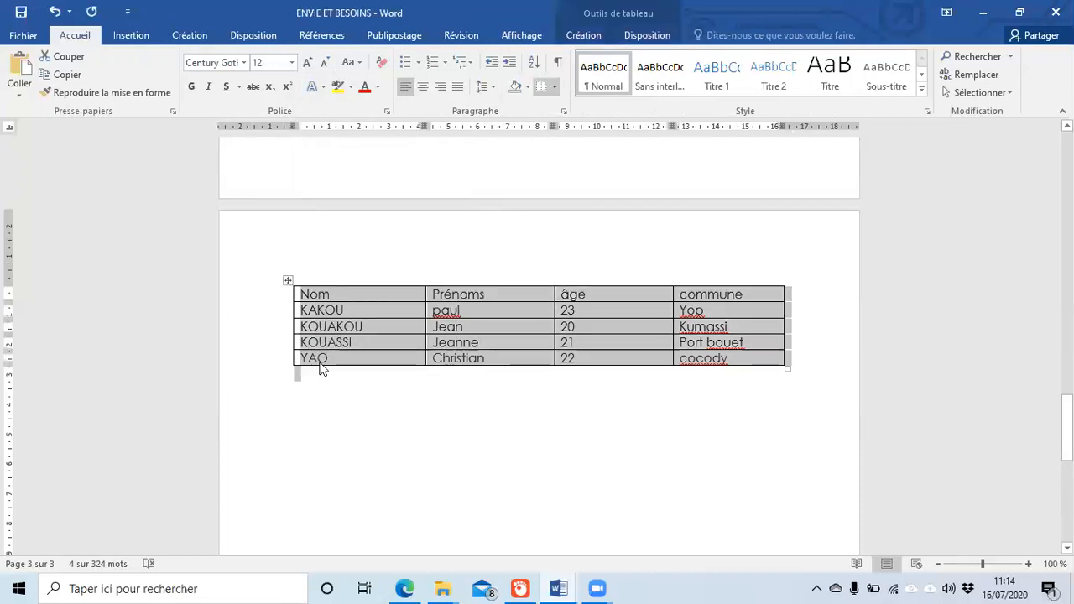
right_click(323, 357)
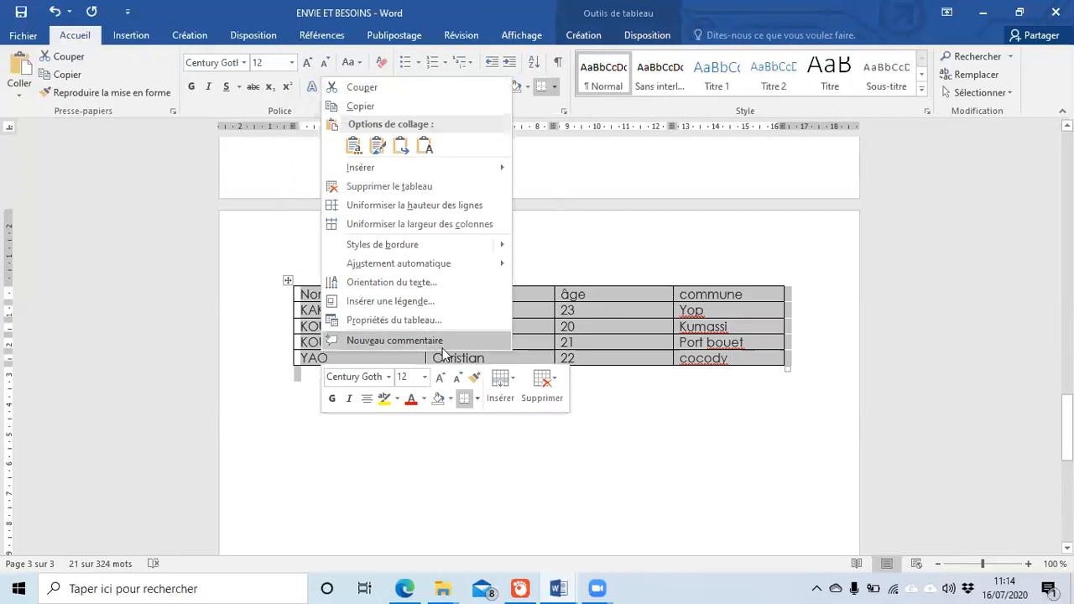
click(560, 388)
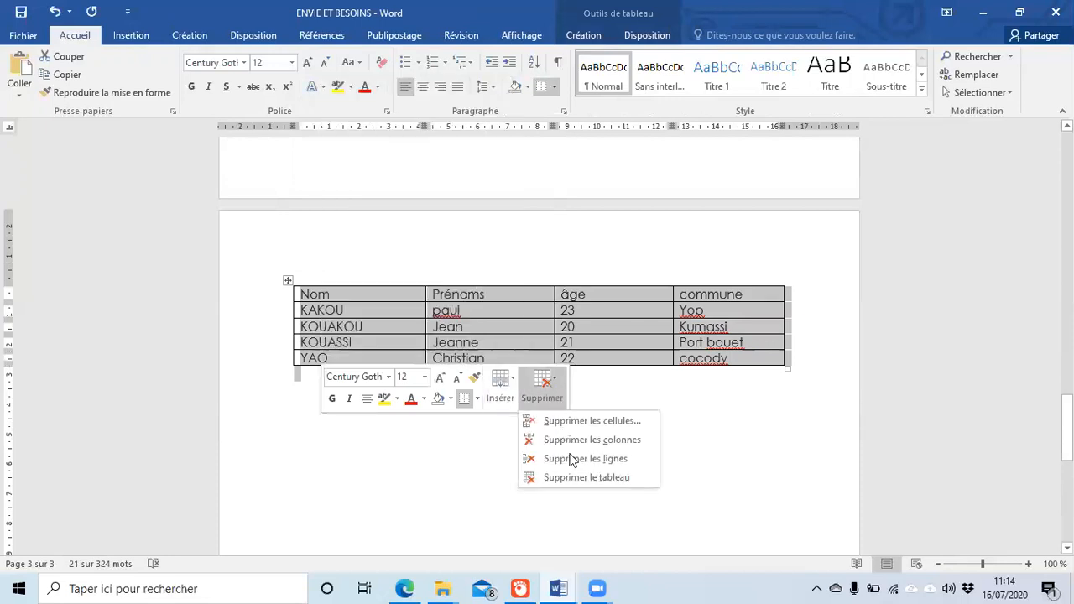
click(589, 463)
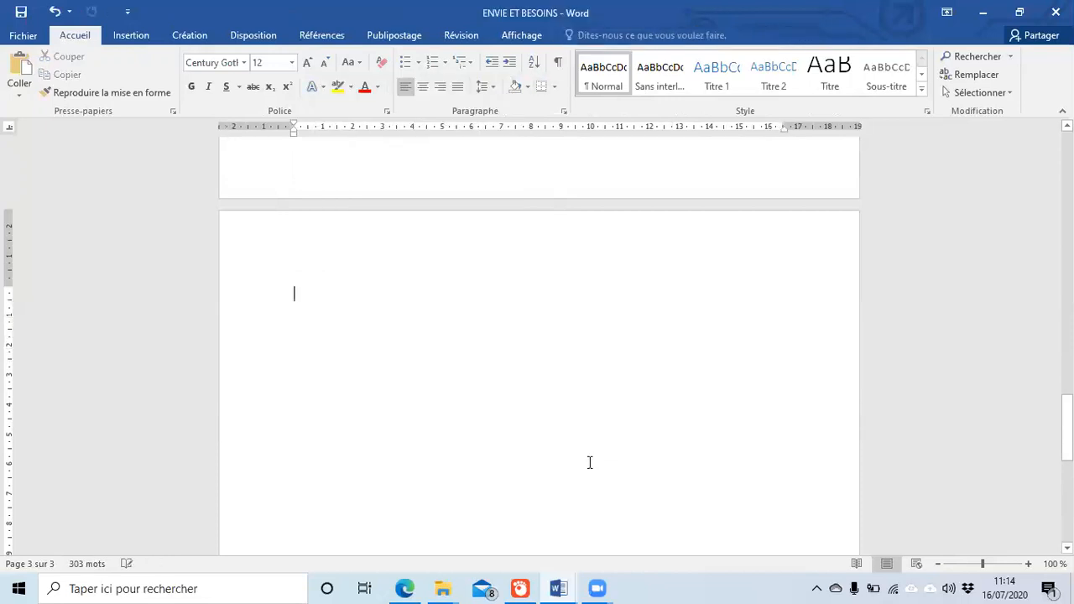
key(ctrl+z)
Step: Remove the YAO row via Supprimer les cellules > Supprimer la ligne entière, then undo to restore it
click(473, 461)
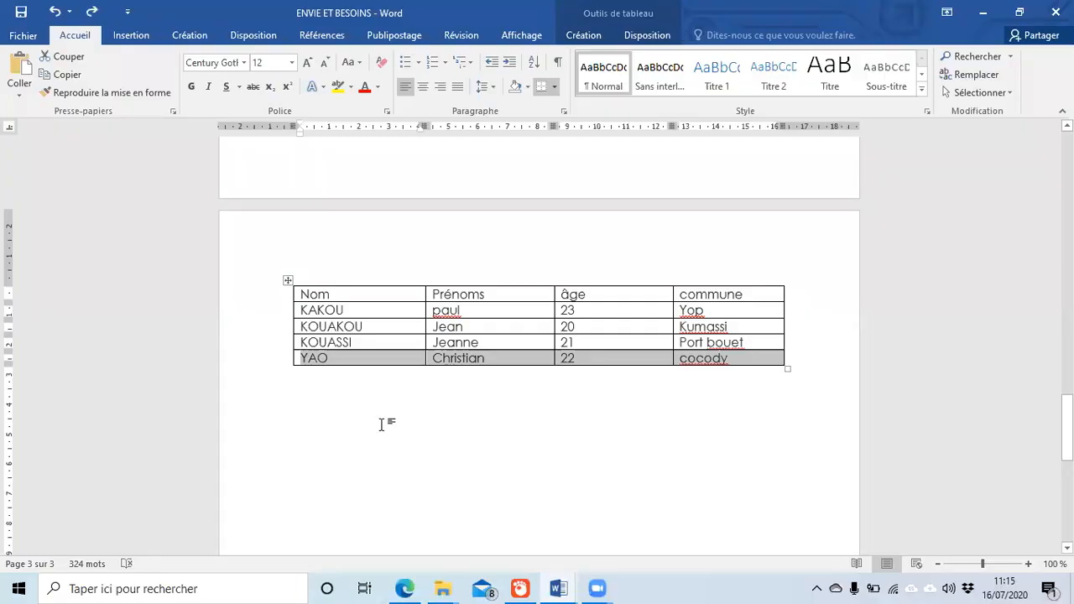
click(382, 424)
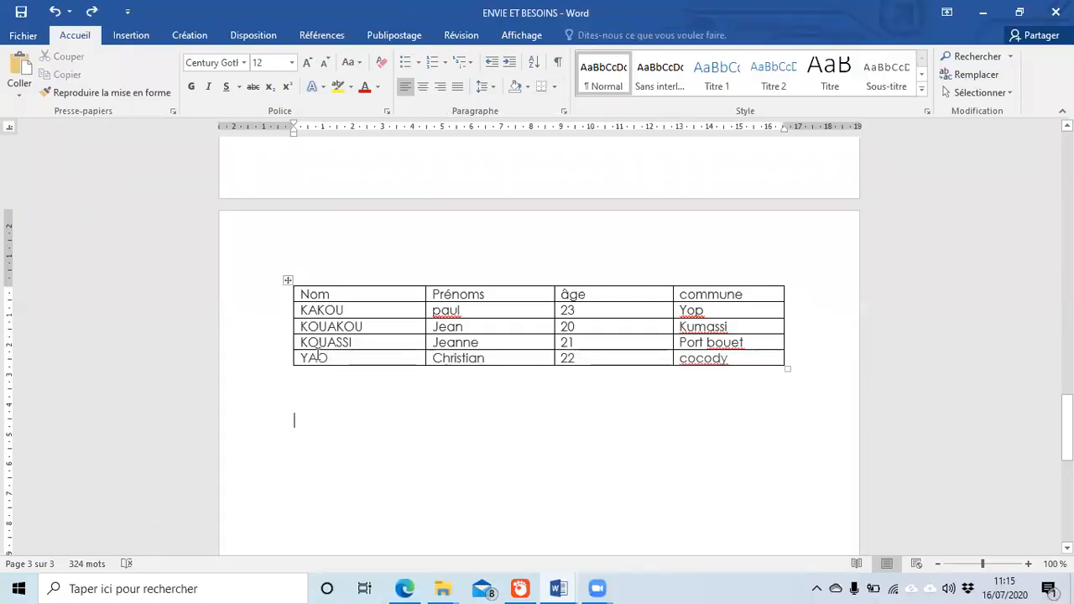
double_click(304, 359)
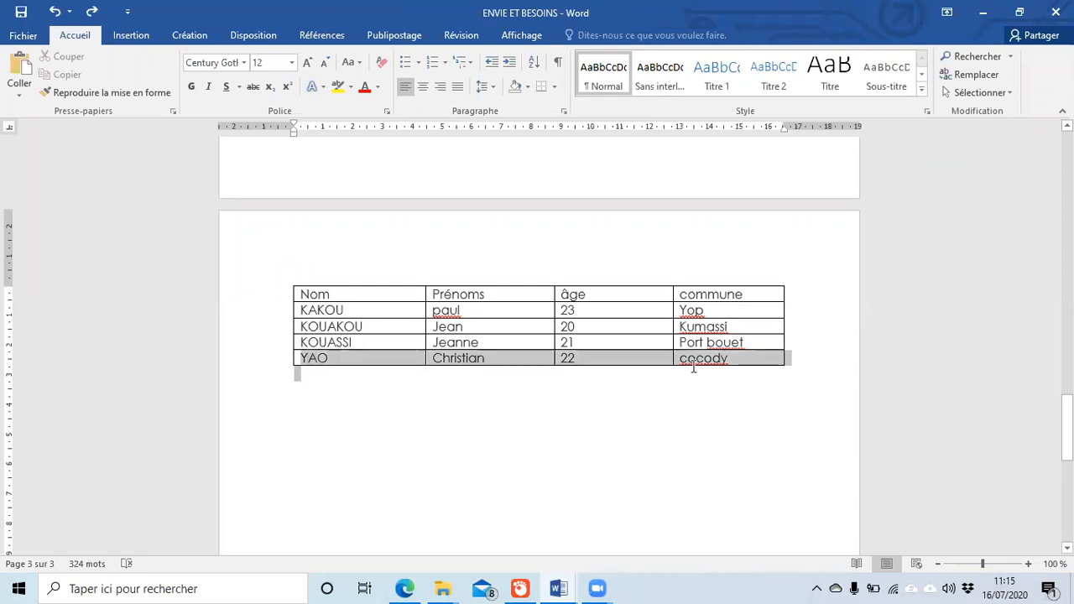
right_click(383, 362)
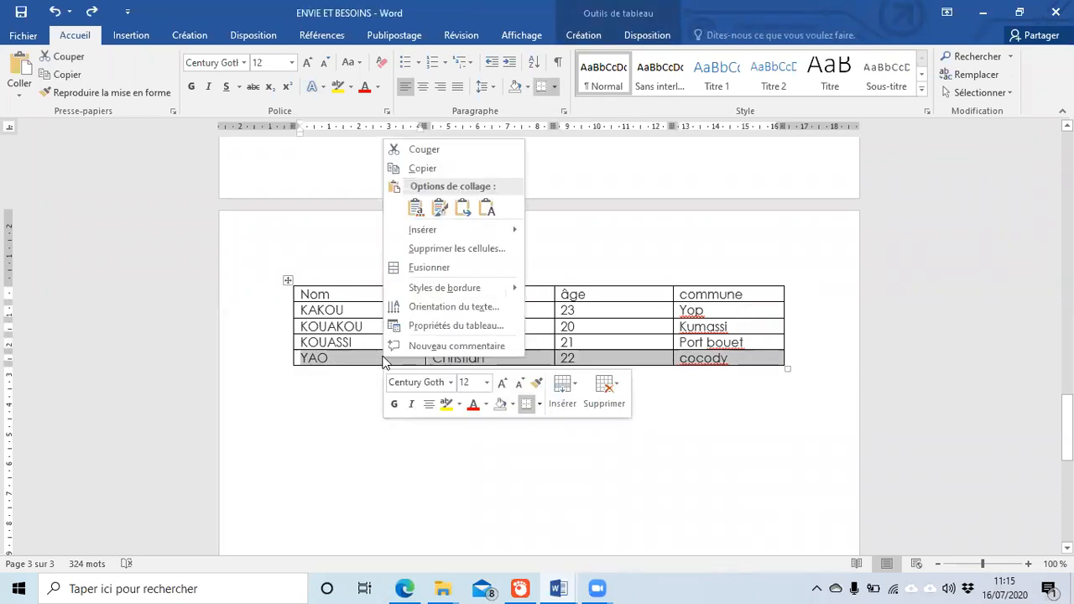
click(427, 250)
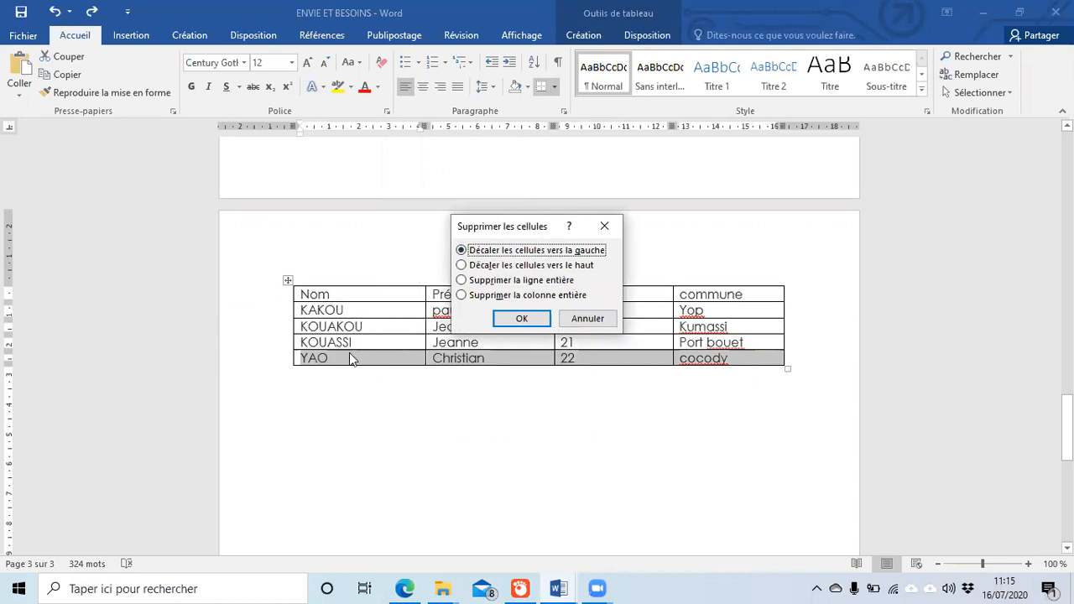
click(527, 282)
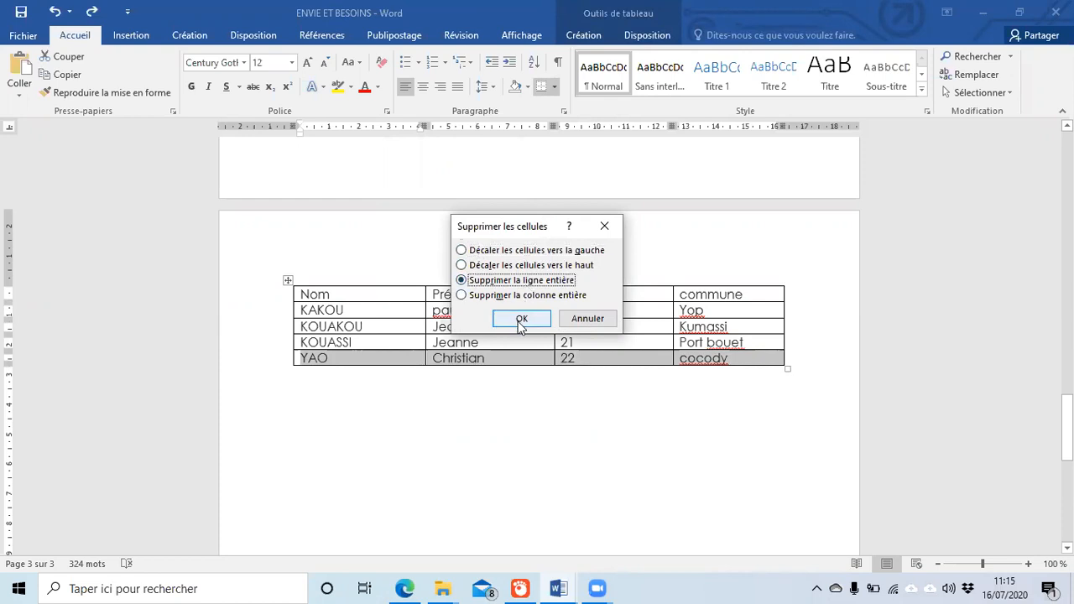
click(520, 320)
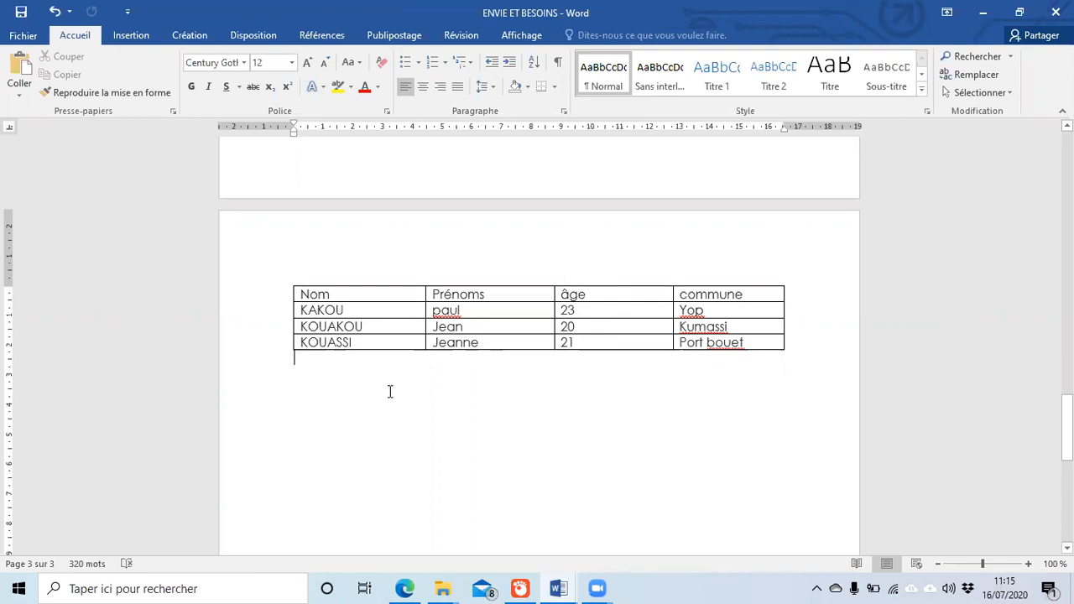
key(ctrl+z)
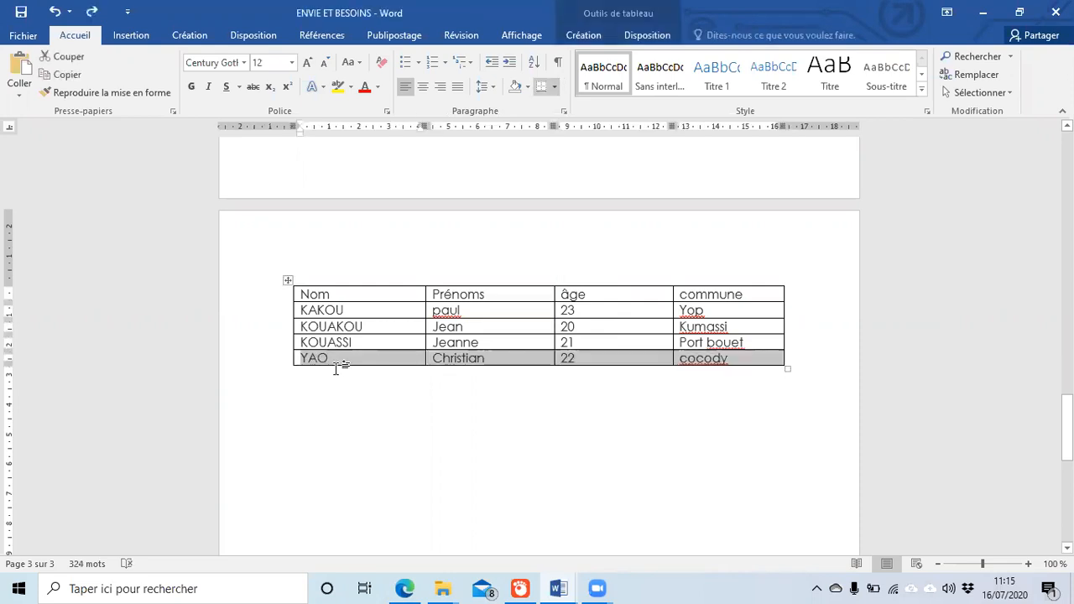
click(337, 363)
drag(304, 327, 703, 326)
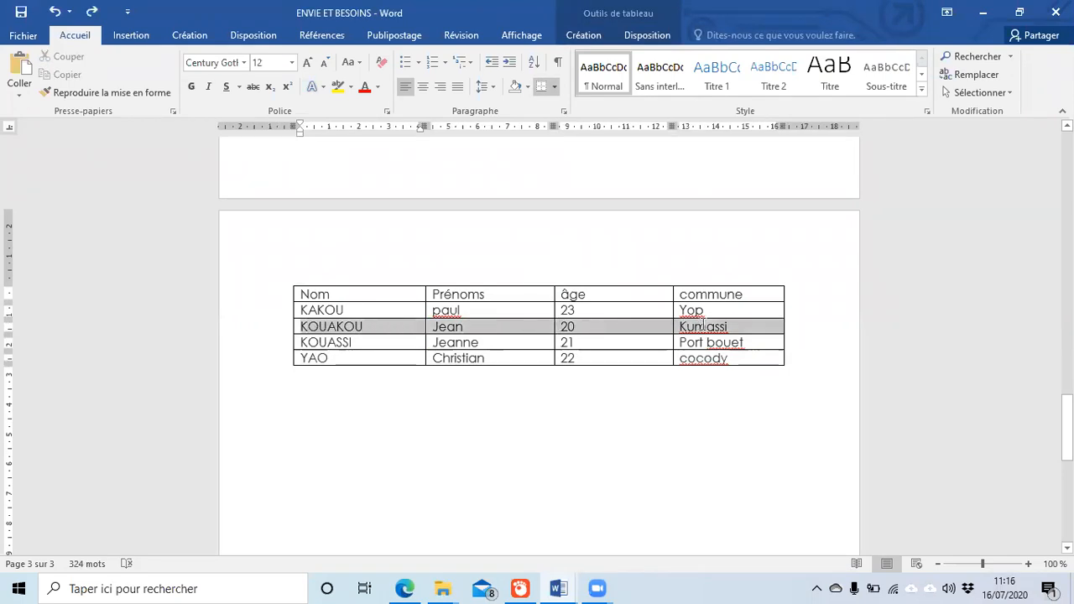
right_click(386, 332)
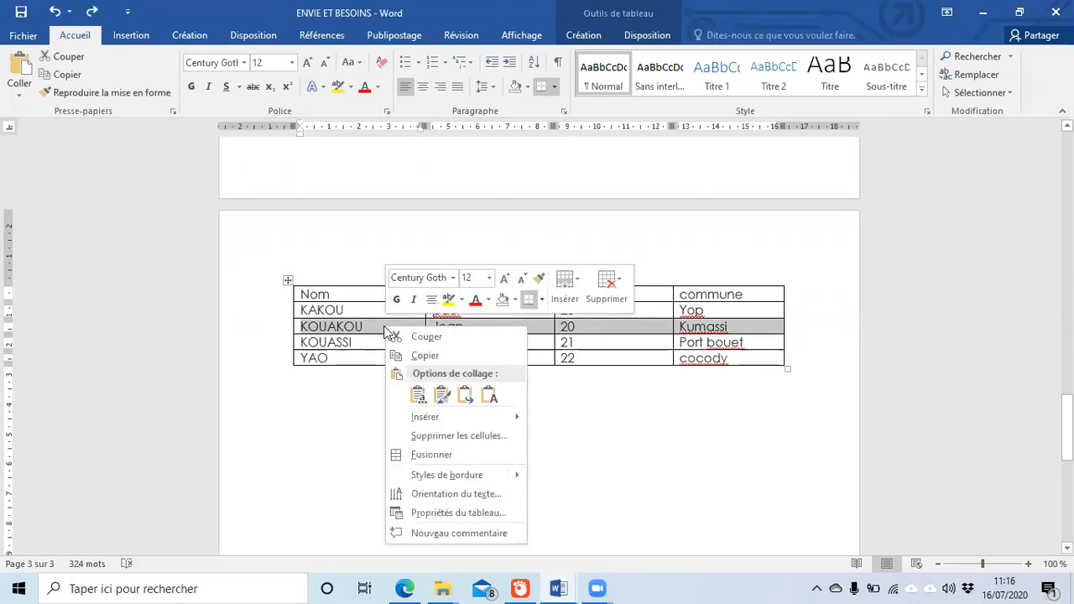
click(473, 436)
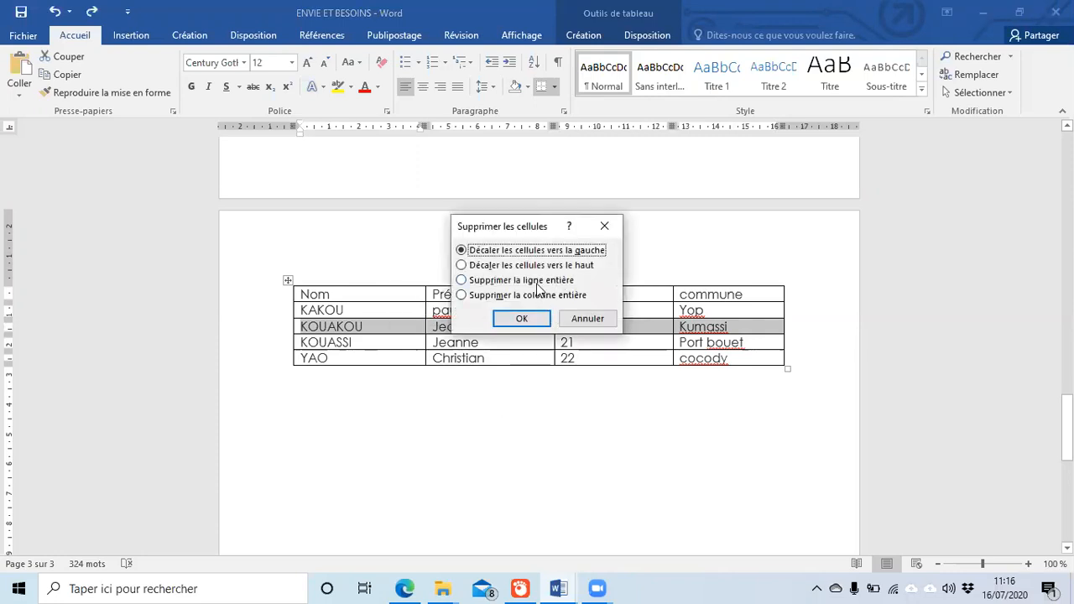
click(537, 283)
click(522, 321)
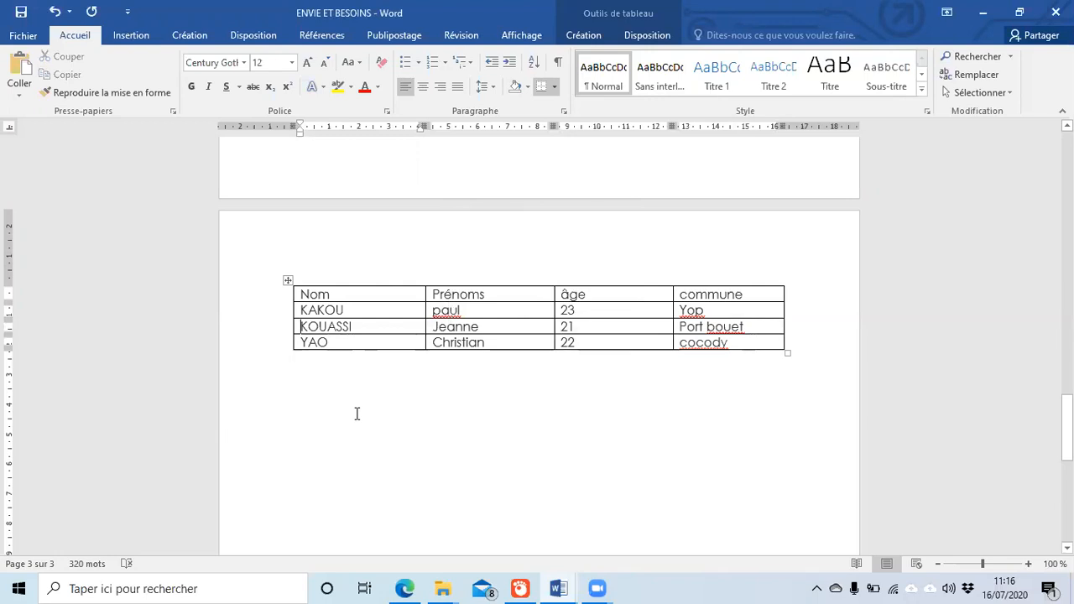
key(ctrl+z)
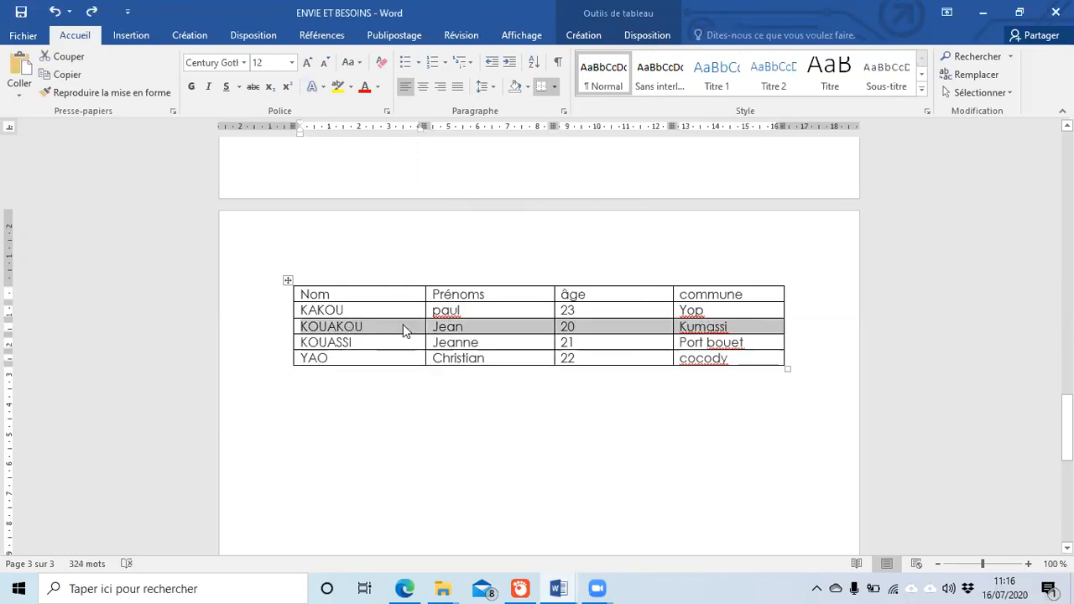
click(380, 419)
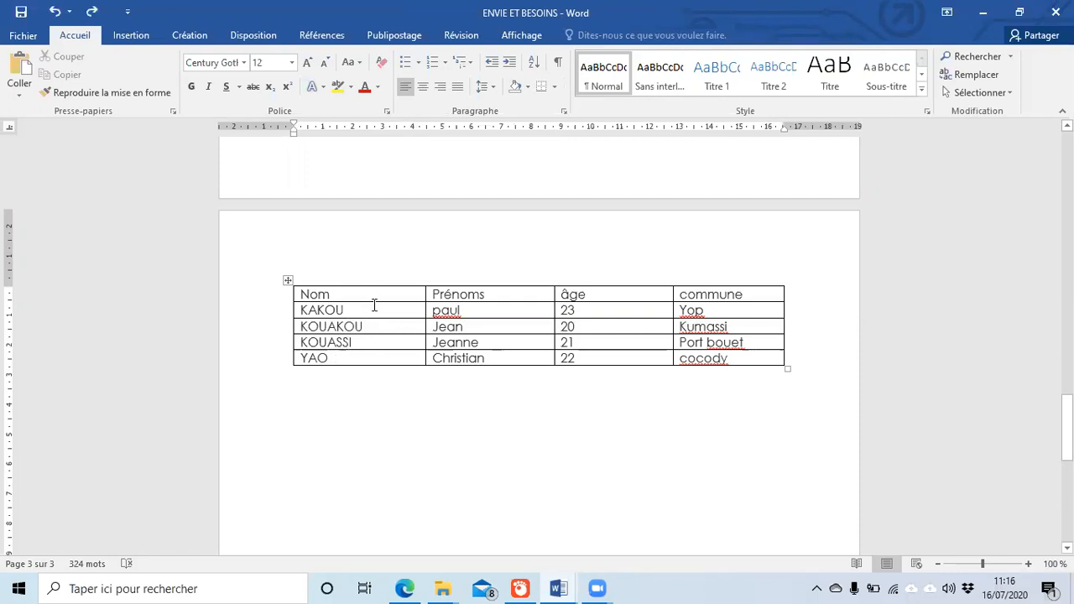
drag(378, 296, 376, 359)
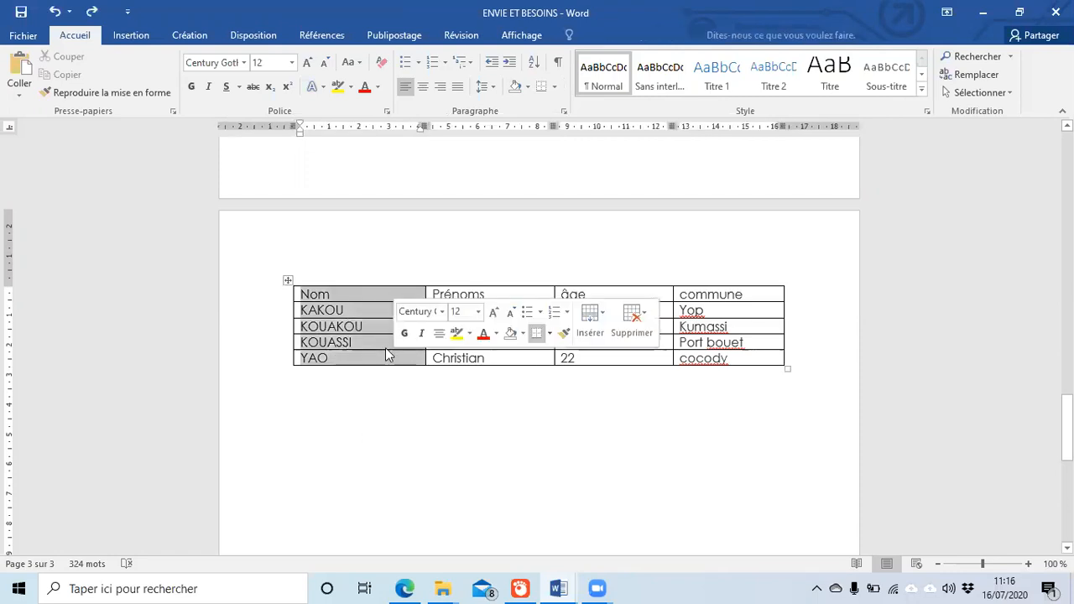
right_click(372, 330)
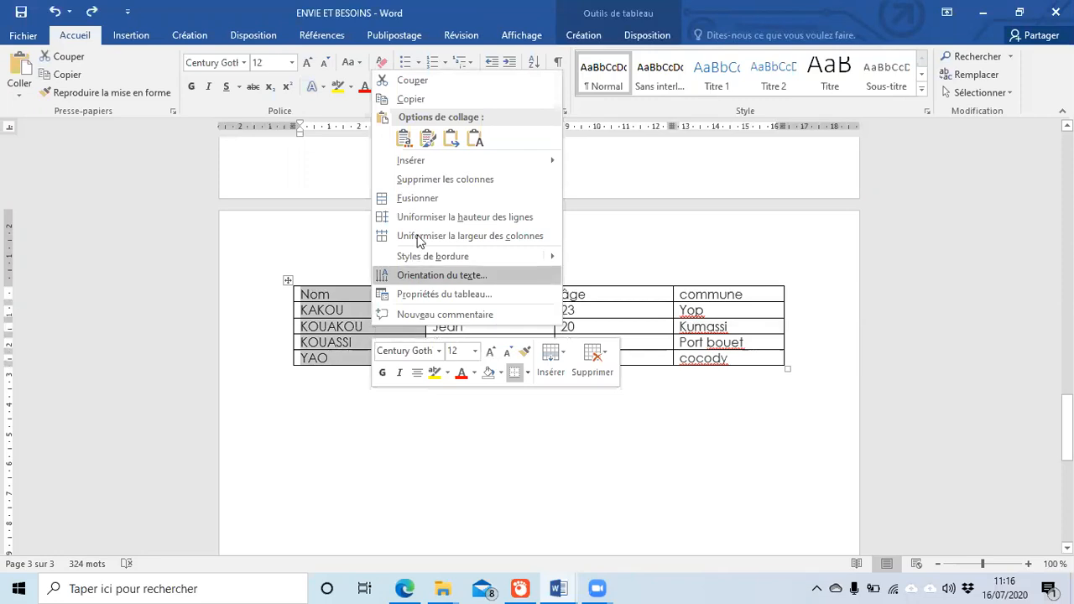
click(448, 184)
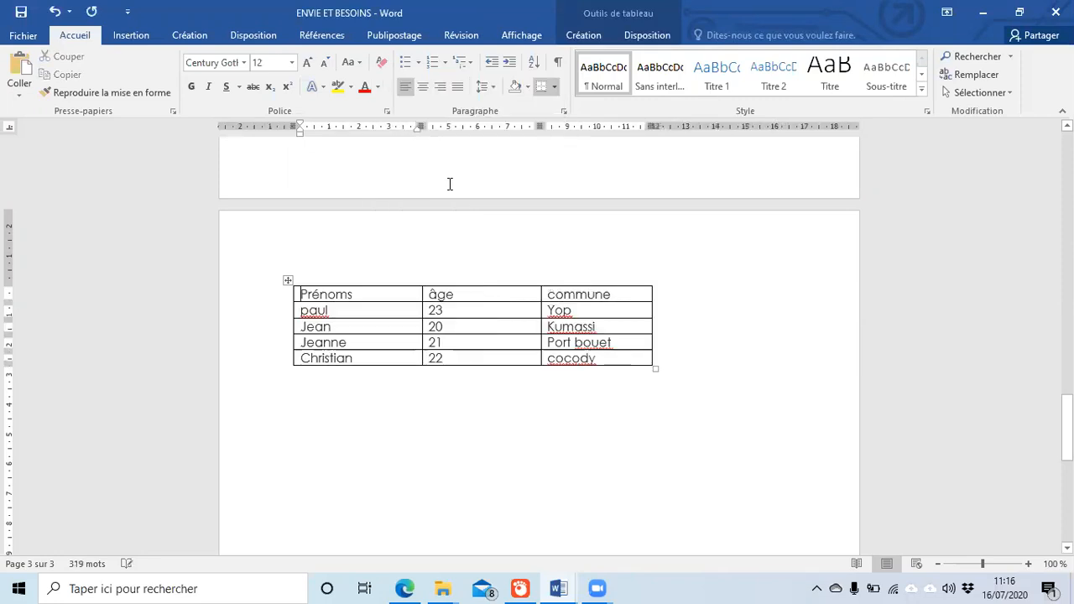
click(453, 396)
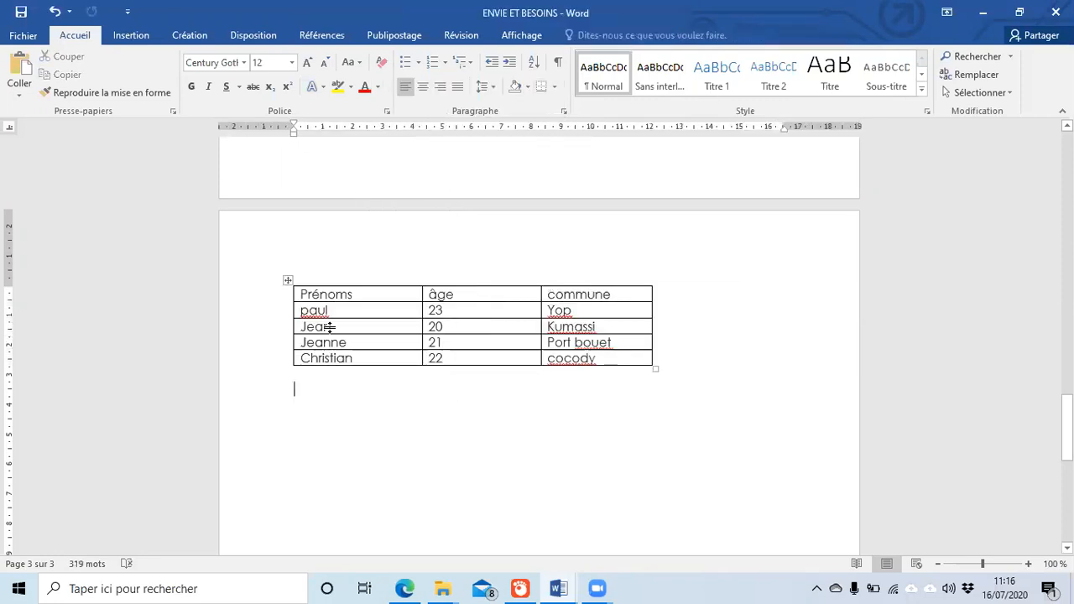
key(ctrl+z)
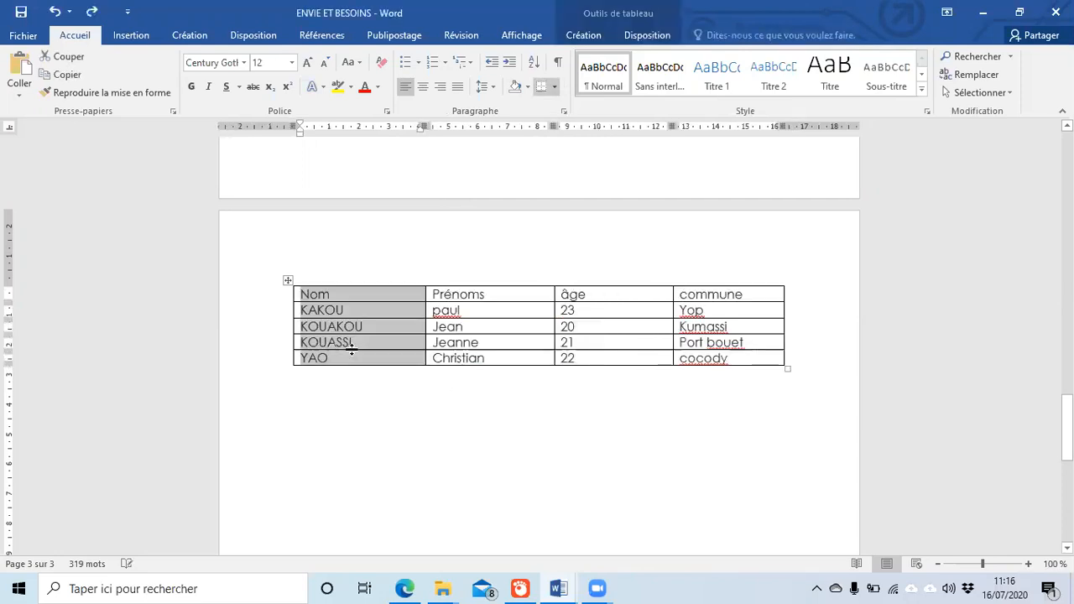
click(412, 402)
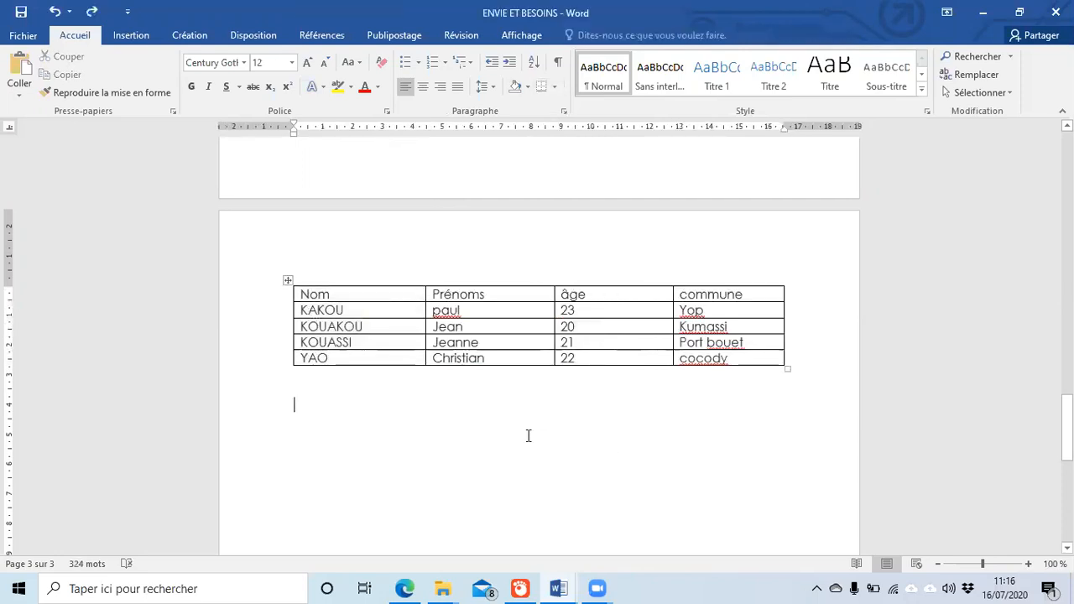
scroll(532, 382, down, 3)
scroll(532, 377, up, 5)
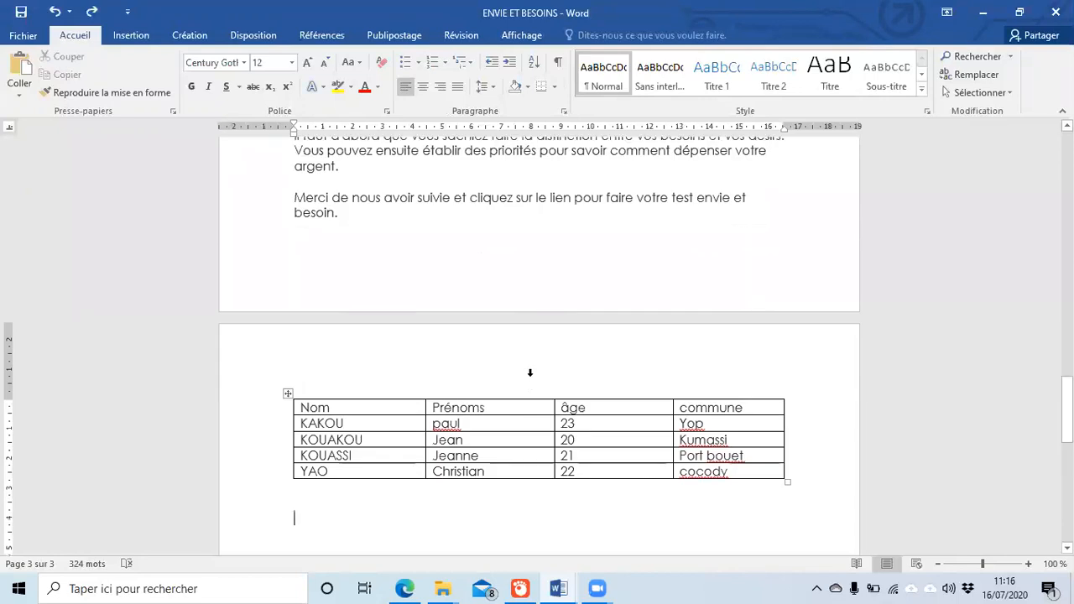
scroll(510, 432, down, 1)
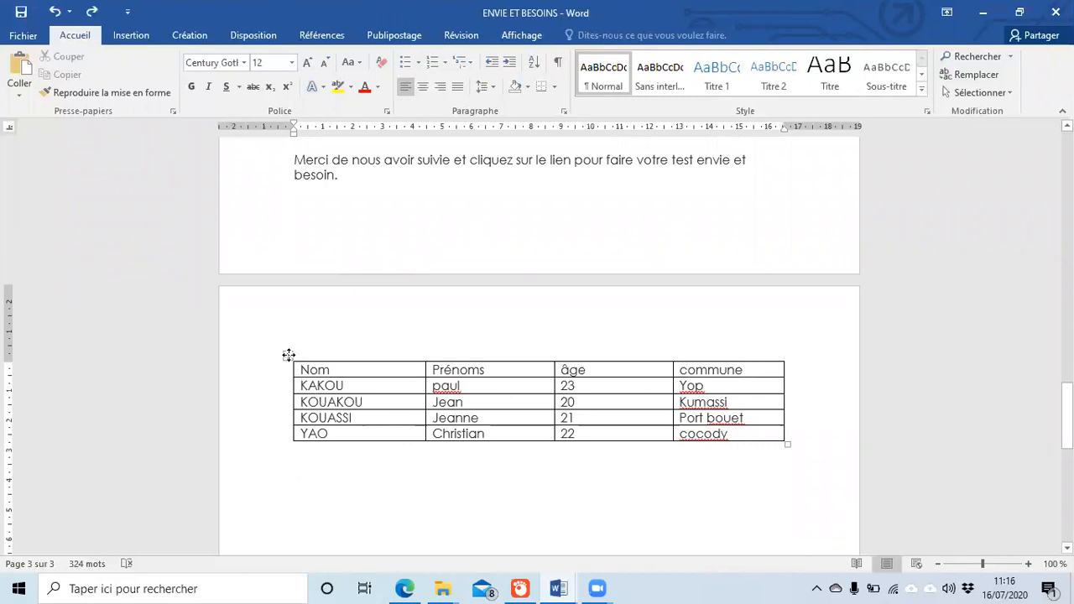
click(287, 355)
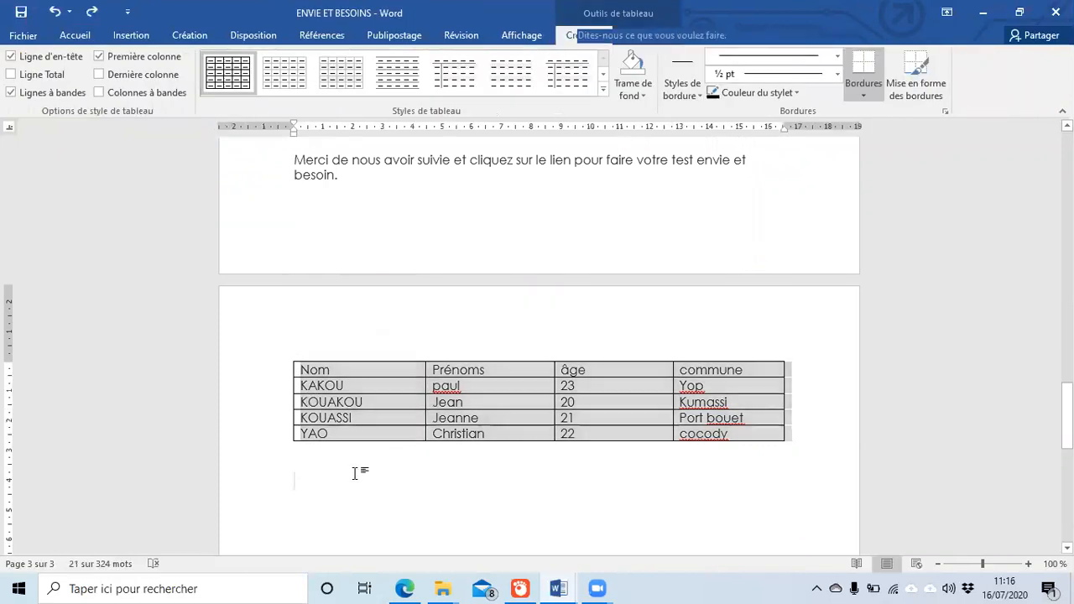
Step: Try plain and blue grid styles on the names table, then settle on a light green grid style
click(353, 473)
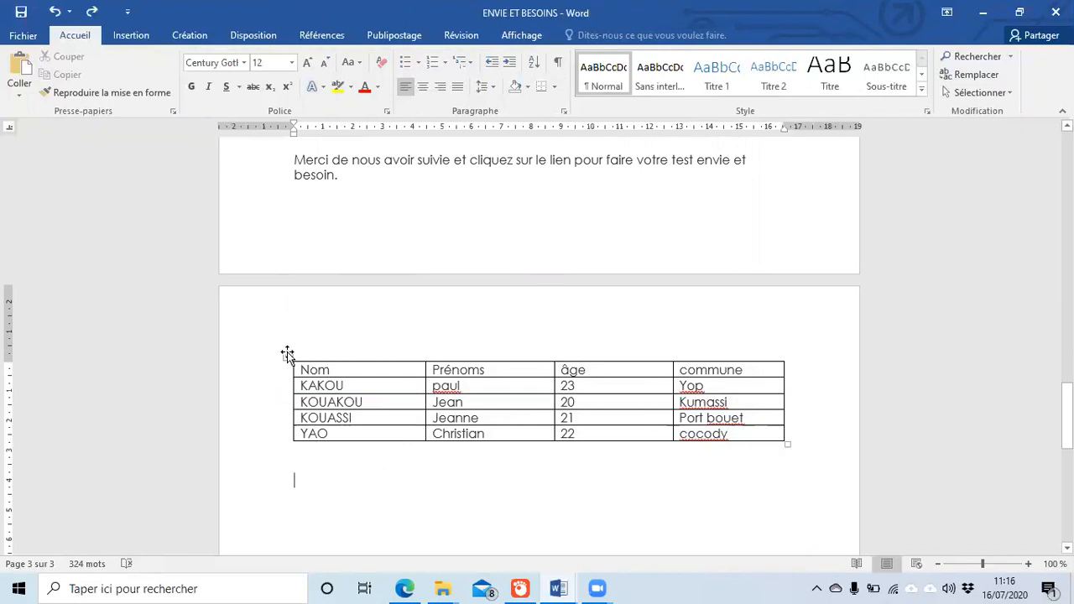
click(288, 353)
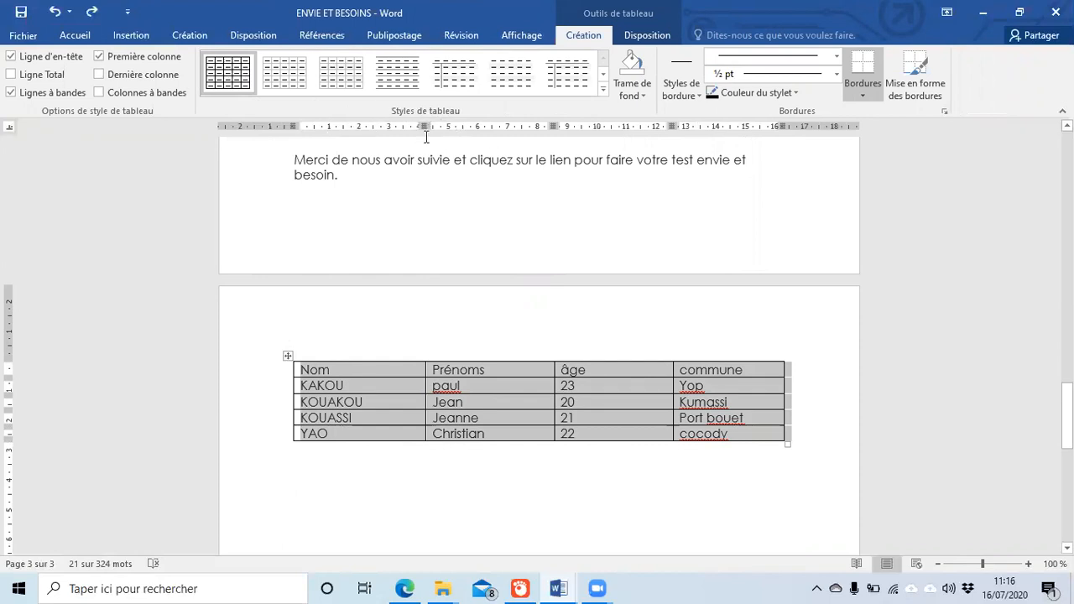
click(601, 75)
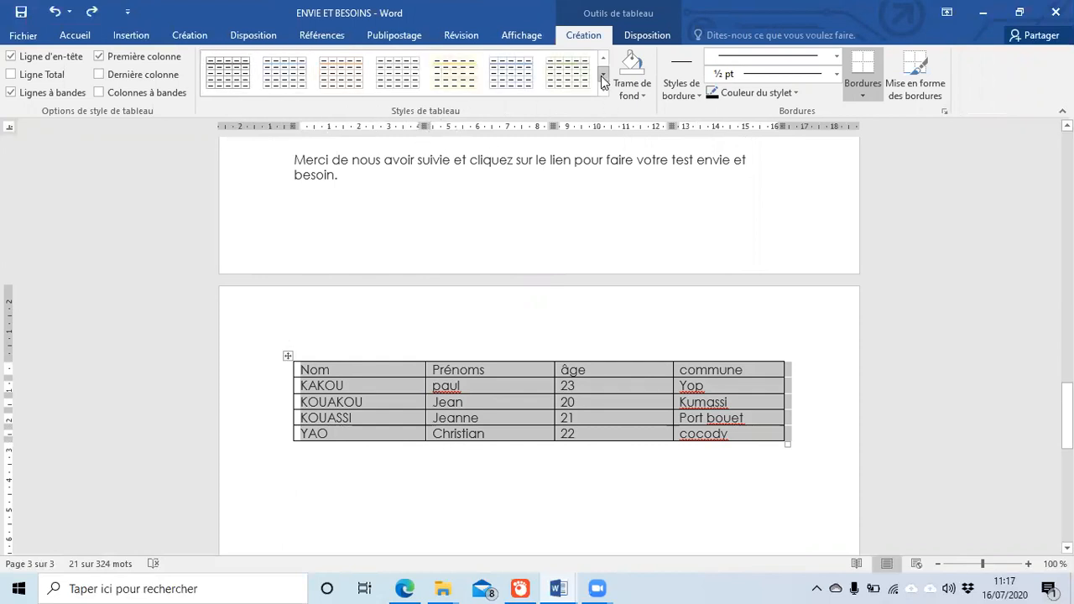
click(279, 77)
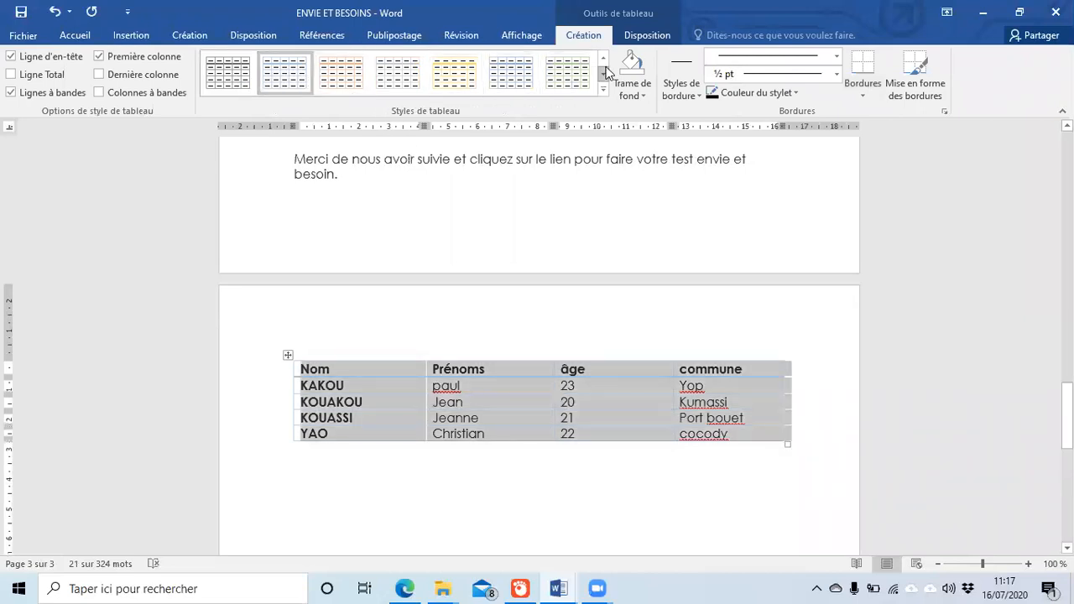
click(603, 94)
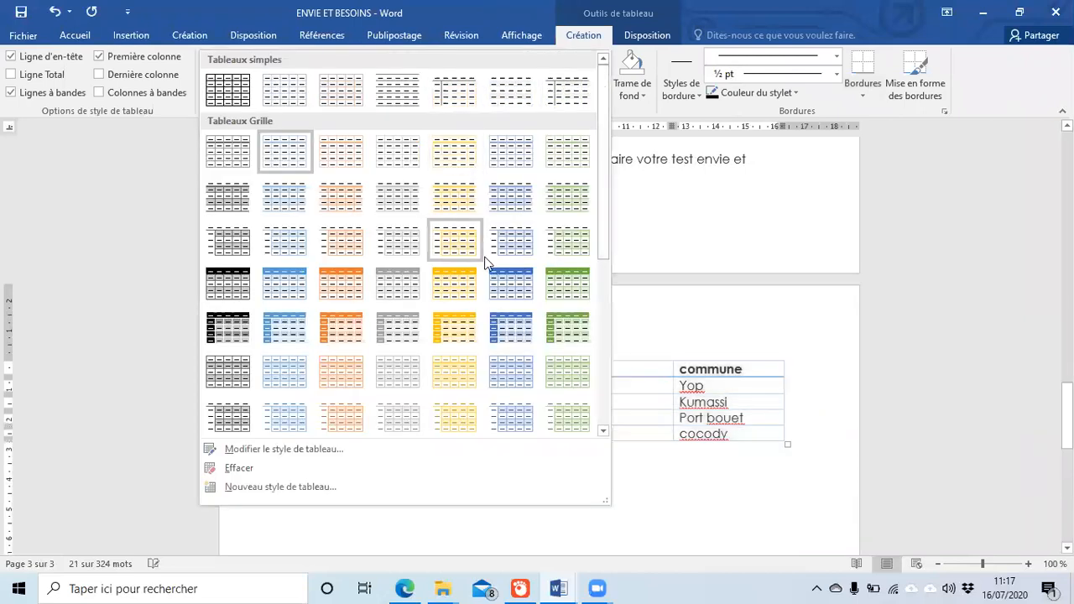
click(515, 288)
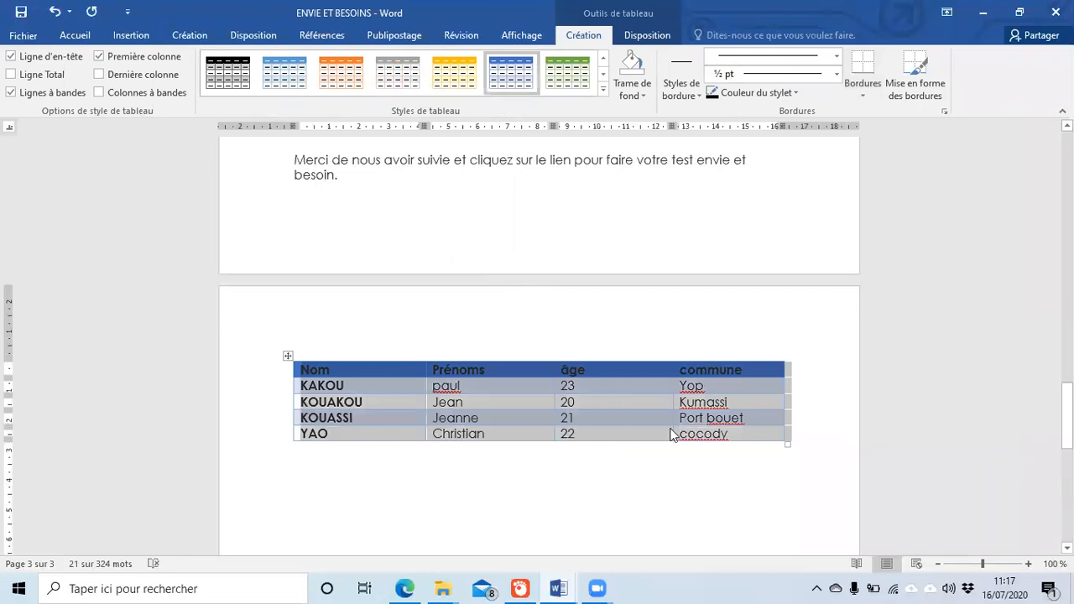
click(601, 87)
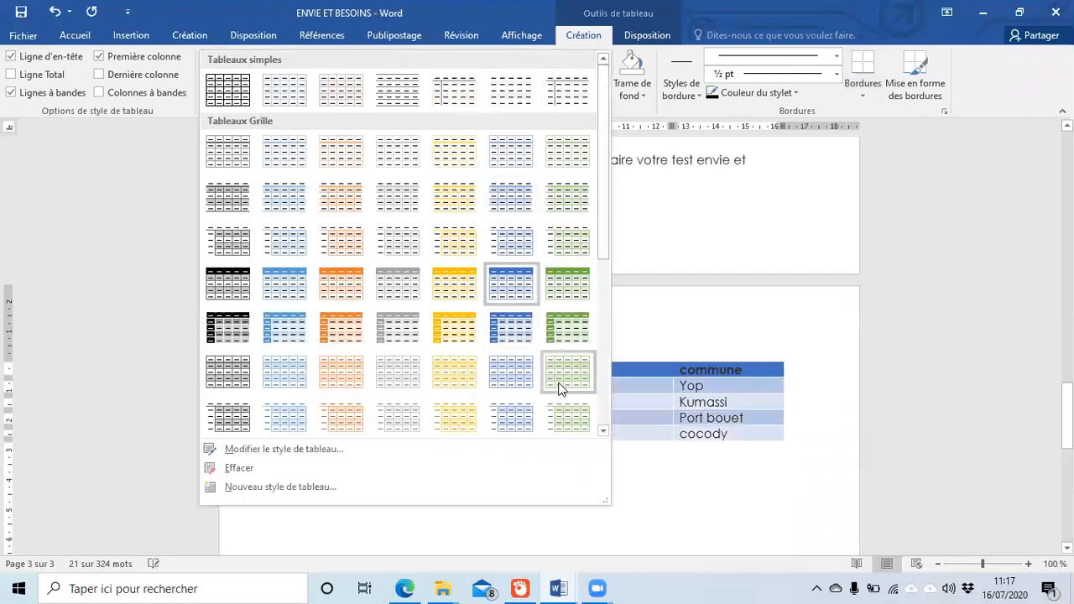
click(559, 373)
click(548, 492)
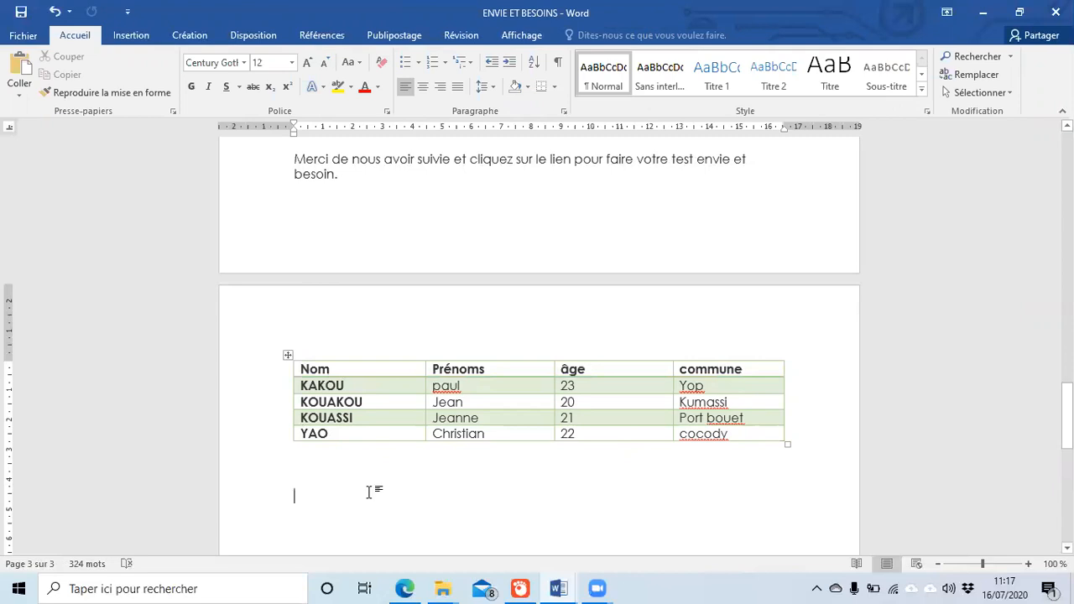
Step: Try a black-and-grey style, then apply Tableau Grille 4 - Accentuation 6 to the names table
click(286, 356)
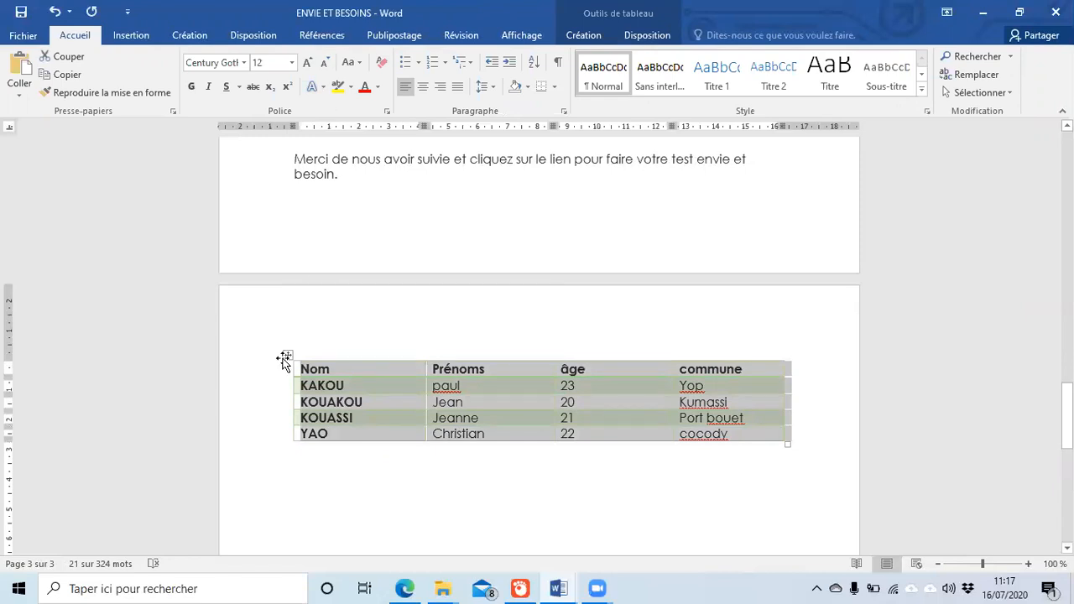
click(285, 354)
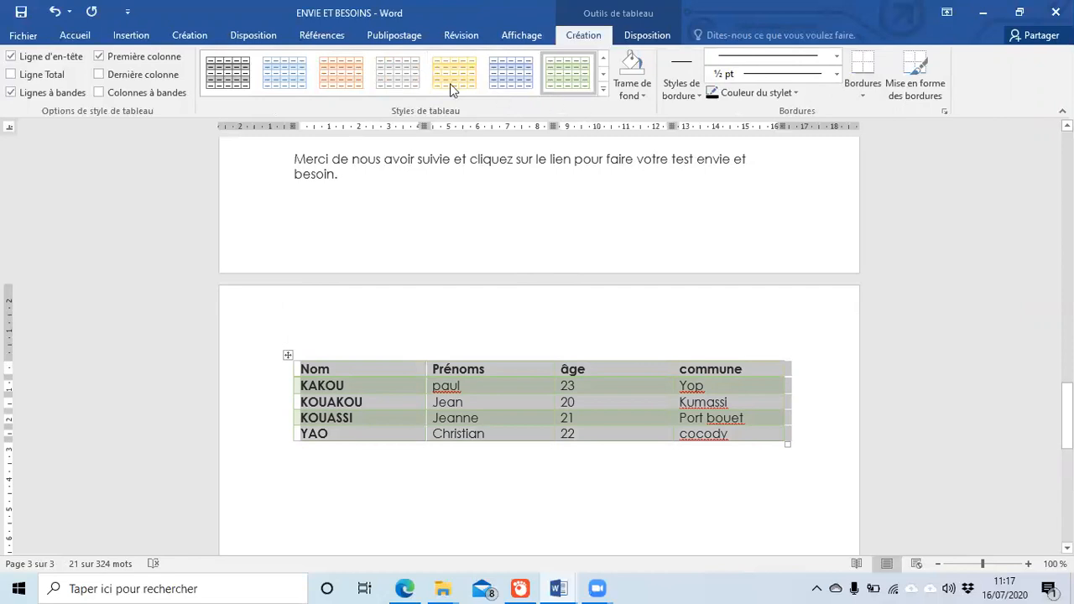
click(599, 72)
click(601, 90)
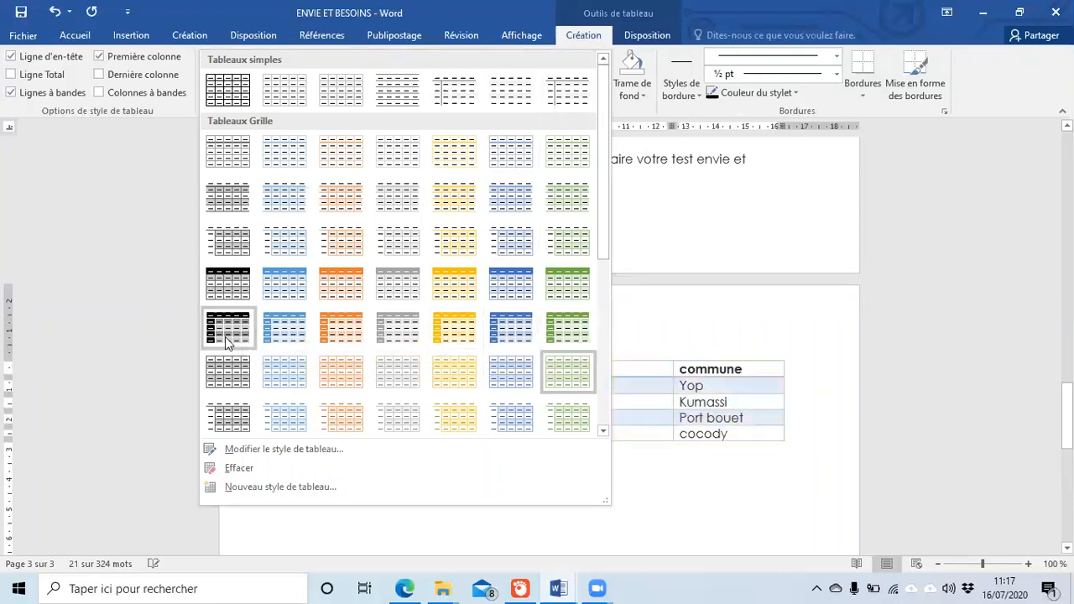
click(647, 510)
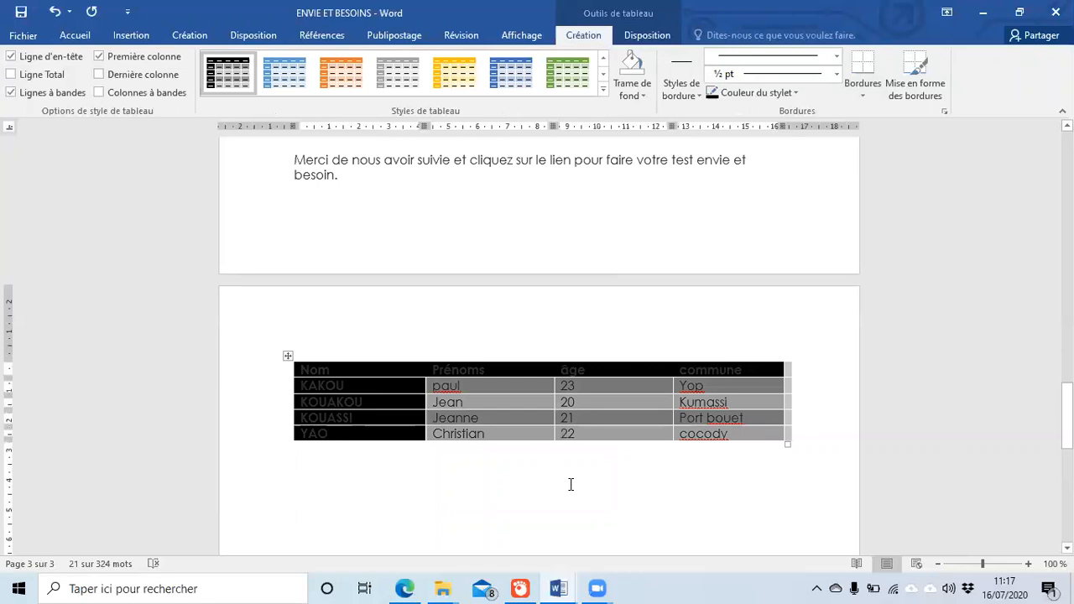
click(601, 74)
click(603, 91)
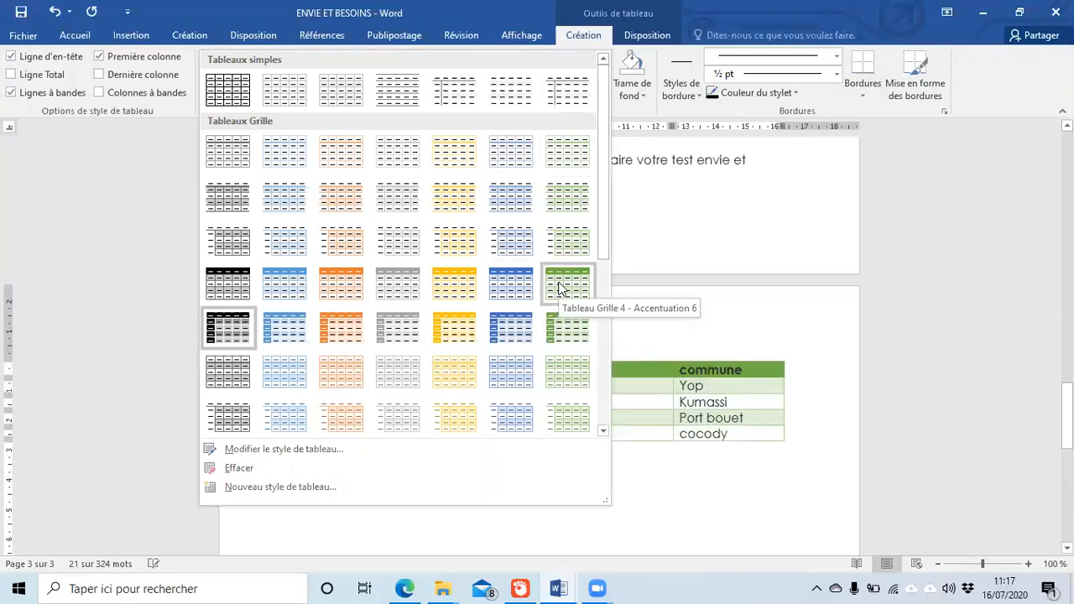
click(561, 288)
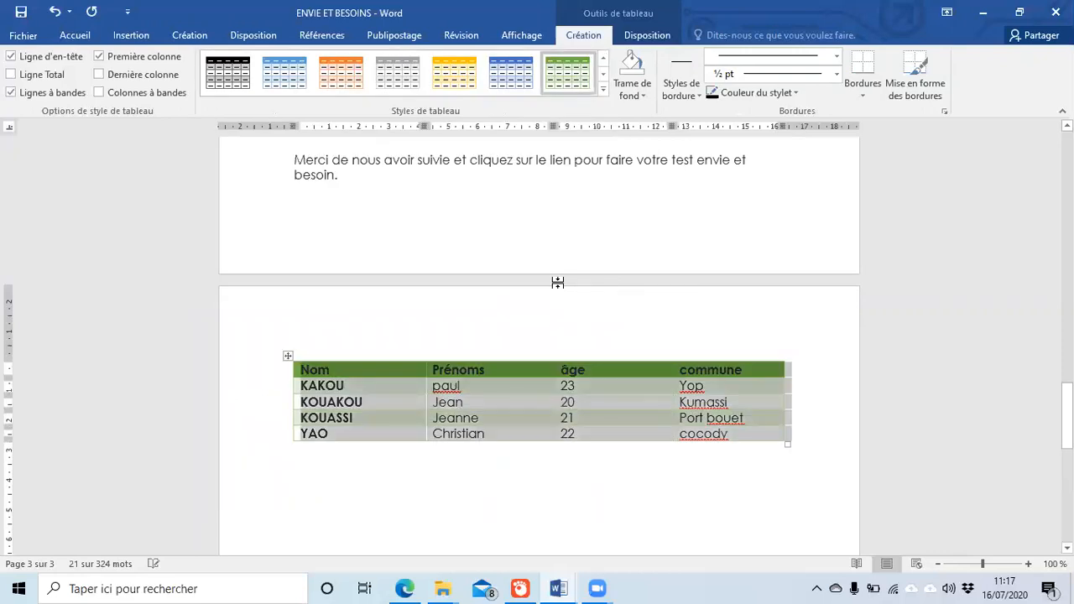
click(583, 479)
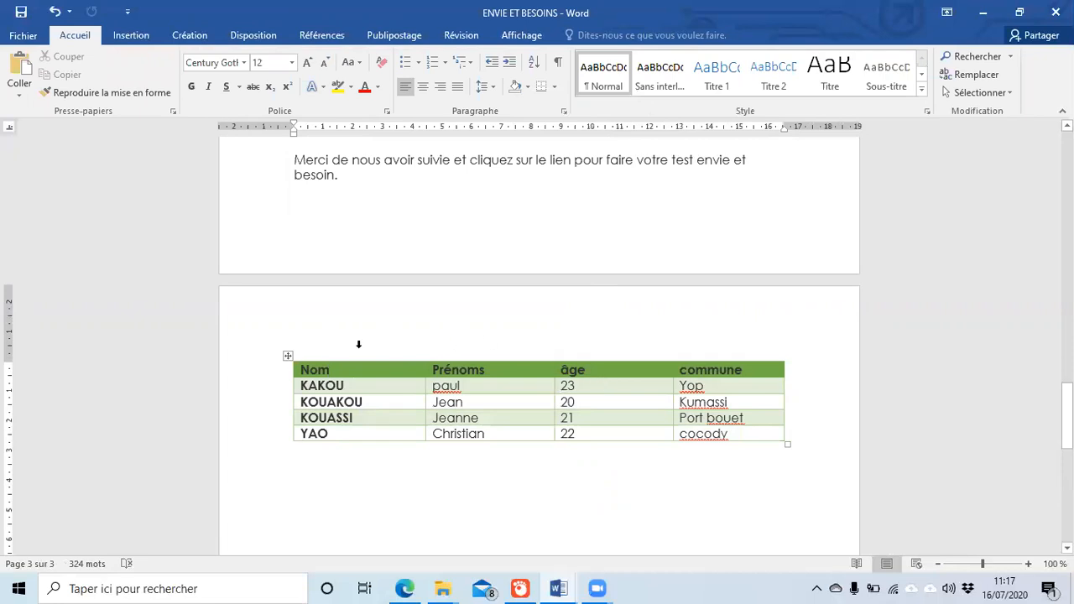
click(319, 365)
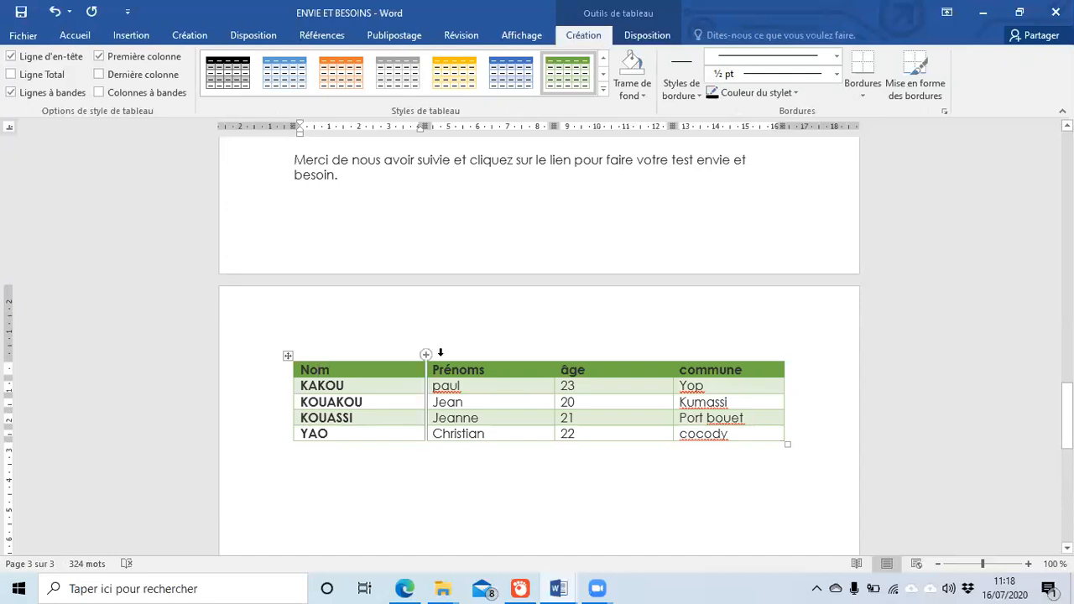
Step: Switch to the Insertion ribbon and scroll up to the 2020 Rapport d'activité cover page
click(132, 36)
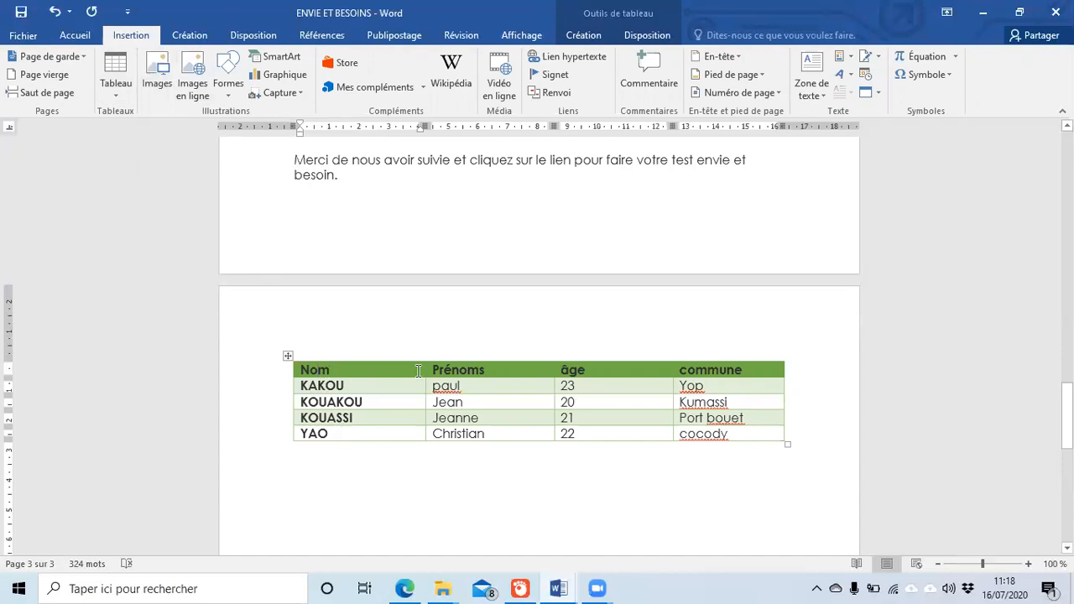
scroll(418, 372, up, 15)
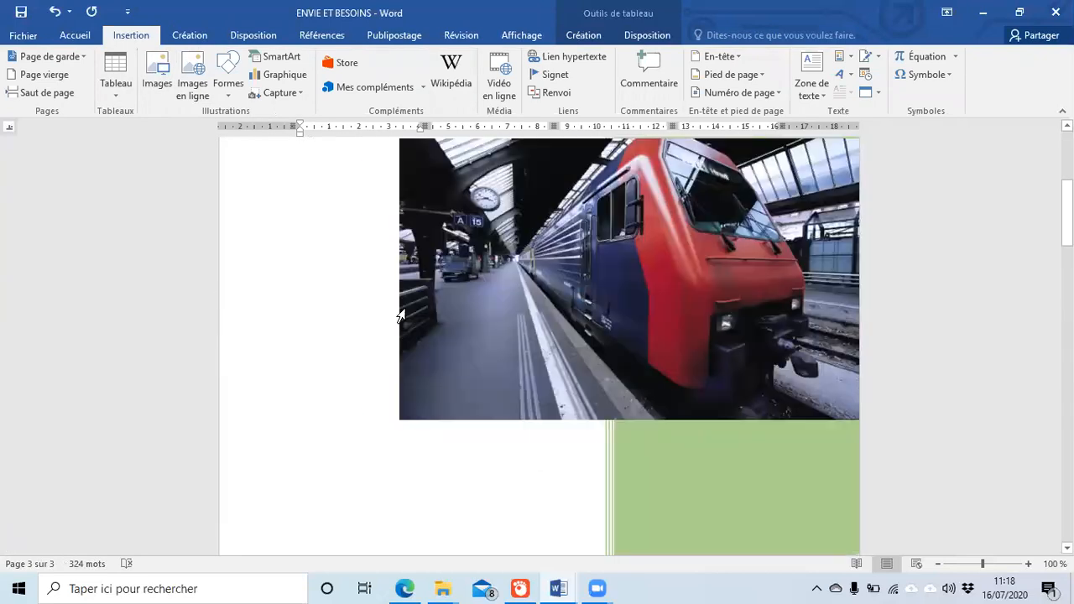
scroll(401, 316, up, 6)
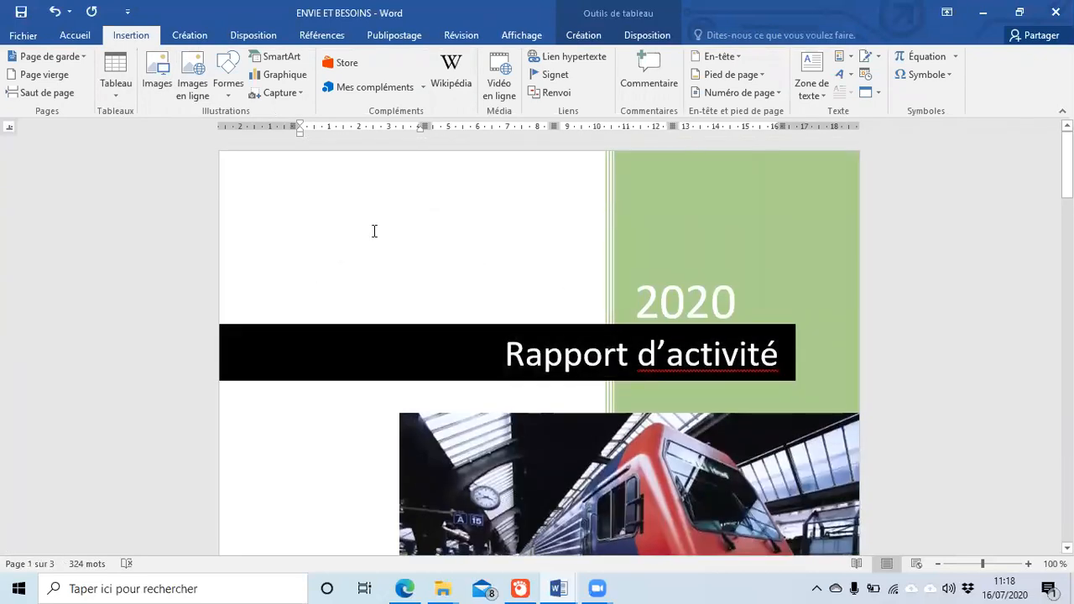
scroll(653, 353, down, 10)
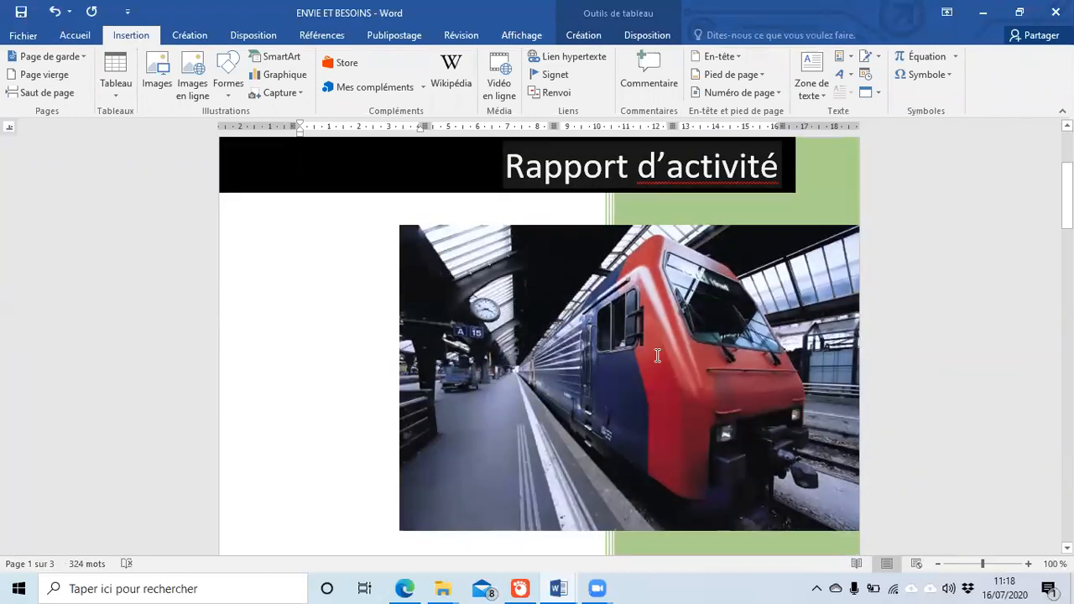
scroll(652, 352, up, 10)
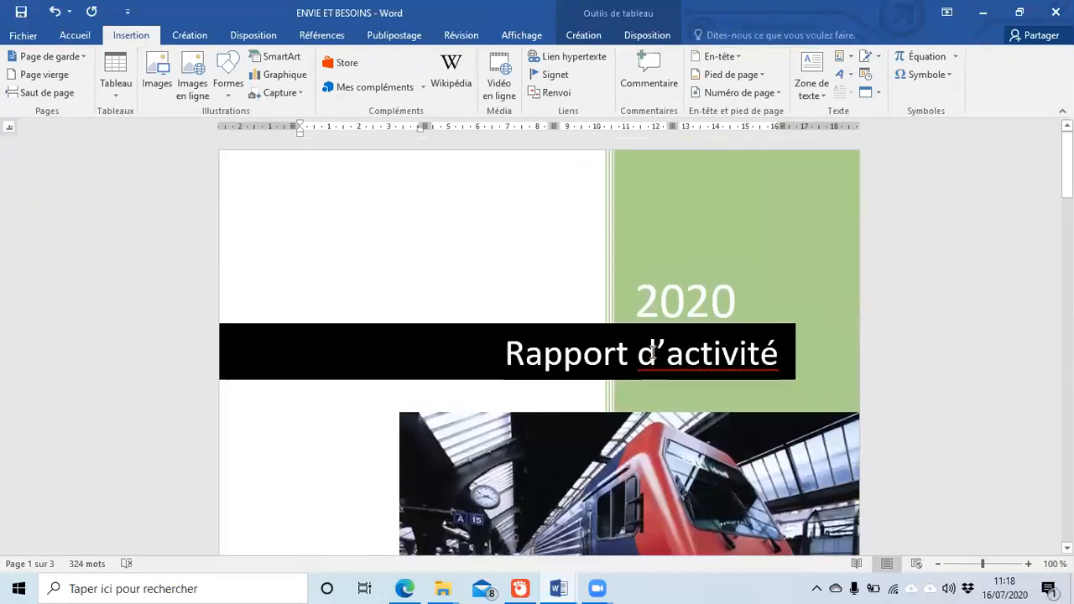
scroll(529, 291, down, 5)
scroll(523, 283, up, 5)
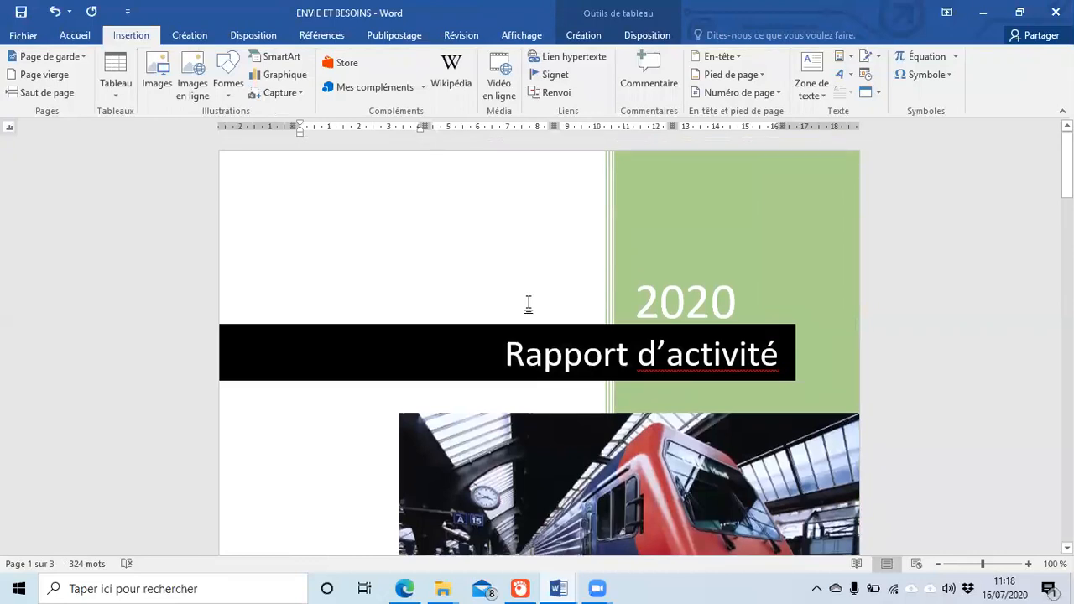
Step: Put the cursor on the blank top line of the cover page and start inserting a picture from Images
click(250, 256)
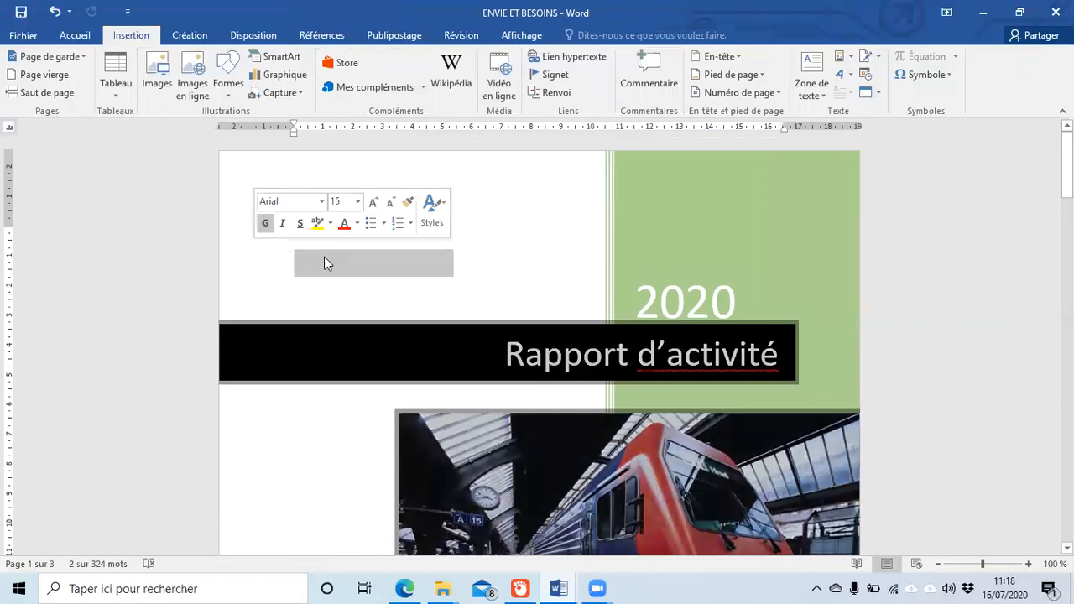
click(326, 261)
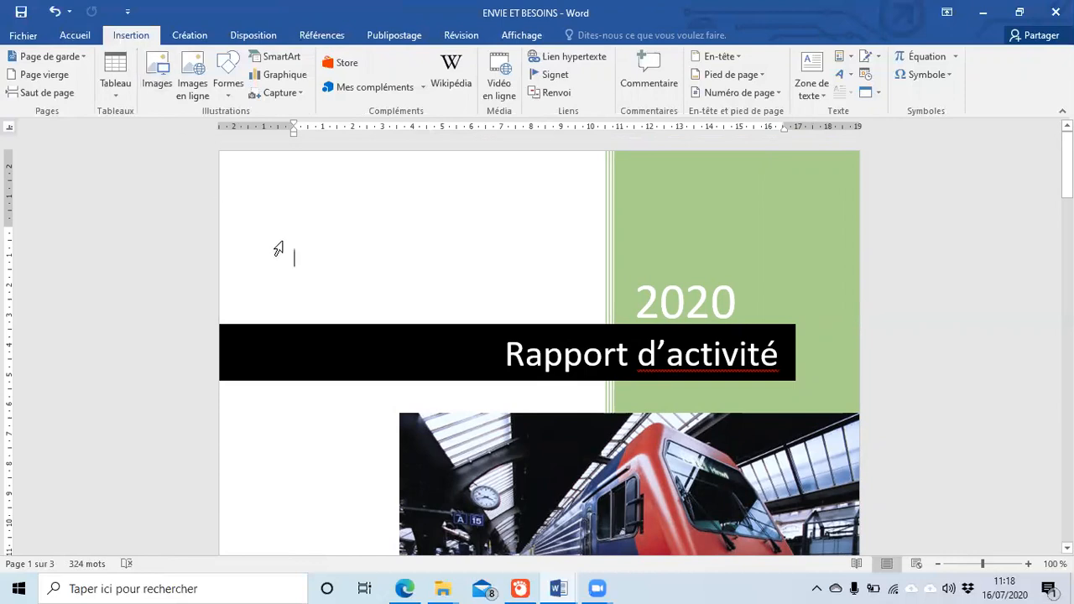
click(156, 79)
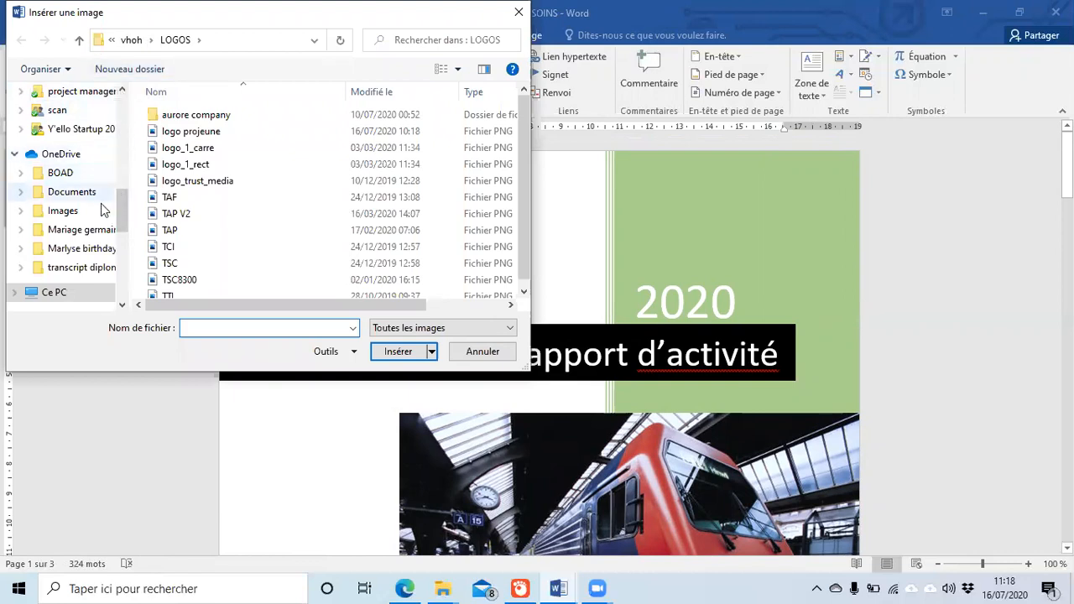
Step: Insert the logo projeune image from Lecteur USB (D:) > vhoh > LOGOS
scroll(120, 234, down, 3)
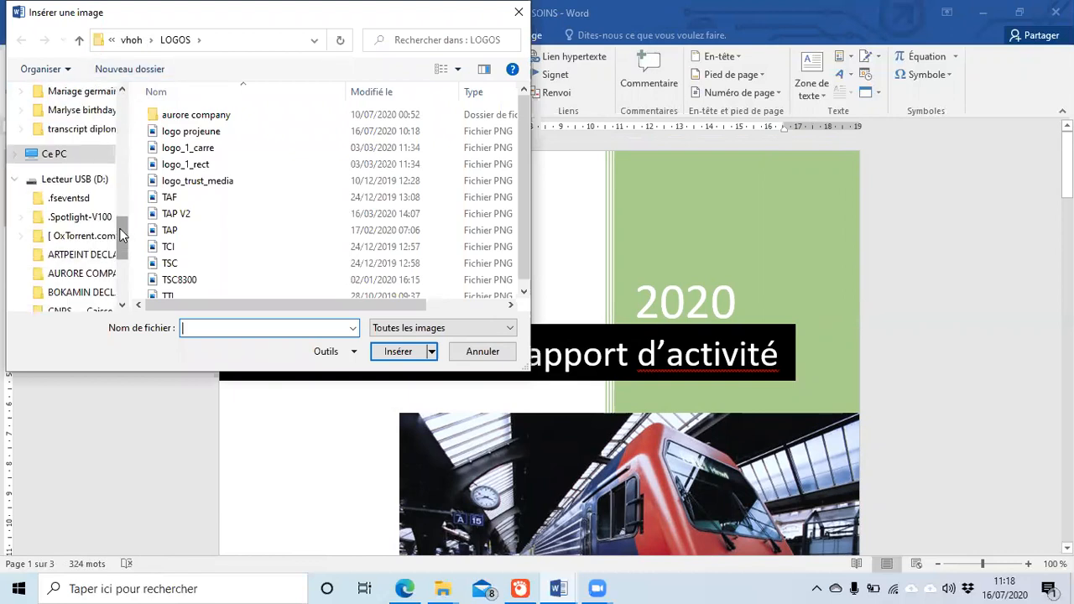
click(87, 181)
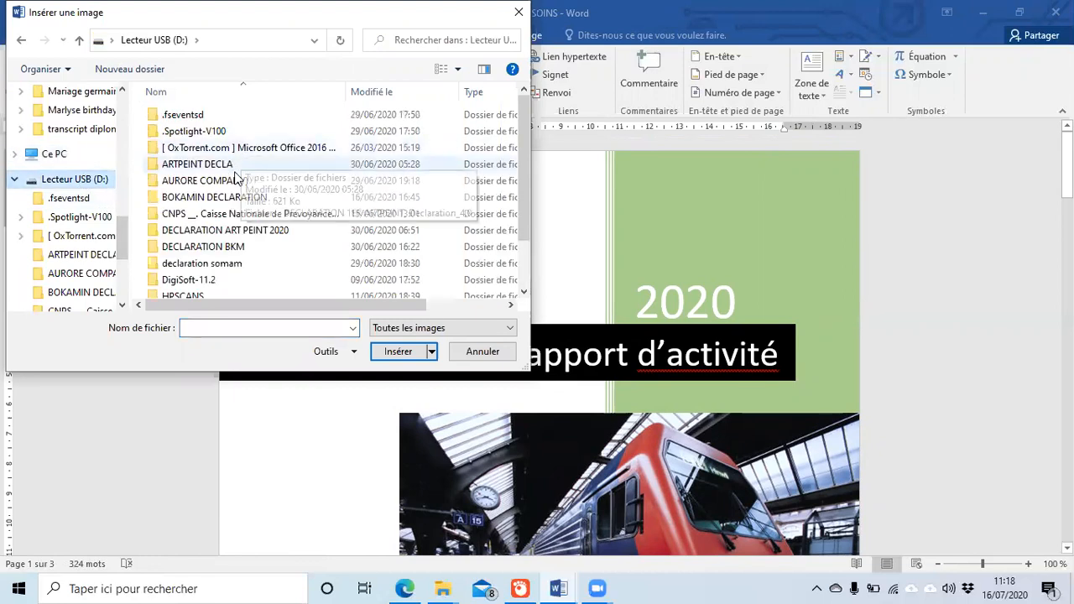
scroll(230, 192, down, 2)
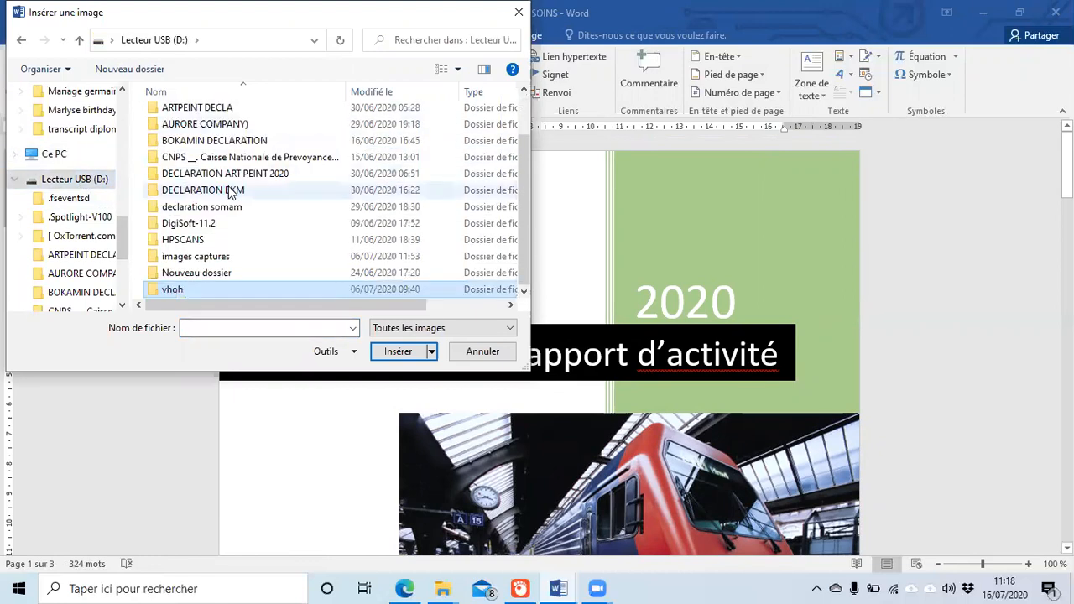
double_click(217, 289)
click(178, 118)
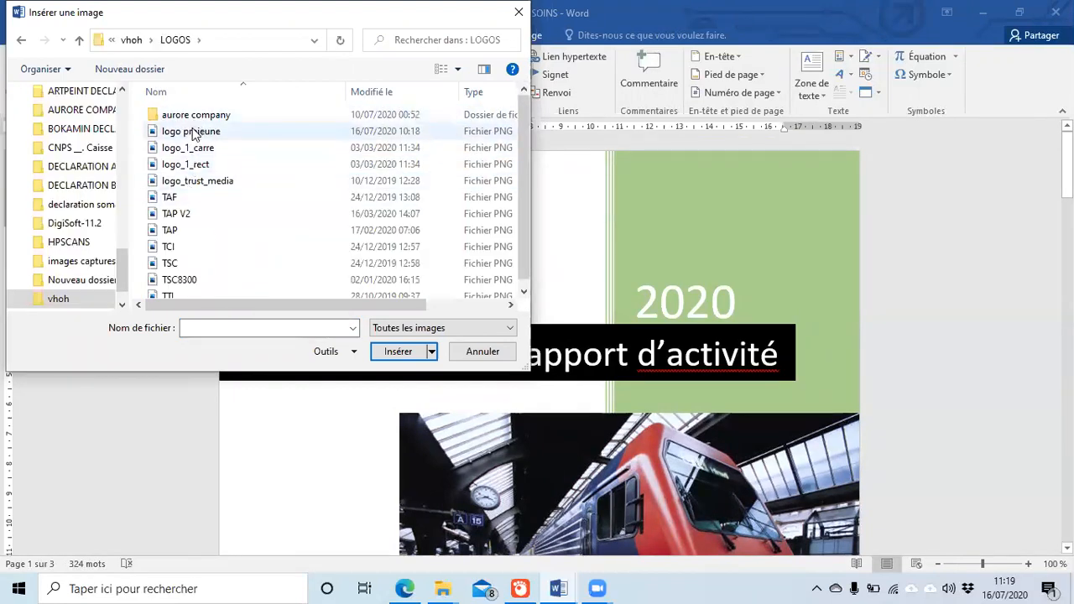
click(192, 131)
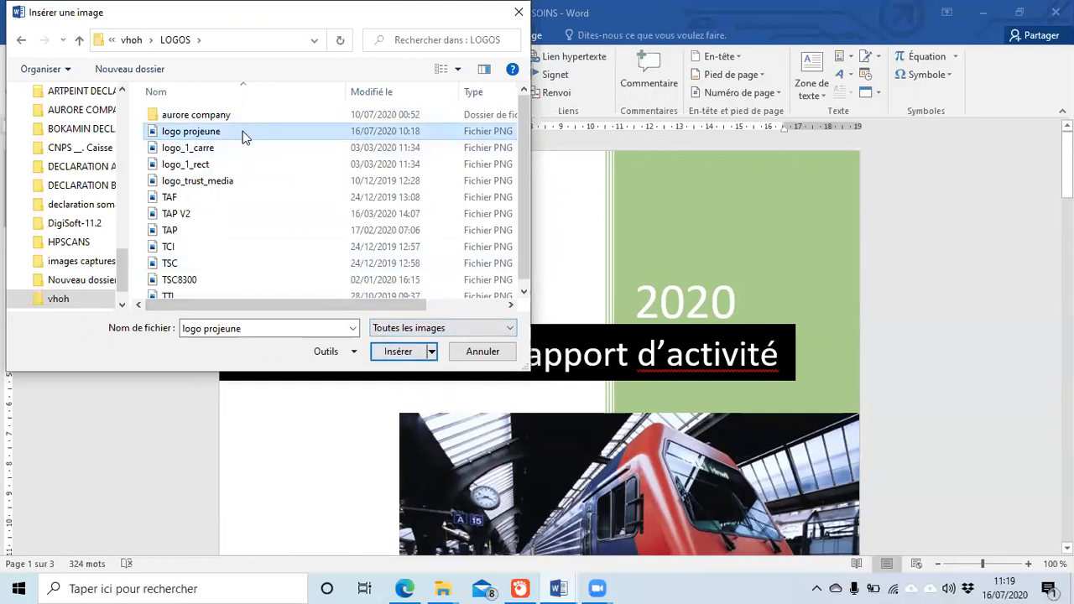
click(404, 352)
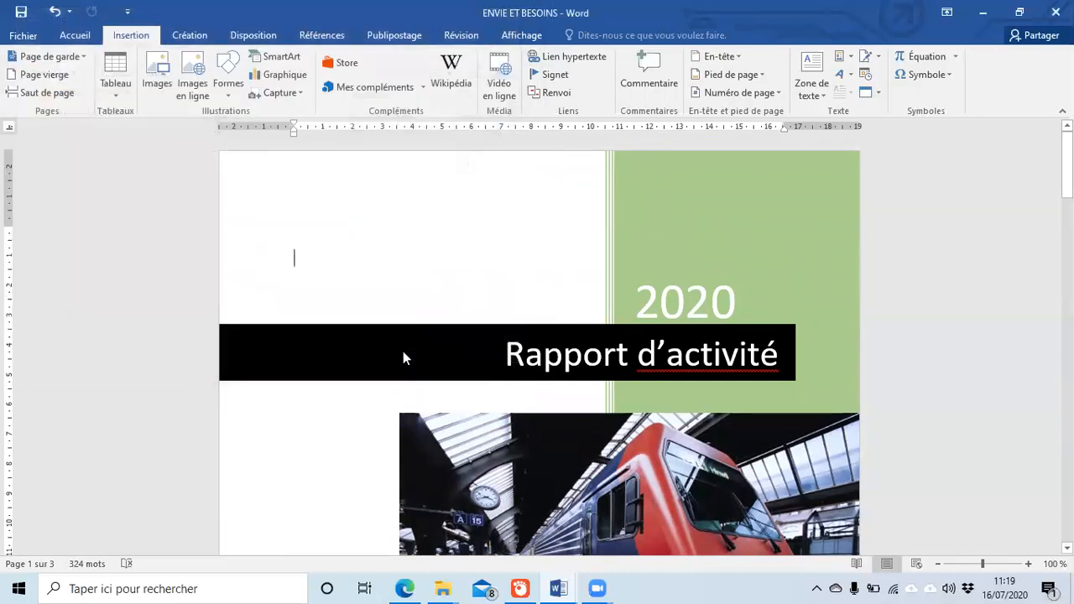
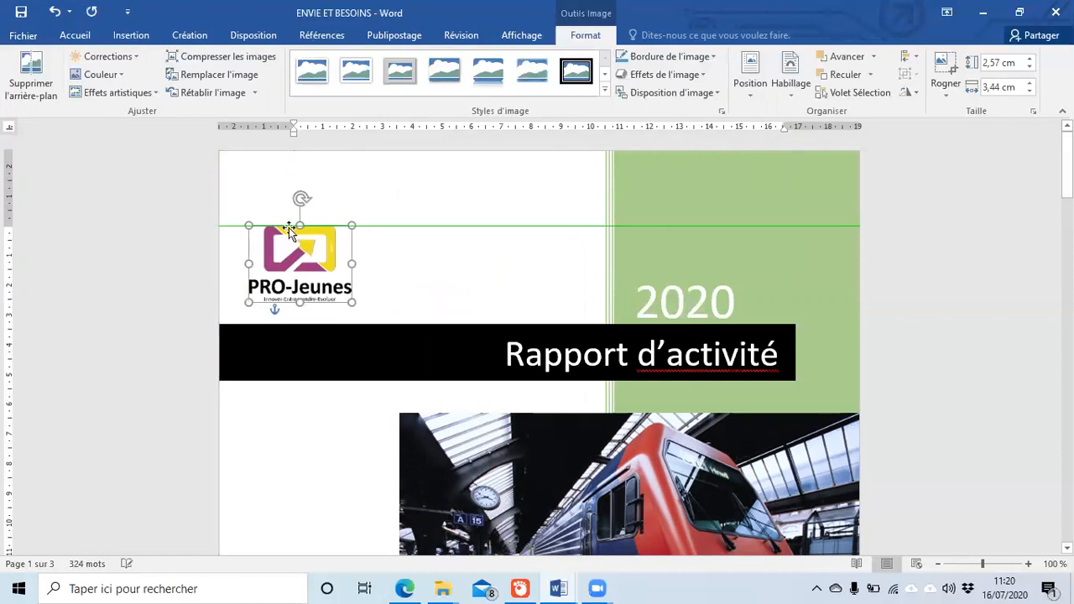
Step: Deselect the logo and open the cover page's first-page header for editing
click(302, 176)
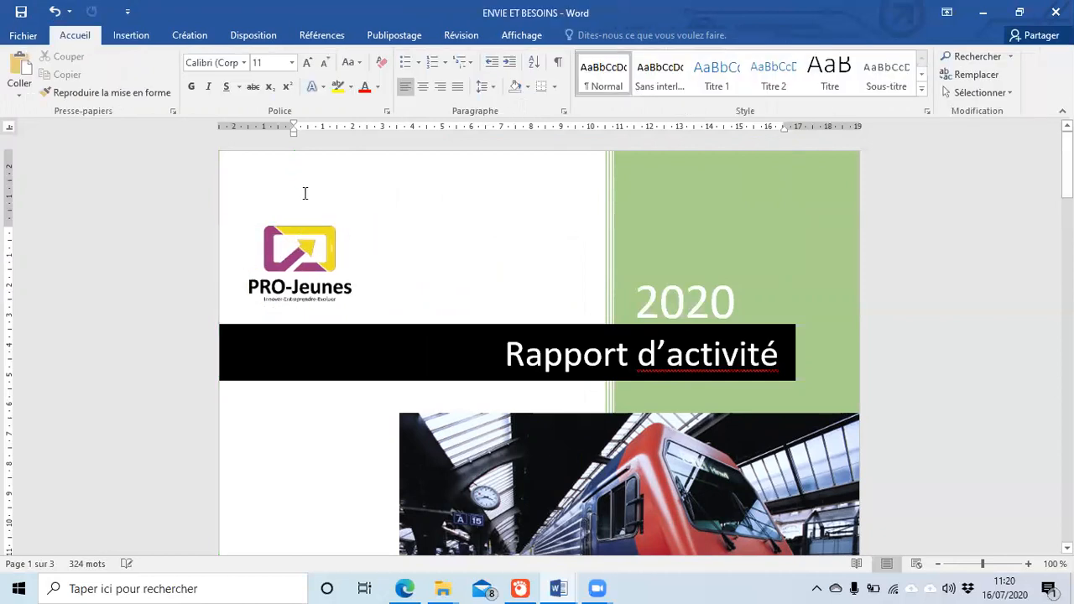
double_click(304, 194)
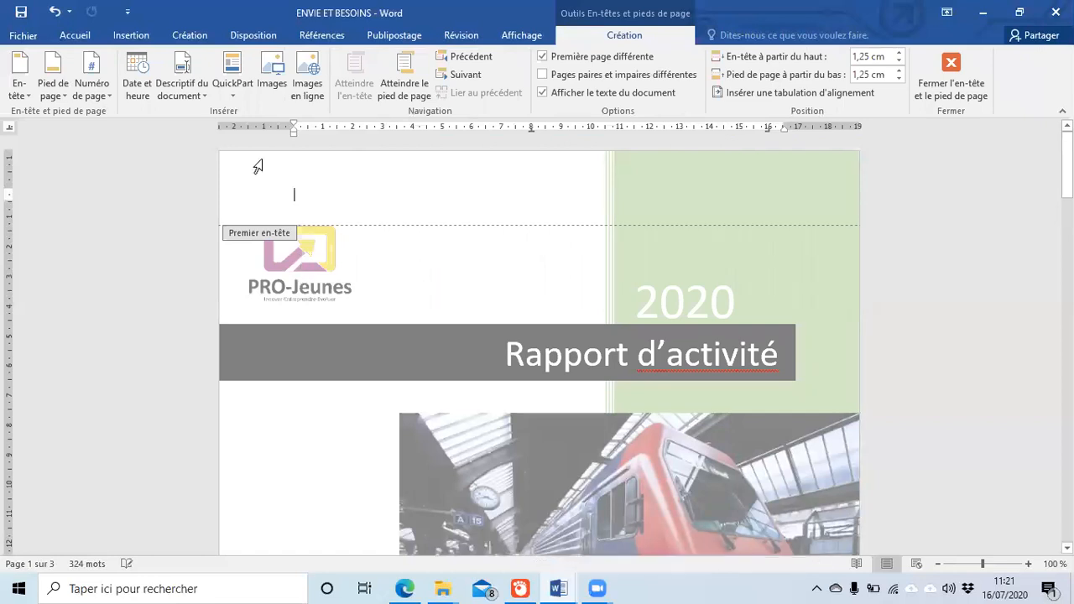
Step: Insert the logo projeune picture into the cover's first-page header
click(82, 36)
click(124, 36)
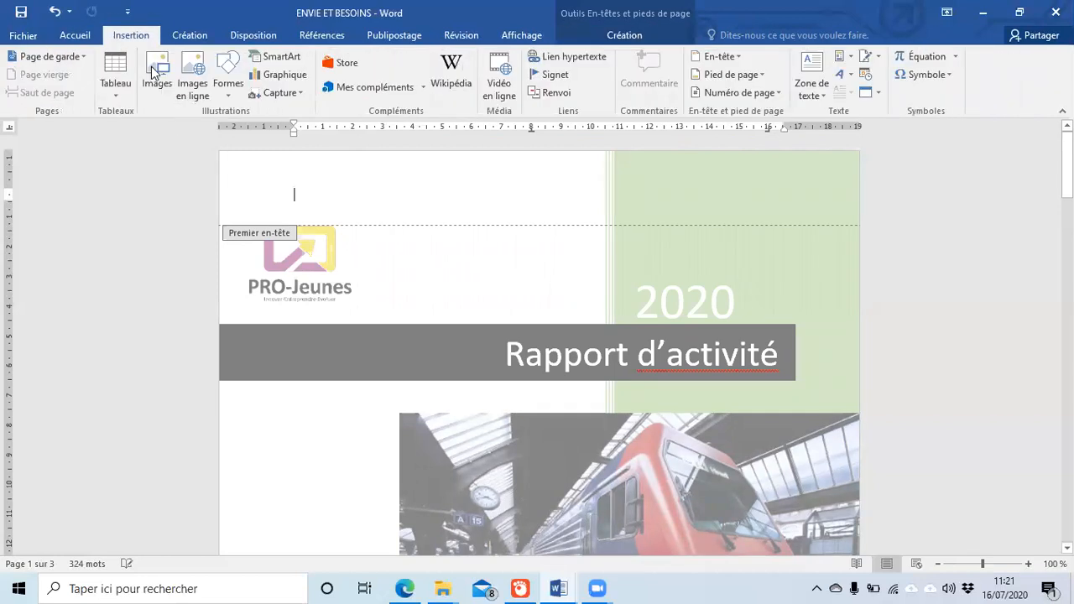
click(169, 98)
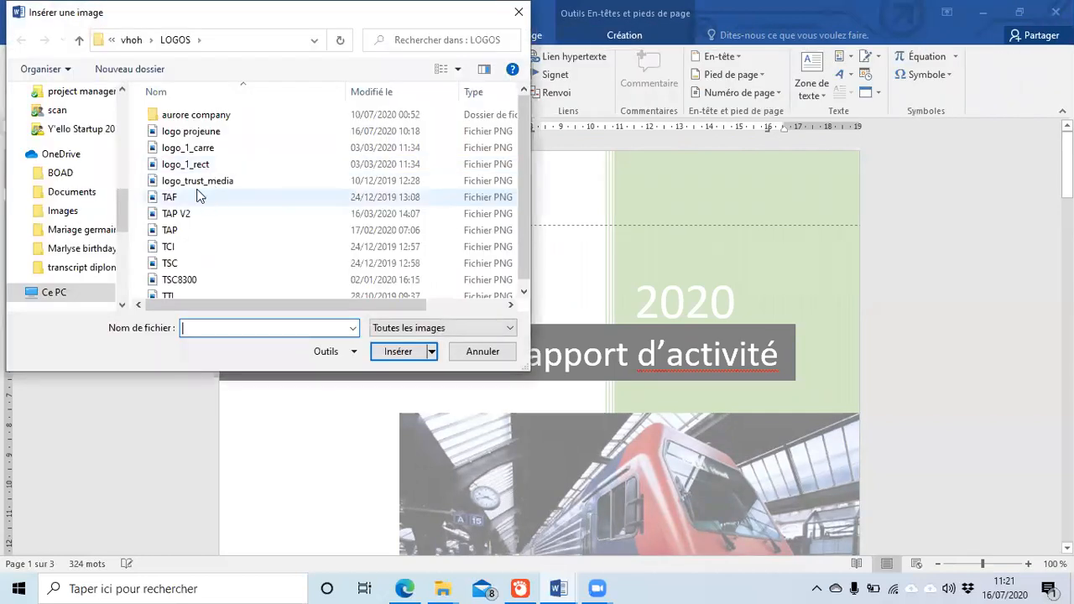
click(202, 131)
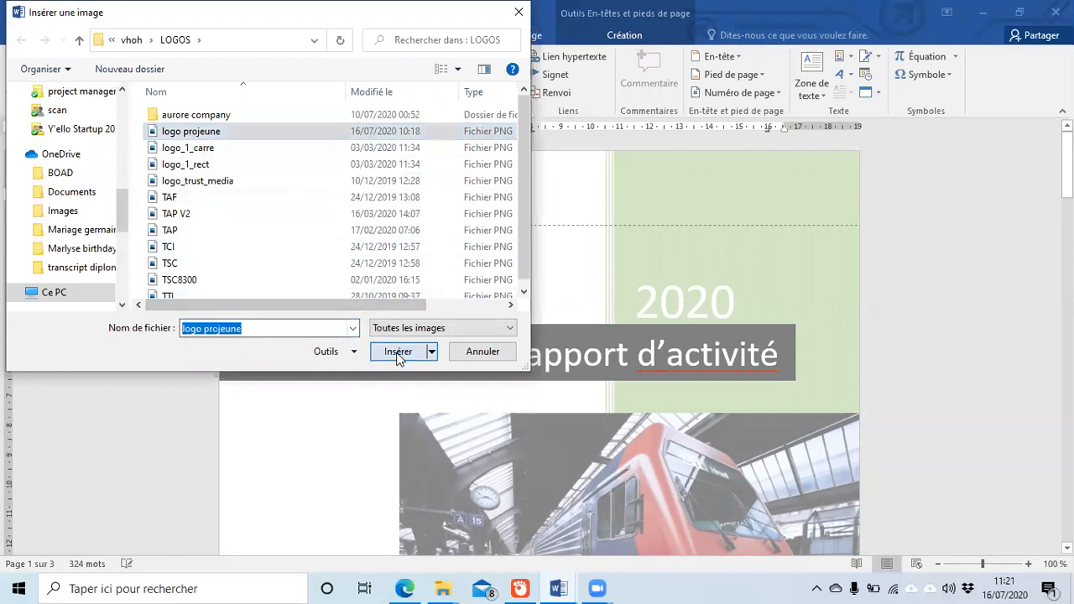
click(396, 350)
key(ctrl+r)
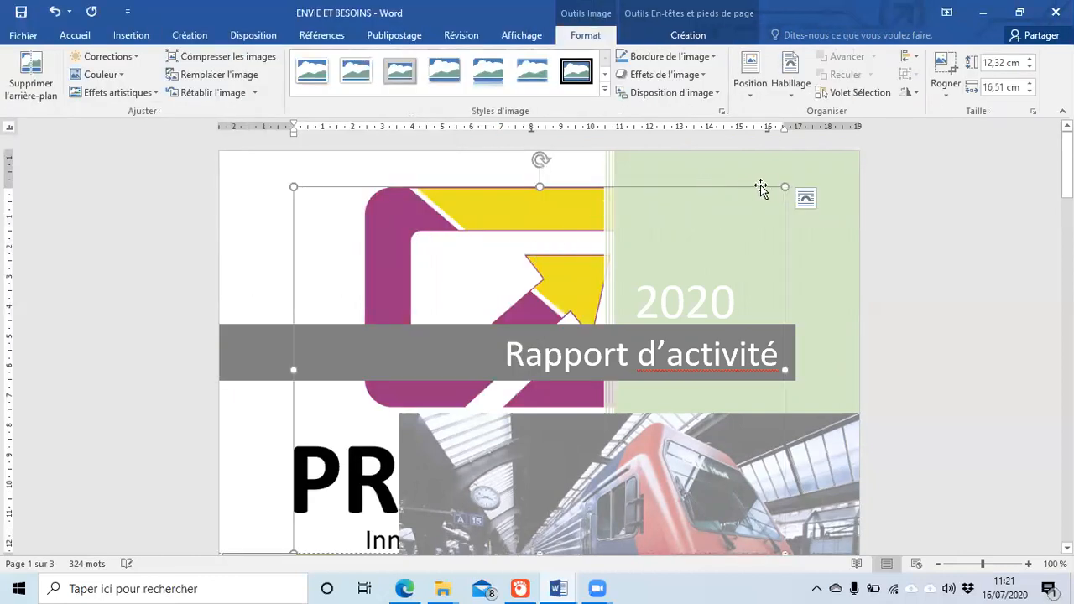
Step: Shrink the header logo to about 1.88 × 2.52 cm, wrap text around it, and place it top-left
drag(787, 185, 458, 424)
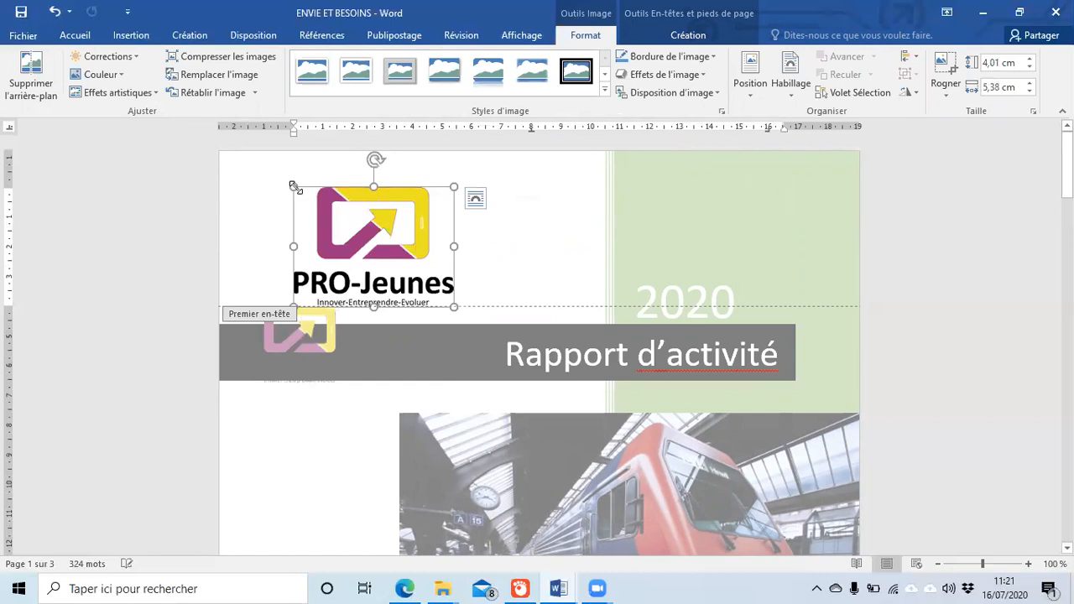
drag(318, 351, 314, 350)
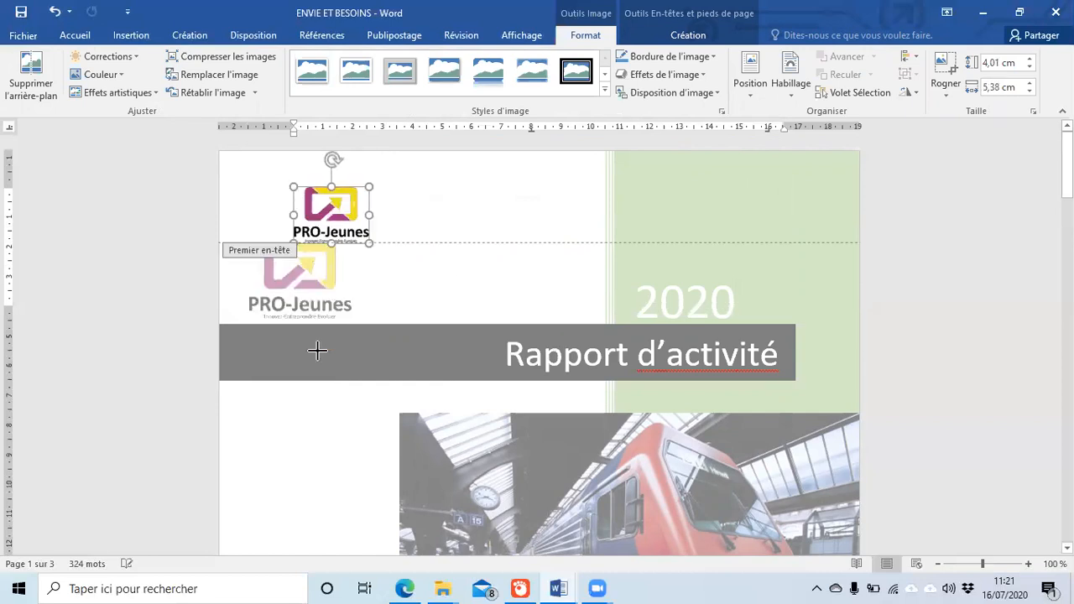
mouse_move(307, 210)
mouse_down()
mouse_move(285, 200)
mouse_move(308, 210)
mouse_up()
click(391, 199)
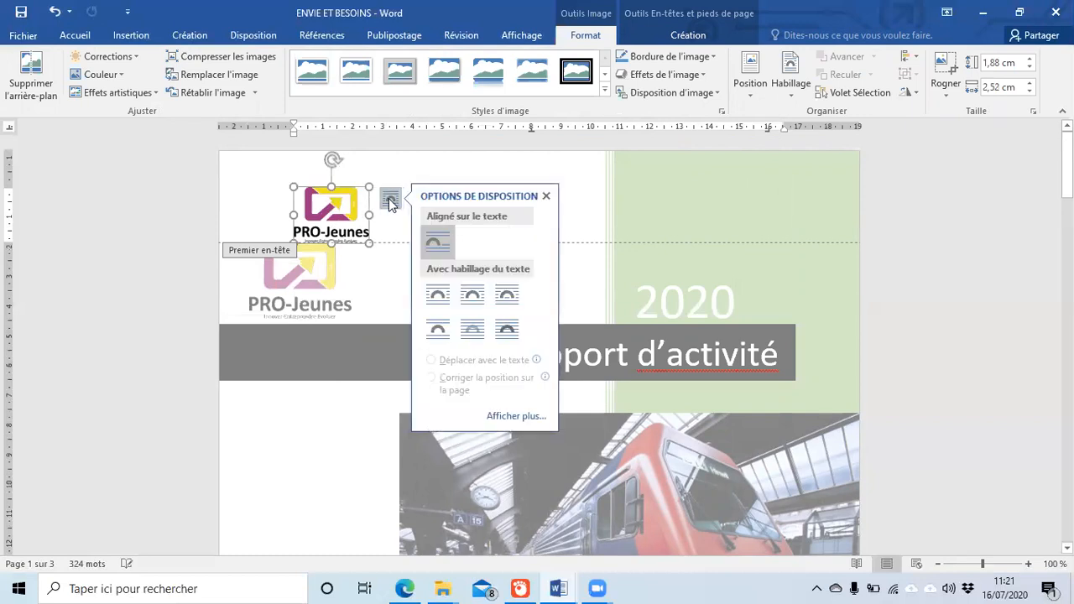
click(259, 205)
click(336, 209)
click(391, 200)
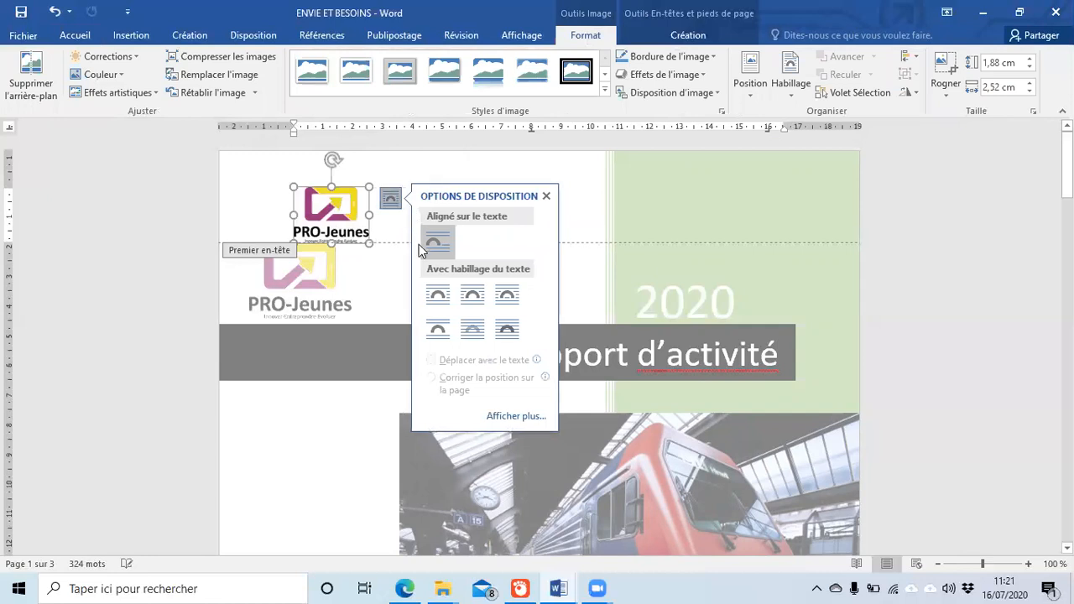
click(438, 294)
drag(331, 197, 339, 170)
drag(492, 194, 285, 189)
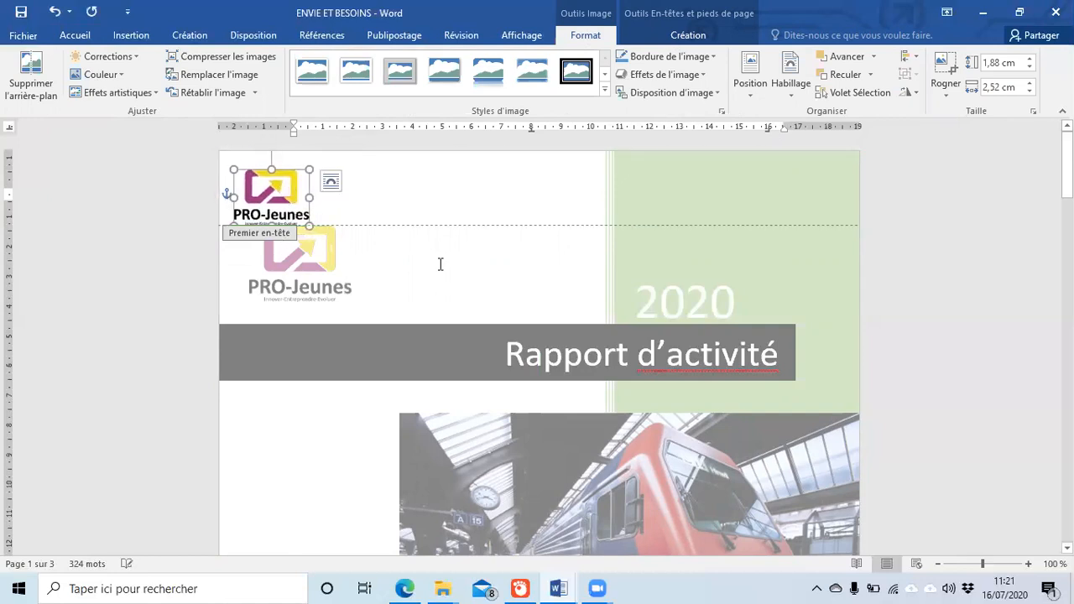
click(394, 285)
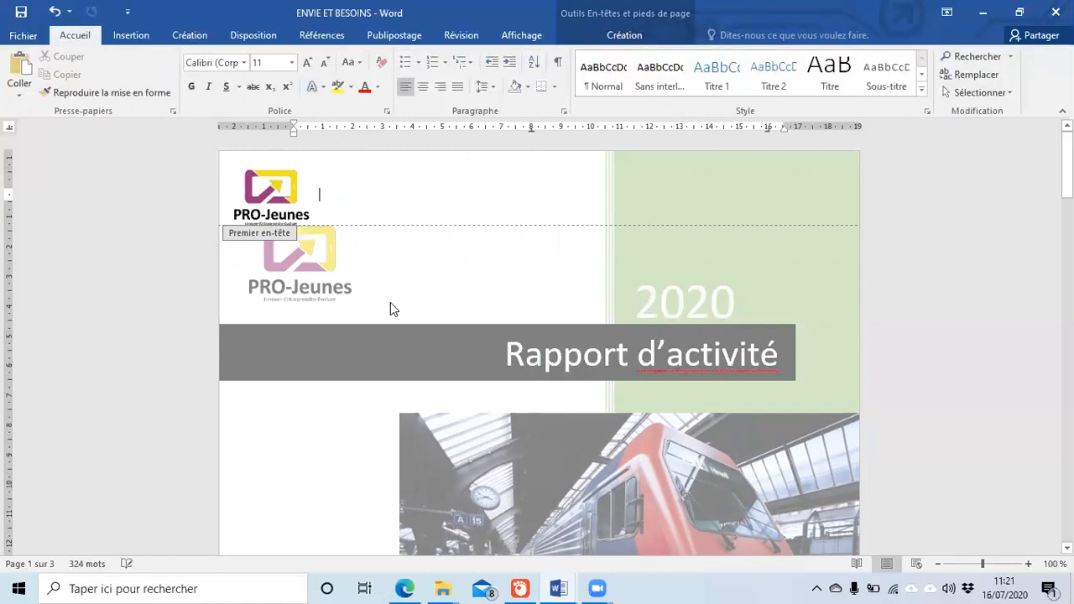
Step: Return to the body and delete the larger PRO-Jeunes logo above the 2020 title
double_click(328, 423)
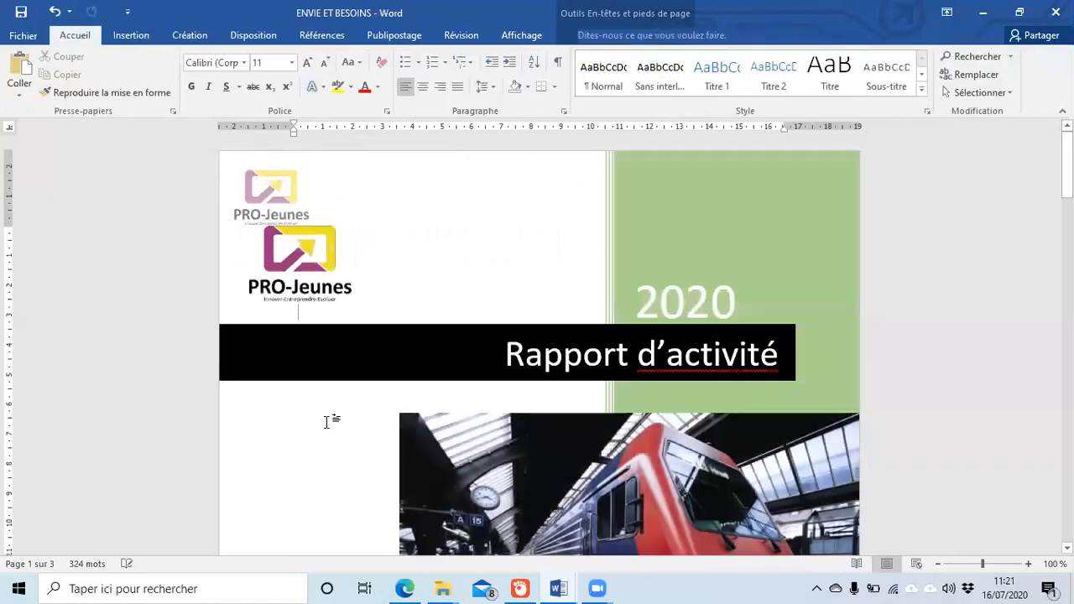
click(304, 268)
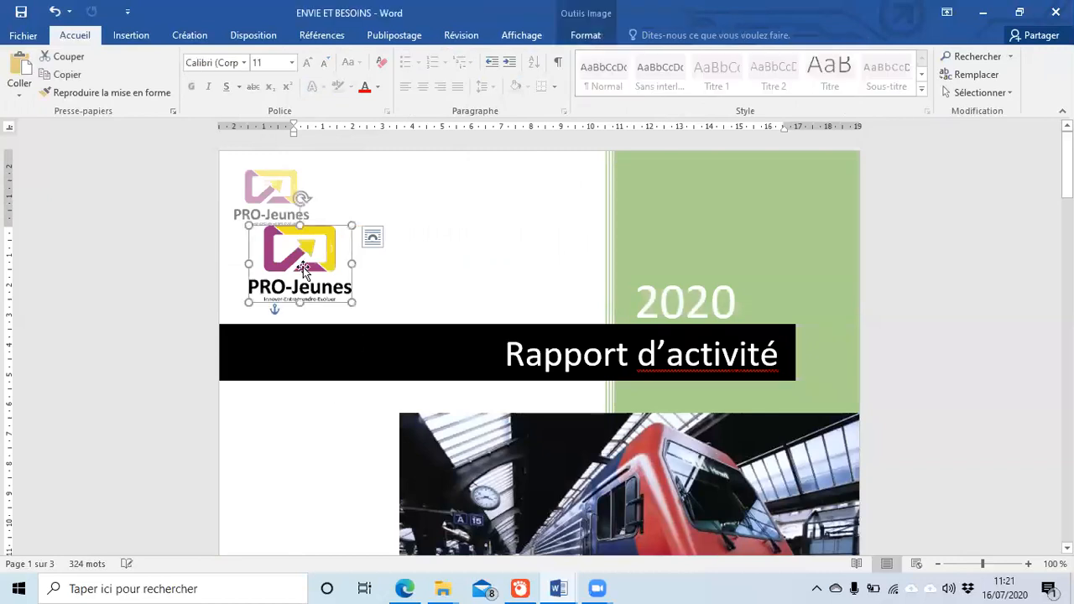
key(Delete)
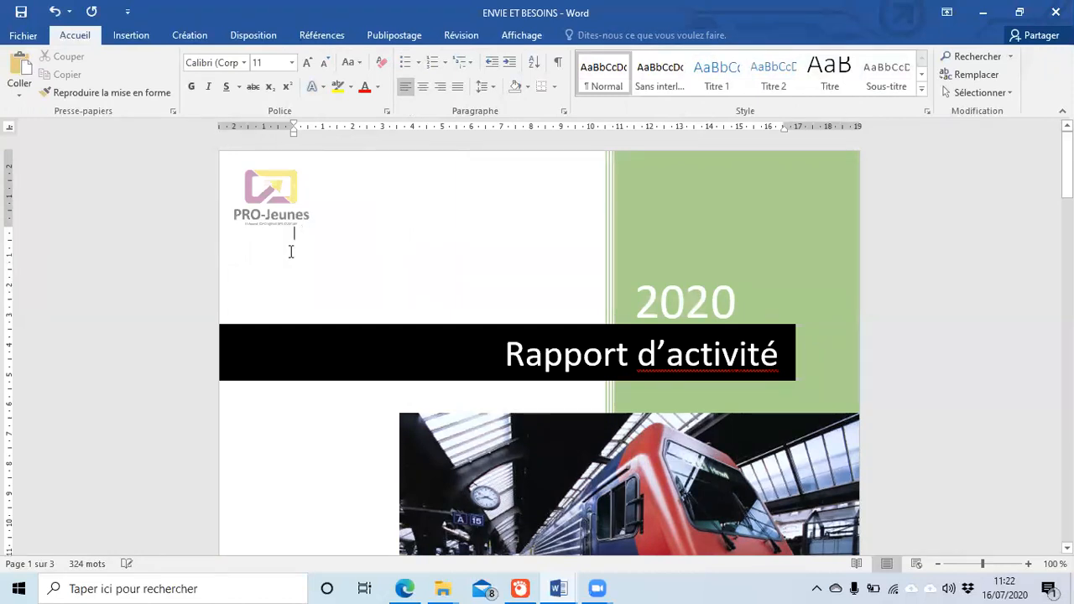
scroll(522, 251, down, 10)
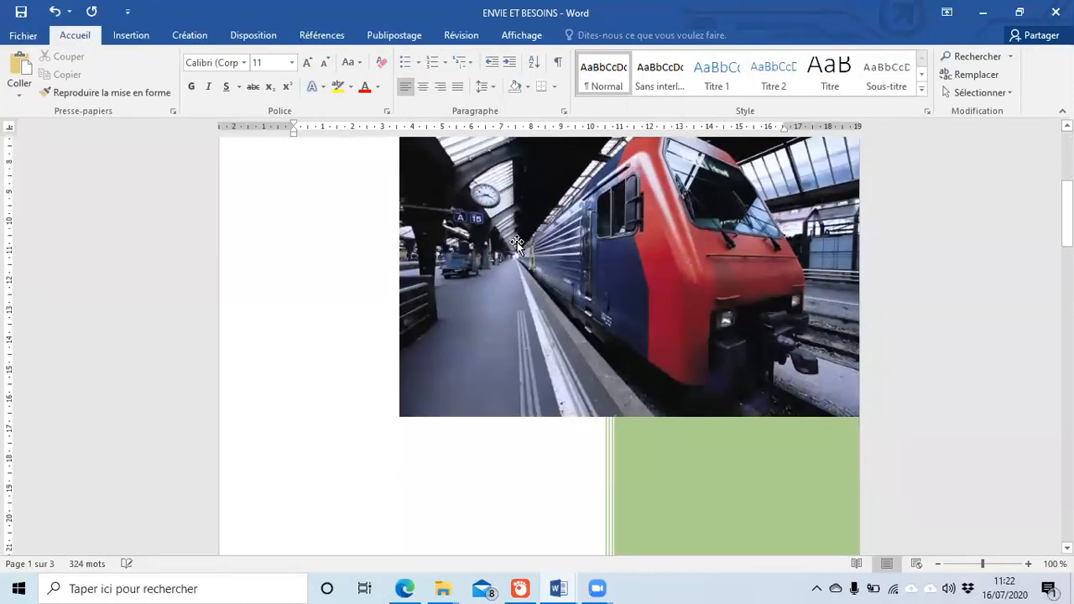
scroll(507, 241, up, 10)
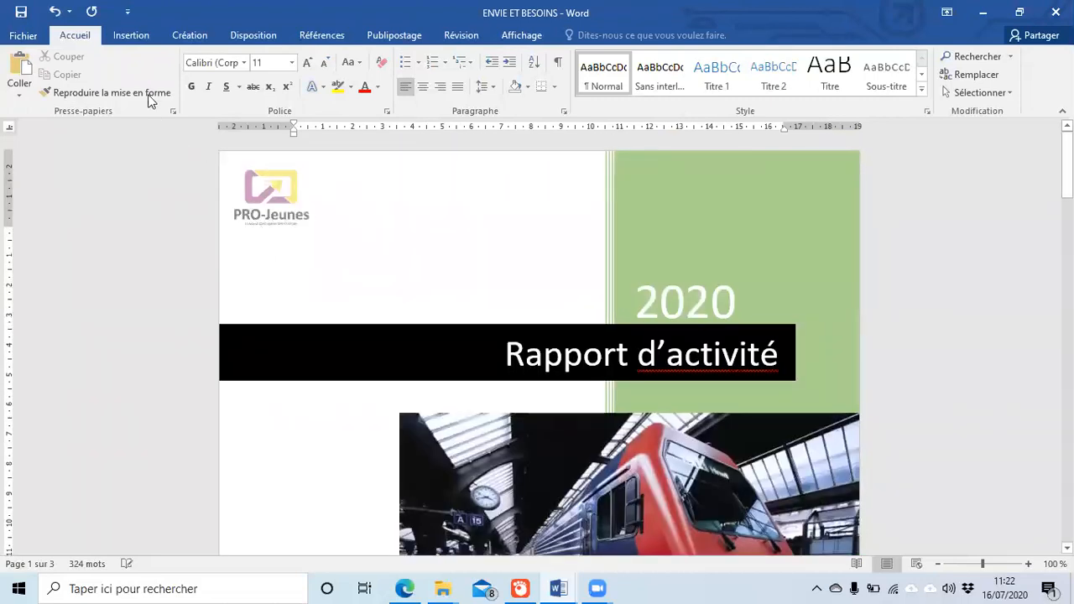
click(141, 42)
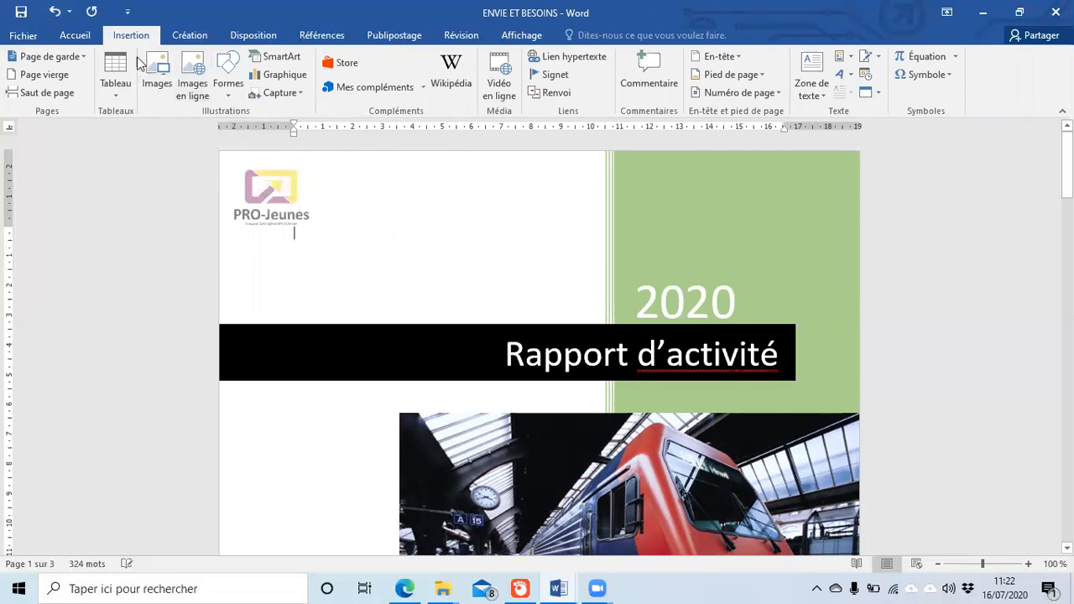
click(190, 86)
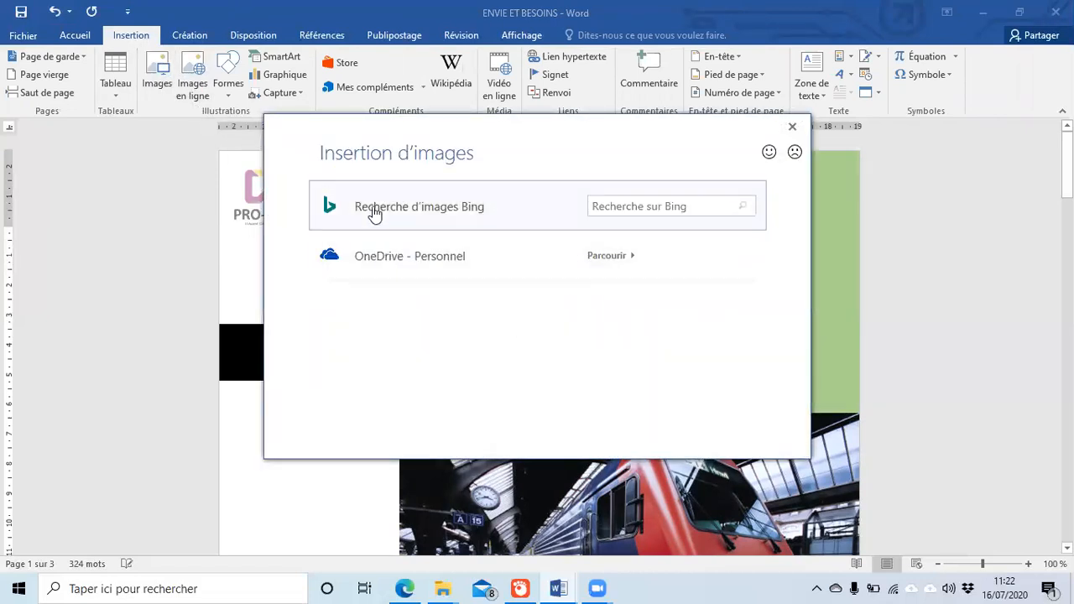
click(628, 211)
click(801, 135)
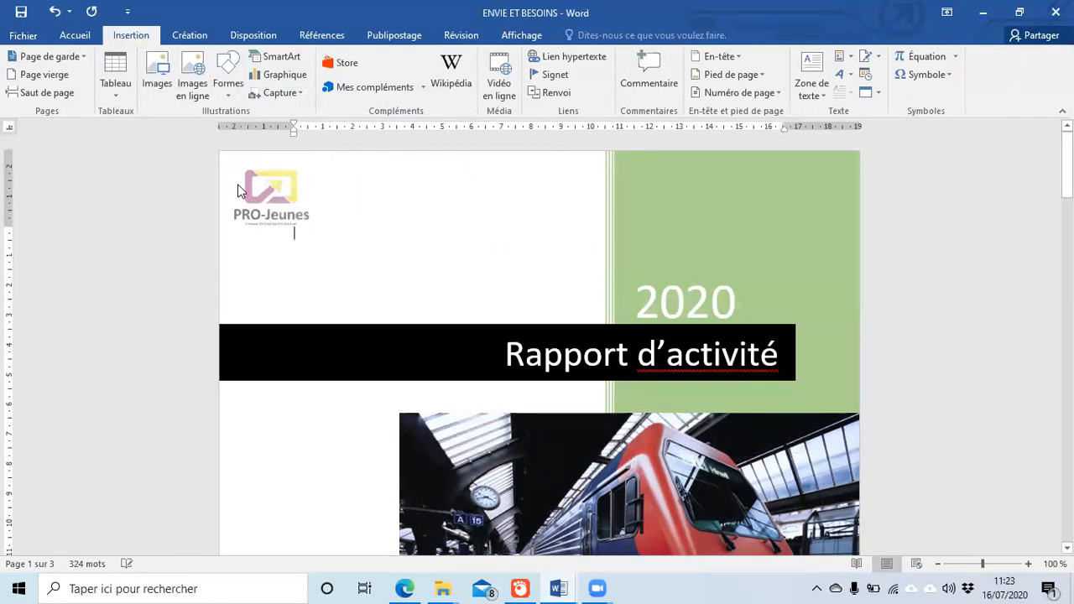
Step: Replace the train photo below the Rapport d'activité band with the logo projeune picture from file
scroll(393, 223, down, 3)
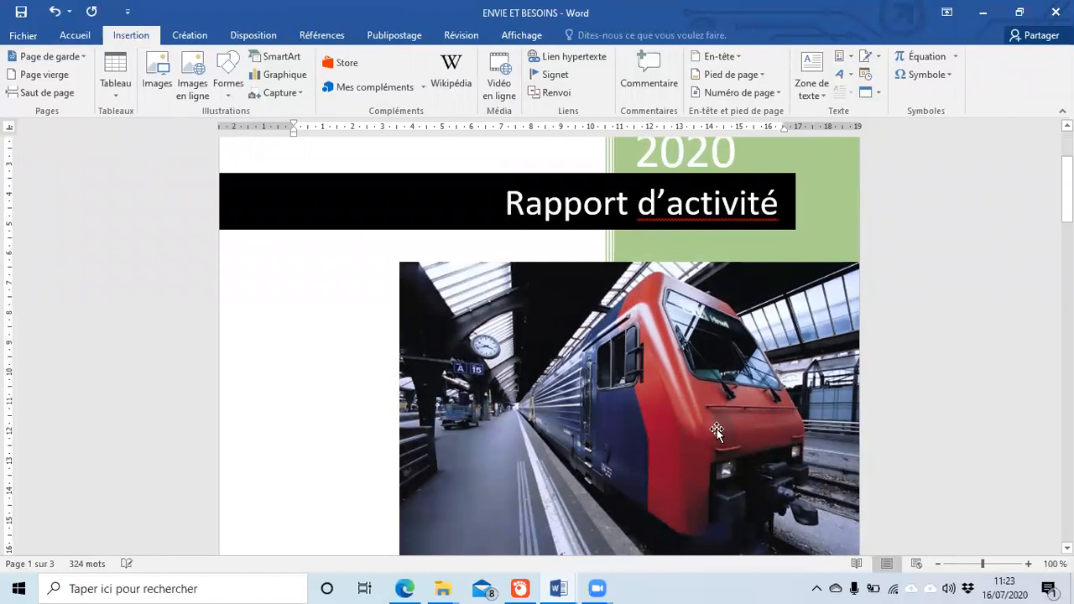
scroll(718, 414, down, 1)
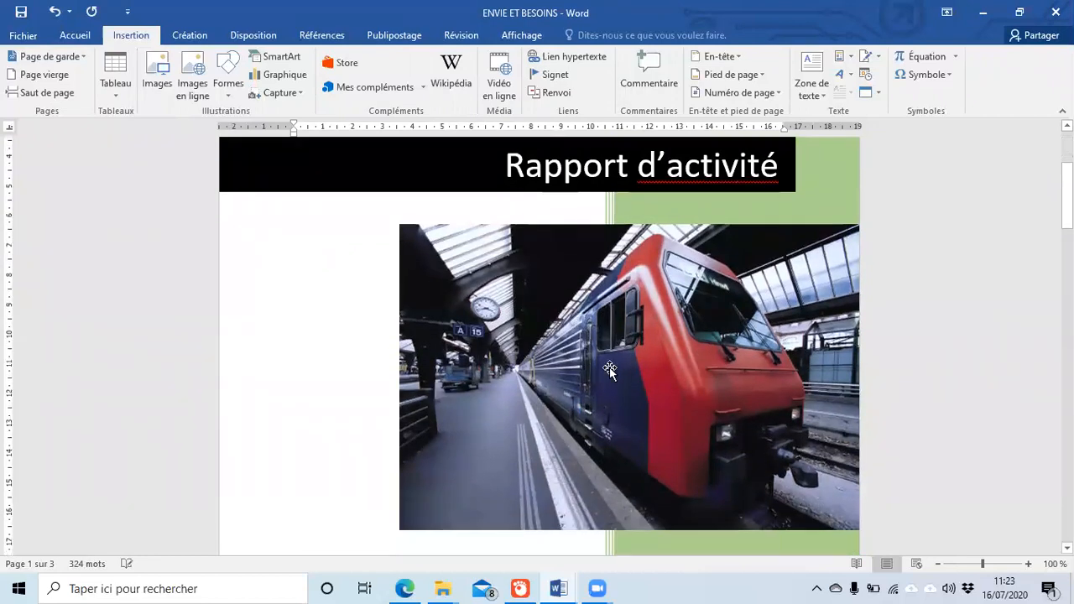
click(551, 351)
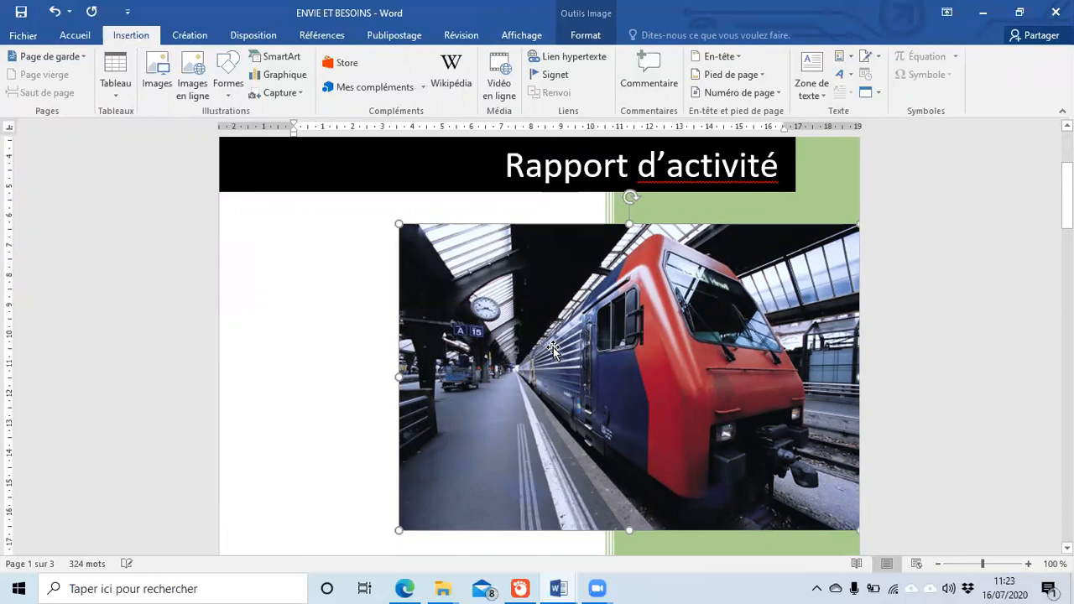
double_click(551, 351)
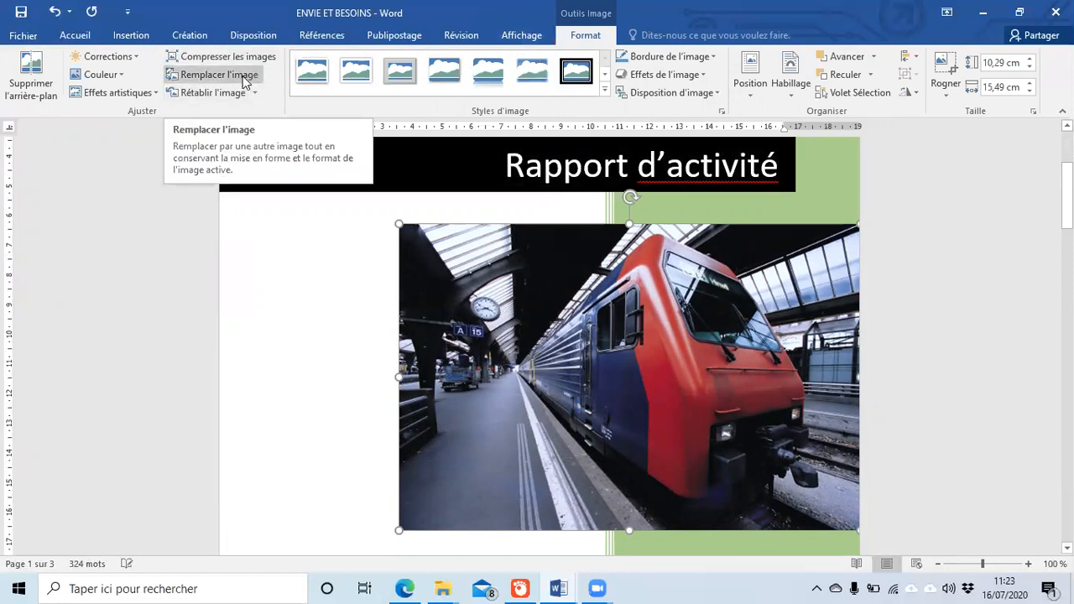
click(245, 81)
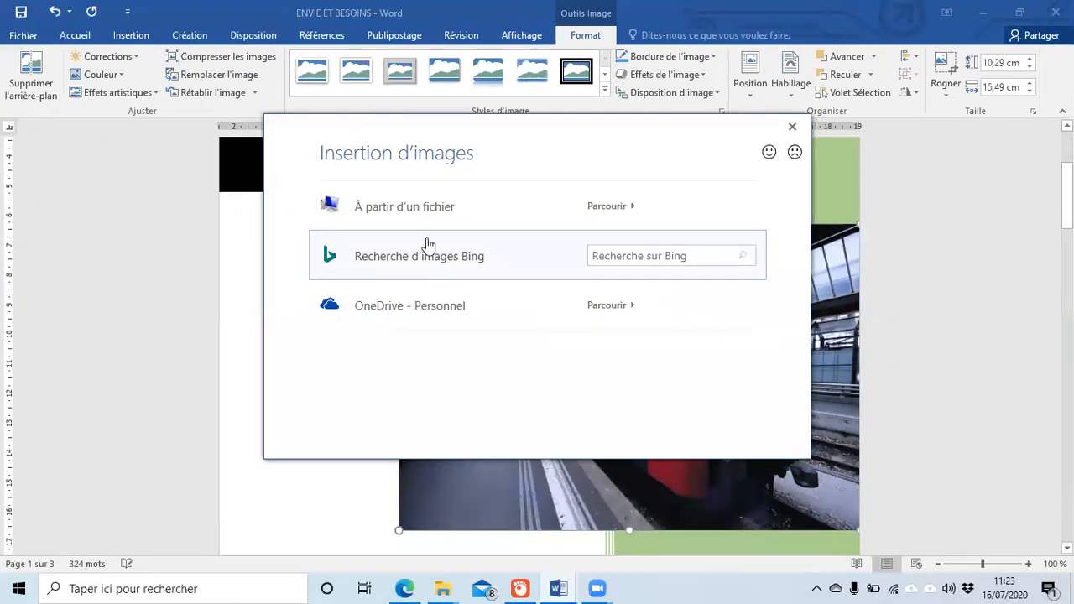
click(442, 209)
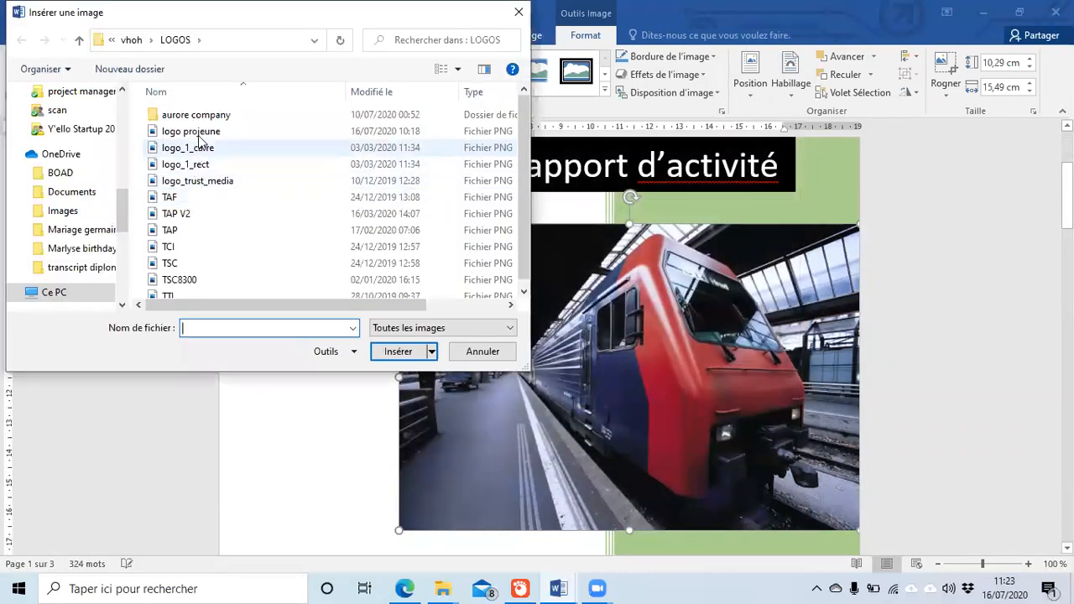
click(199, 134)
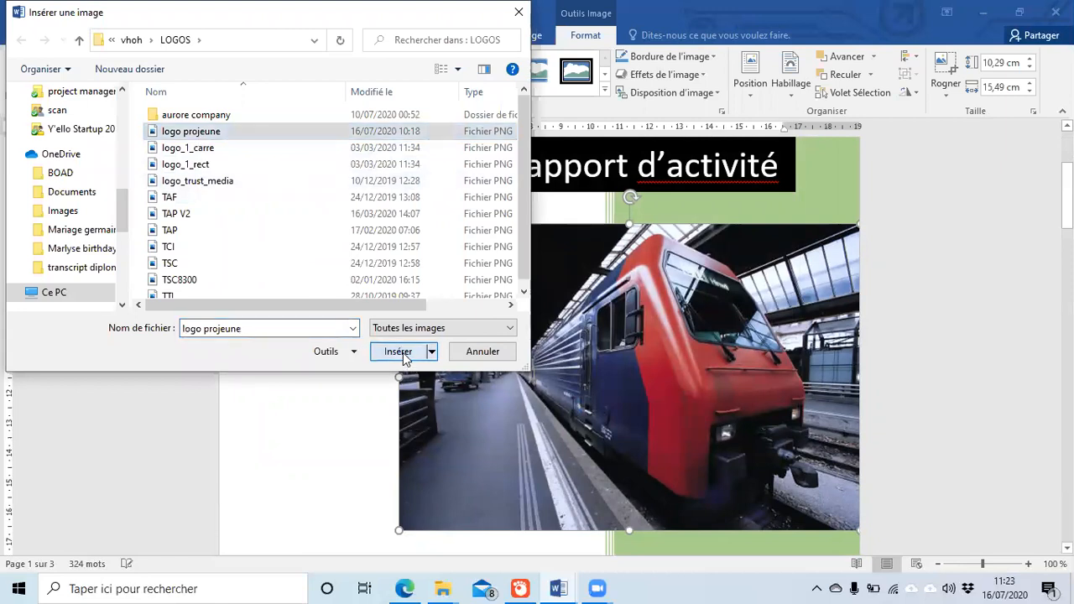
click(399, 352)
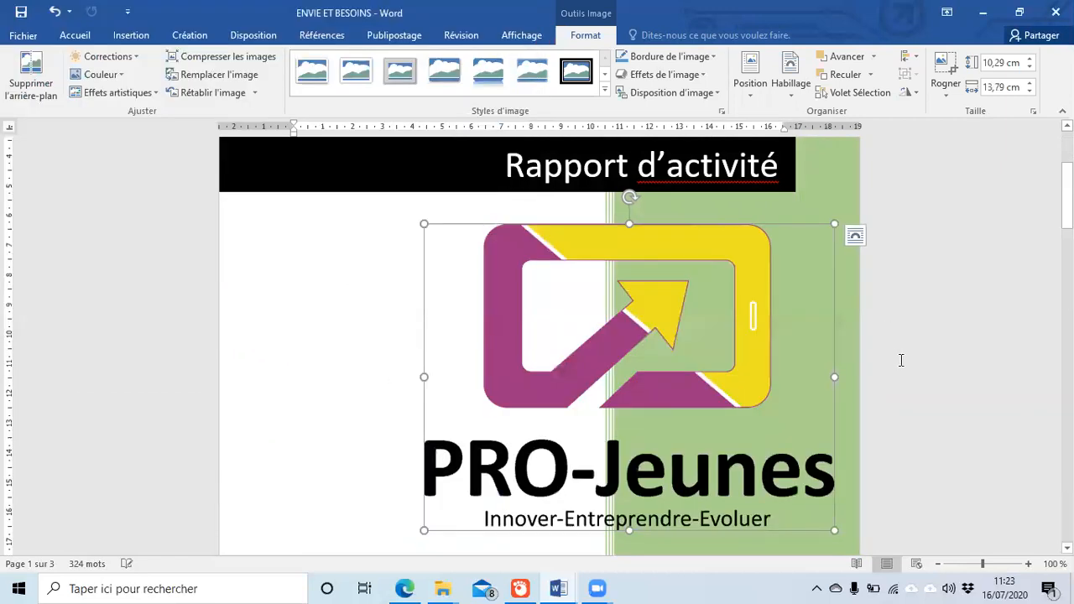
scroll(901, 360, up, 1)
click(913, 366)
scroll(914, 366, down, 10)
scroll(915, 369, up, 6)
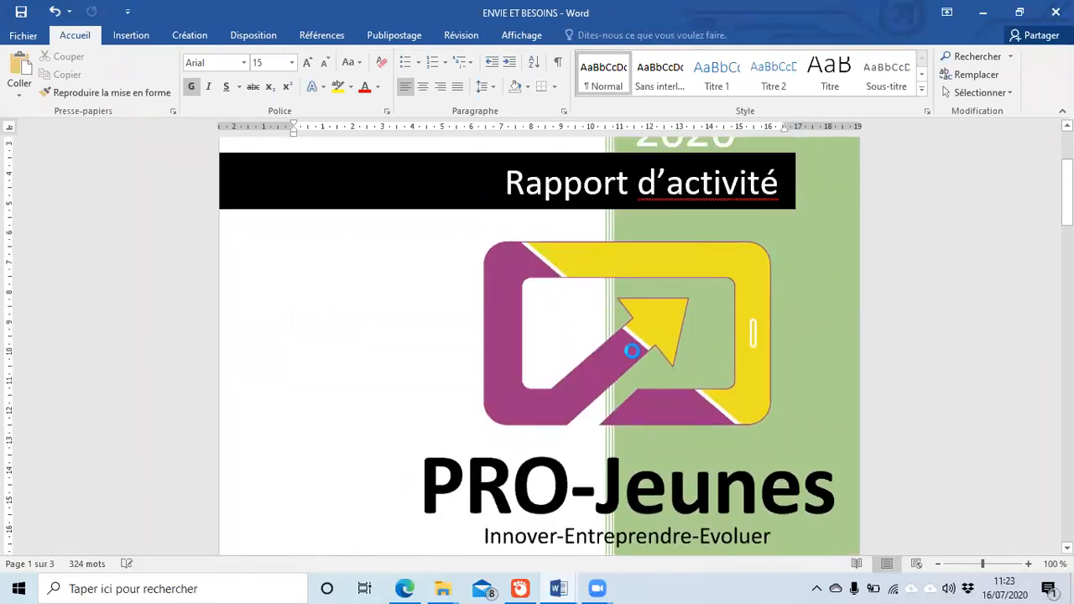
Step: Undo the logo replacement, then delete the restored train photo from the cover
key(ctrl+z)
click(911, 417)
scroll(911, 417, up, 2)
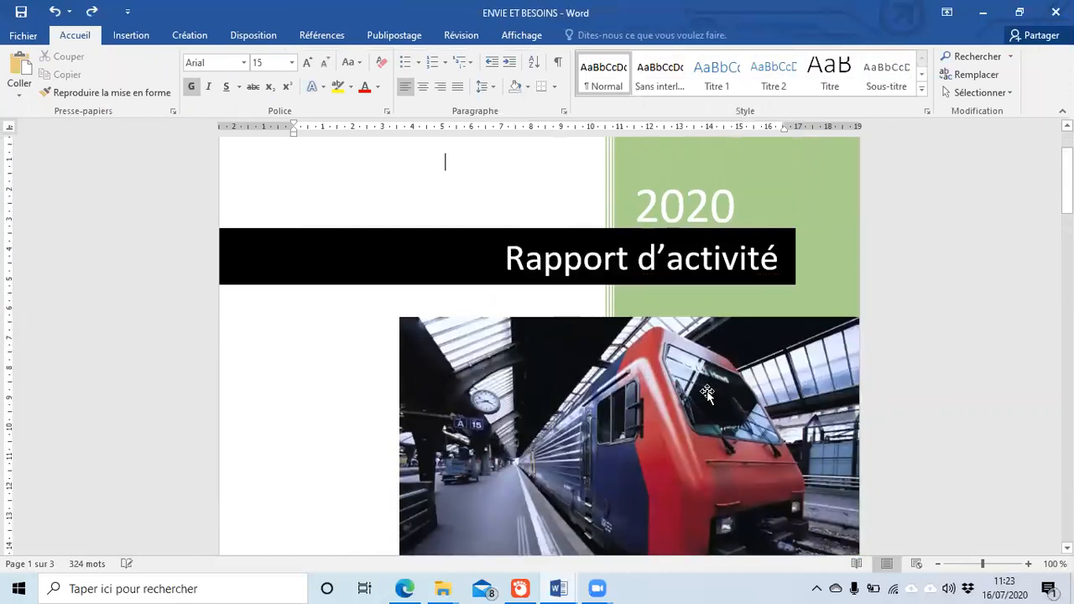
scroll(454, 383, down, 3)
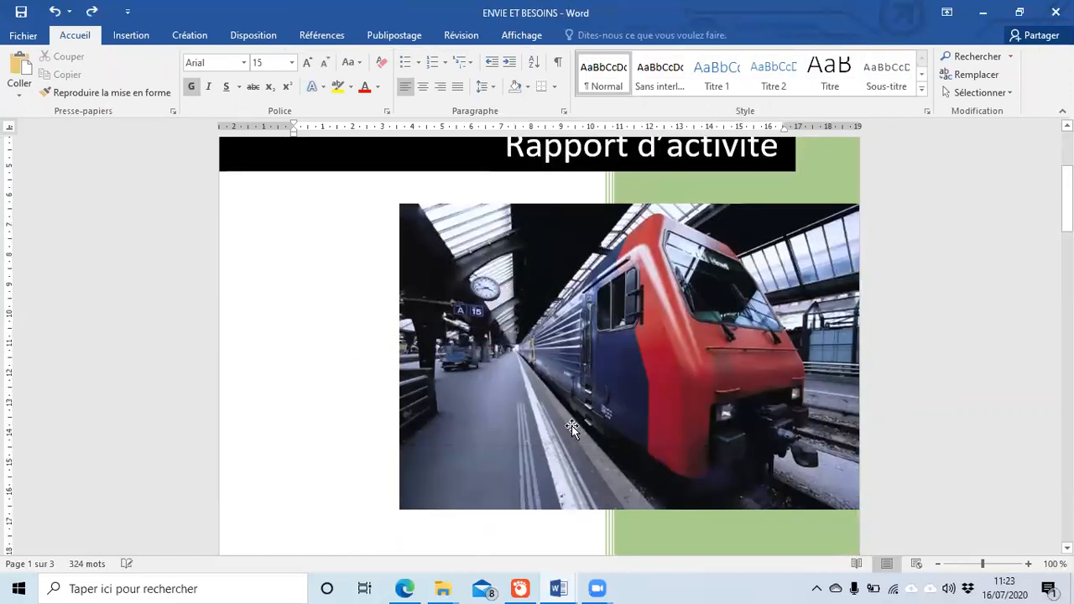
click(592, 398)
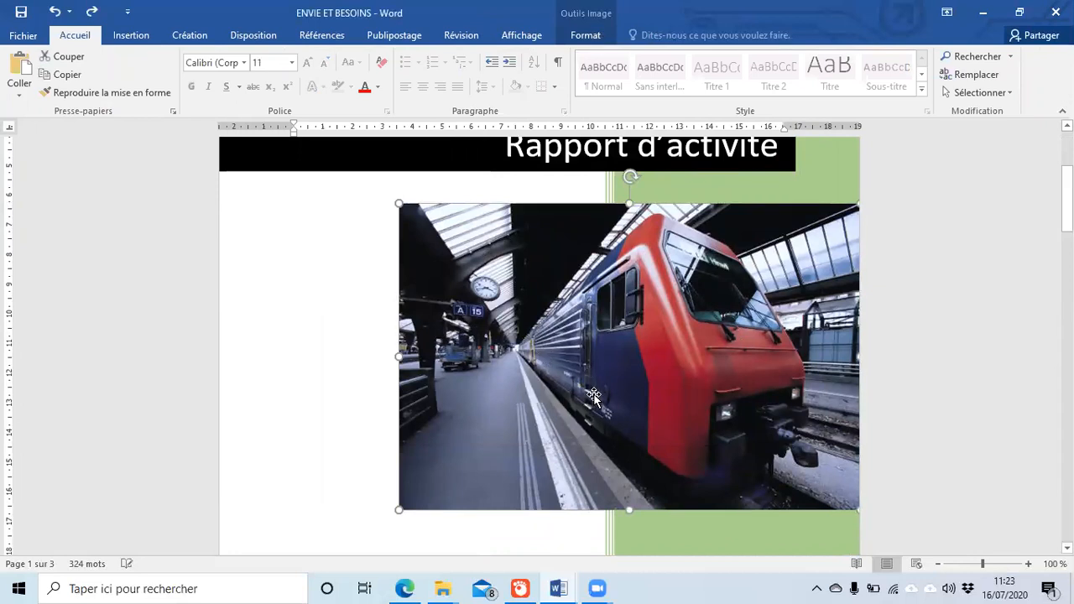
key(Delete)
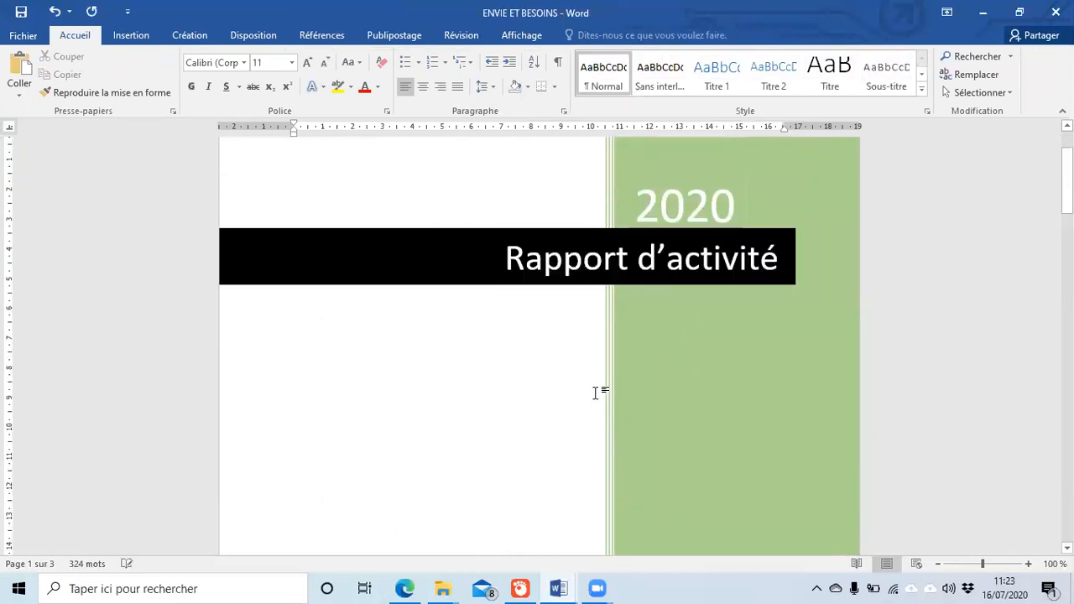
Step: Check the remaining cover shapes around the 2020 block and Rapport d'activité banner
click(575, 408)
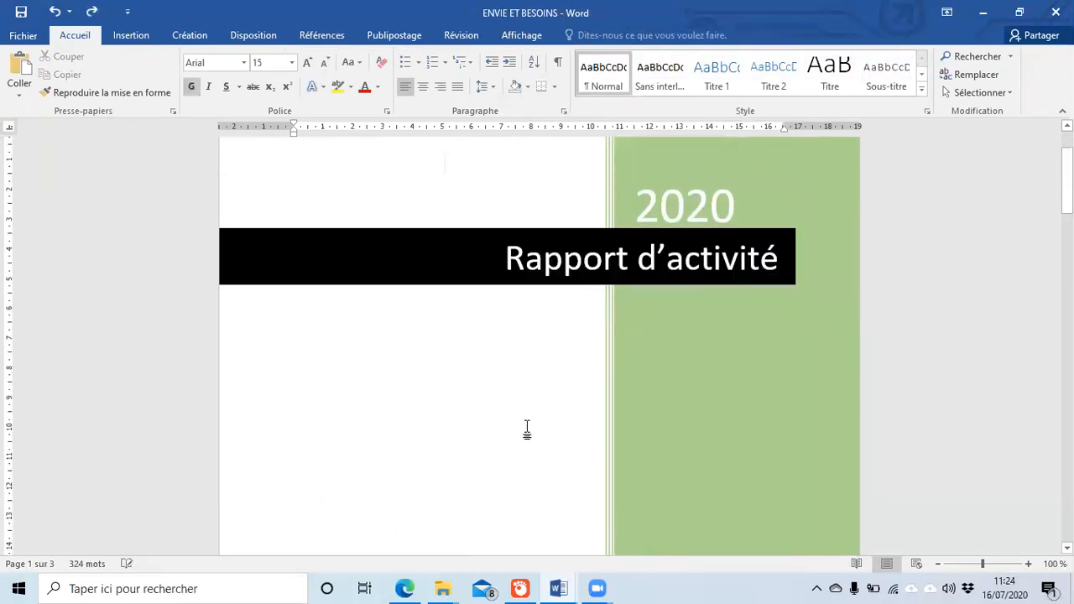
click(509, 446)
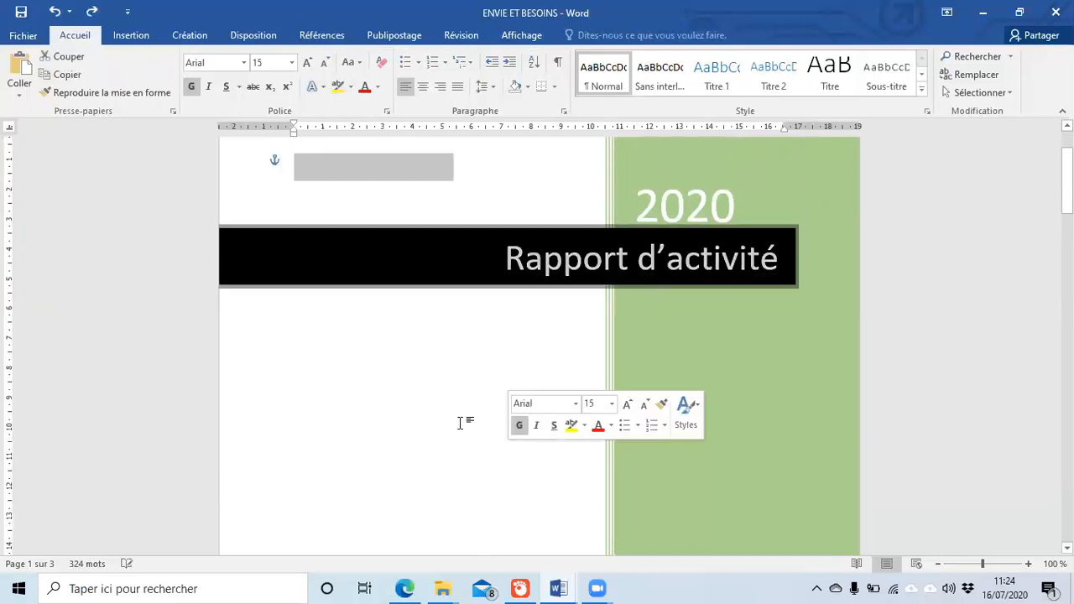
click(439, 411)
click(576, 436)
scroll(554, 435, down, 2)
scroll(424, 386, up, 6)
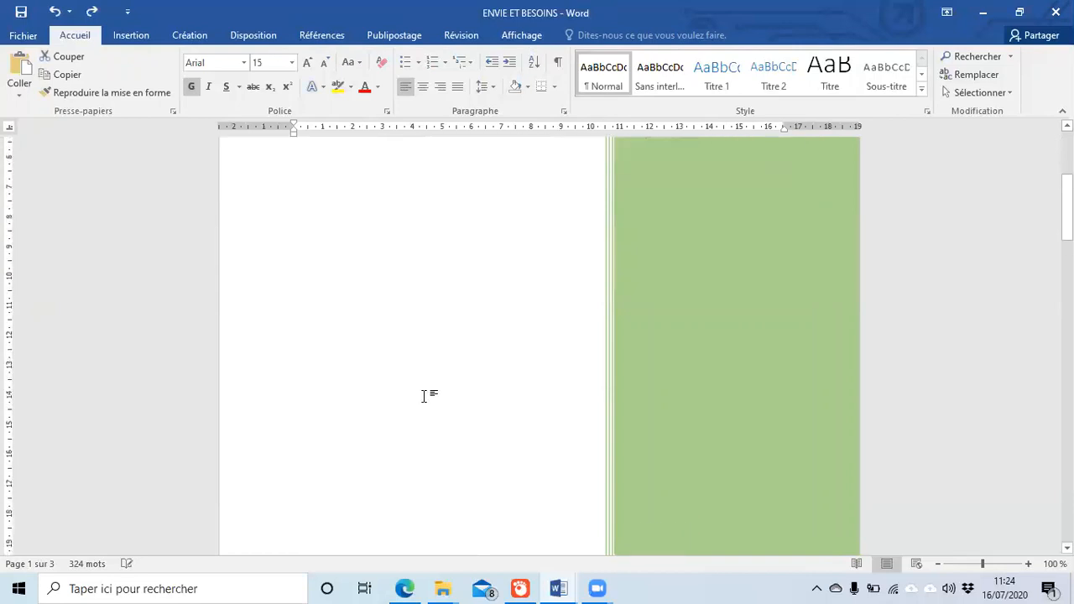
click(672, 414)
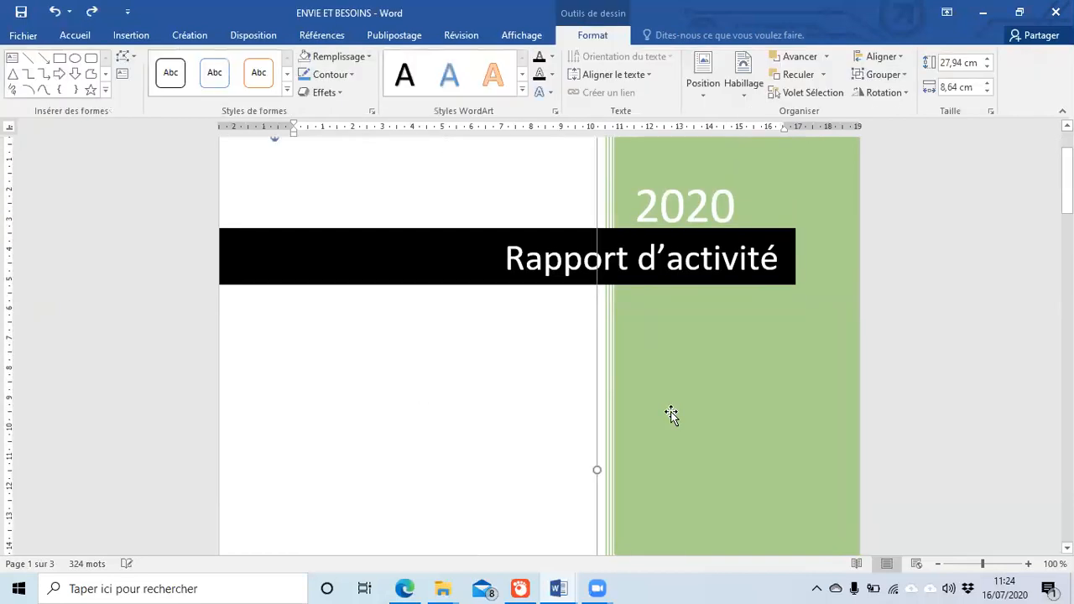
click(400, 368)
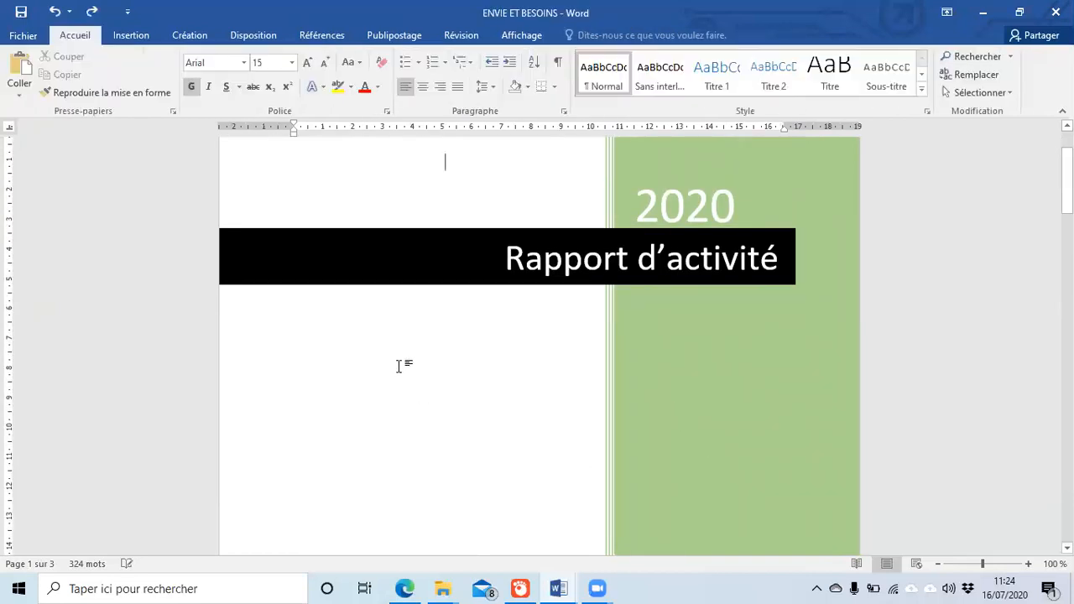
drag(398, 365, 763, 456)
click(527, 456)
click(144, 41)
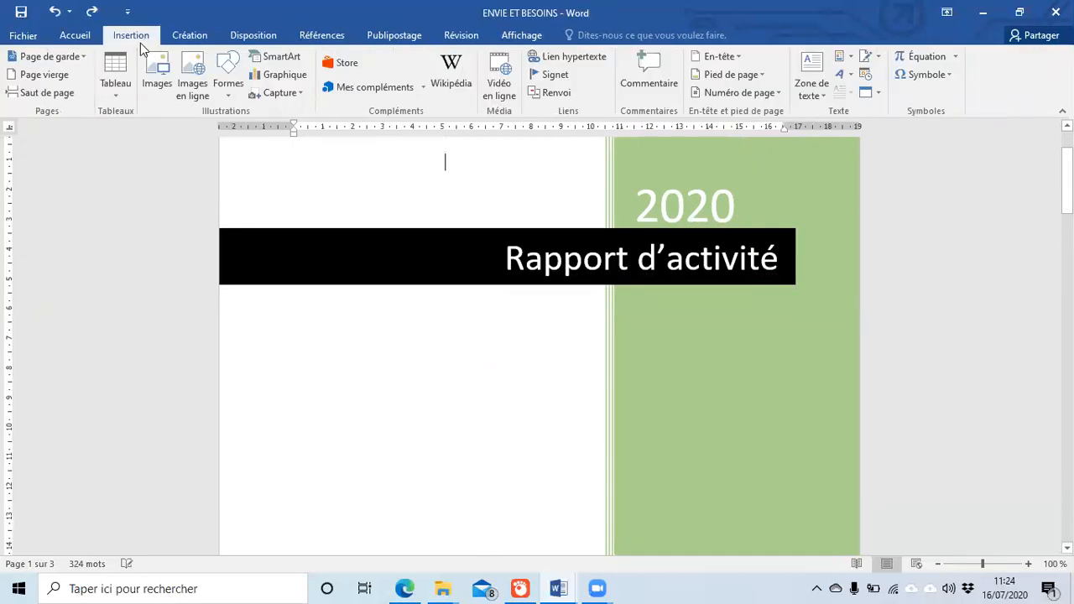
Step: Insert the logo projeune picture onto the page after the cover and nudge it into place
click(157, 73)
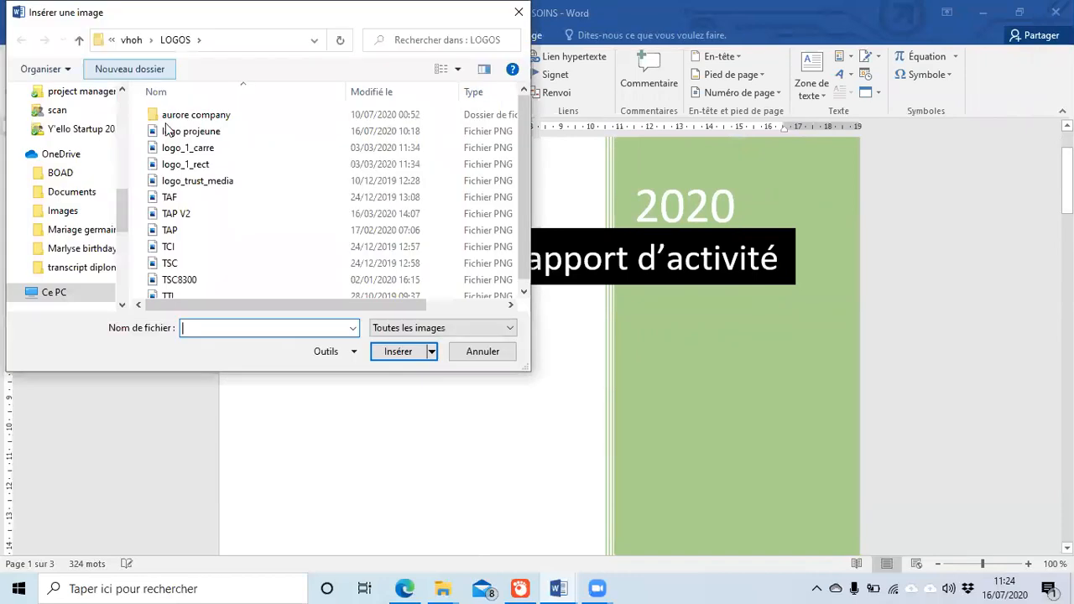
click(193, 131)
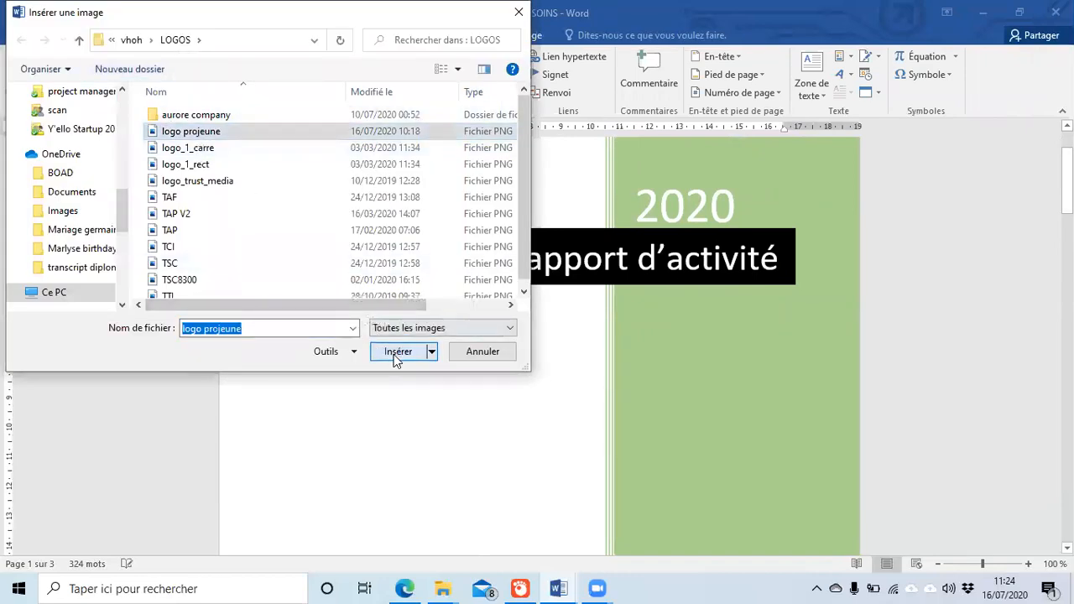
click(397, 352)
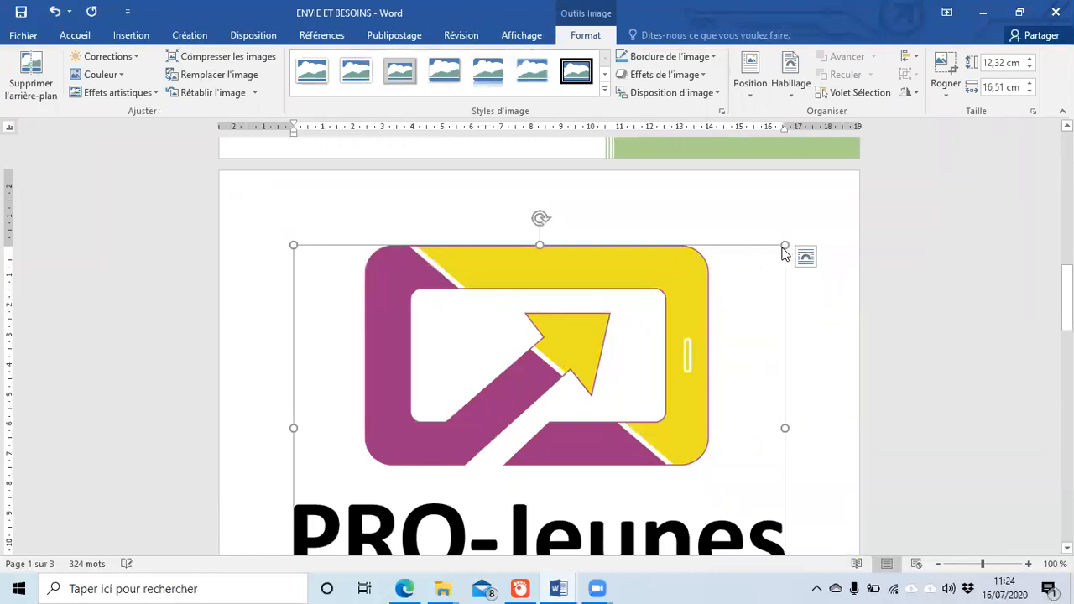
mouse_move(678, 360)
mouse_down()
mouse_move(688, 291)
mouse_move(672, 375)
mouse_up()
Step: Undo the logo insertion, restoring the 10.29 × 15.49 cm train photo below the banner
key(ctrl+z)
key(ctrl+z)
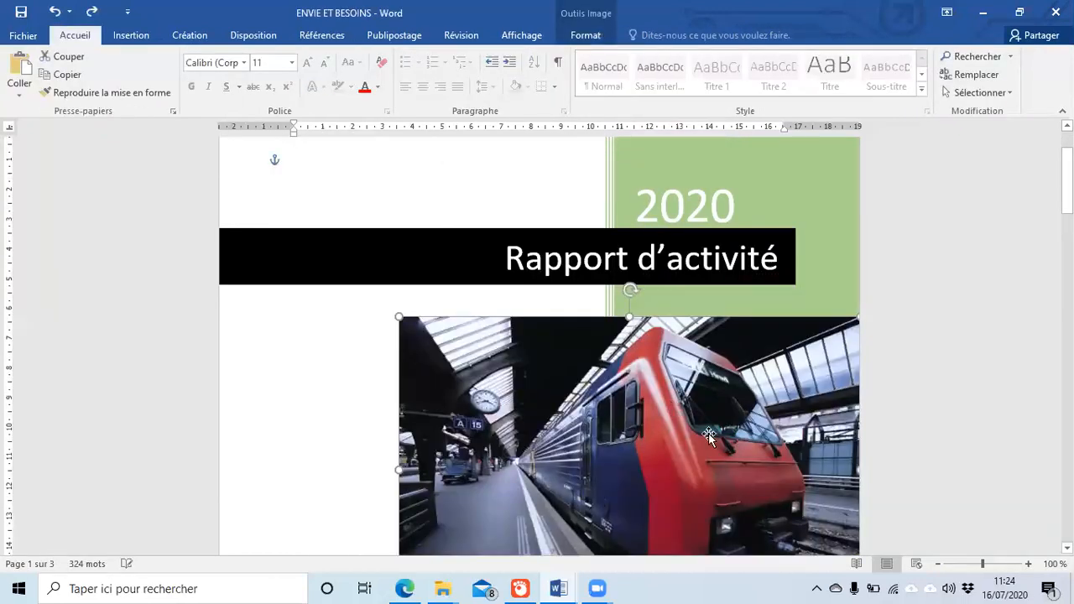
scroll(680, 449, down, 1)
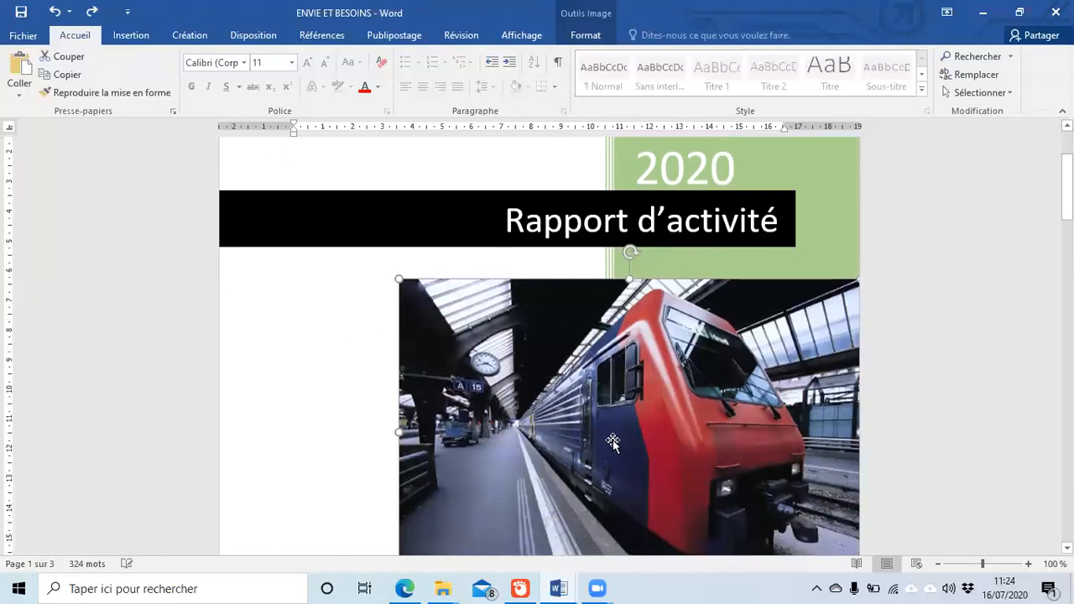
scroll(613, 442, down, 1)
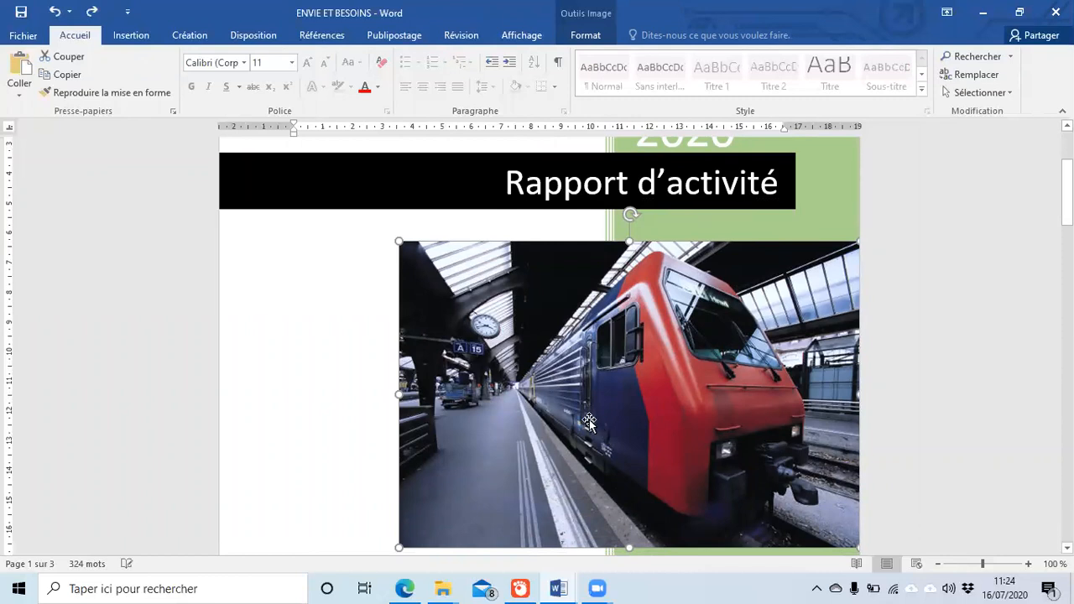
scroll(579, 420, down, 3)
scroll(537, 382, up, 2)
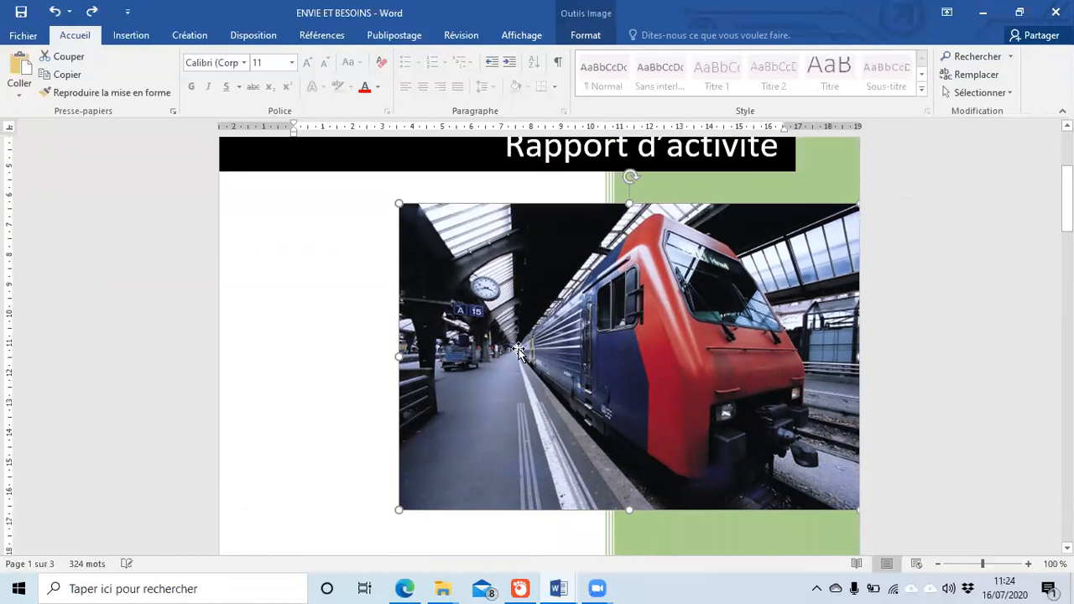
double_click(519, 350)
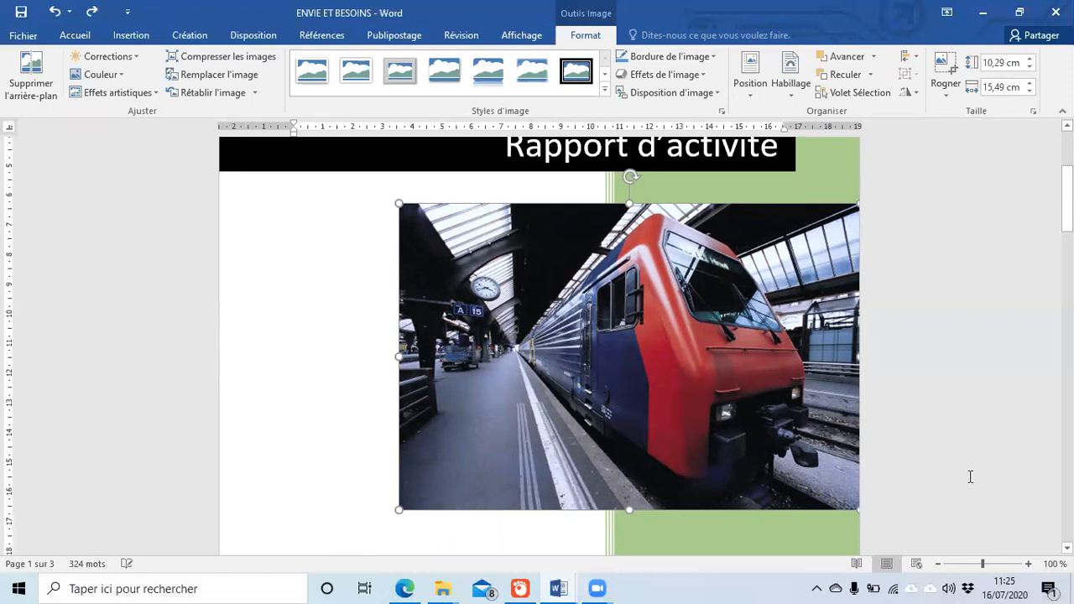
click(342, 387)
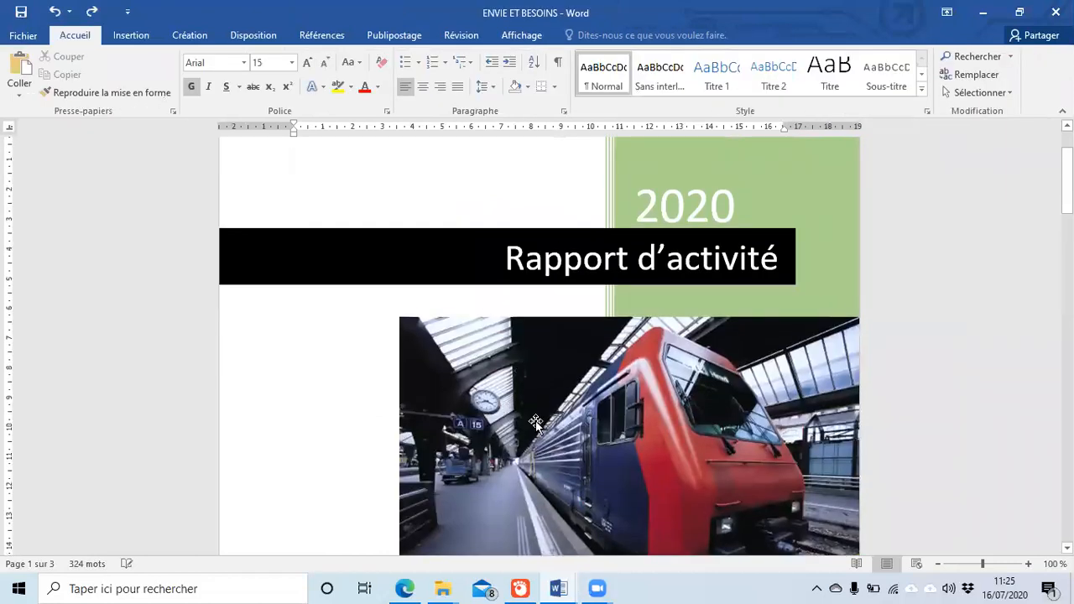
Step: Scroll to the Nom/Prénoms/âge/commune table on page 3 and click in the blank space below it
click(130, 37)
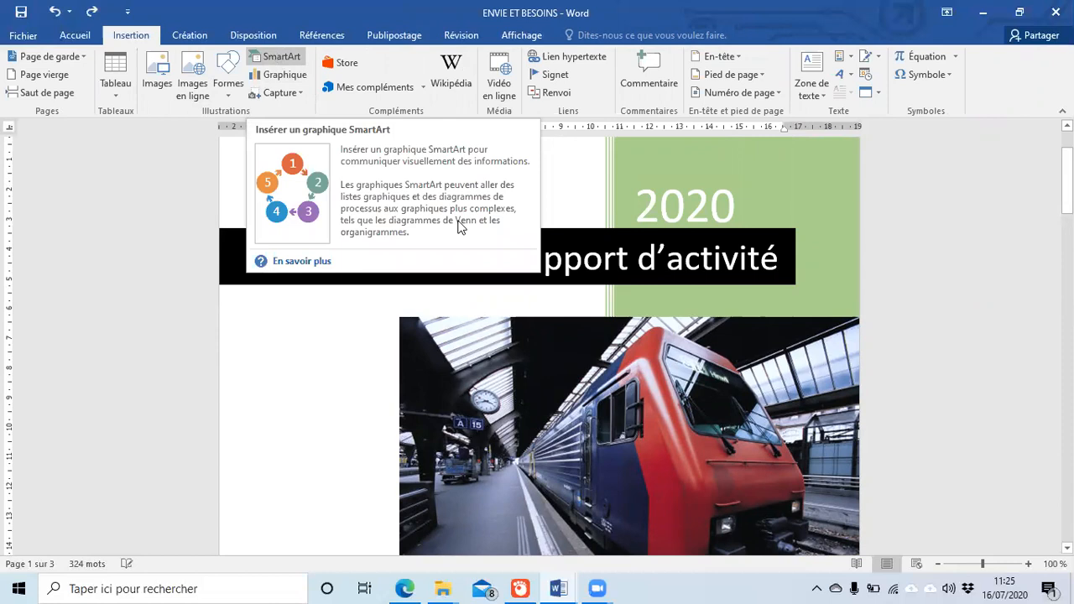
scroll(646, 345, down, 4)
scroll(646, 346, down, 20)
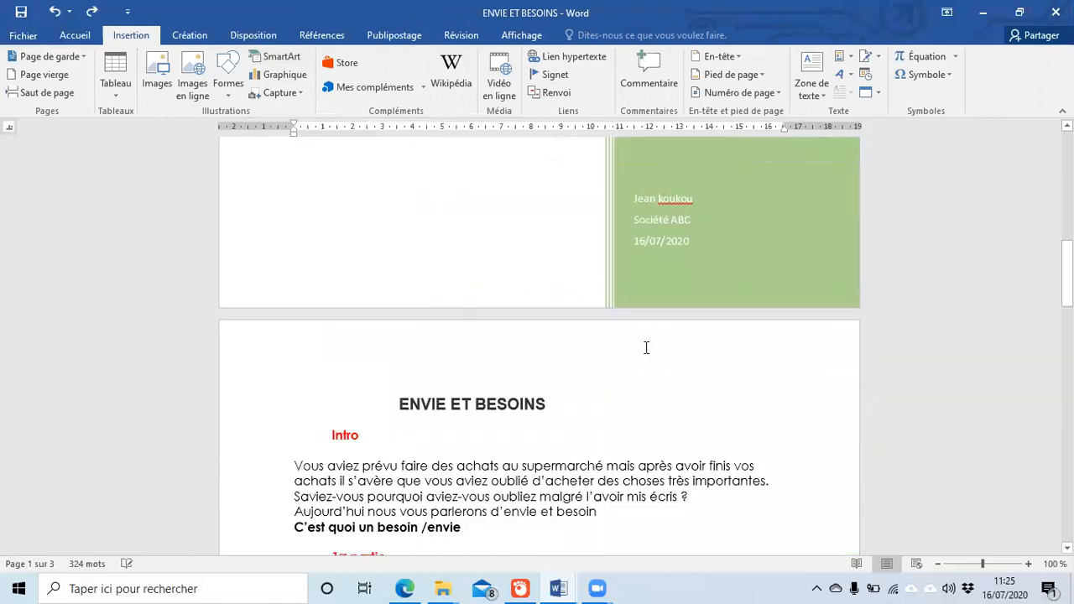
scroll(641, 350, up, 5)
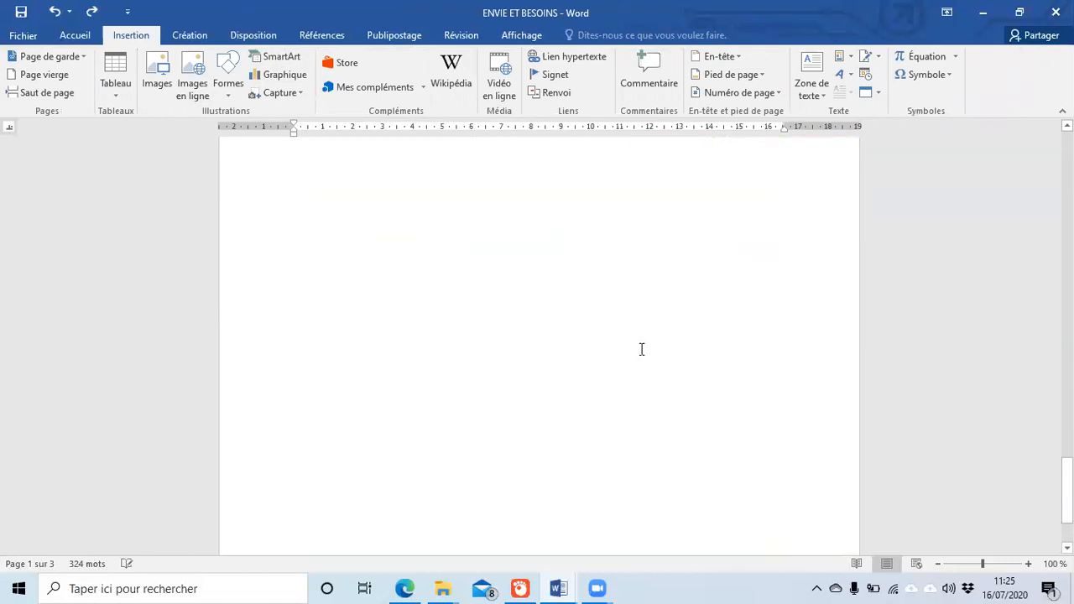
click(394, 407)
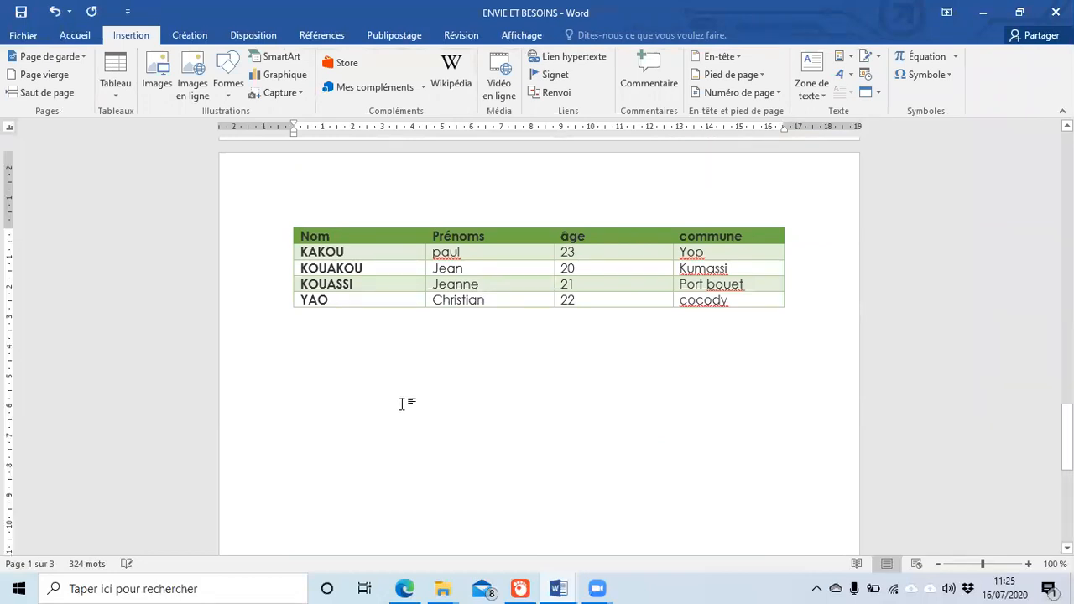
Step: Insert a Hiérarchie SmartArt 'Organigramme avec titre et nom' below the table
click(294, 57)
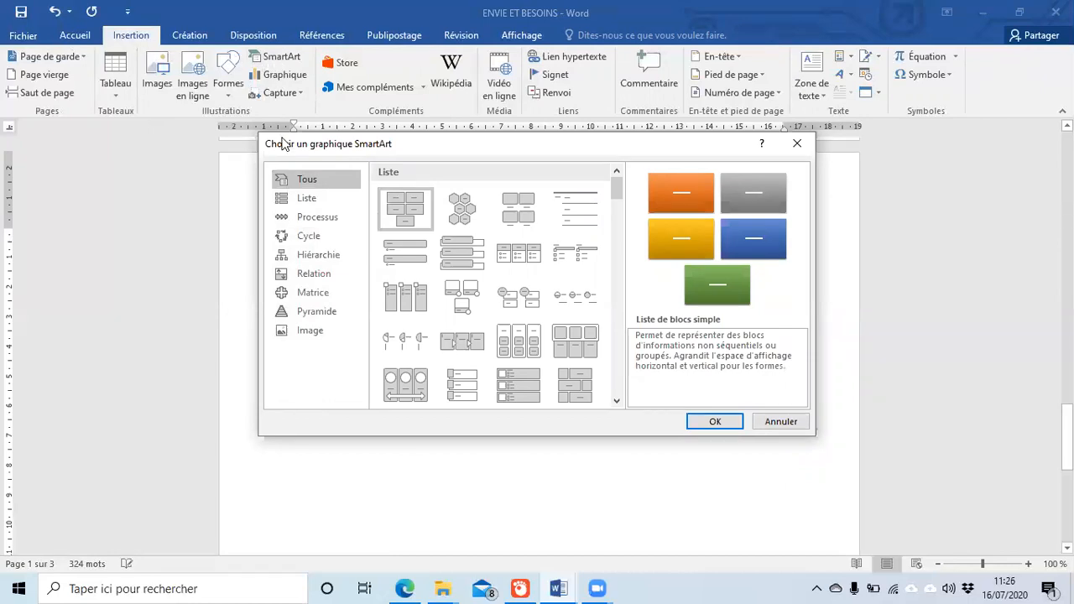
click(318, 266)
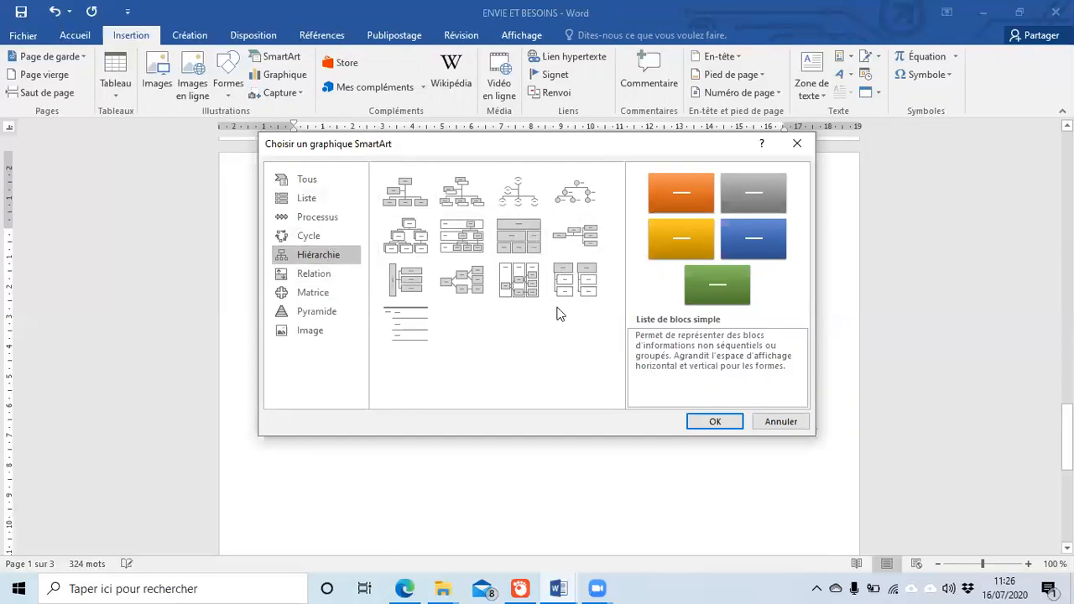
click(457, 213)
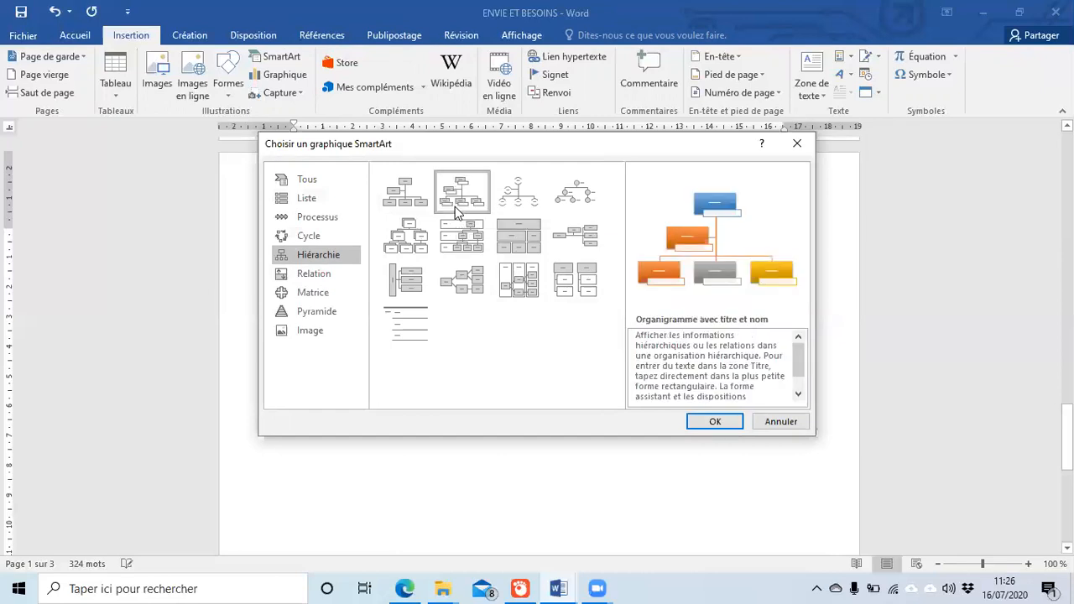
click(719, 421)
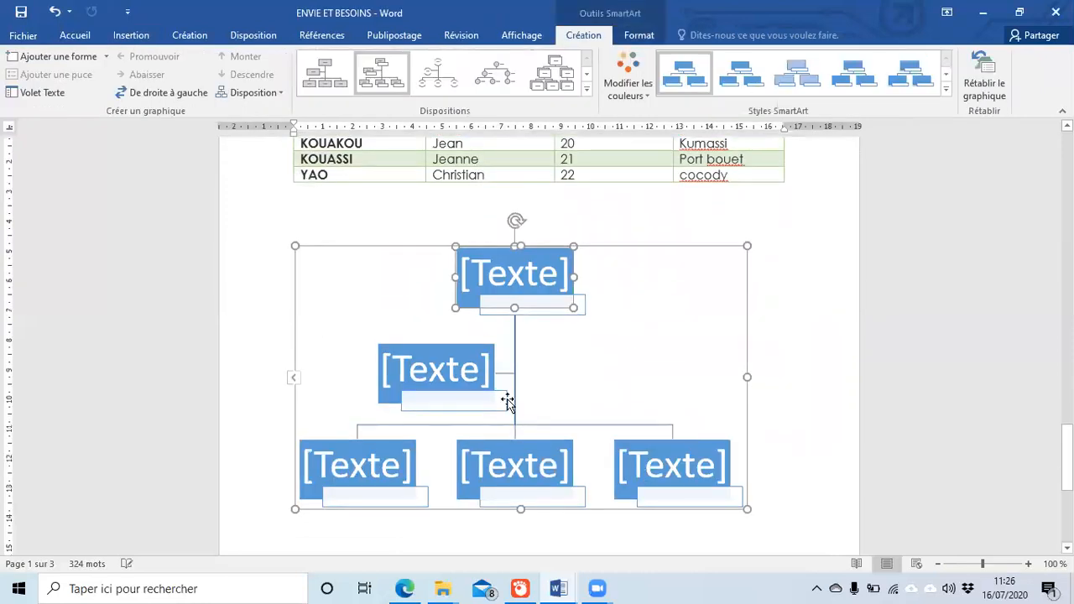
Step: Type 'DG' in the org chart's top box
click(506, 283)
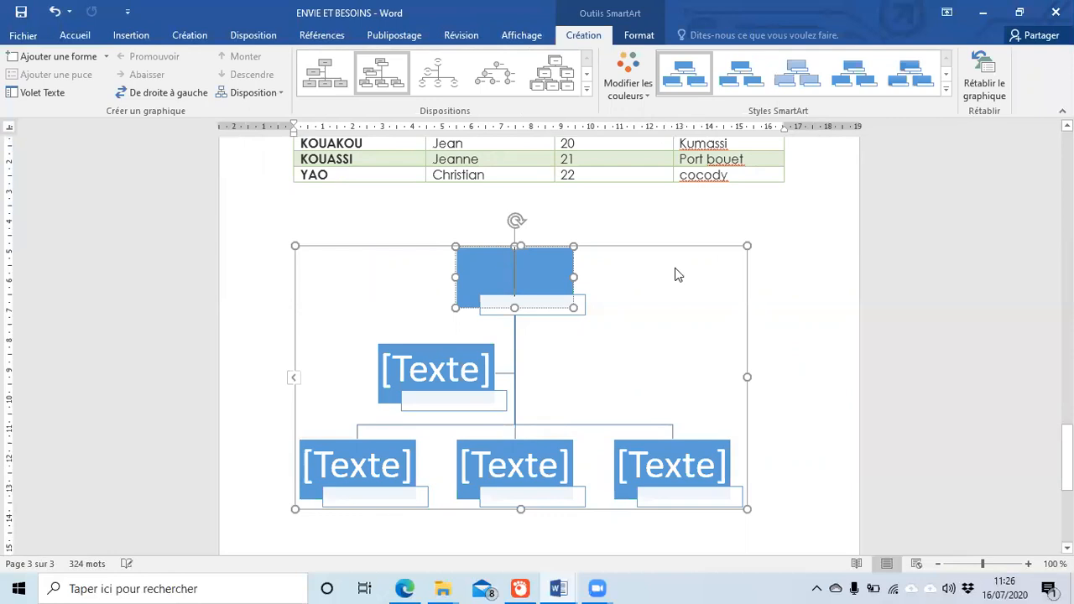
click(770, 329)
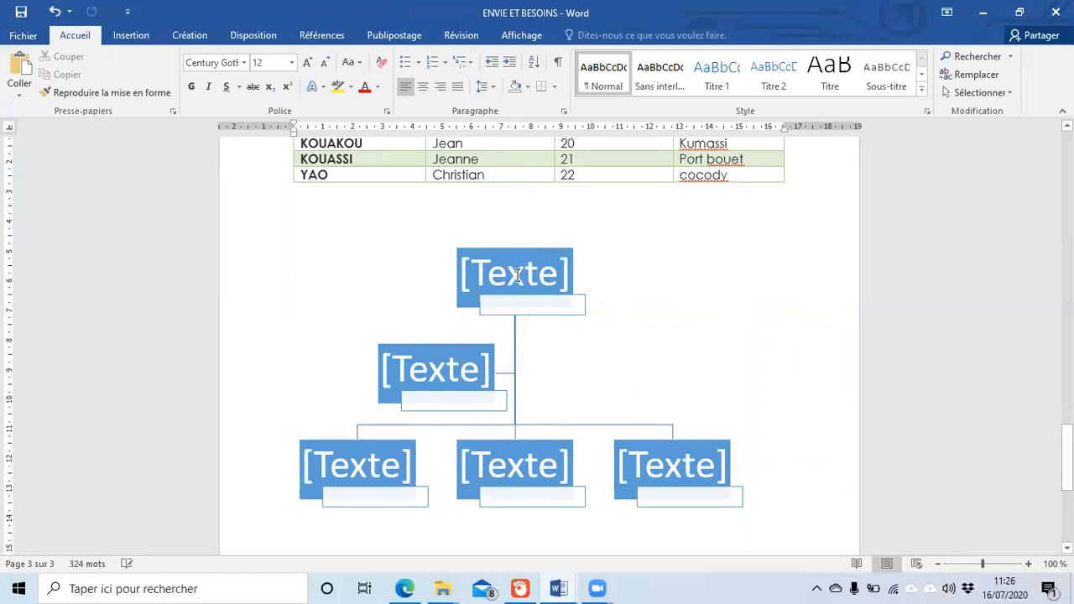
click(518, 275)
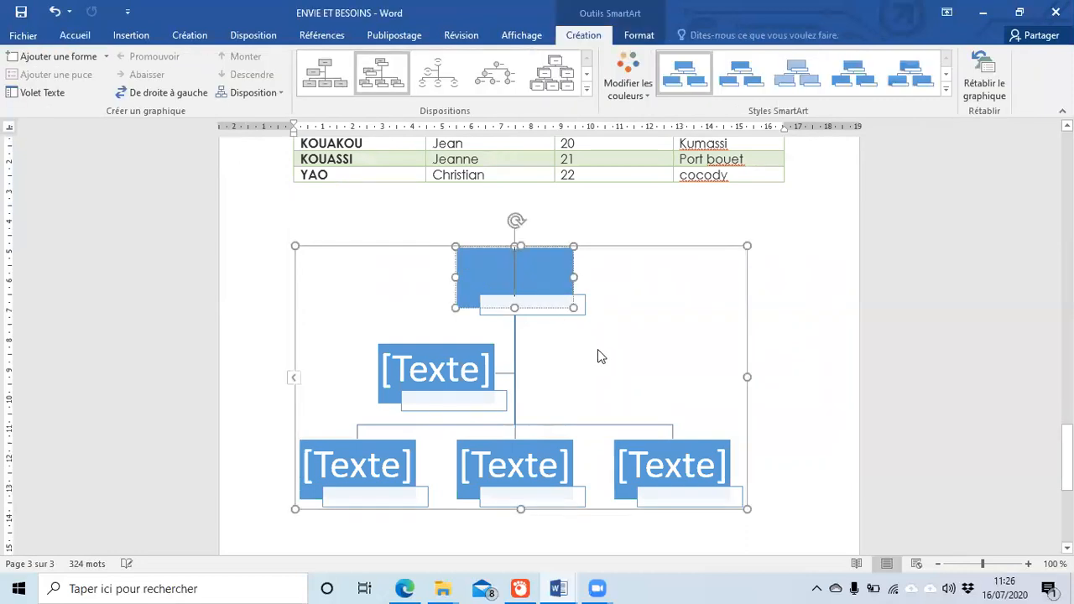
click(540, 314)
click(524, 277)
text(DG)
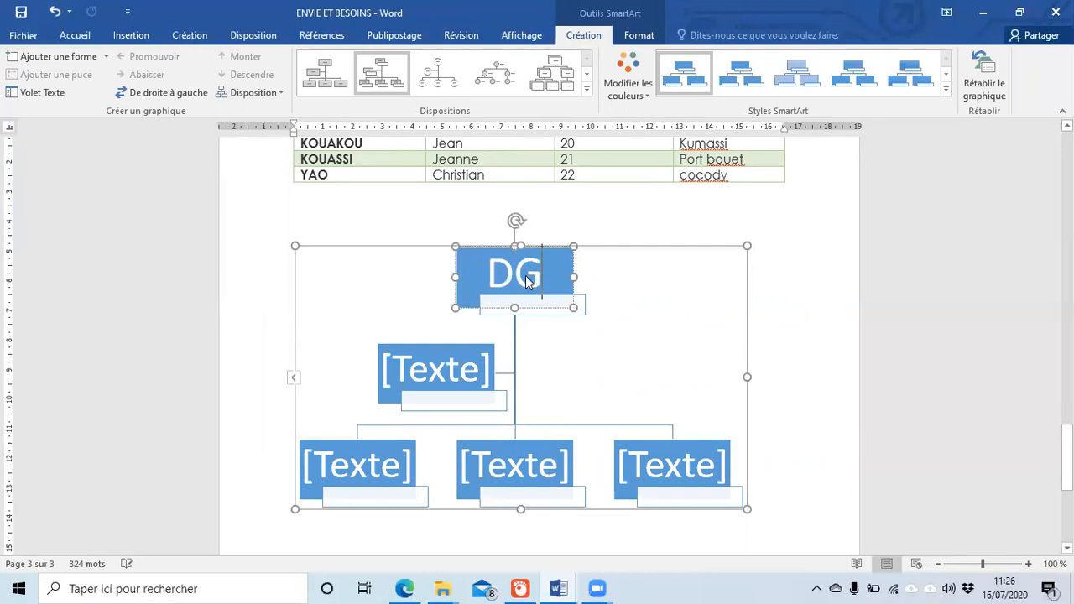
click(640, 350)
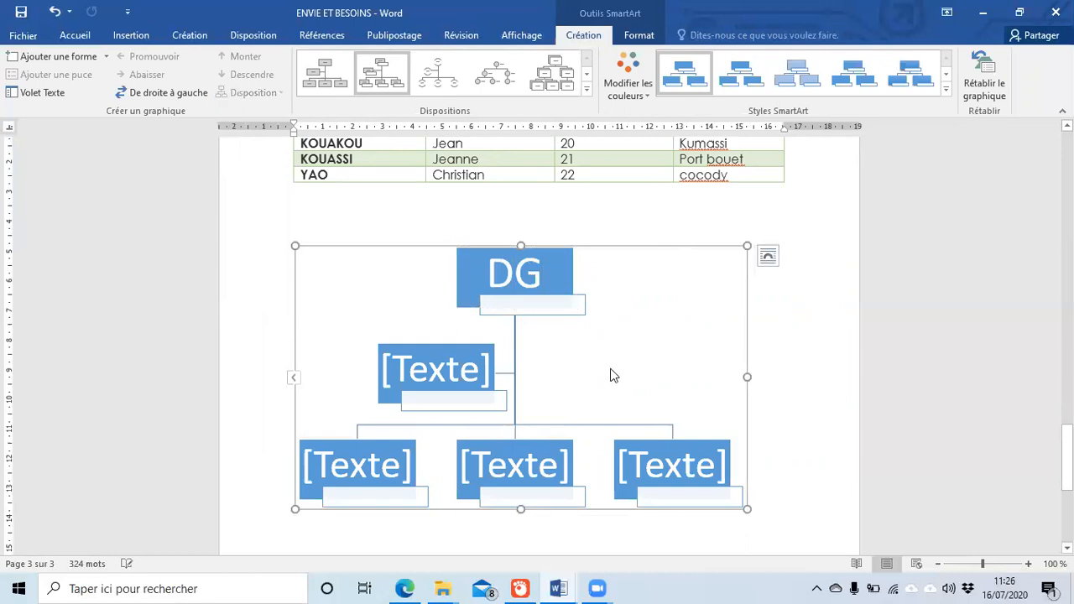
Step: Enter the director's first name in the name label under DG
click(502, 304)
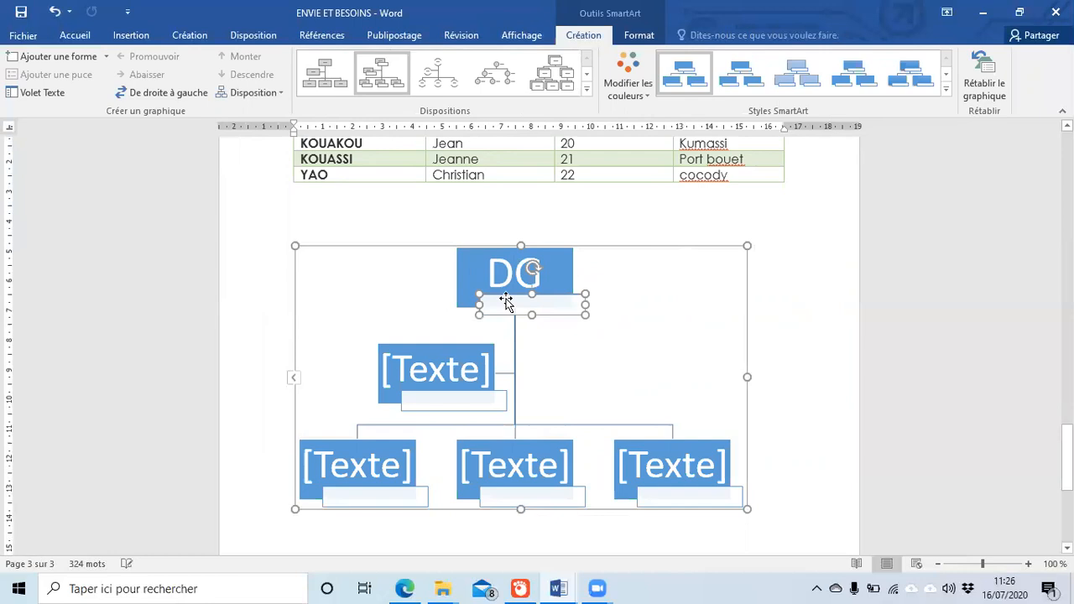
text(yves)
click(649, 353)
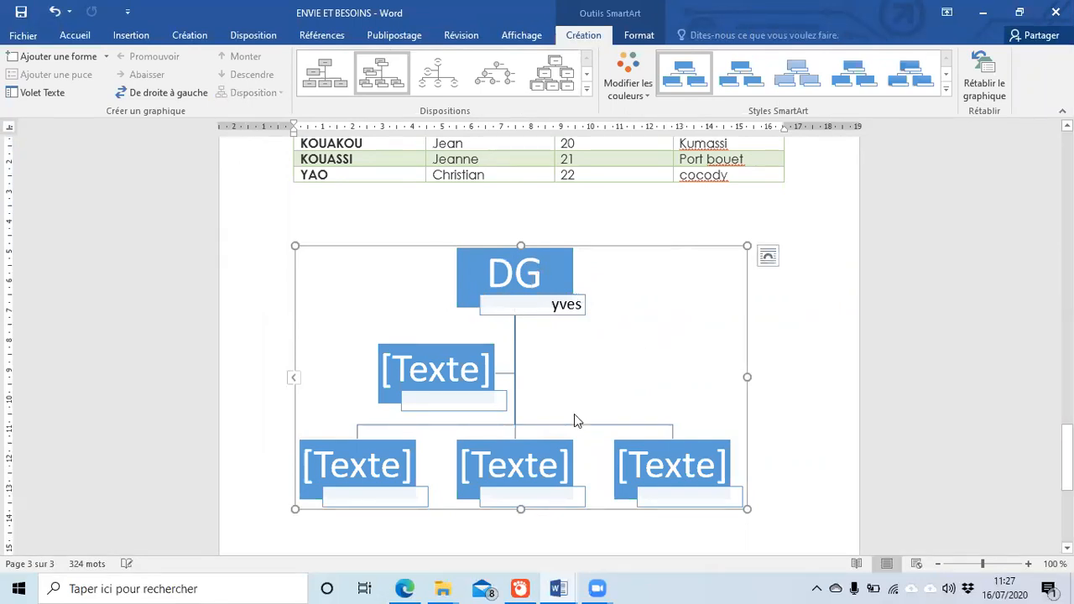
Step: Label the second-level org chart box 'assistante' and enter the assistant's name beneath it
click(445, 368)
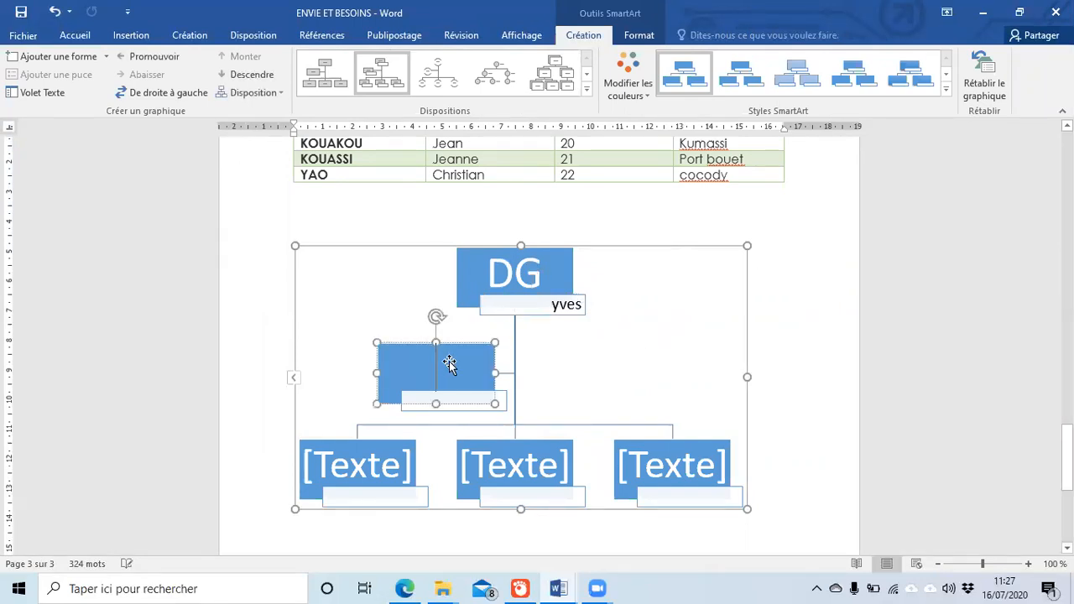
text(assistant)
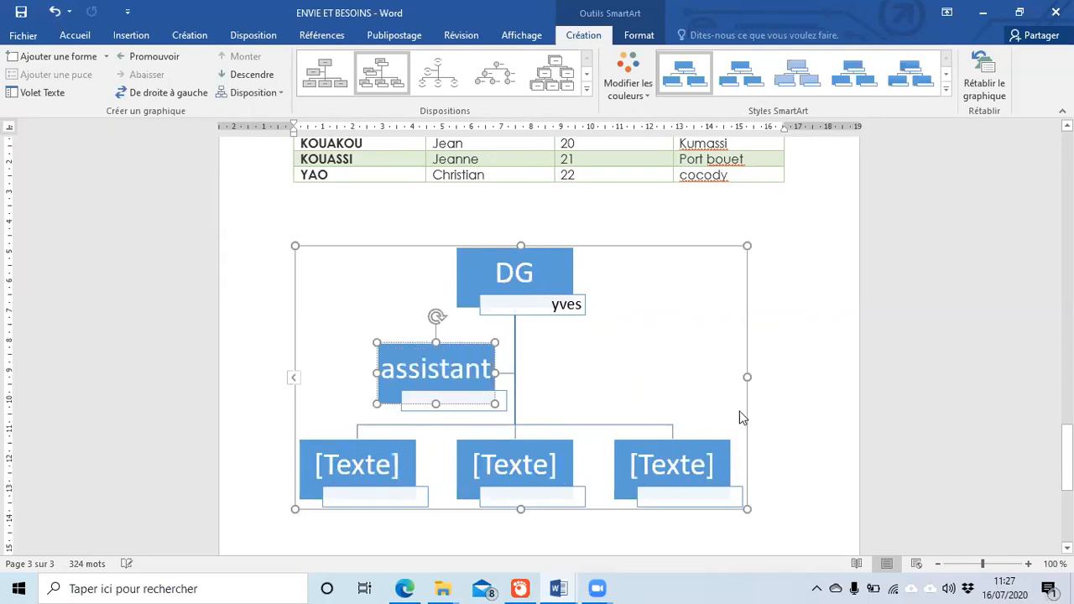
click(639, 377)
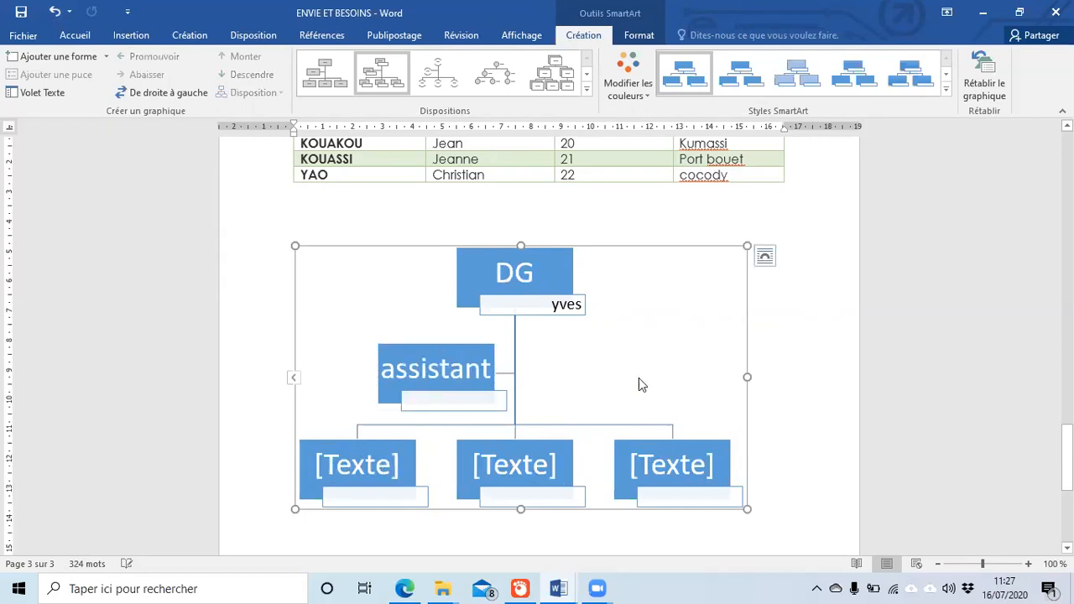
click(448, 401)
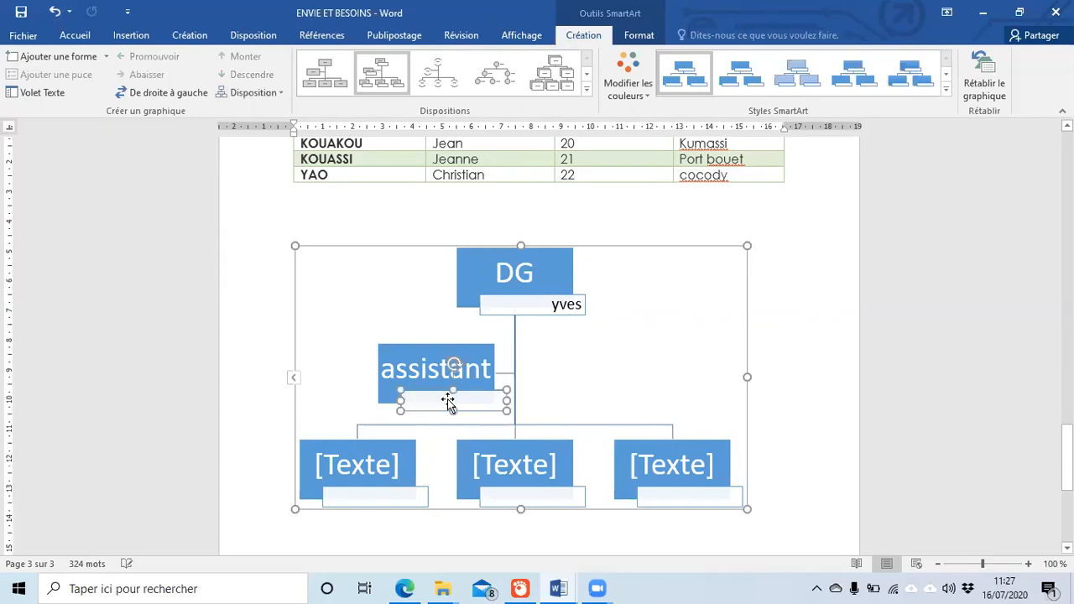
text(venise)
click(495, 371)
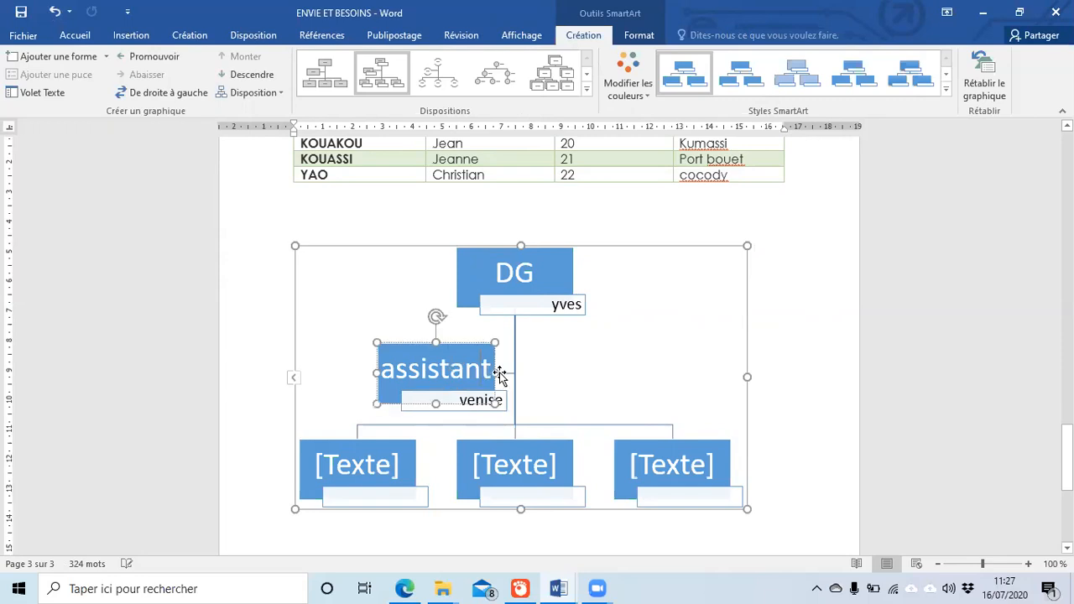
text(e)
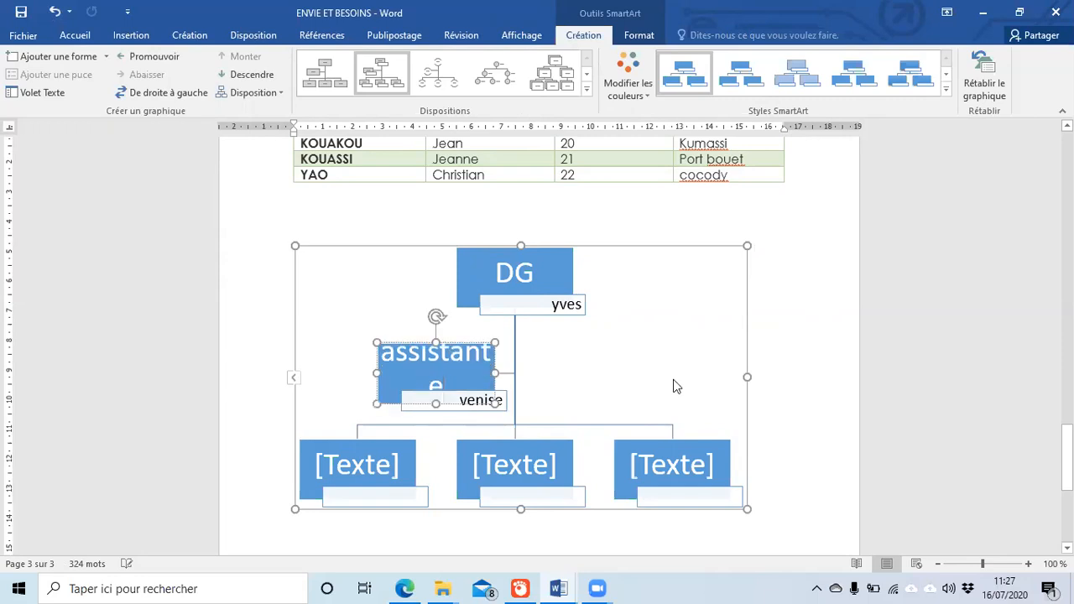
click(658, 377)
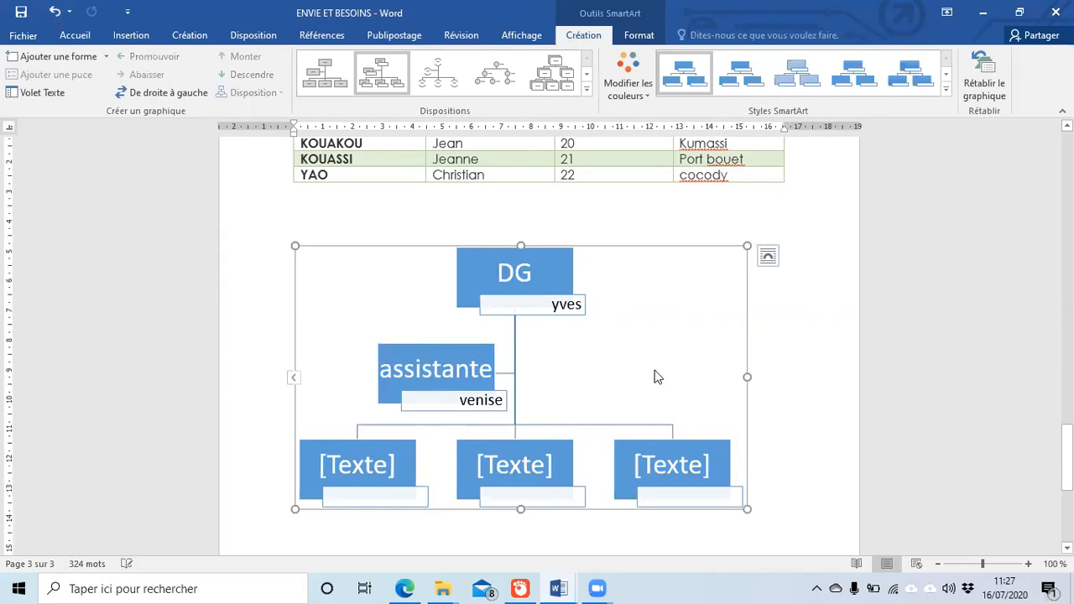
Step: Fill the three bottom boxes with 'comptable', 'DRH' and 'dir commercial'
click(388, 456)
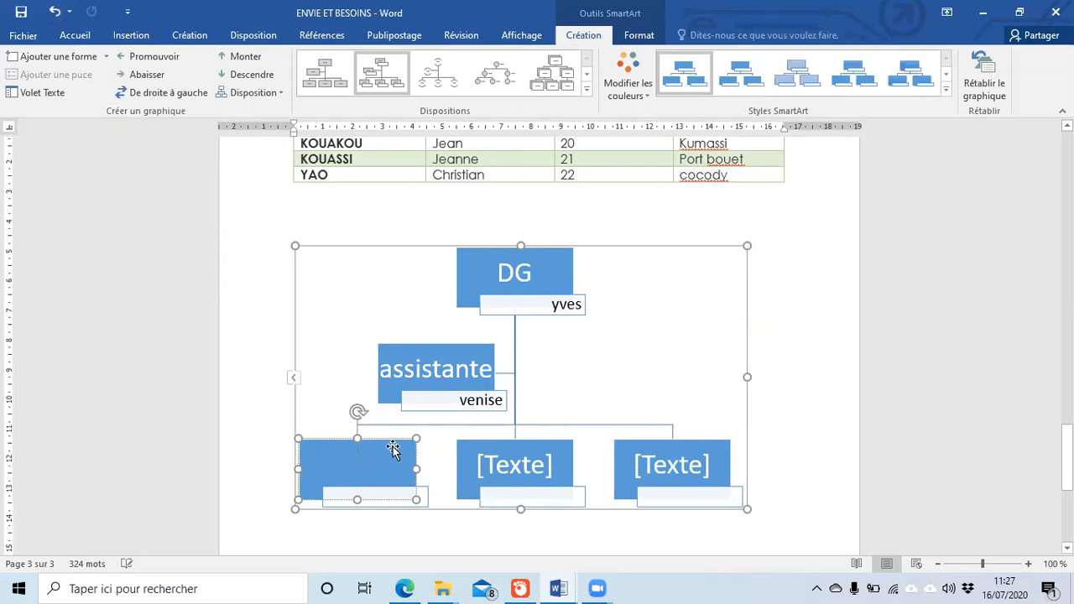
text(comptable)
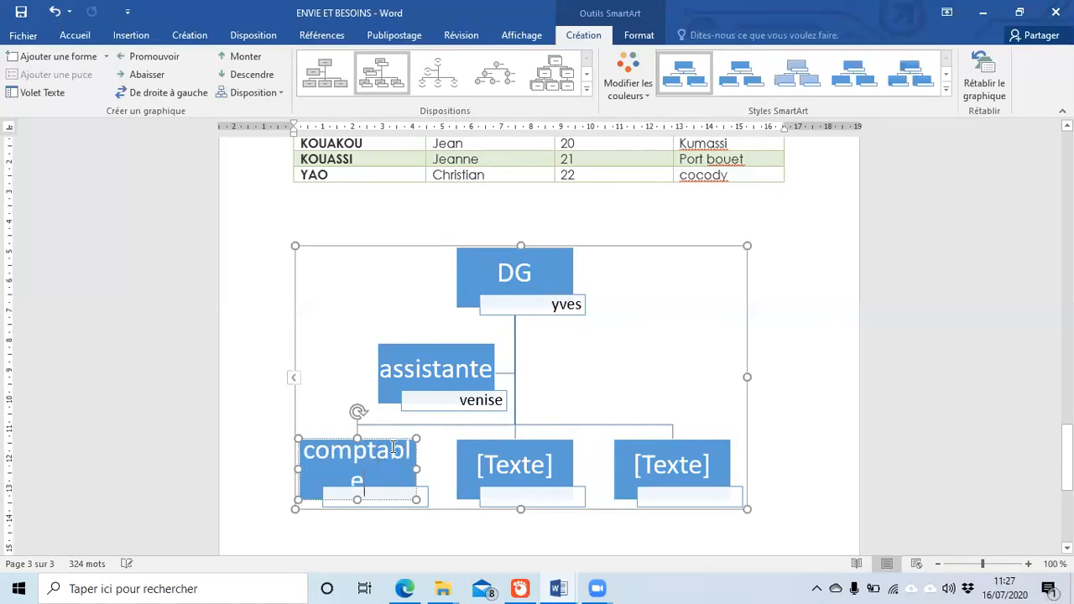
click(513, 466)
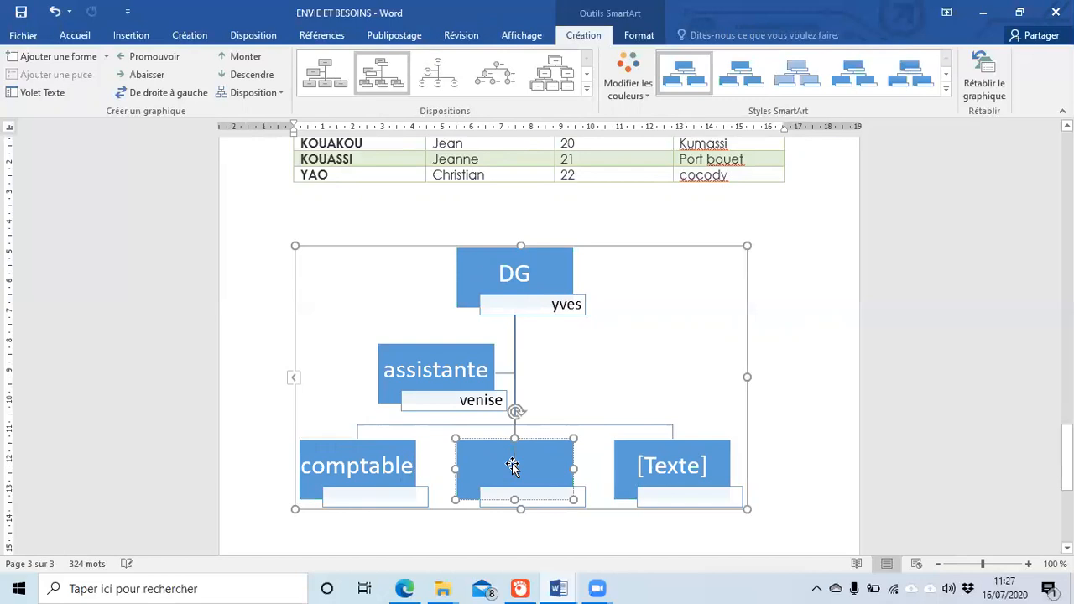
text(DRH)
click(682, 459)
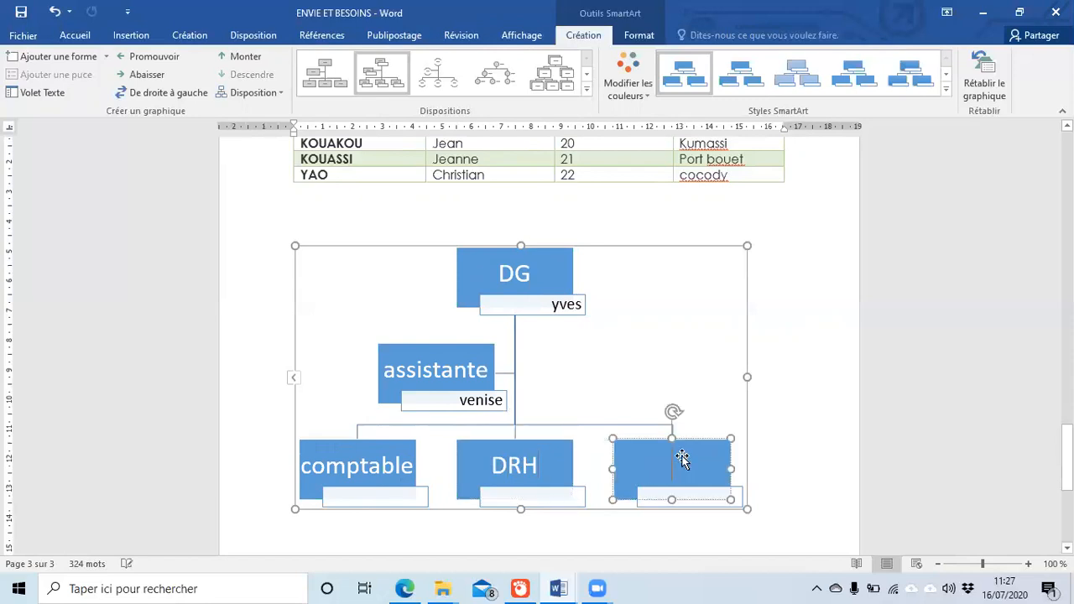
text(dir commerc)
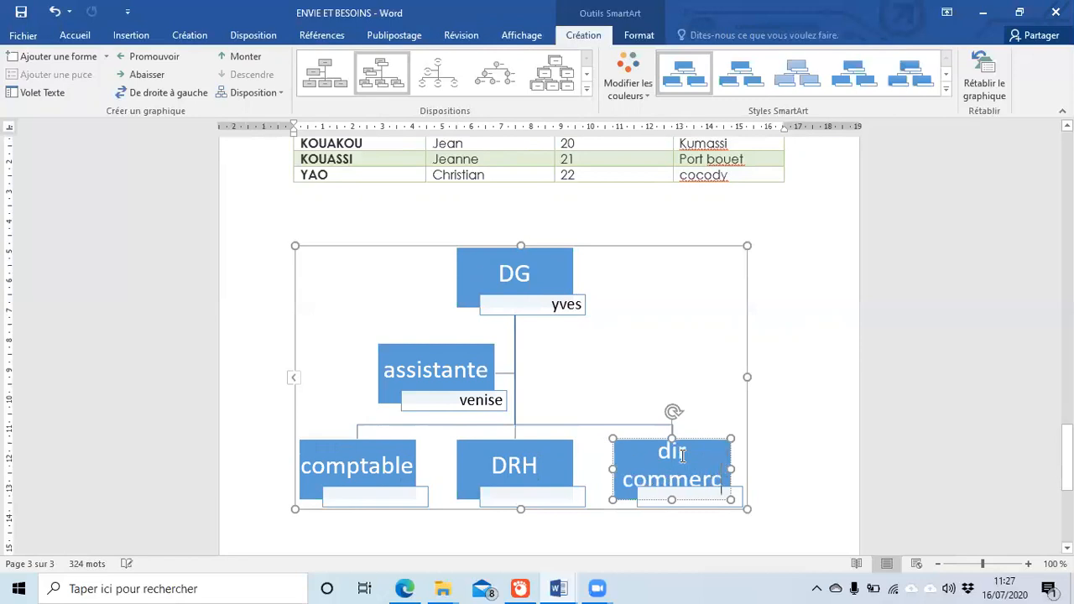
text(ial)
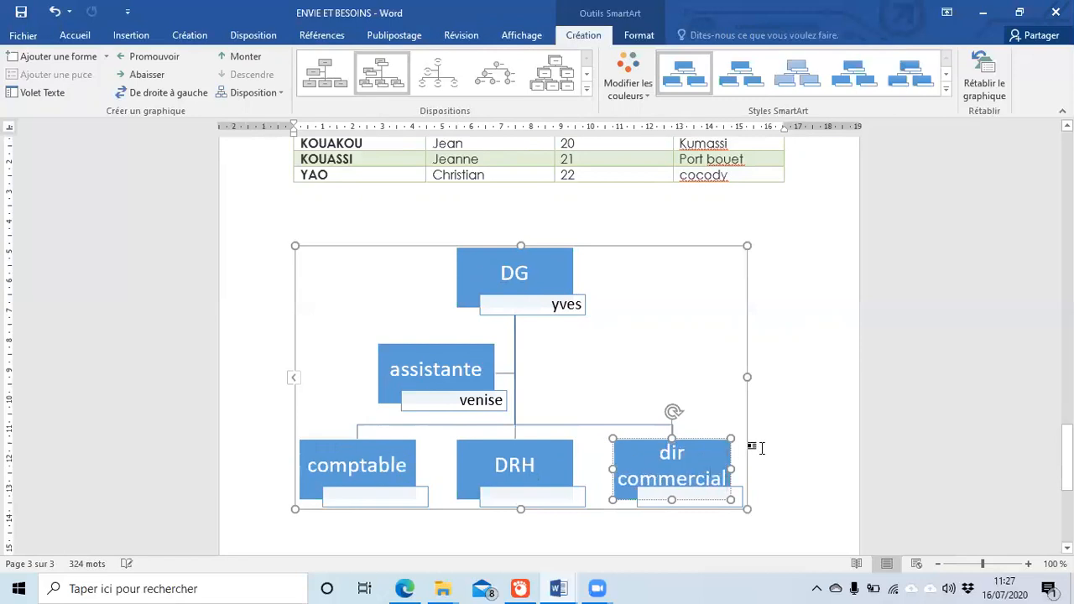
click(753, 444)
Step: Expand the titles to 'directeur commercial' and 'Directeur des ressources Humaines'
click(689, 464)
text(ecte)
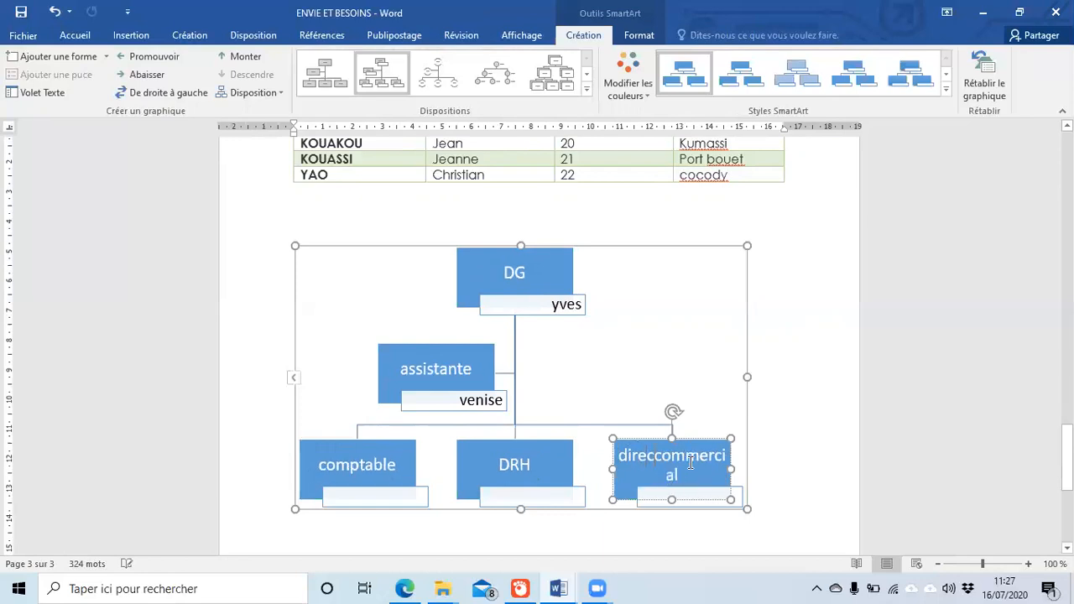
text(ur)
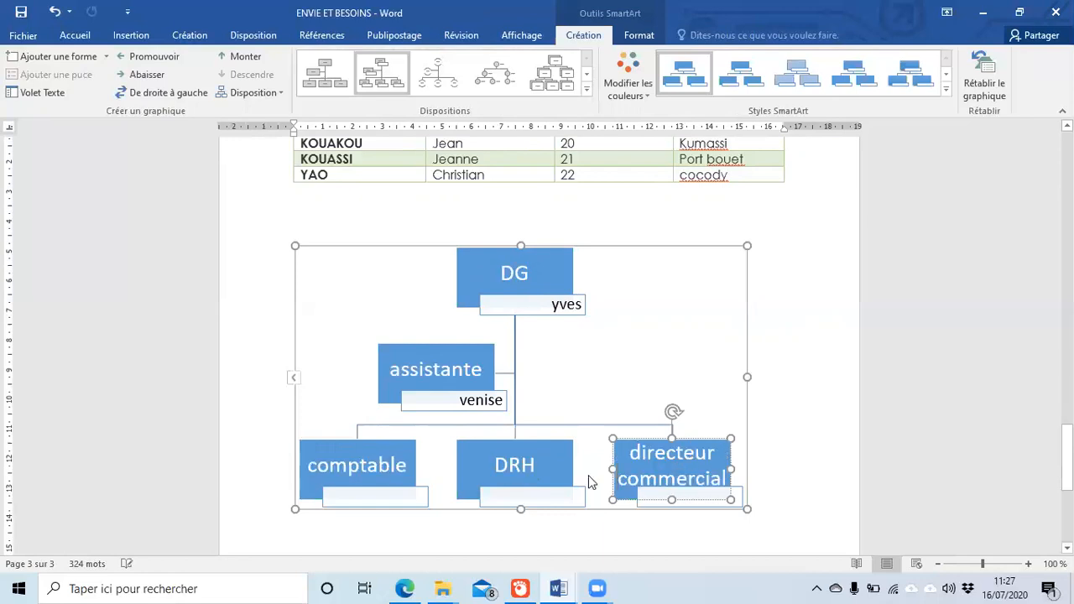
click(520, 465)
key(BackSpace)
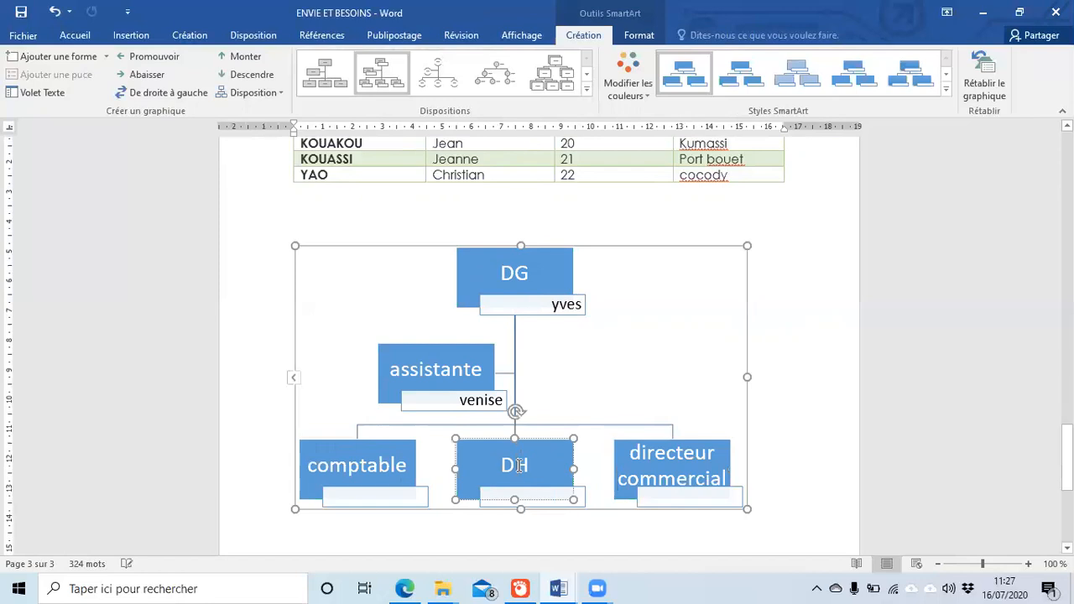
text(irecteur )
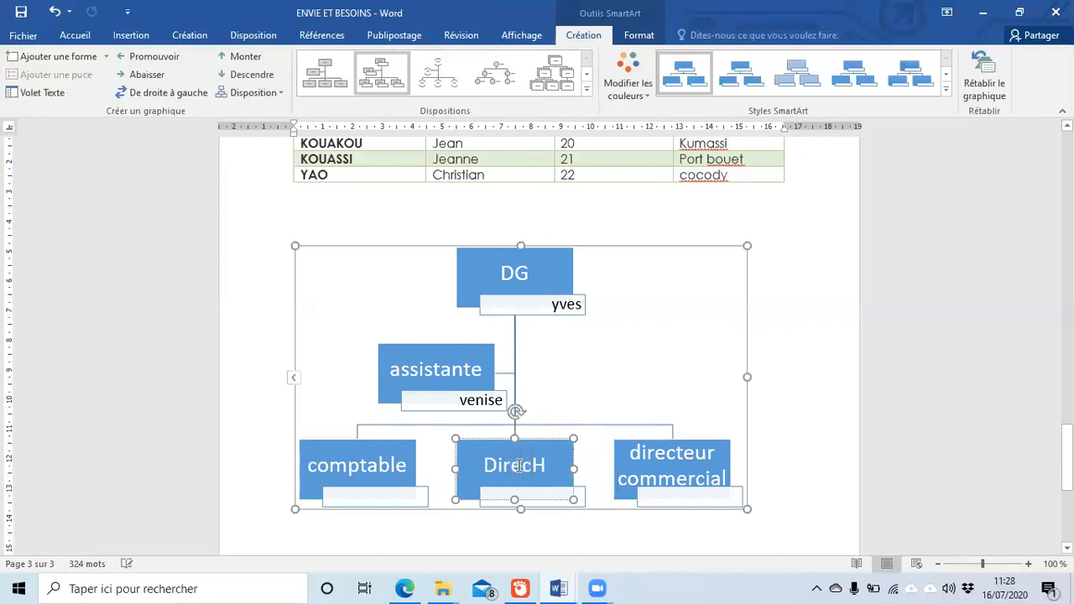
text(des )
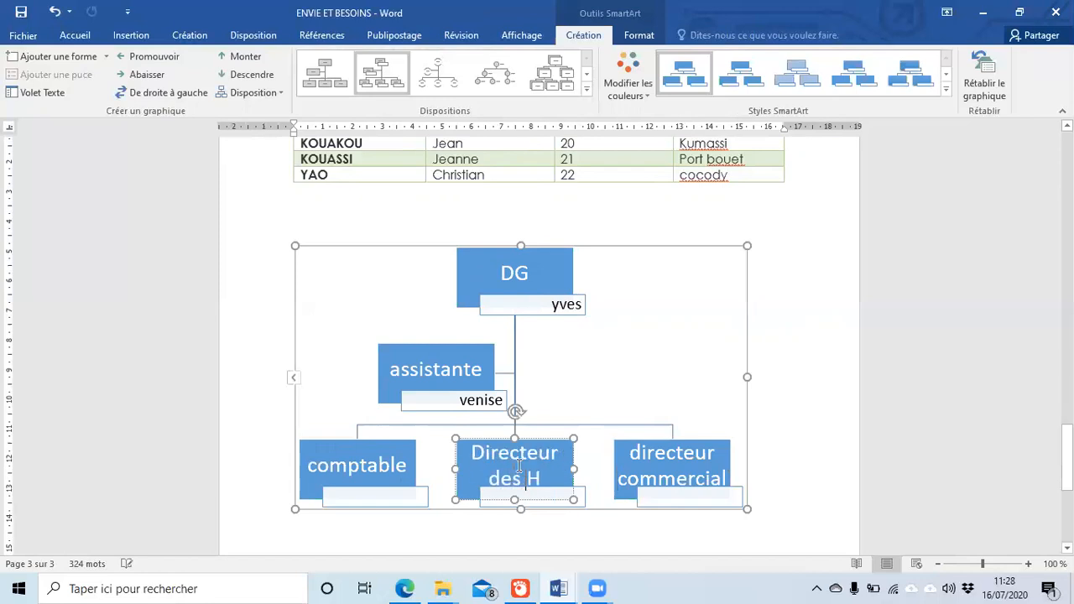
text(ressourc)
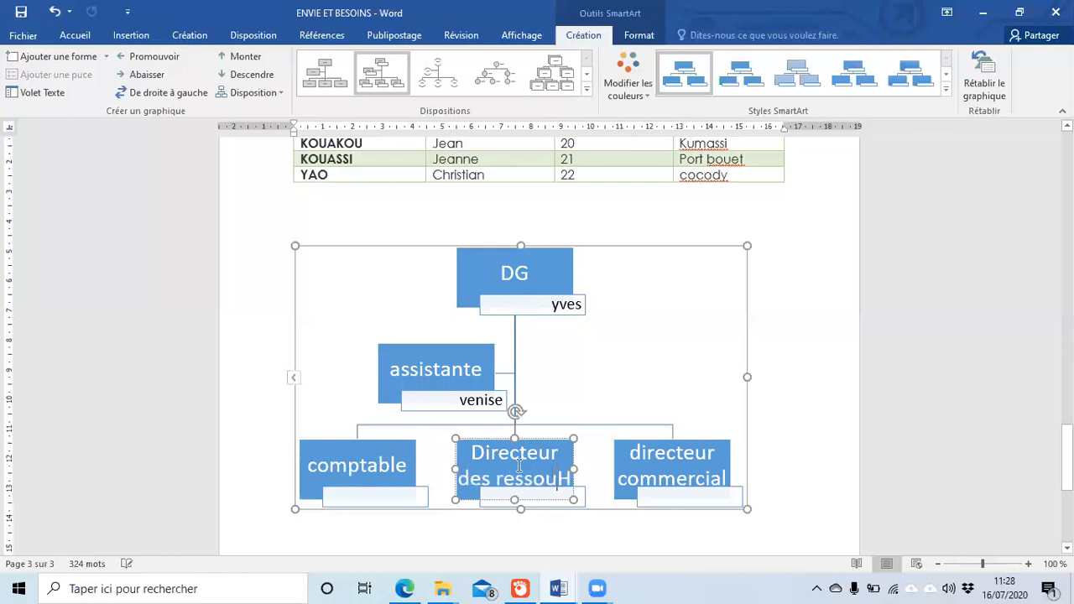
text(es)
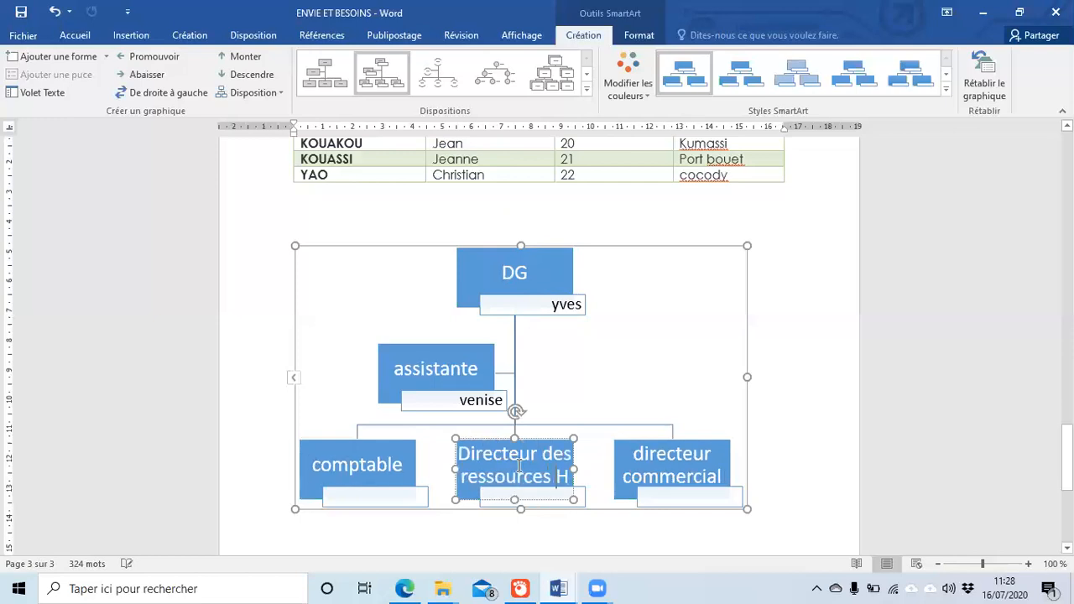
key(End)
text(umaines)
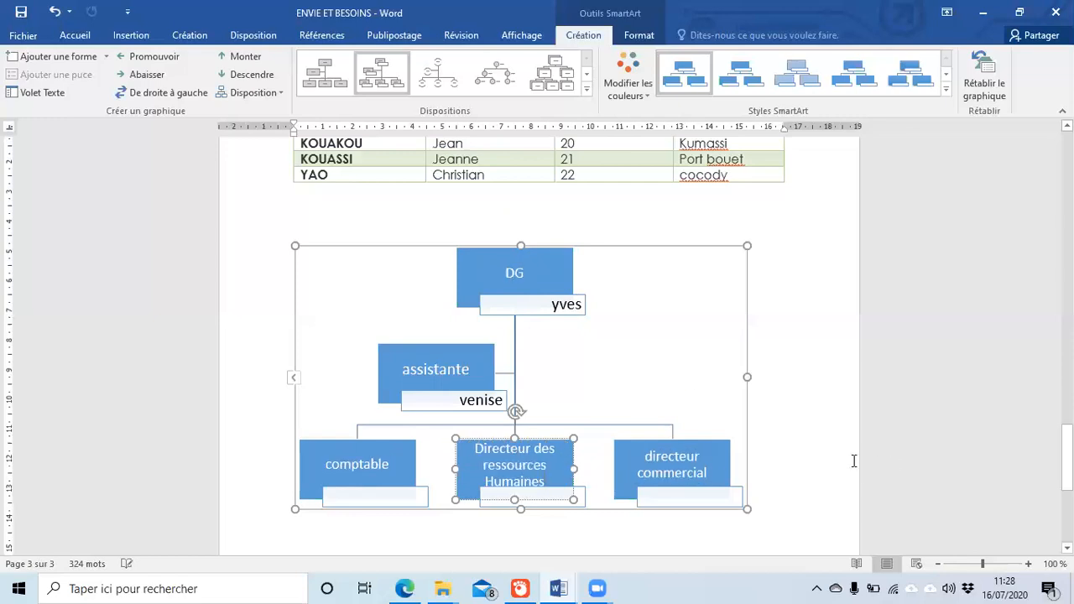
click(833, 482)
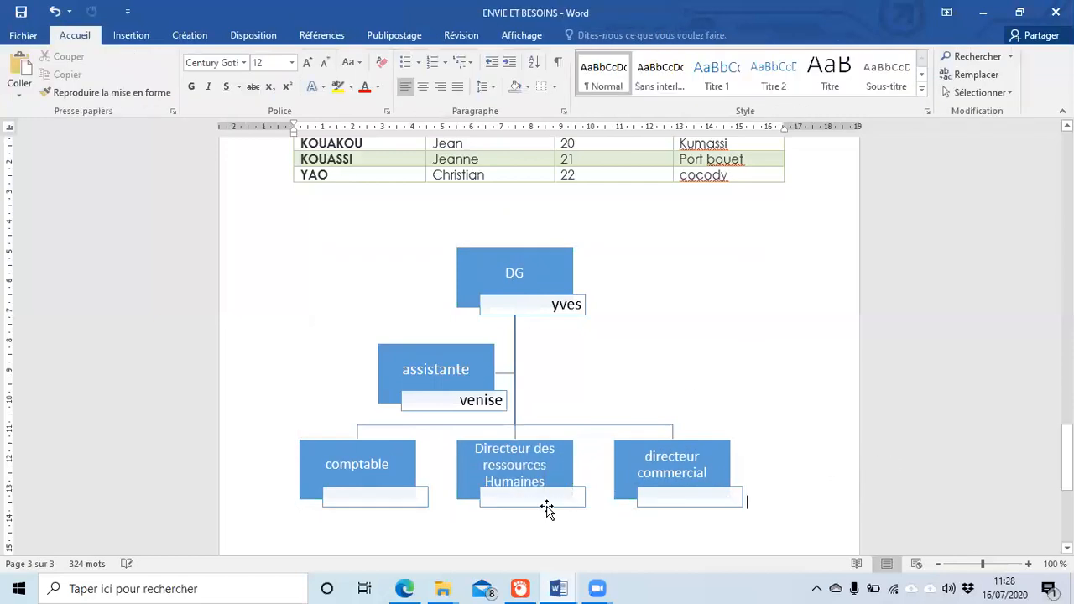
Step: Enter a person's name in the label under each of the three department boxes
click(367, 500)
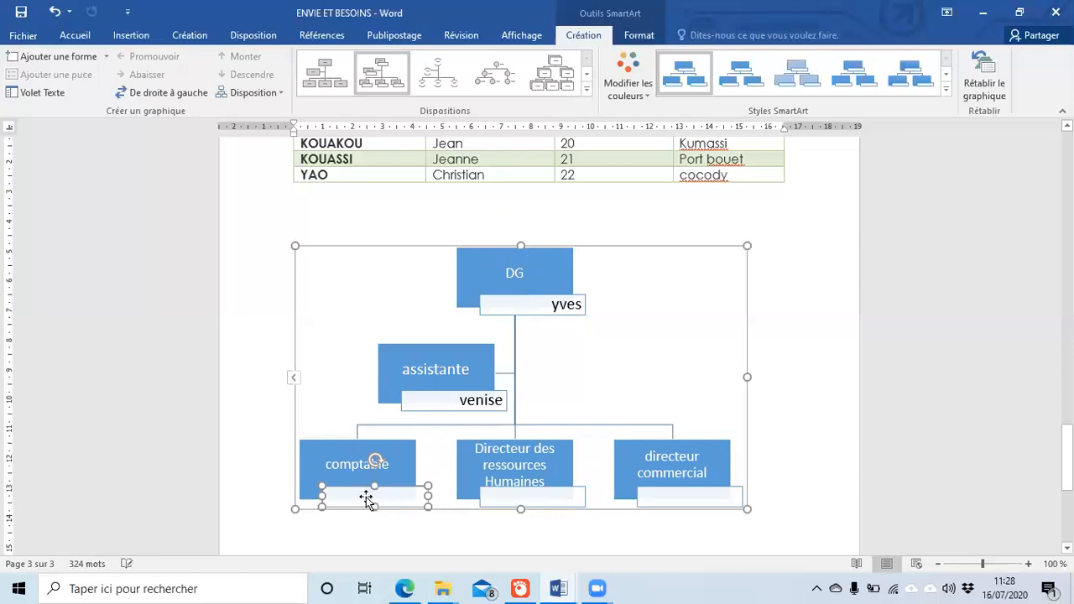
text(olivier)
click(527, 496)
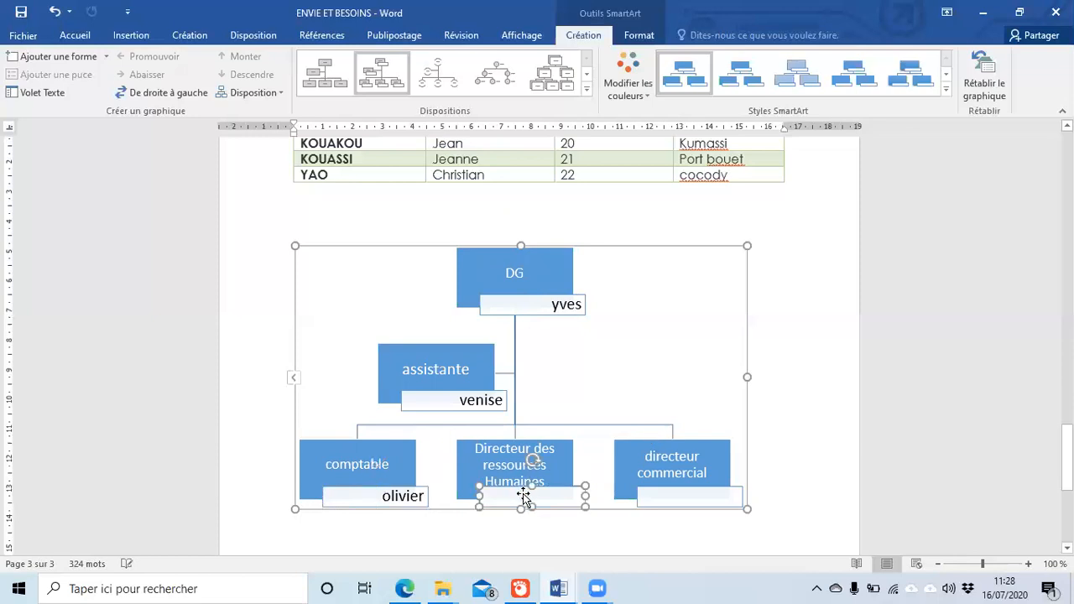
text(patricl)
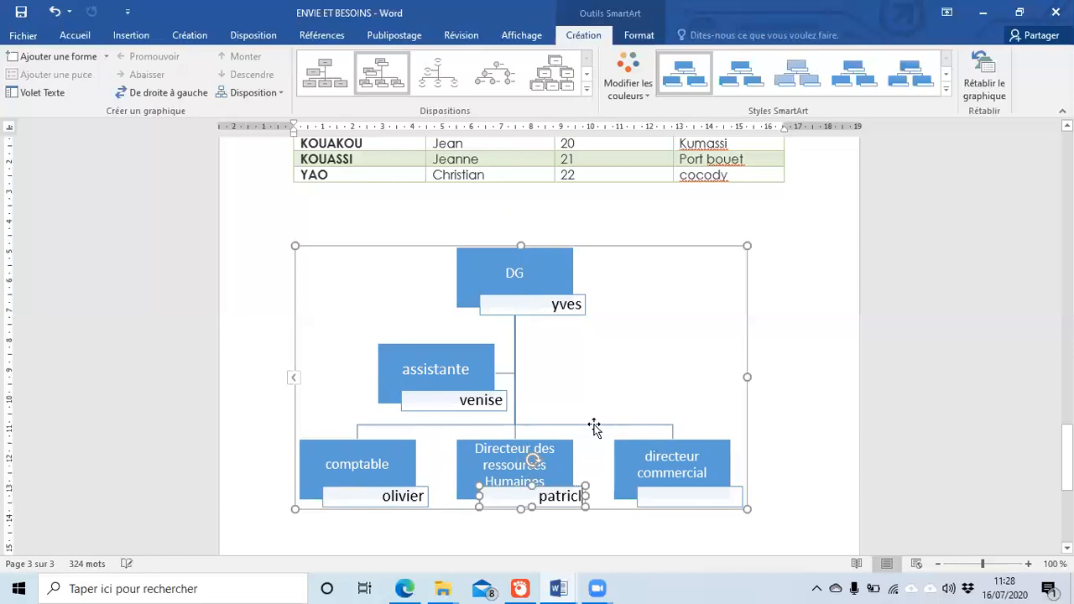
key(BackSpace)
text(k)
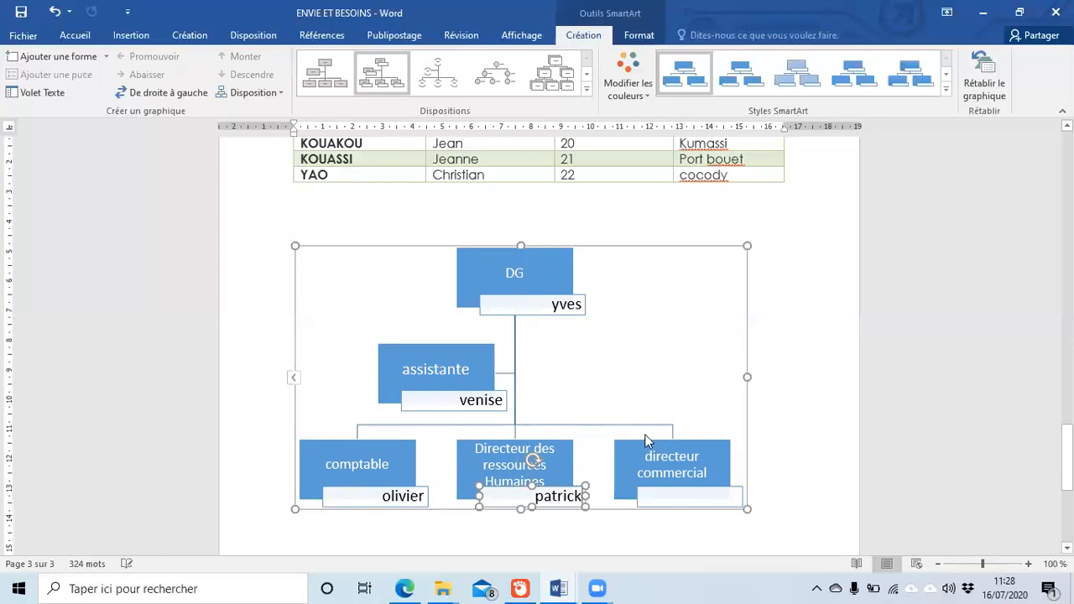
click(674, 501)
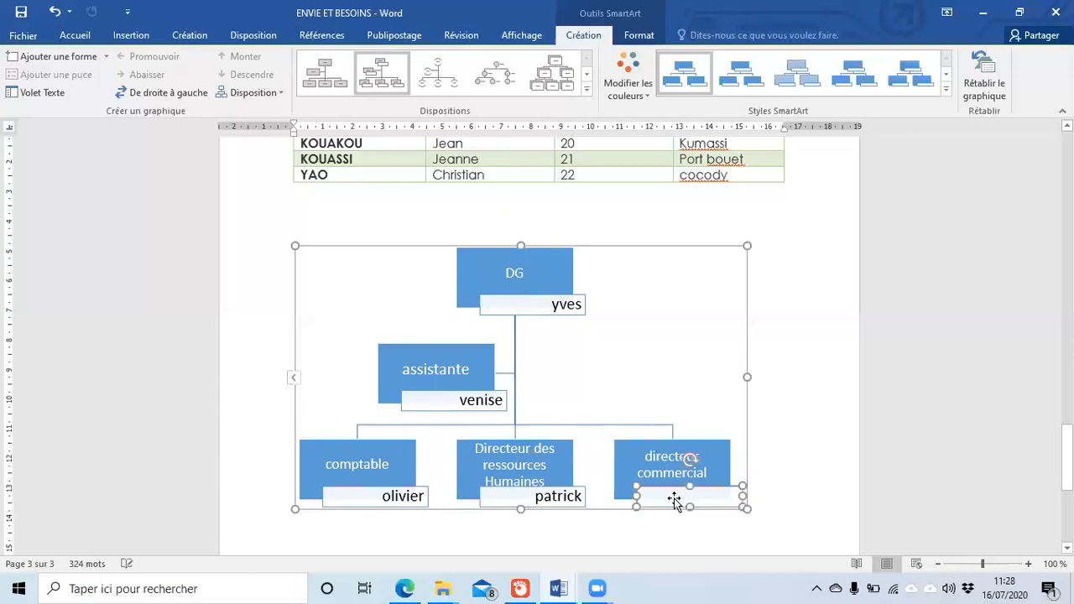
text(patrice)
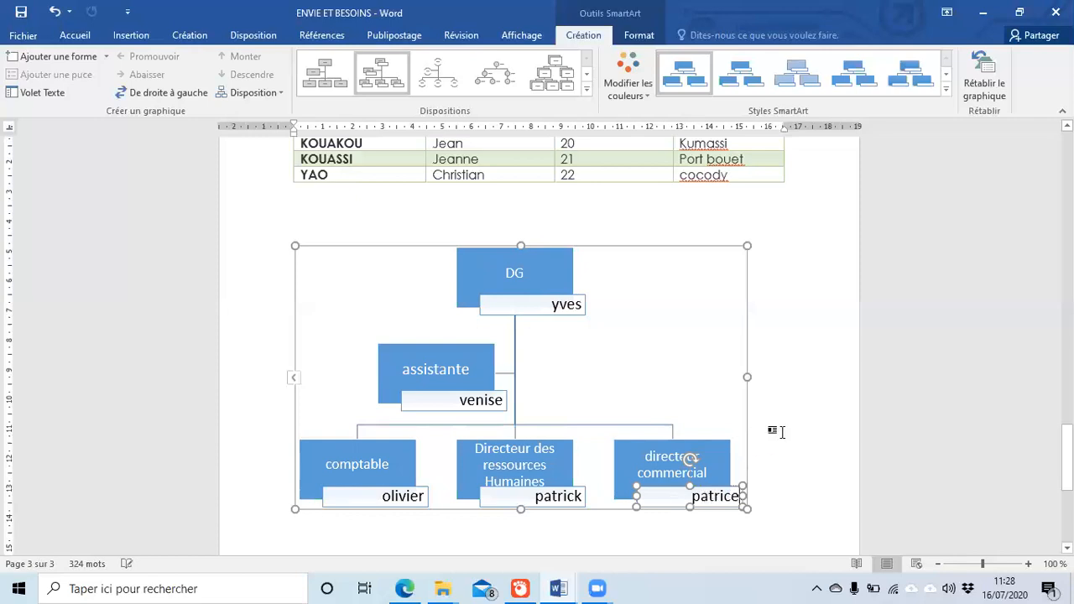
click(770, 430)
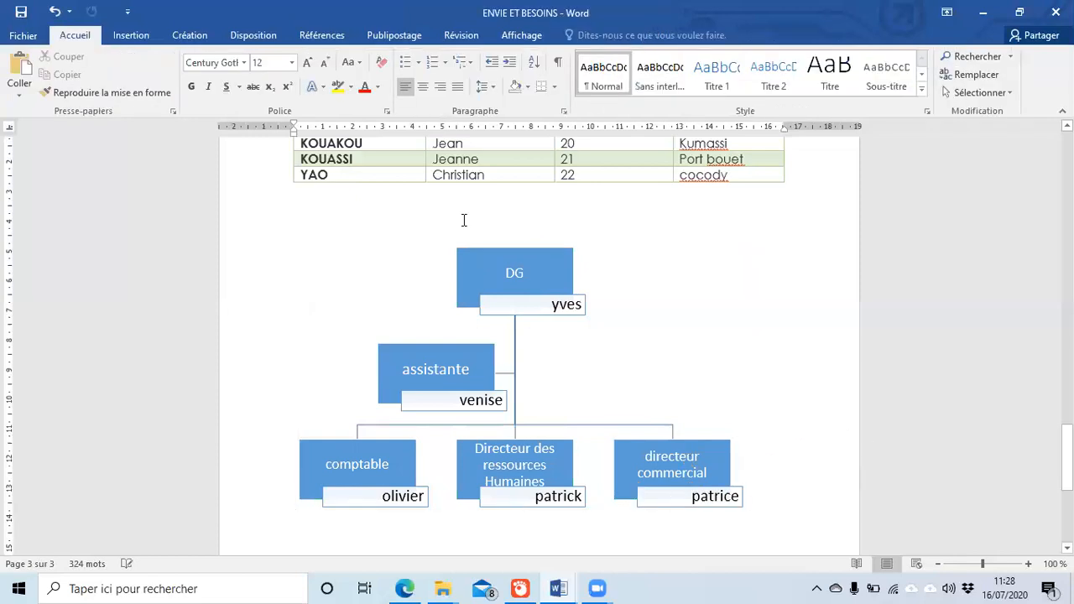
click(470, 268)
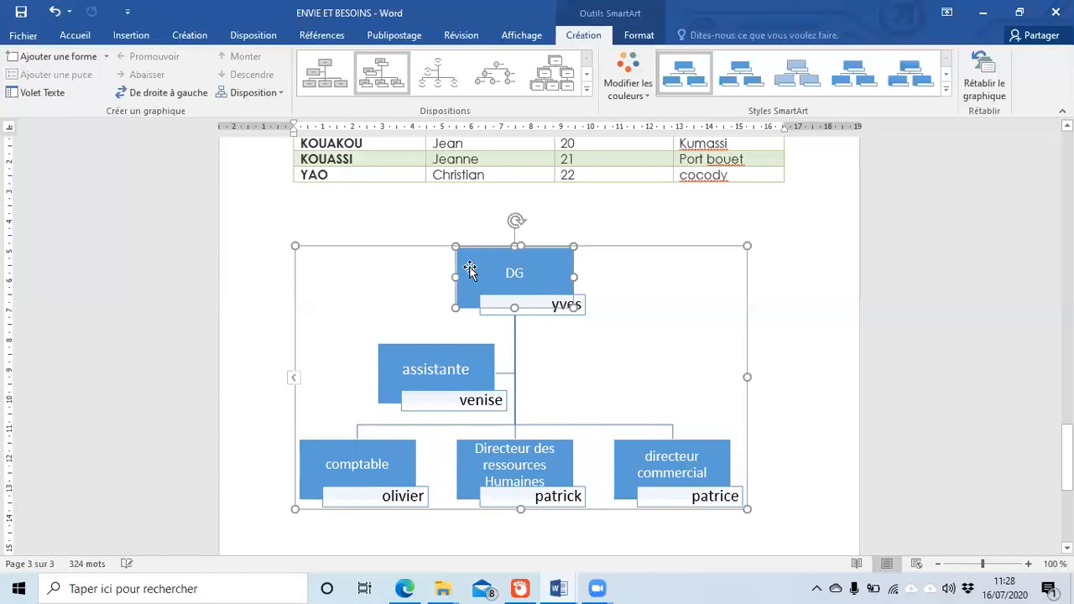
click(829, 336)
click(483, 284)
click(587, 89)
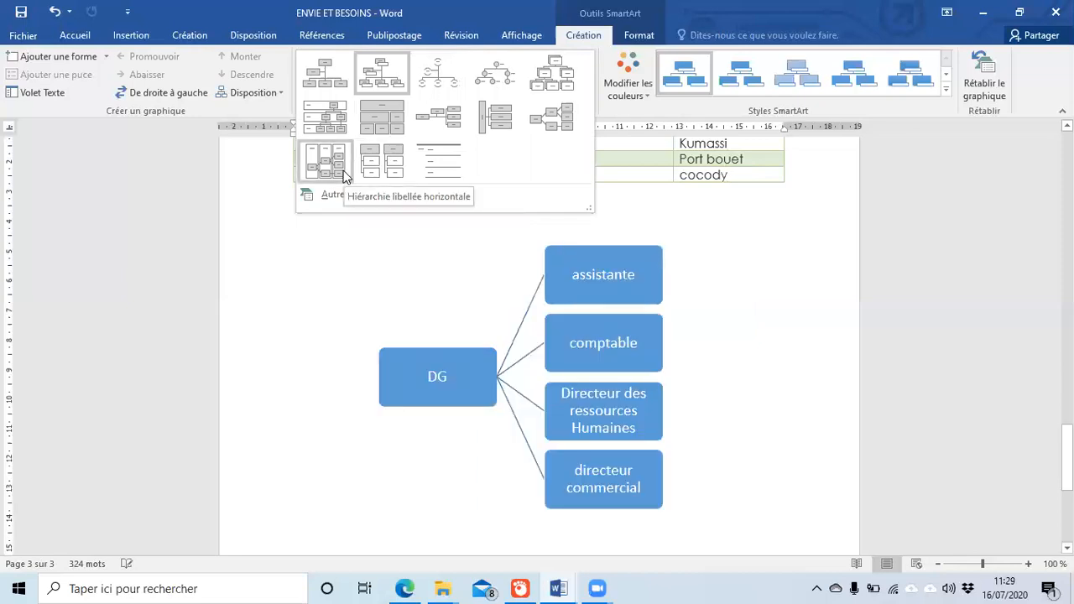
click(344, 175)
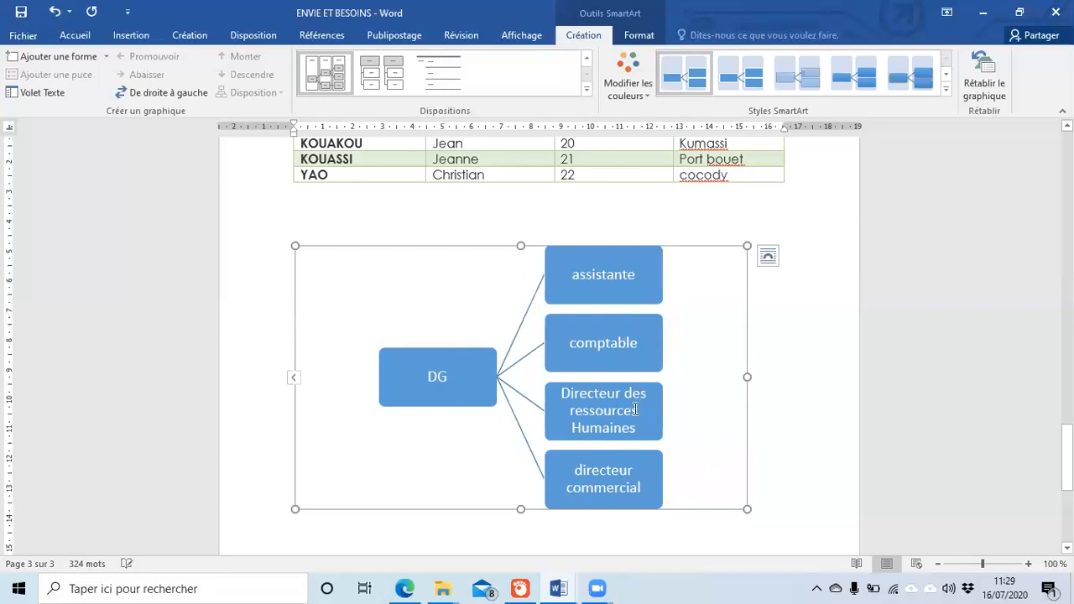
click(386, 82)
click(586, 71)
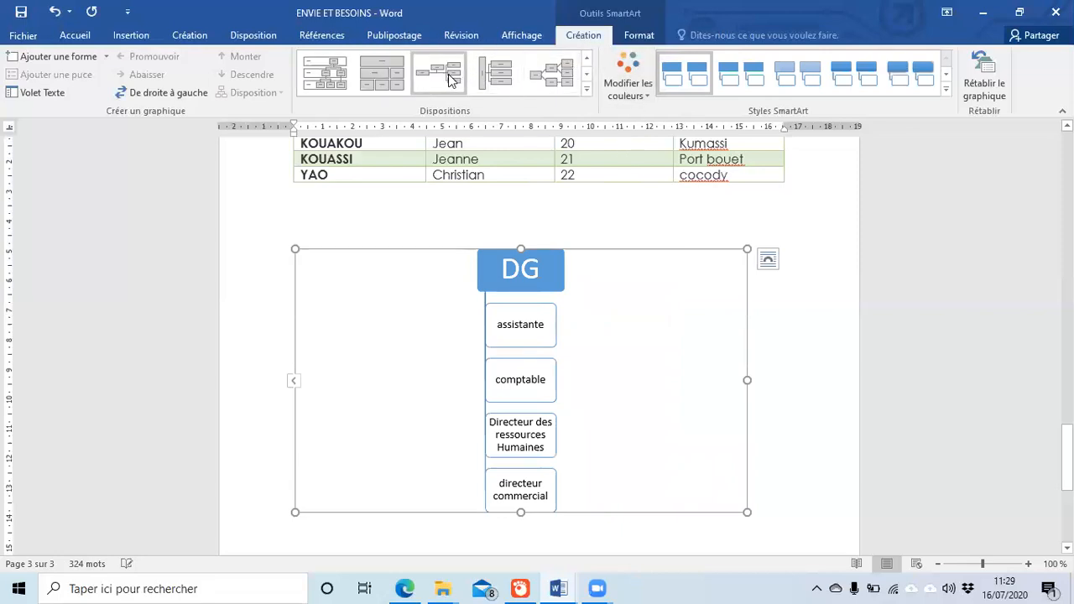
click(451, 79)
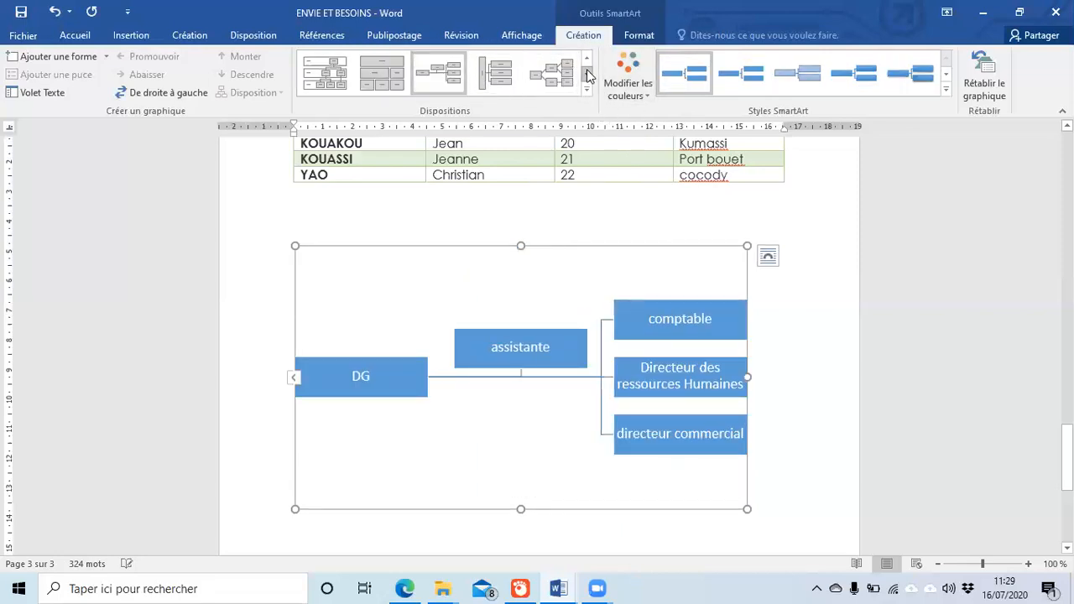
click(587, 74)
click(381, 86)
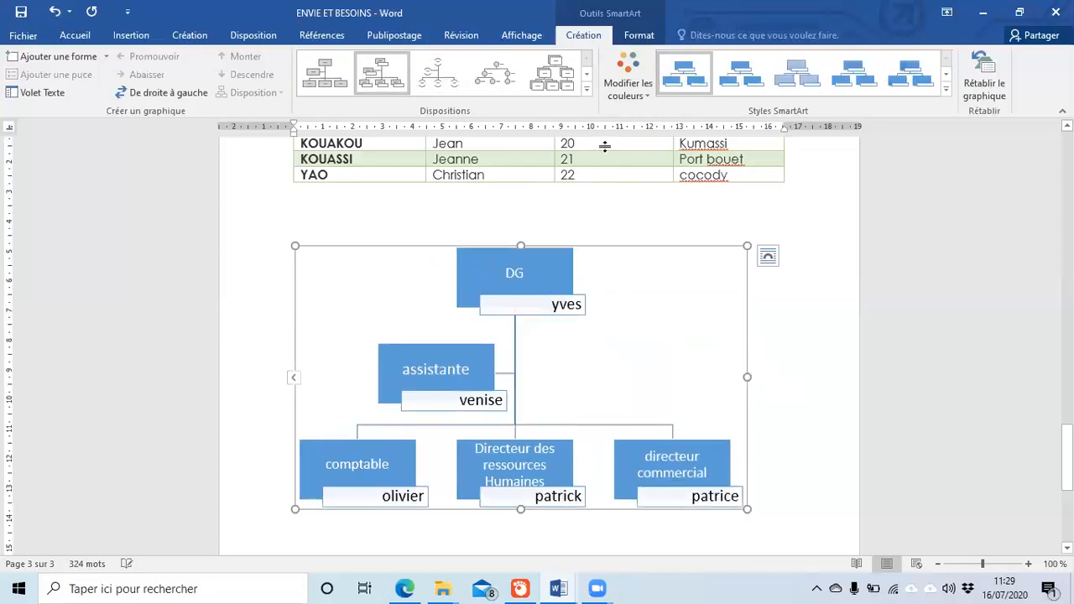
Step: Try a 3D SmartArt style, then settle on the flat Effet discret style
click(815, 75)
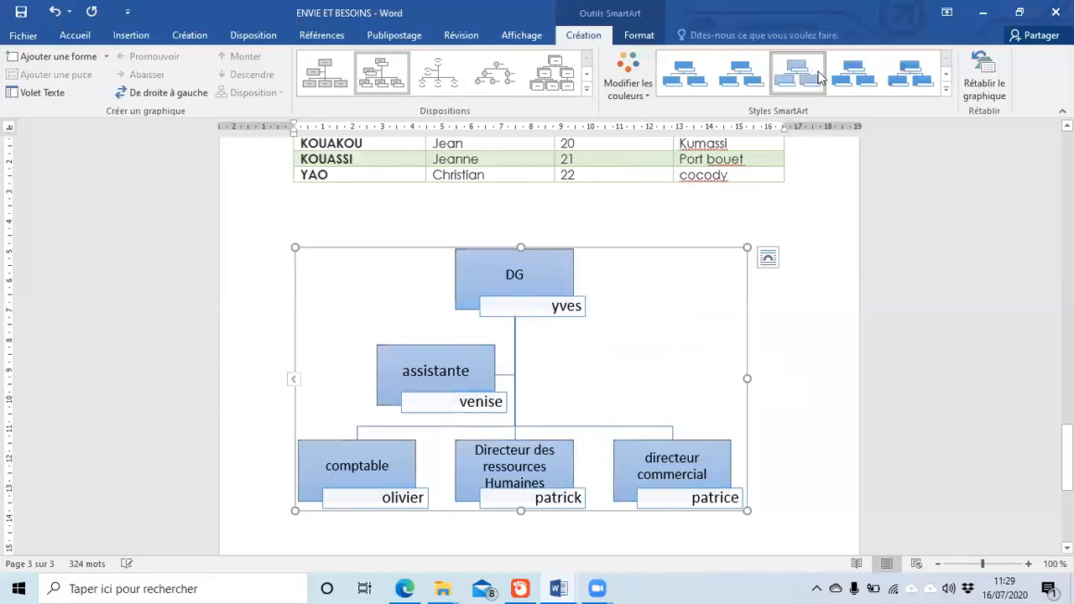
click(946, 89)
click(854, 200)
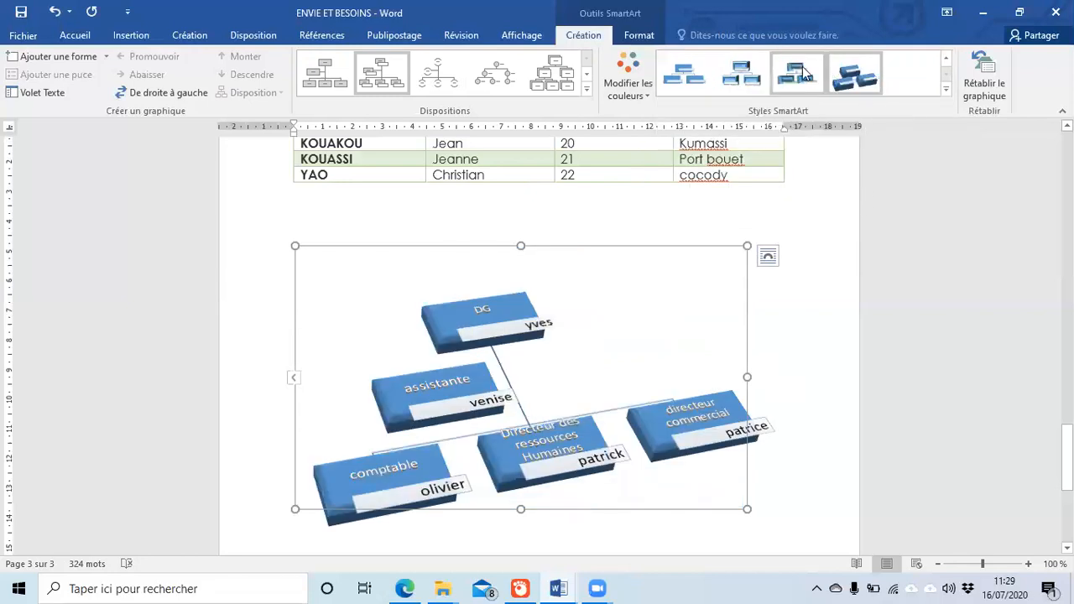
click(946, 89)
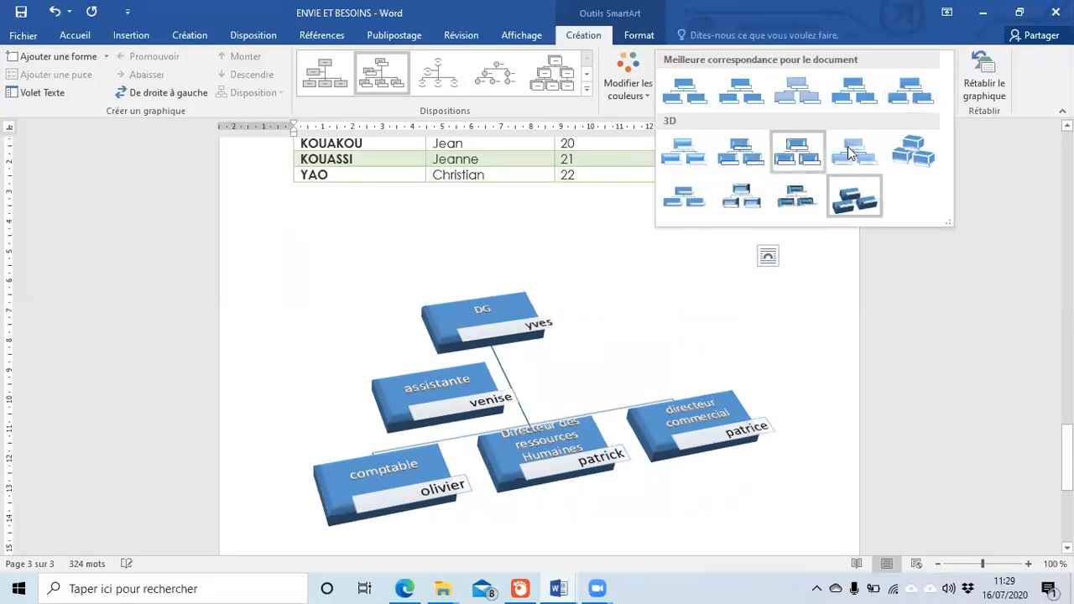
click(799, 93)
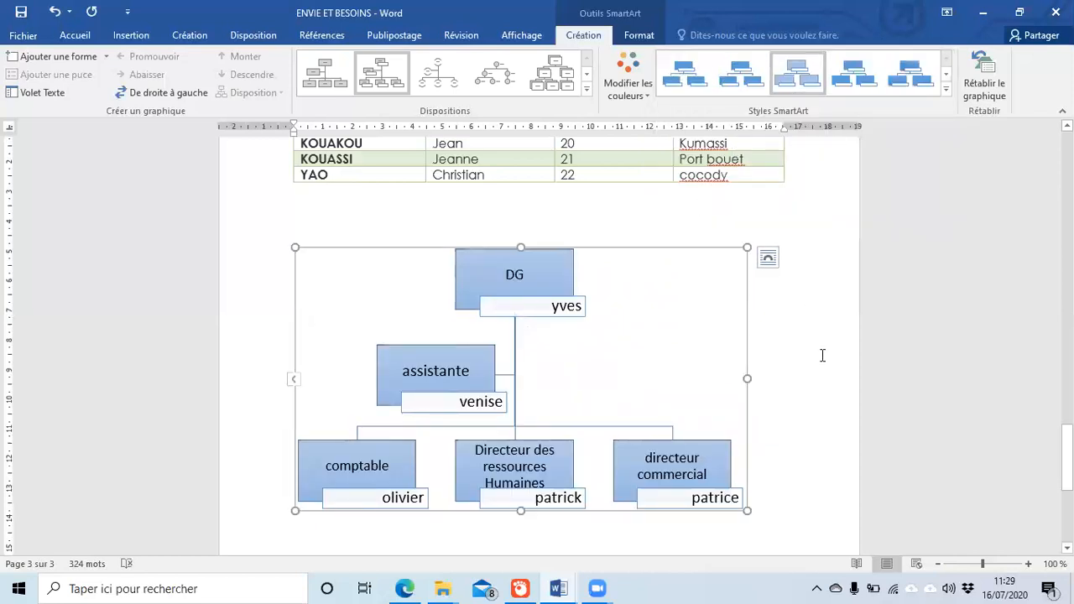
Step: Recolour the org chart with the second En couleur scheme (blue, grey, orange, salmon)
click(642, 93)
click(688, 204)
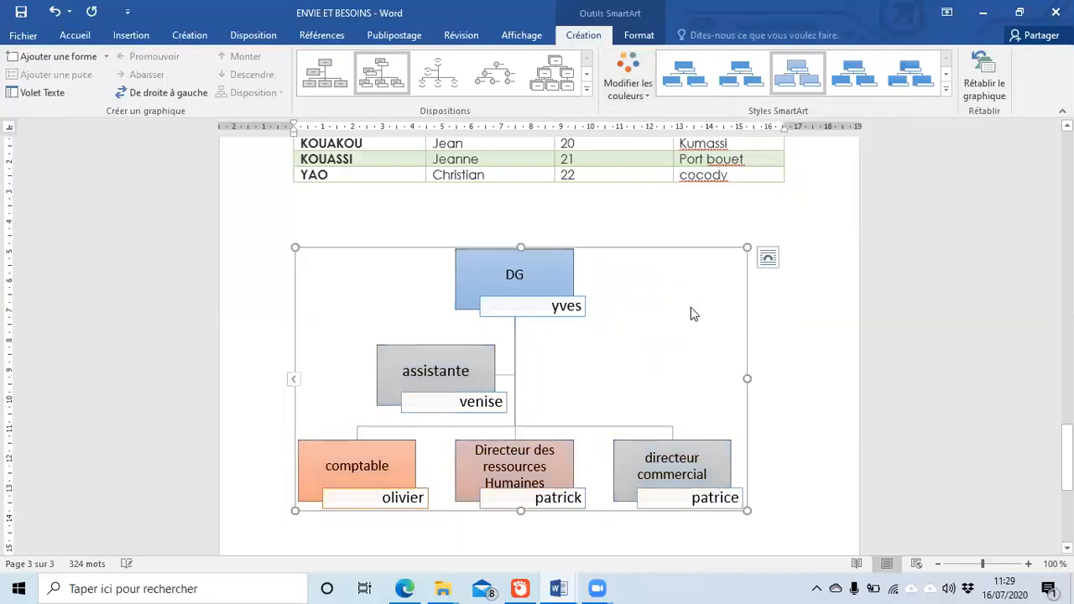
click(767, 379)
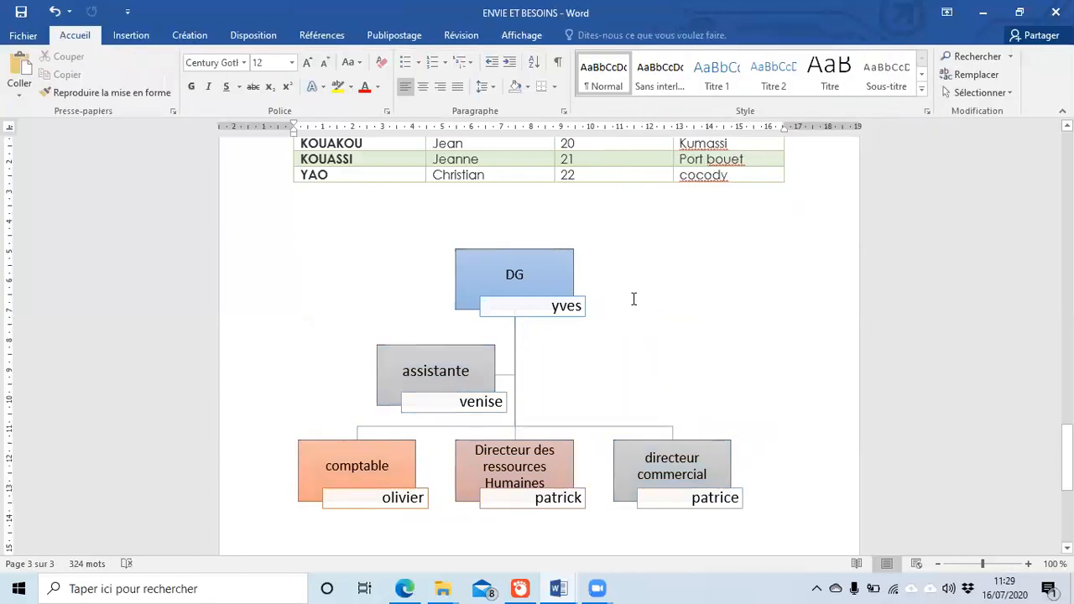
scroll(588, 252, up, 4)
scroll(569, 227, up, 4)
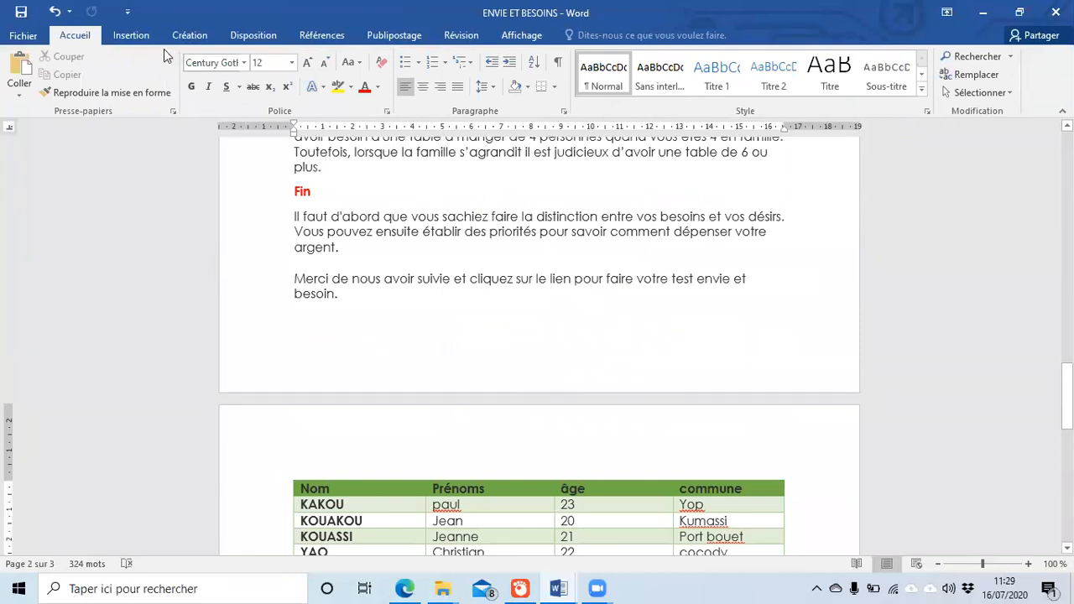
click(132, 35)
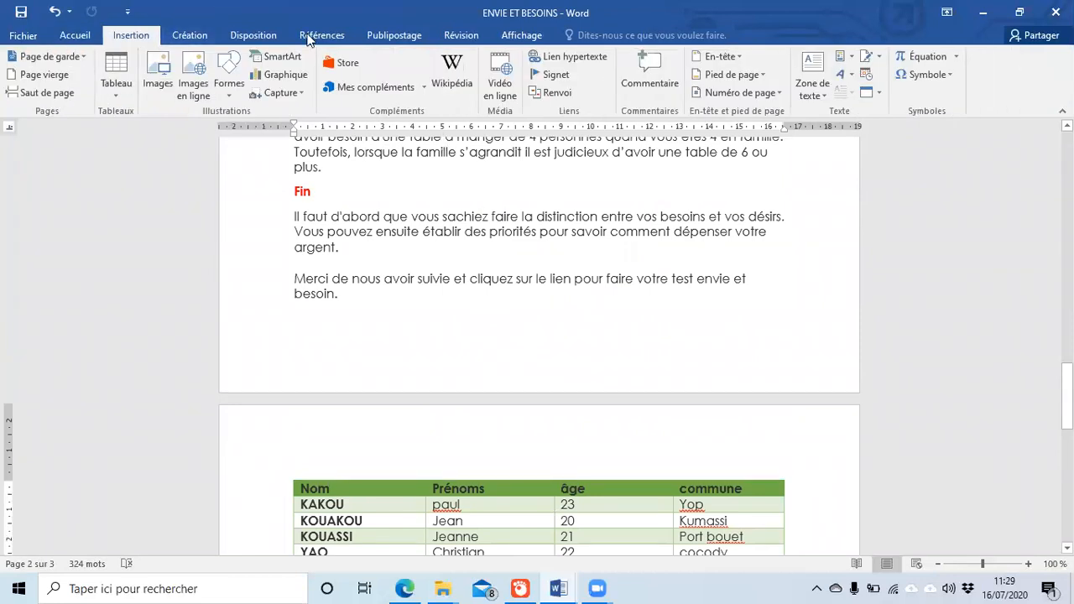
click(295, 58)
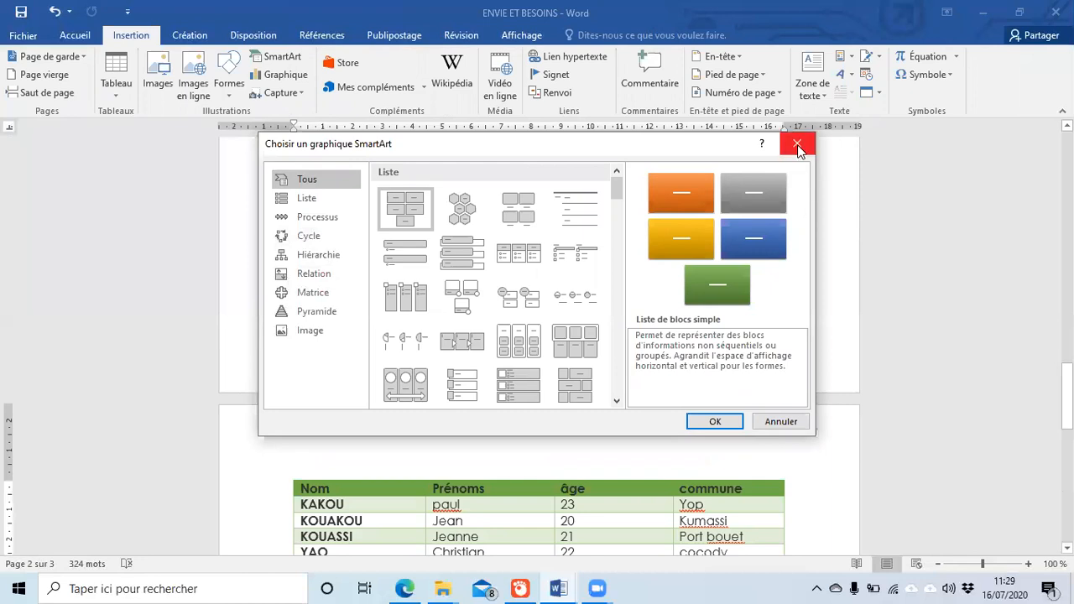
click(338, 238)
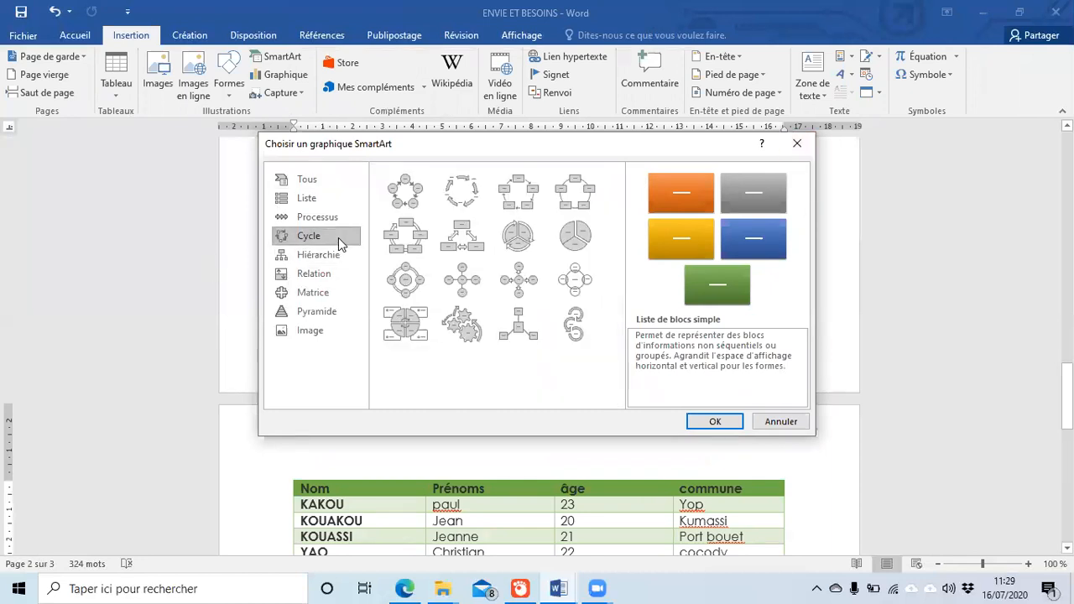
click(474, 203)
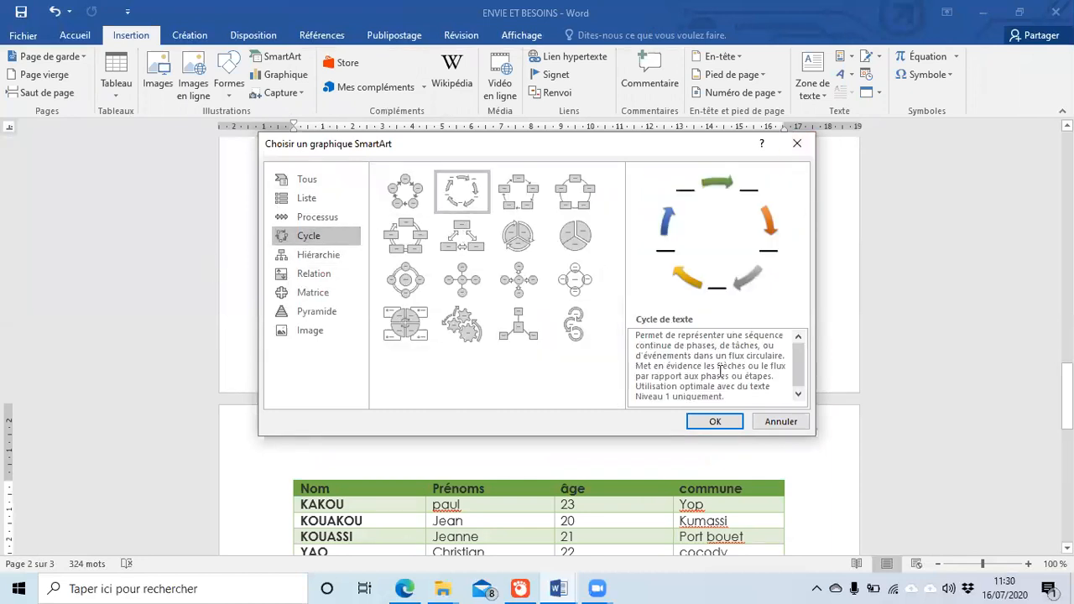
click(334, 277)
click(326, 313)
click(323, 329)
click(329, 311)
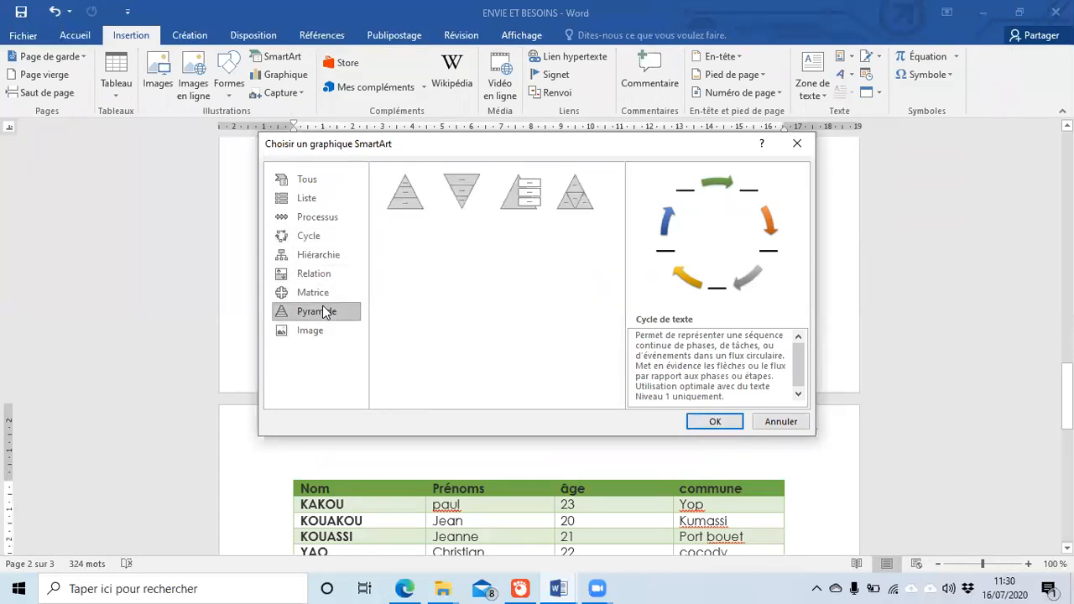
click(328, 274)
click(324, 218)
click(317, 200)
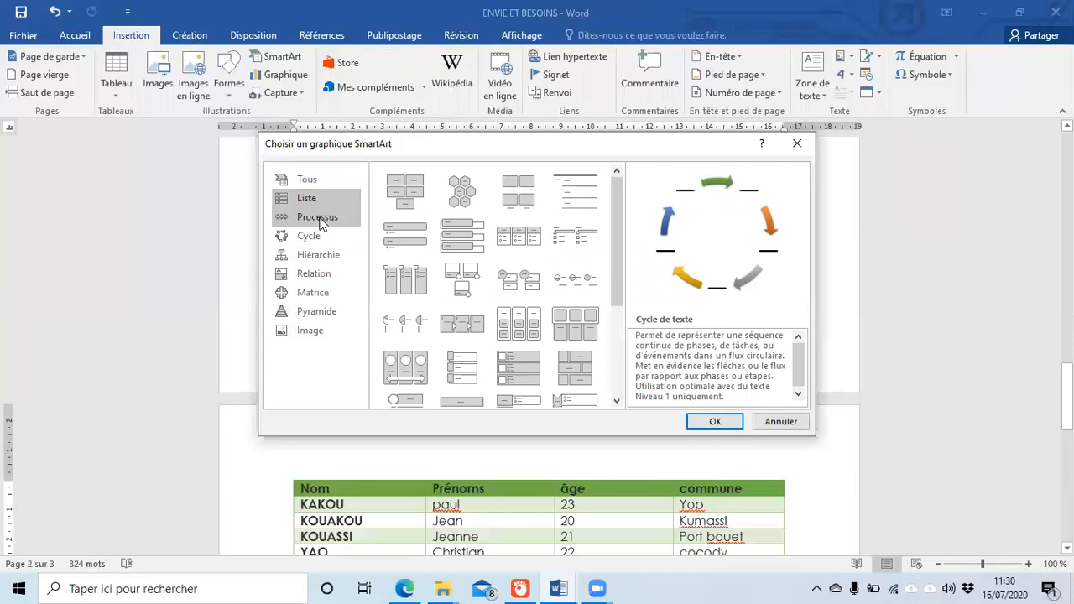
click(318, 219)
click(319, 254)
click(314, 292)
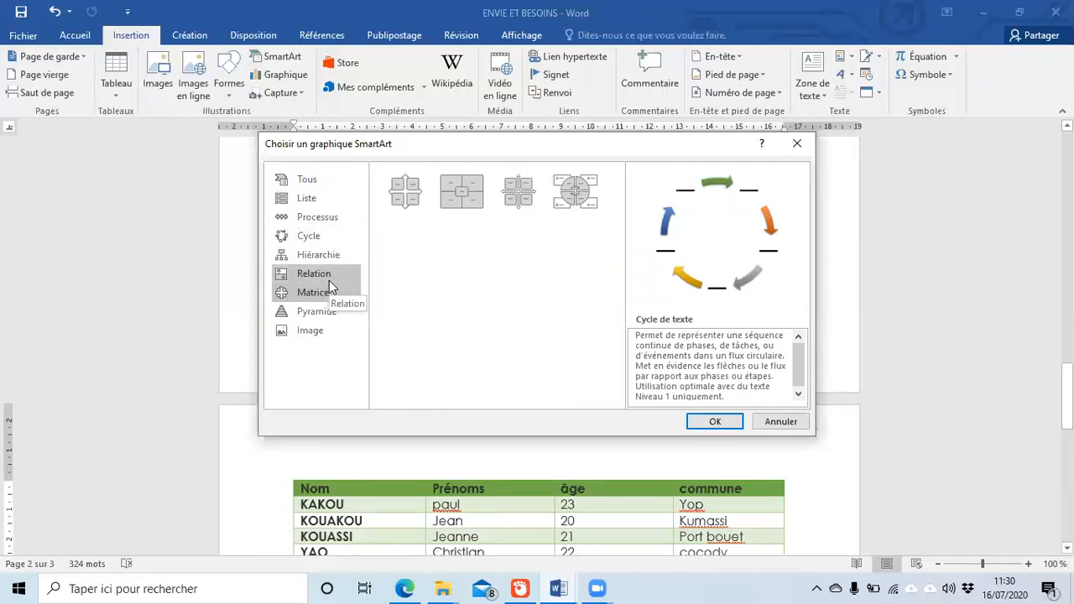
click(322, 331)
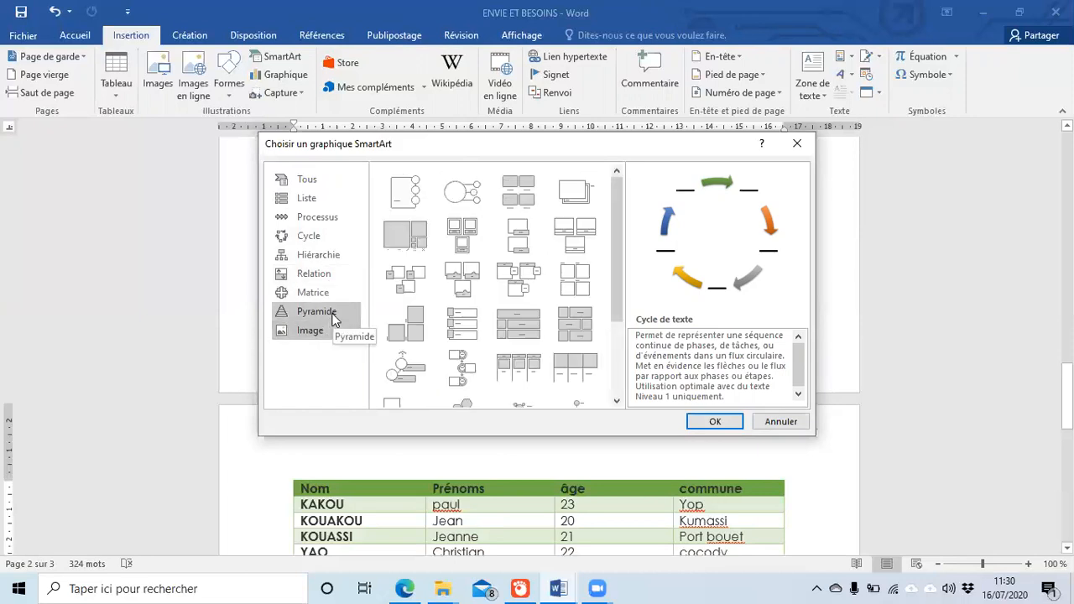
click(325, 256)
click(305, 242)
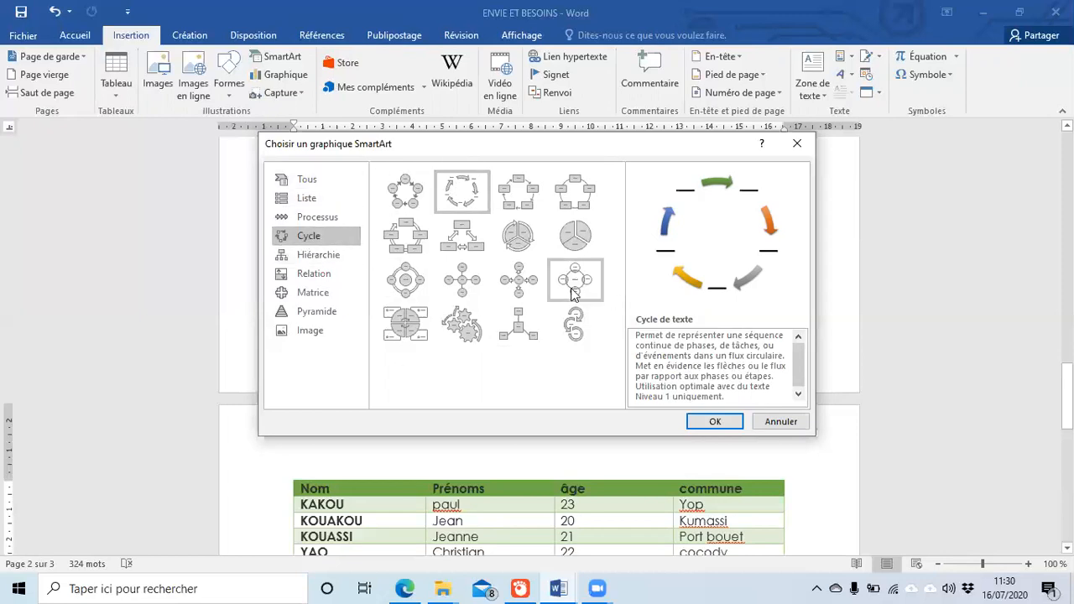
click(302, 218)
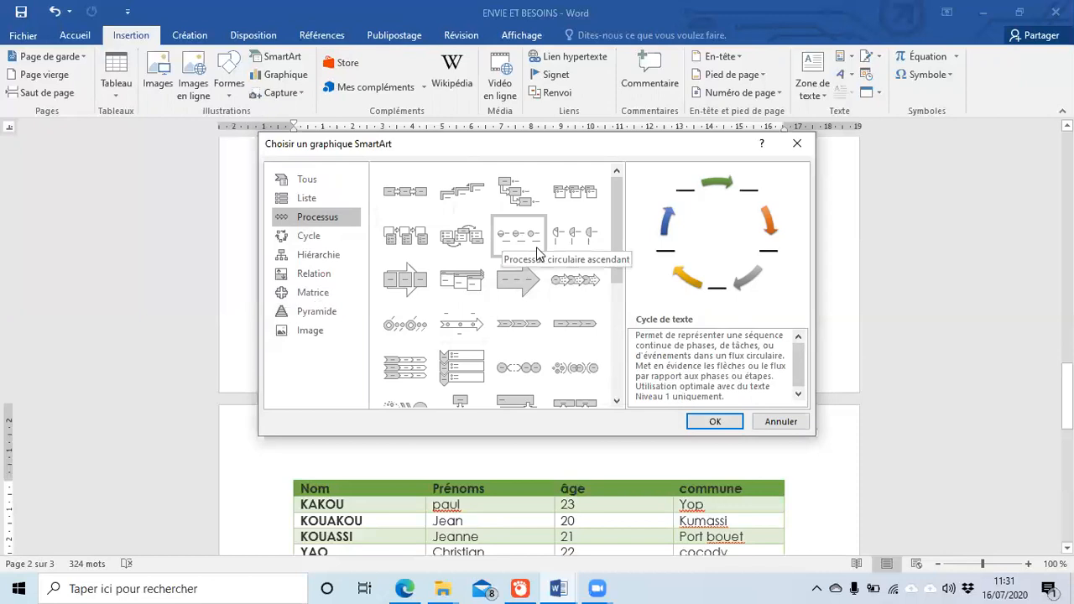
click(781, 422)
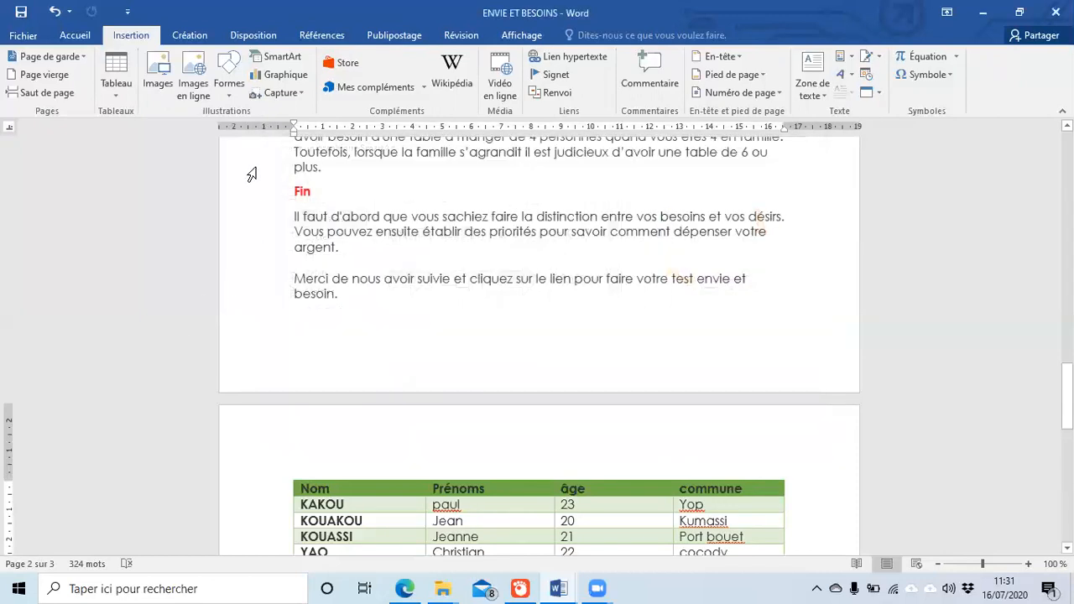
Step: Insert a Page vierge below the org chart so the report runs to four pages
scroll(256, 193, up, 3)
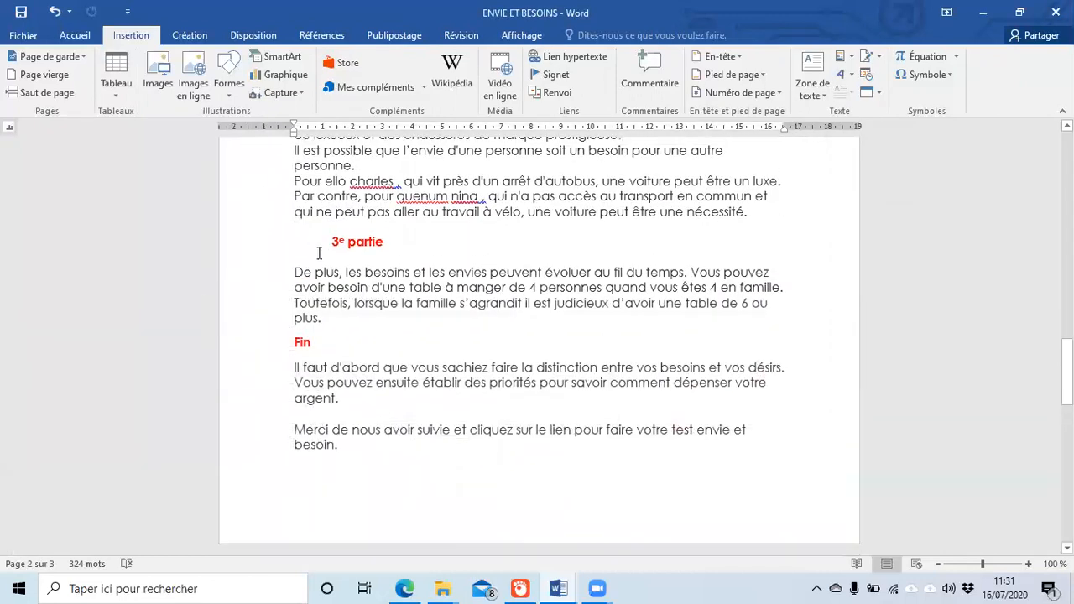
scroll(311, 248, down, 2)
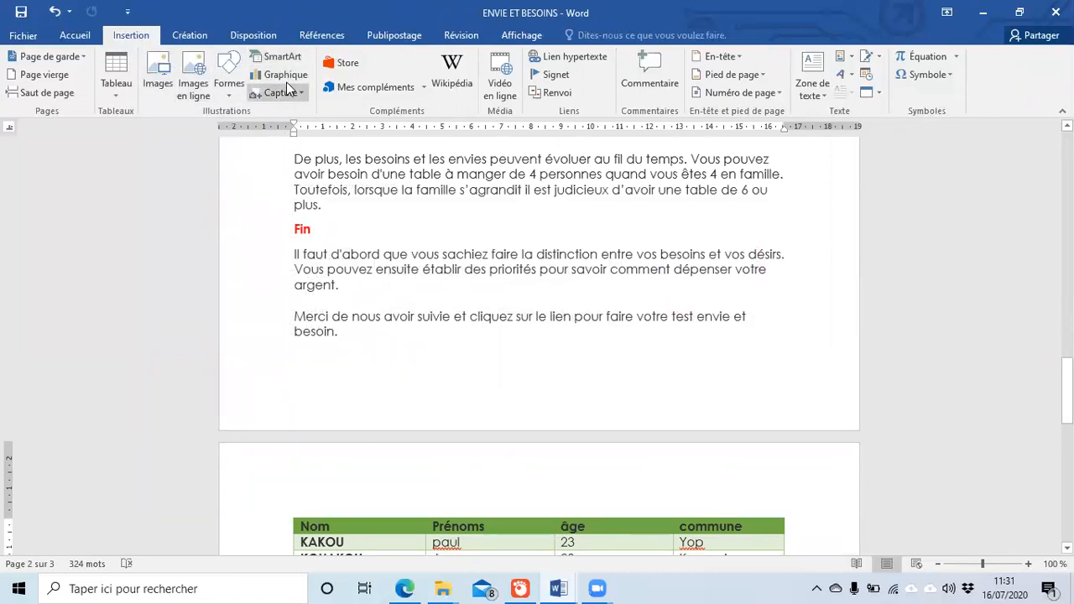
scroll(290, 76, down, 1)
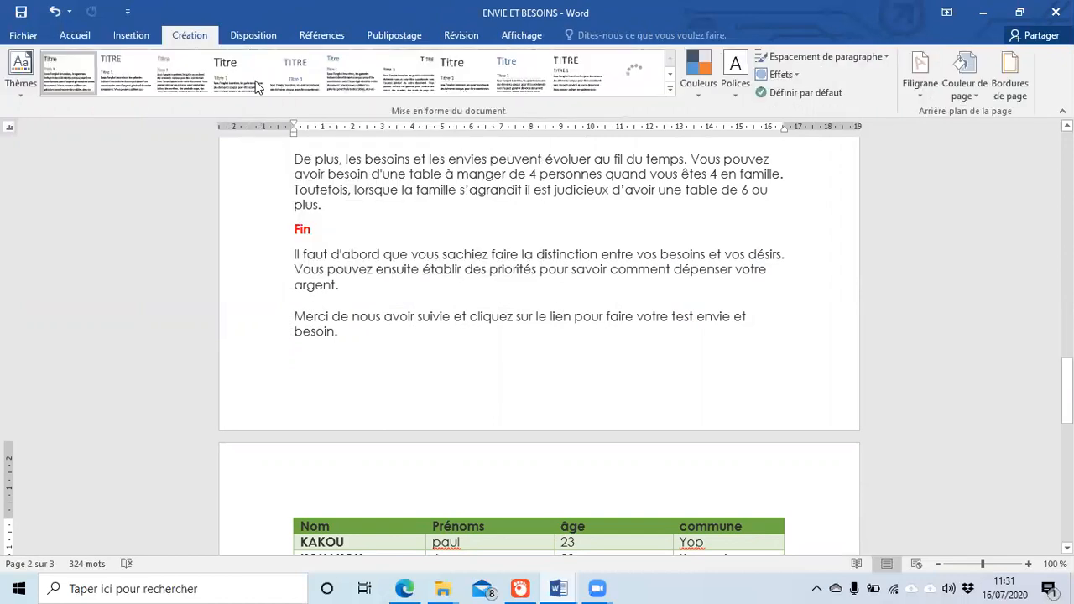
click(143, 40)
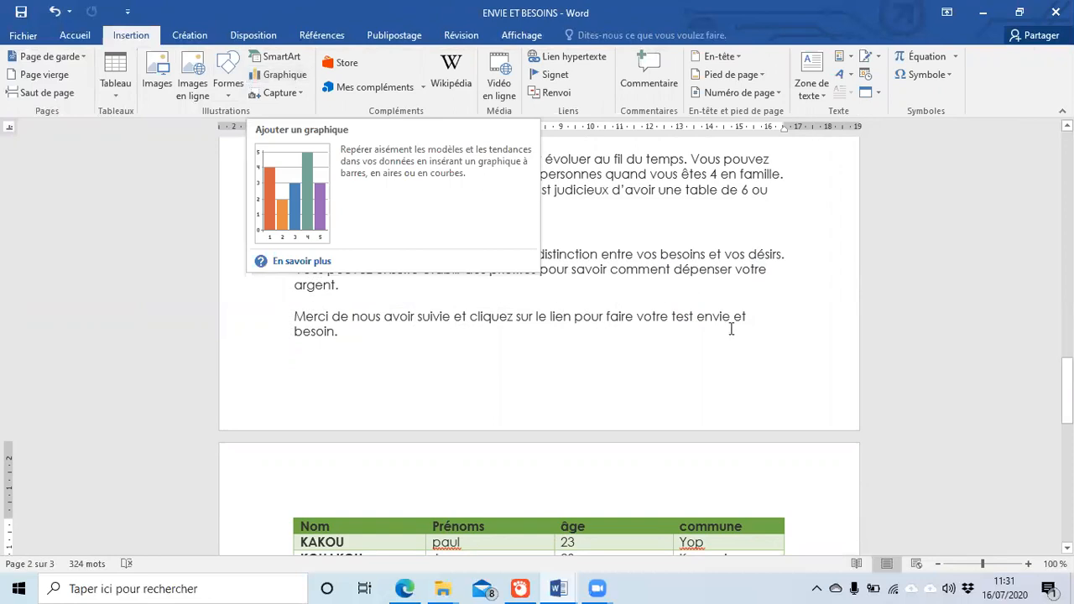
scroll(728, 328, down, 10)
scroll(705, 319, down, 3)
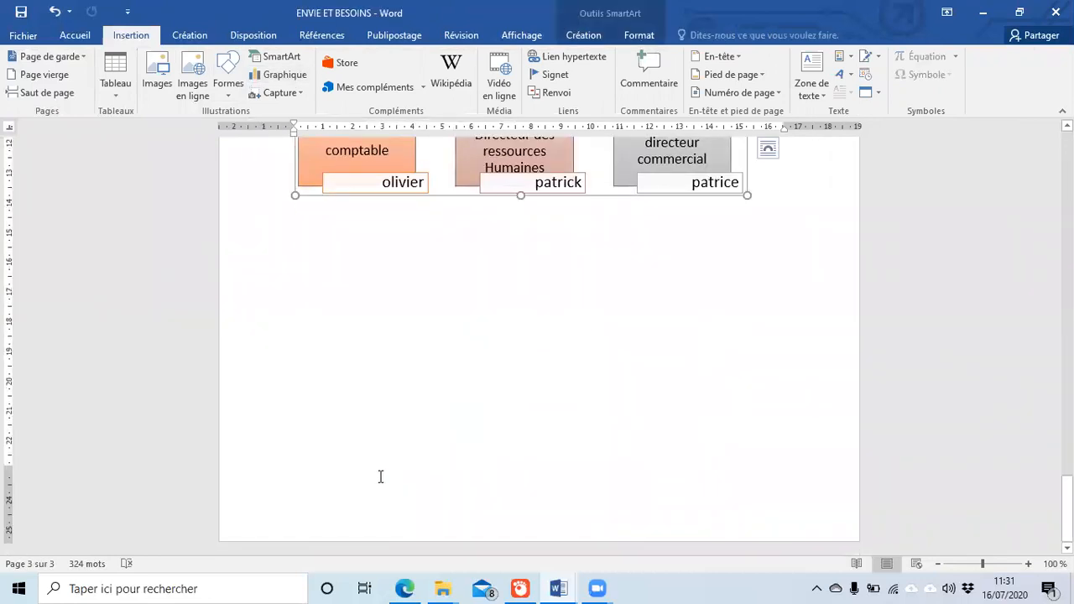
click(518, 434)
scroll(475, 468, up, 8)
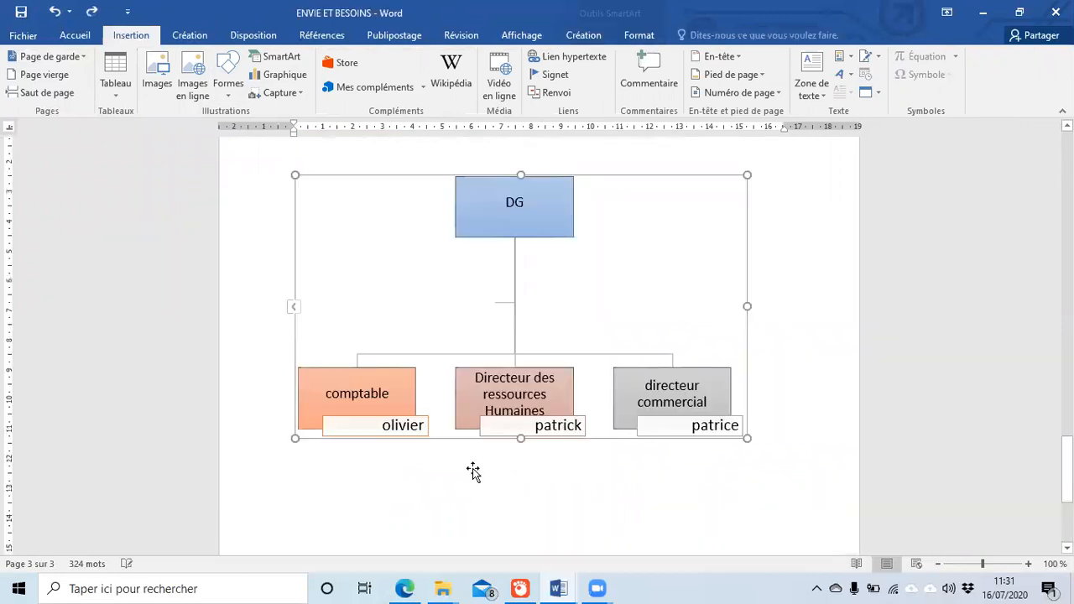
click(705, 352)
scroll(707, 343, down, 8)
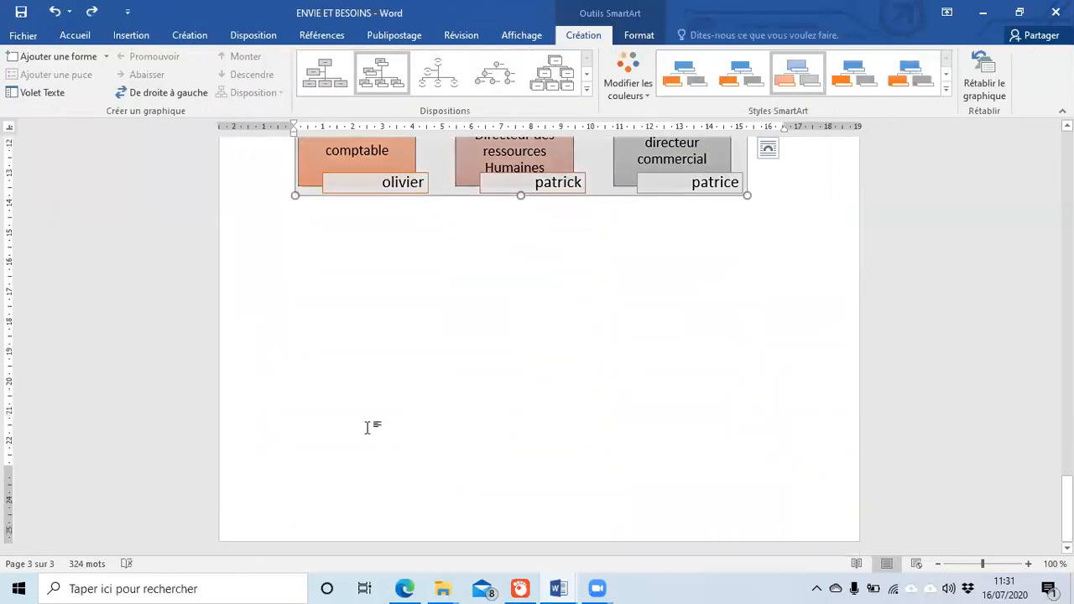
click(70, 34)
click(130, 37)
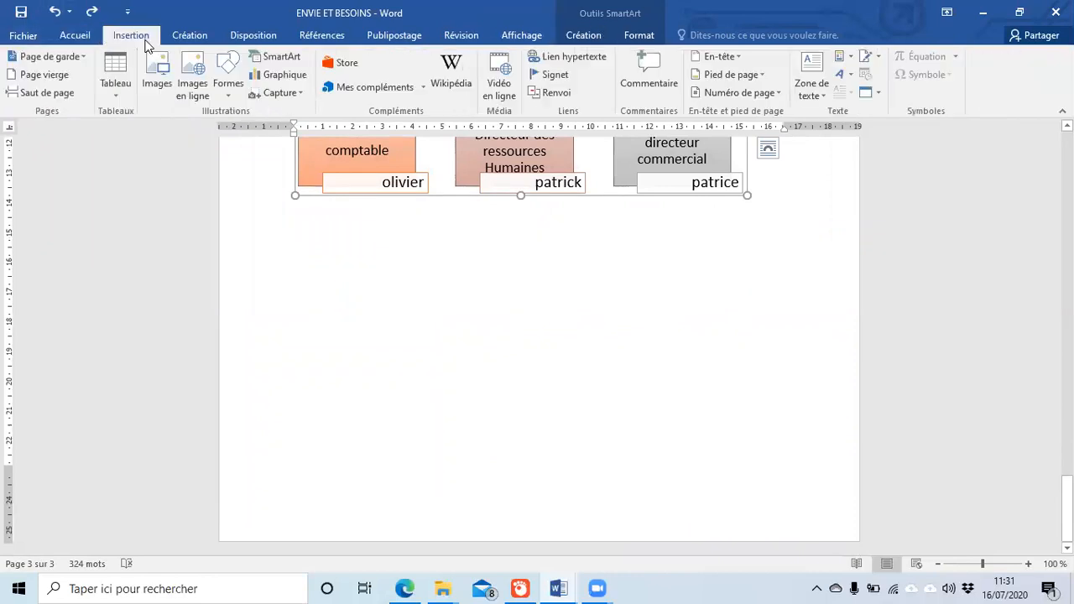
click(45, 75)
scroll(379, 232, up, 3)
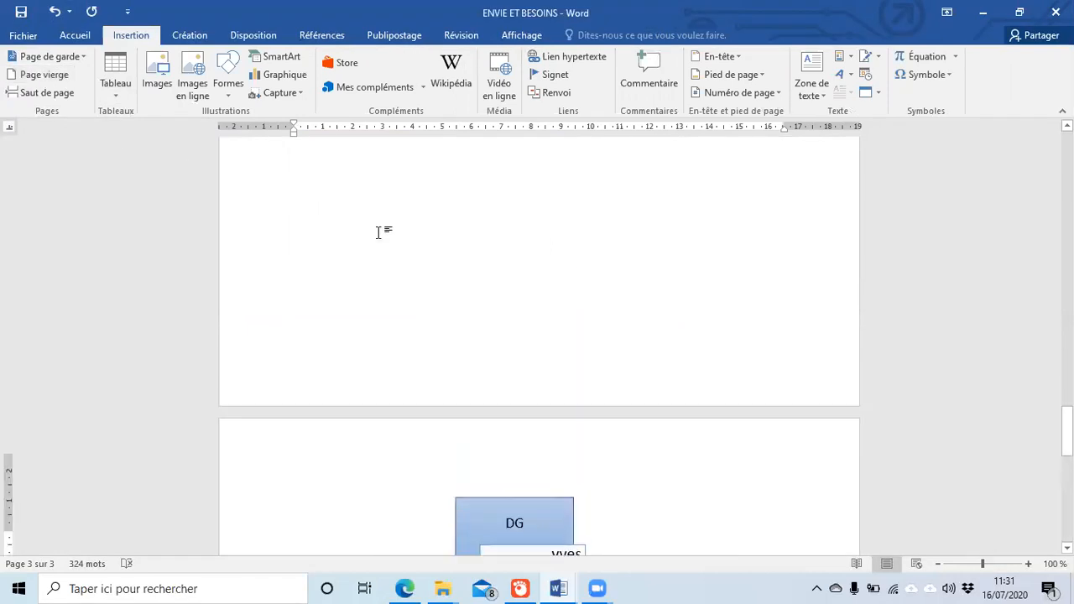
scroll(378, 233, up, 10)
scroll(372, 274, down, 12)
scroll(371, 277, down, 10)
Step: Add a page break and insert a Histogramme groupé chart on the new page
click(467, 451)
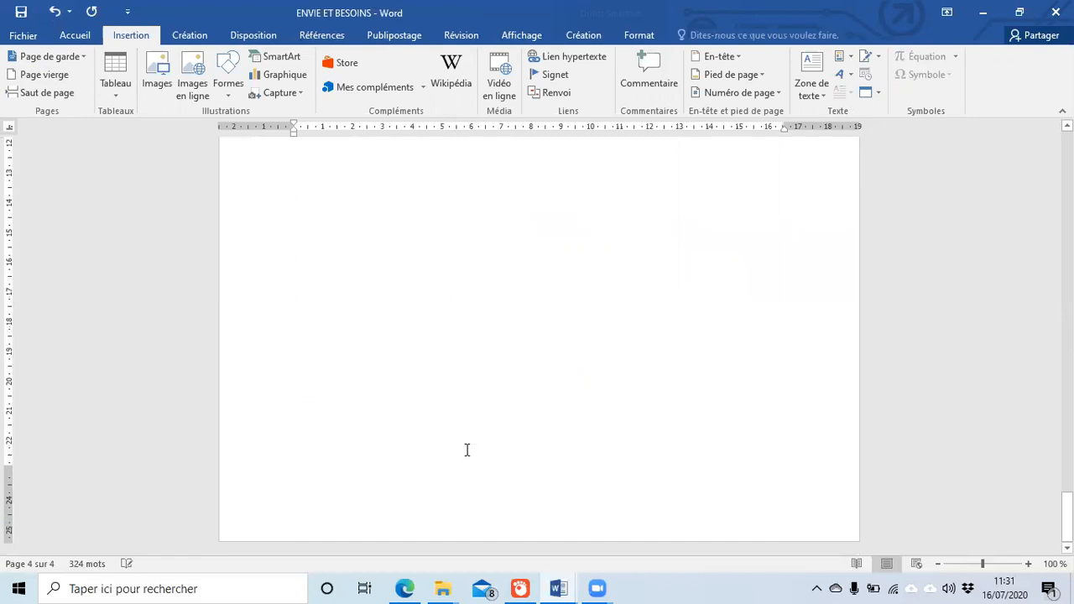
key(ctrl+Return)
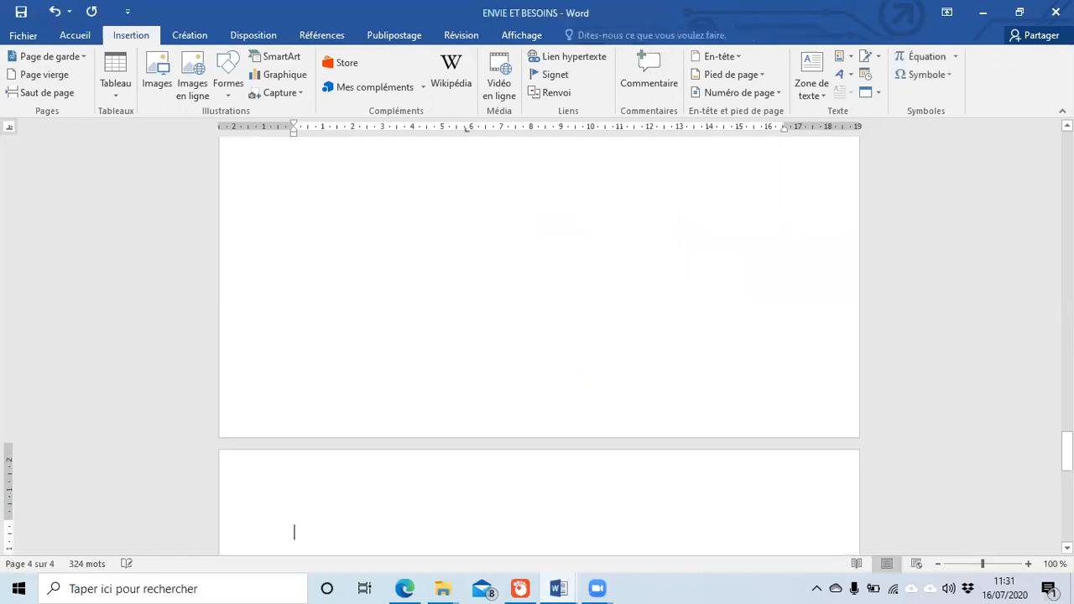
scroll(486, 377, down, 5)
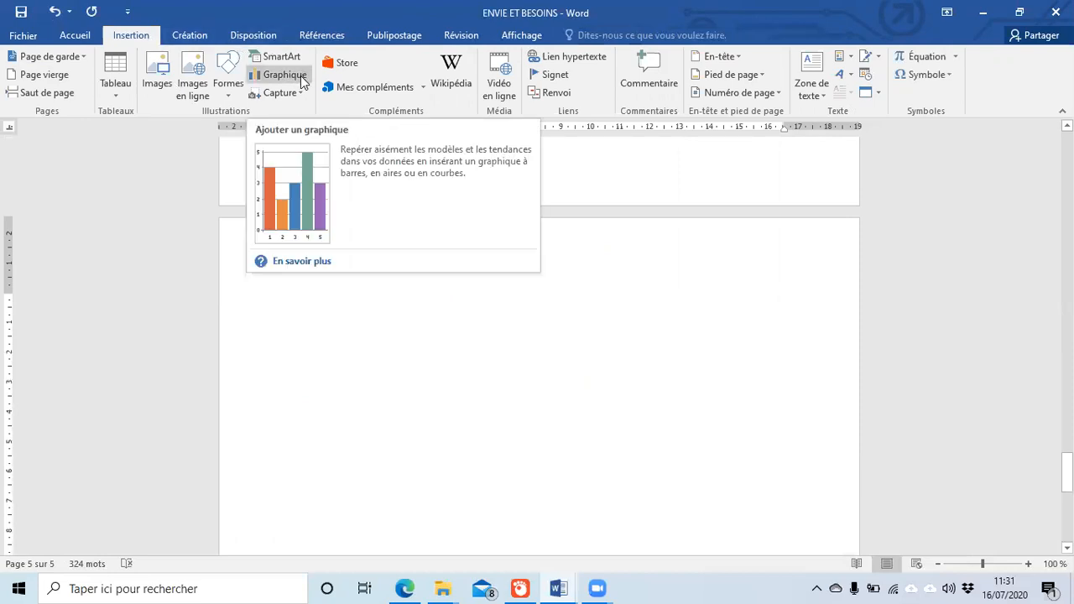
click(301, 76)
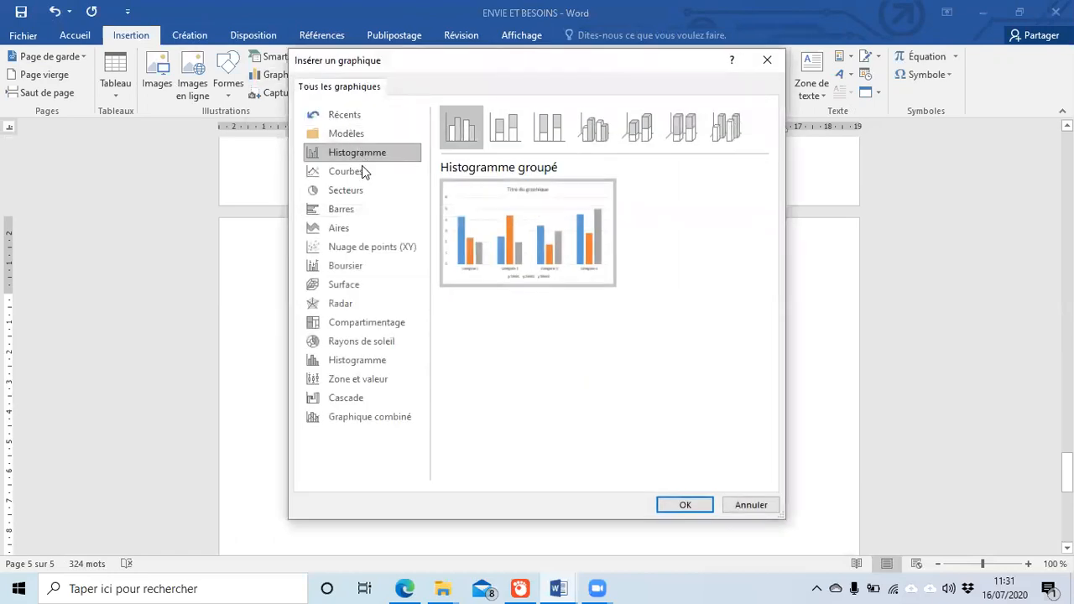
click(751, 505)
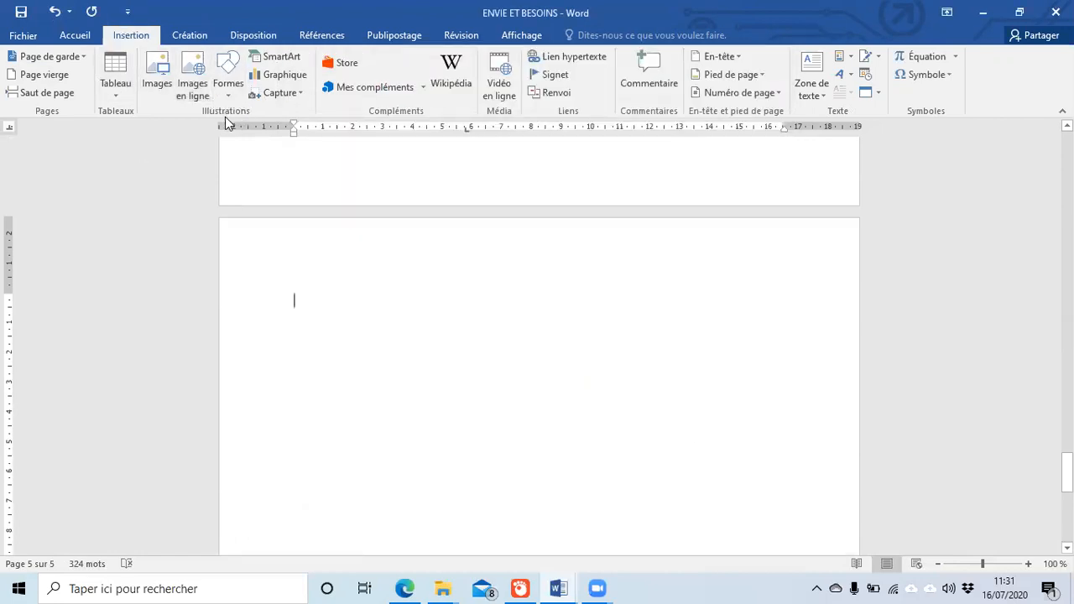
click(297, 76)
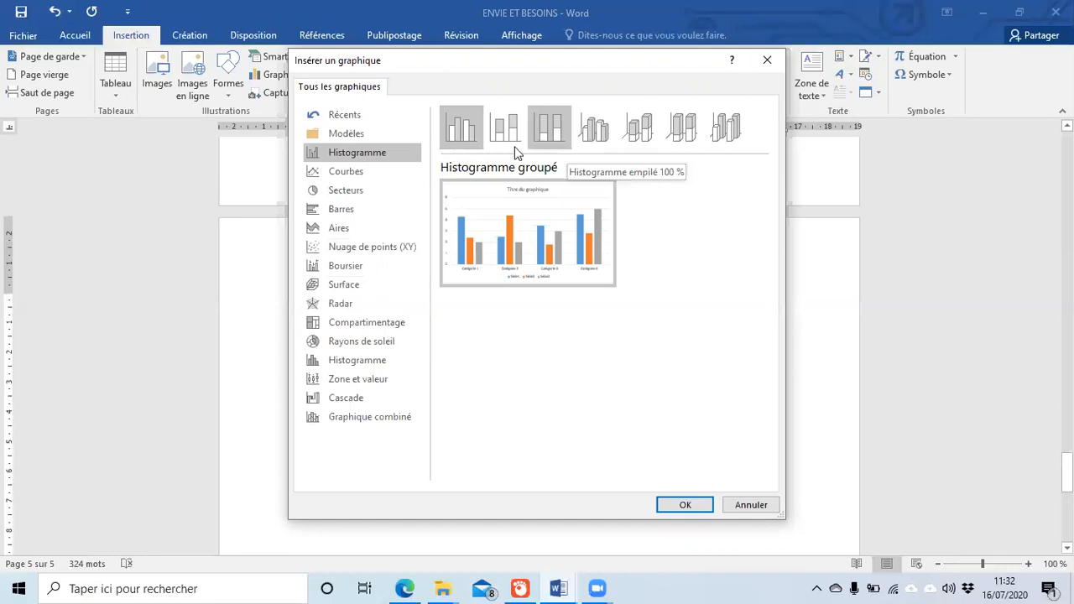
click(685, 505)
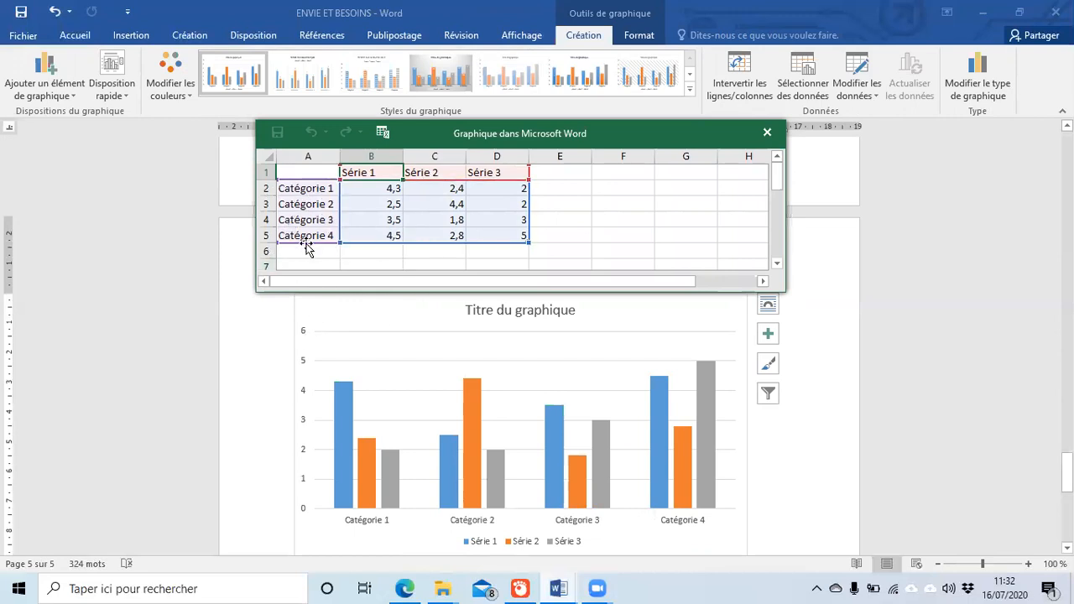
Step: Rename the chart categories in A2:A5 to tomate, raison, banane and orange
click(292, 193)
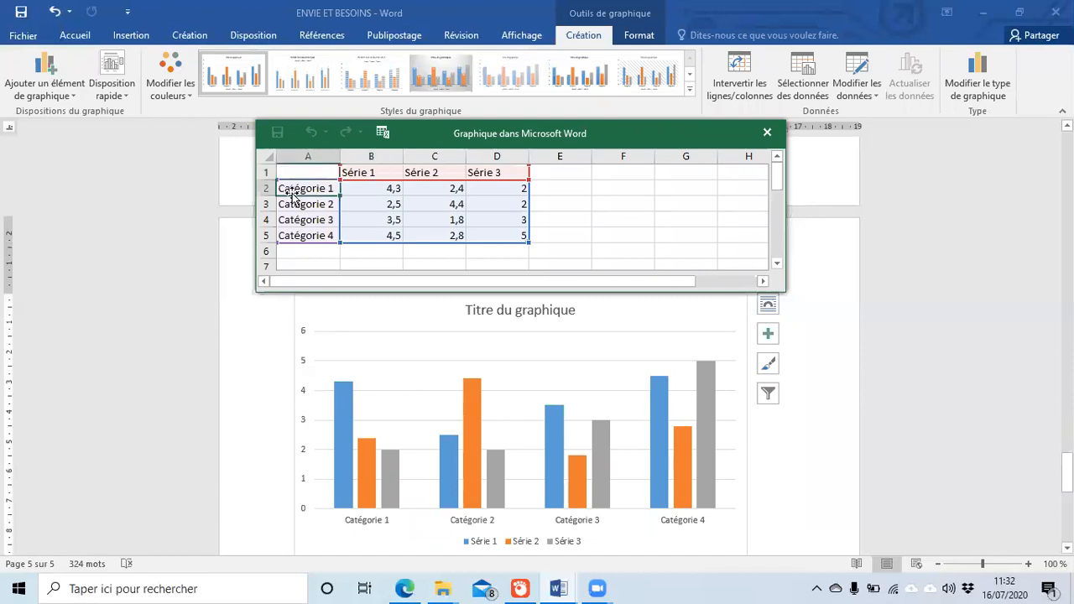
text(tomate)
key(Return)
text(oi)
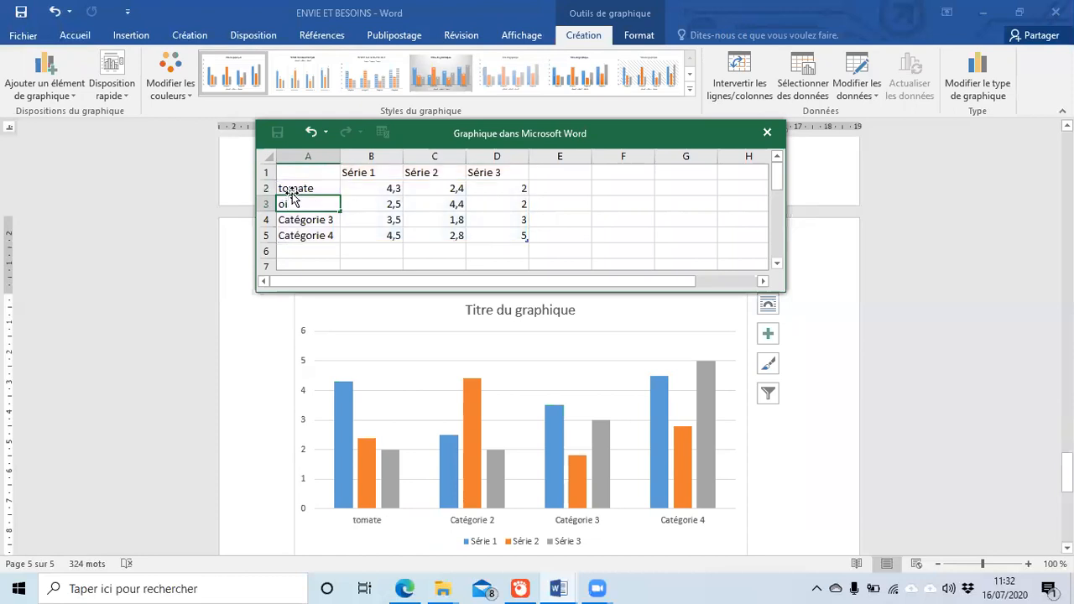
key(BackSpace)
key(Return)
text(banane)
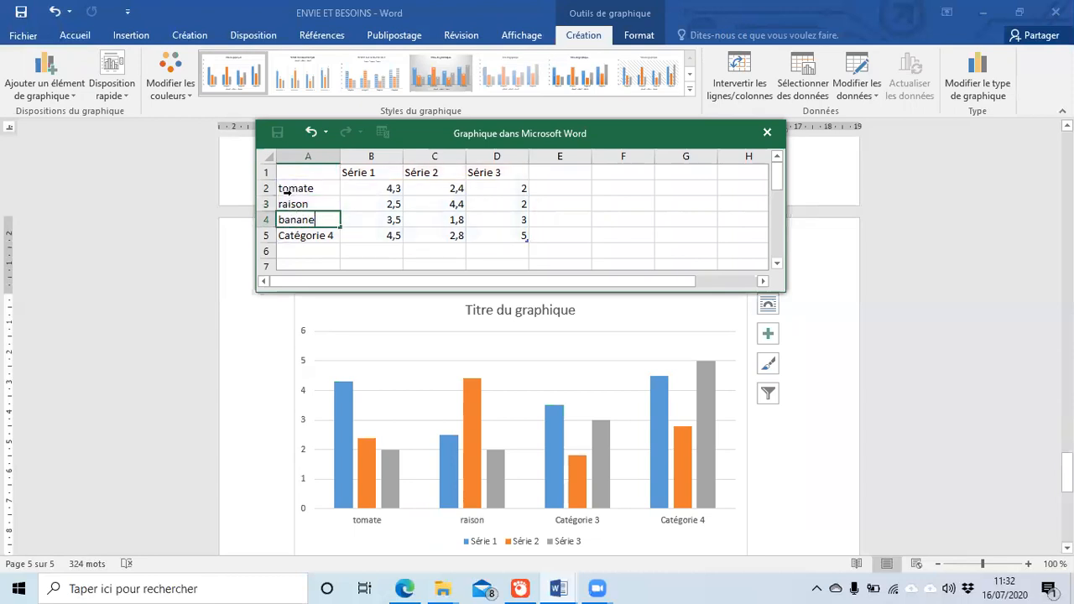
key(Return)
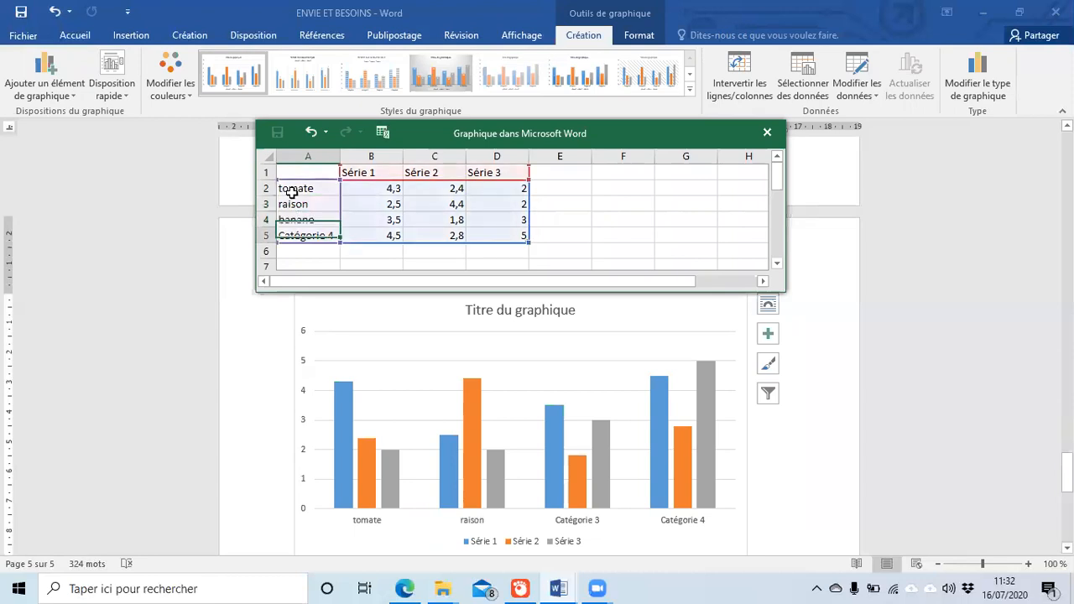
text(oran)
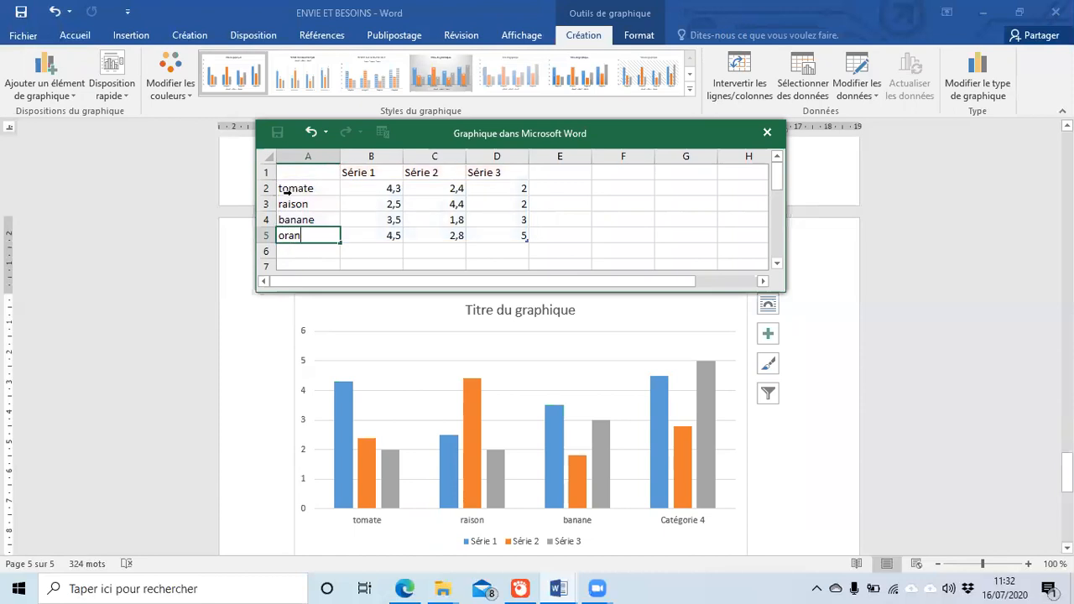
text(ge)
click(291, 193)
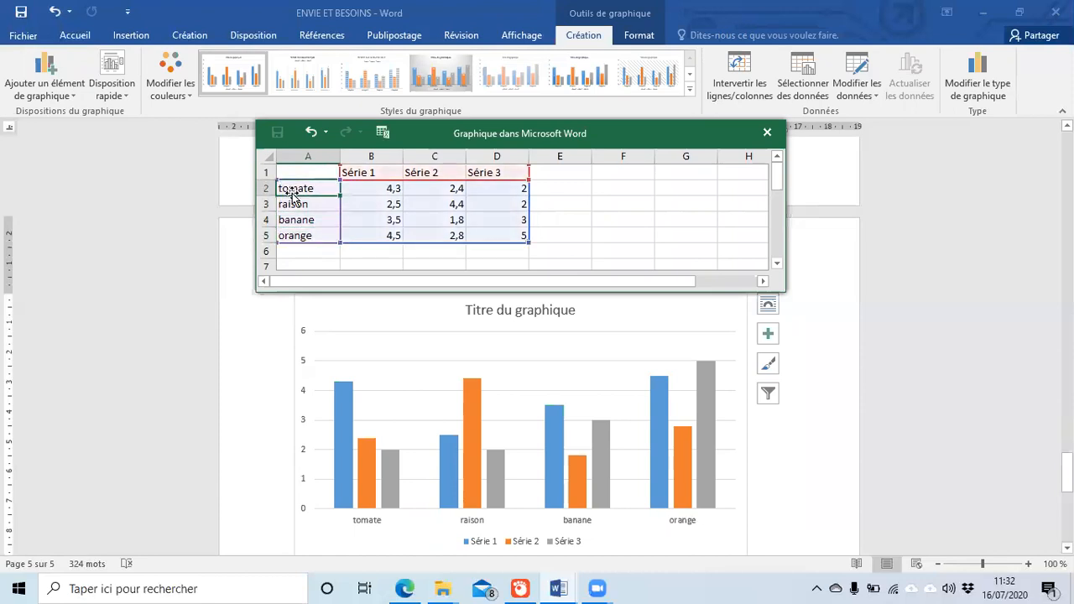
Step: Name the series in B1:D1 janvier, février and mars
key(Tab)
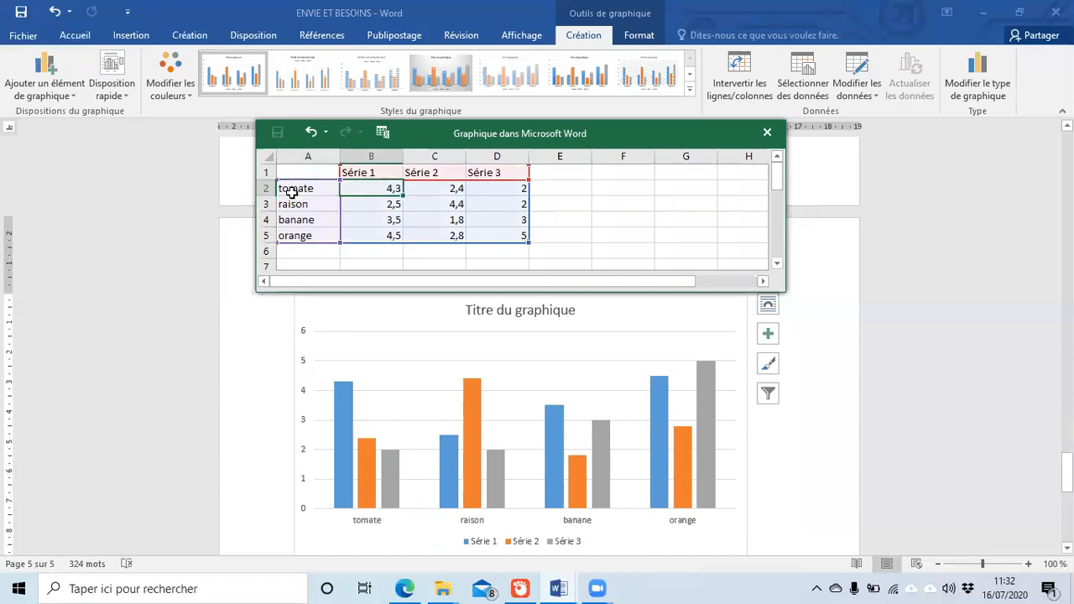
key(Up)
key(Right)
key(Right)
key(Left)
key(Left)
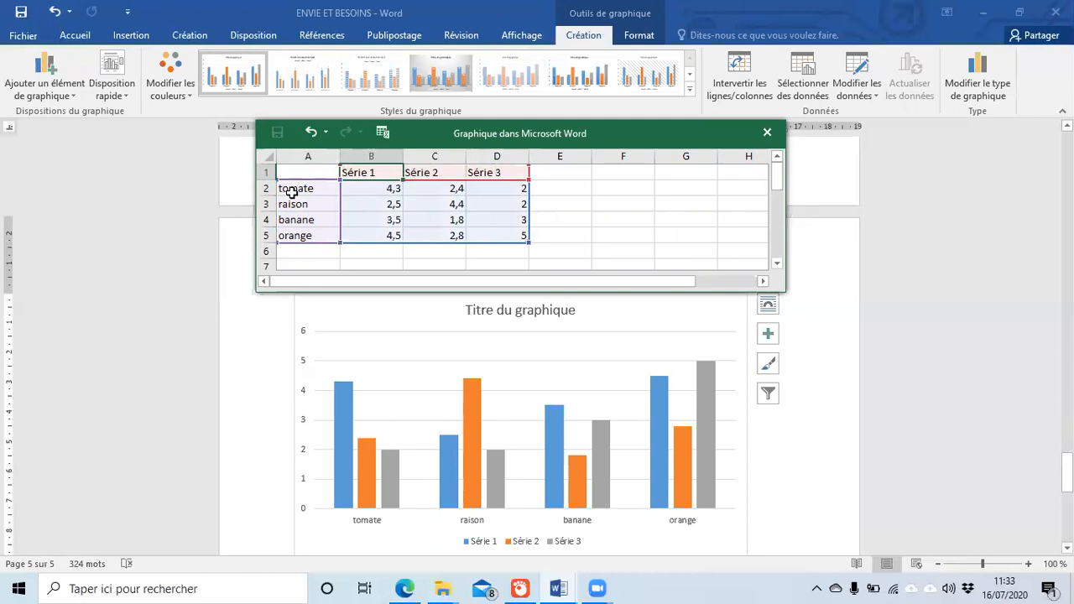
text(janvie)
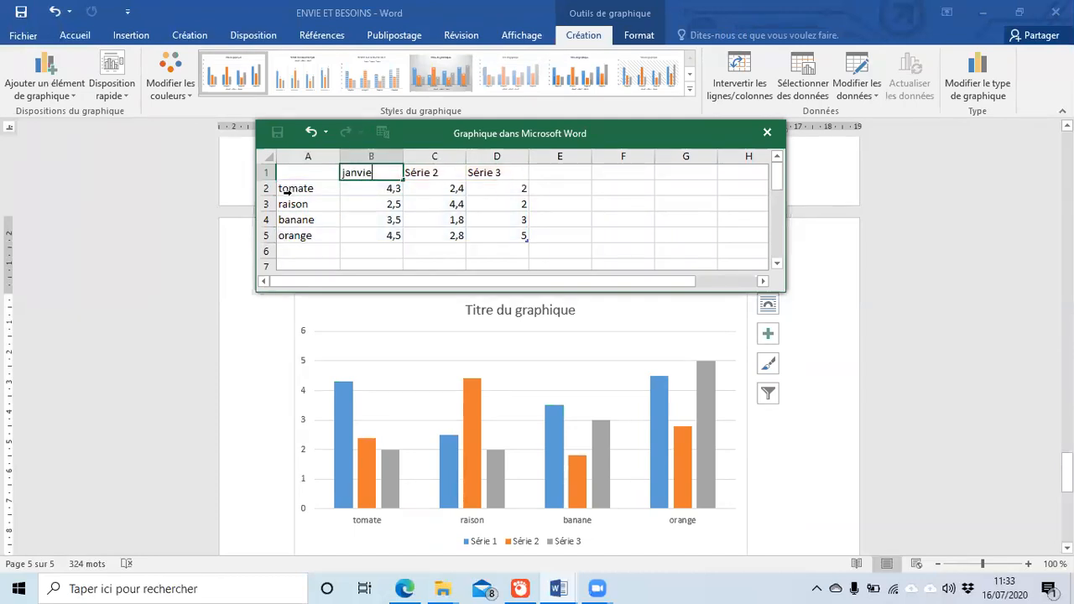
text(r)
key(Tab)
text(fé)
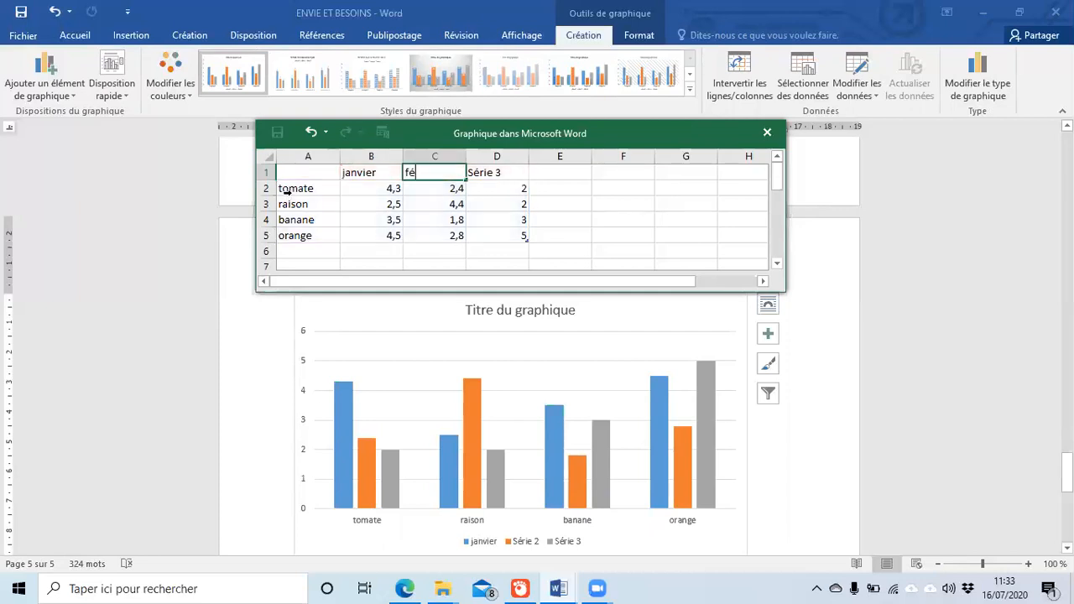
text(vrier)
key(Tab)
text(mars)
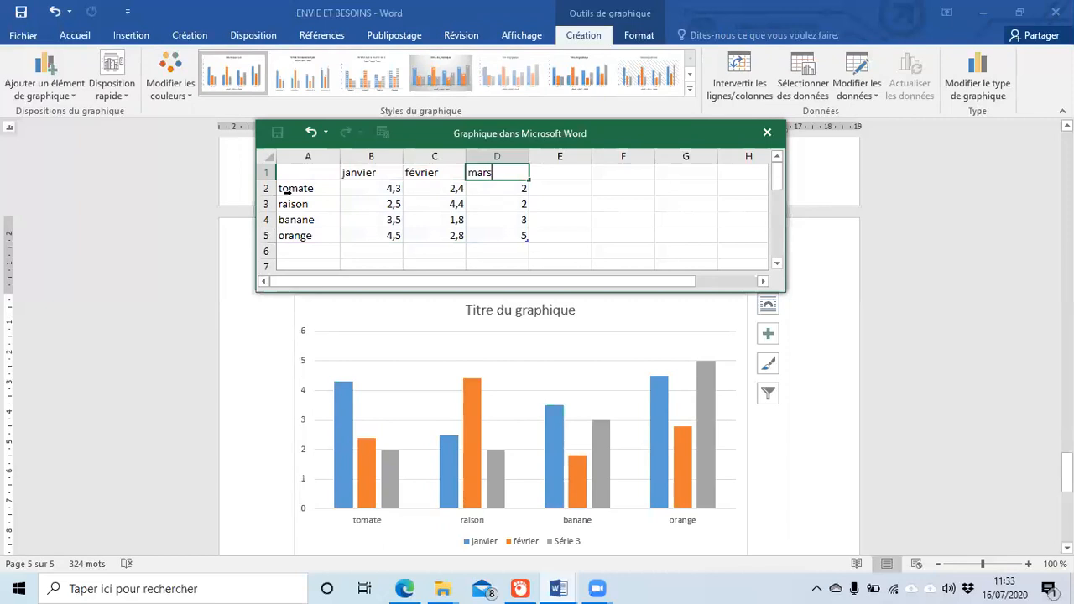
key(Return)
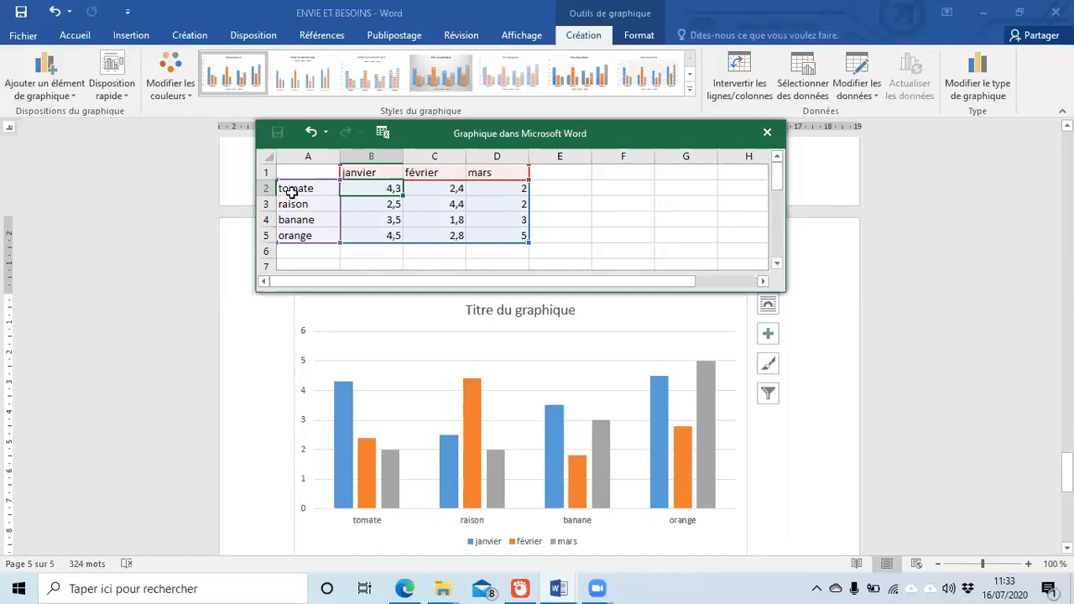
Step: Enter 1000 as tomate's janvier value and correct 'raison' to 'raisin'
text(100)
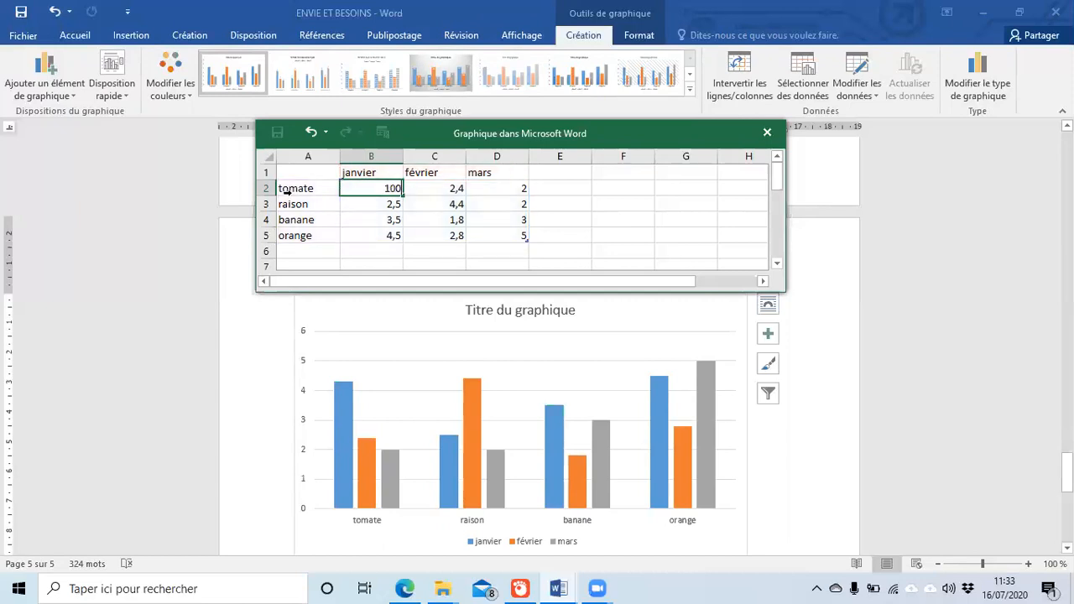
text(0)
click(293, 198)
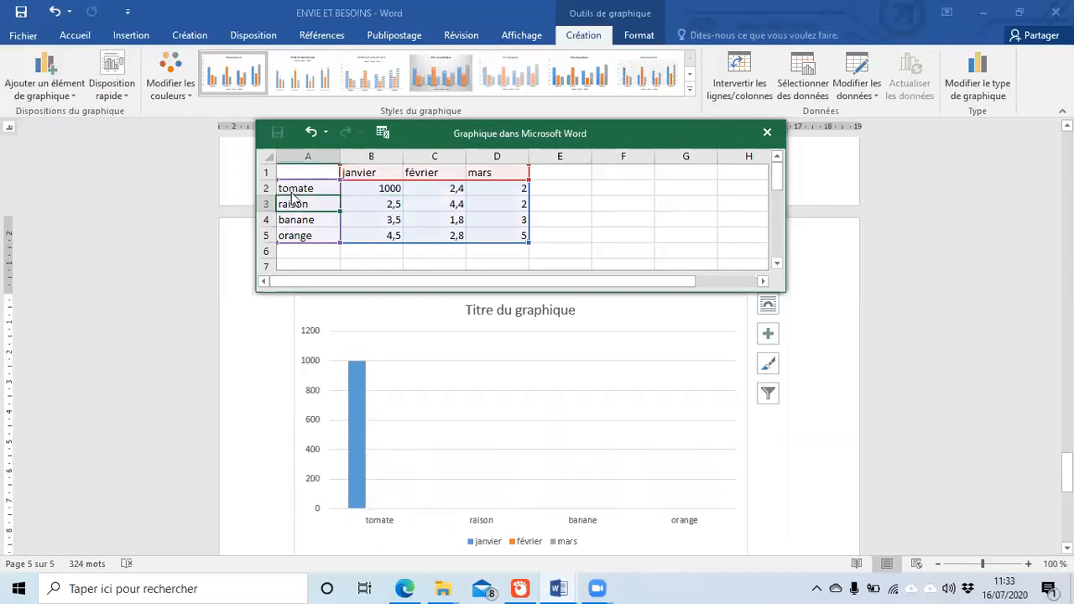
text(r)
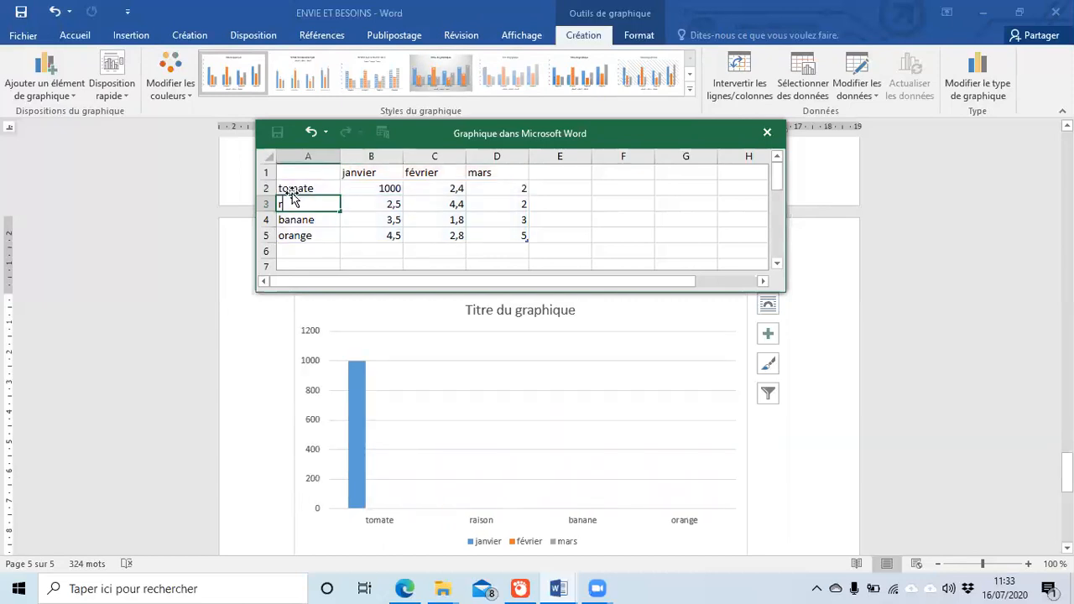
text(aisin)
key(Tab)
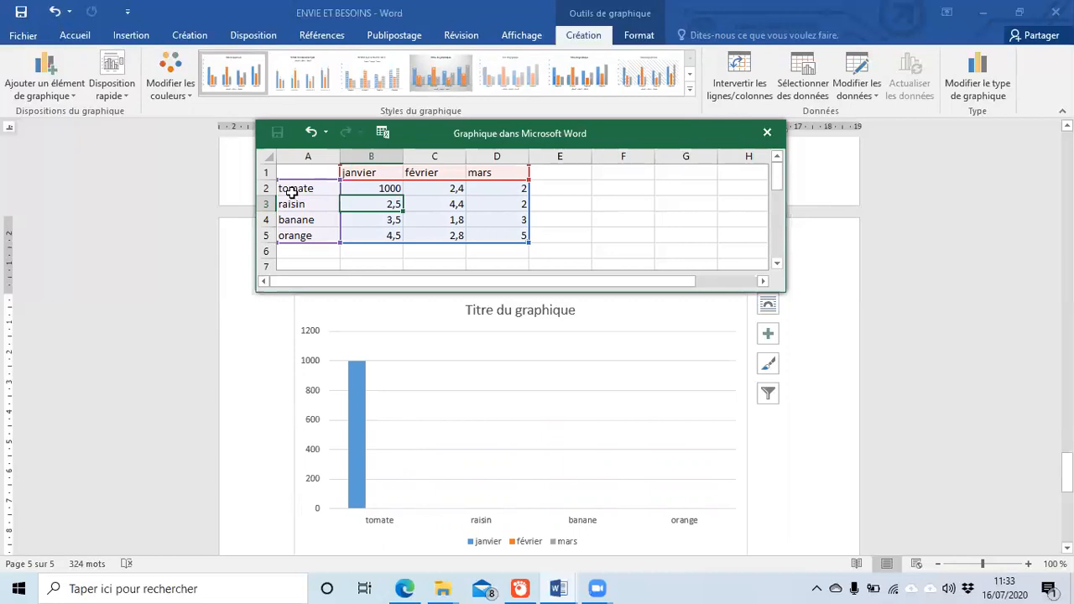
Step: Enter janvier values 2000, 3000 and 800 for raisin, banane and orange
text(2000)
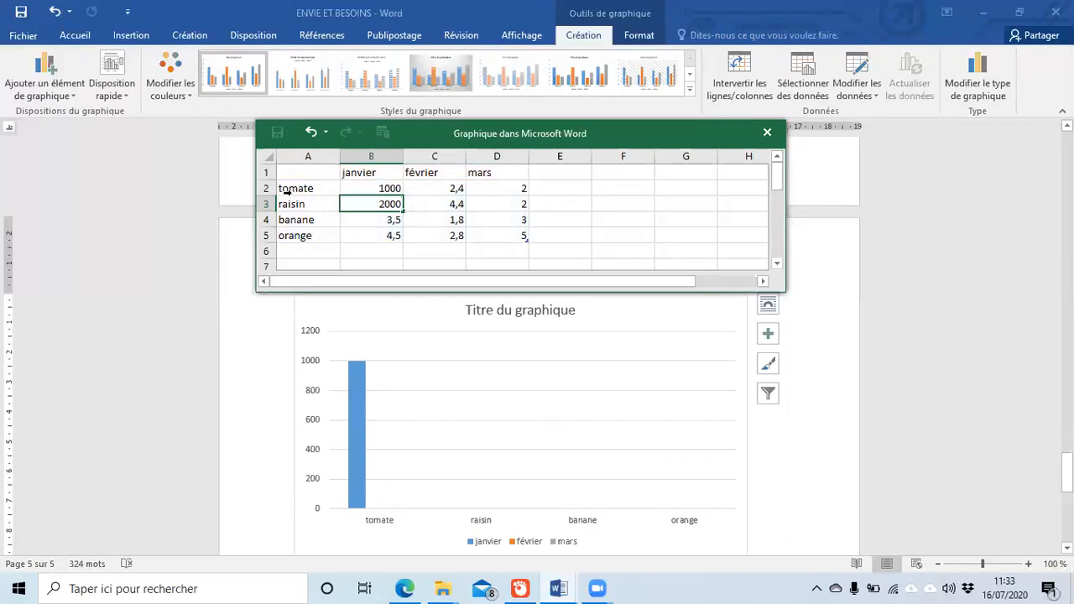
key(Return)
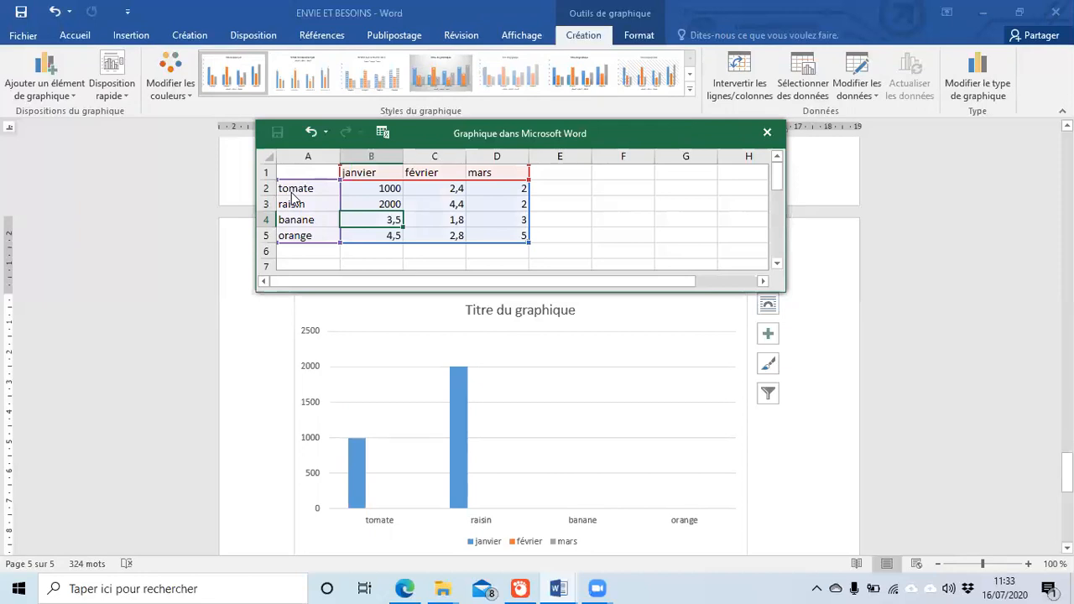
text(3000)
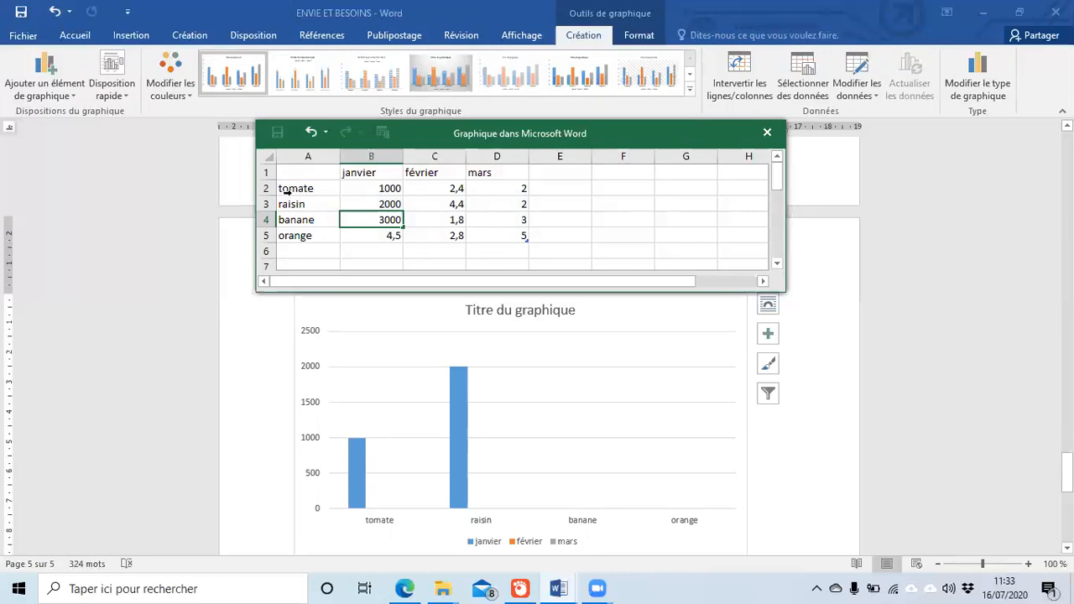
key(Return)
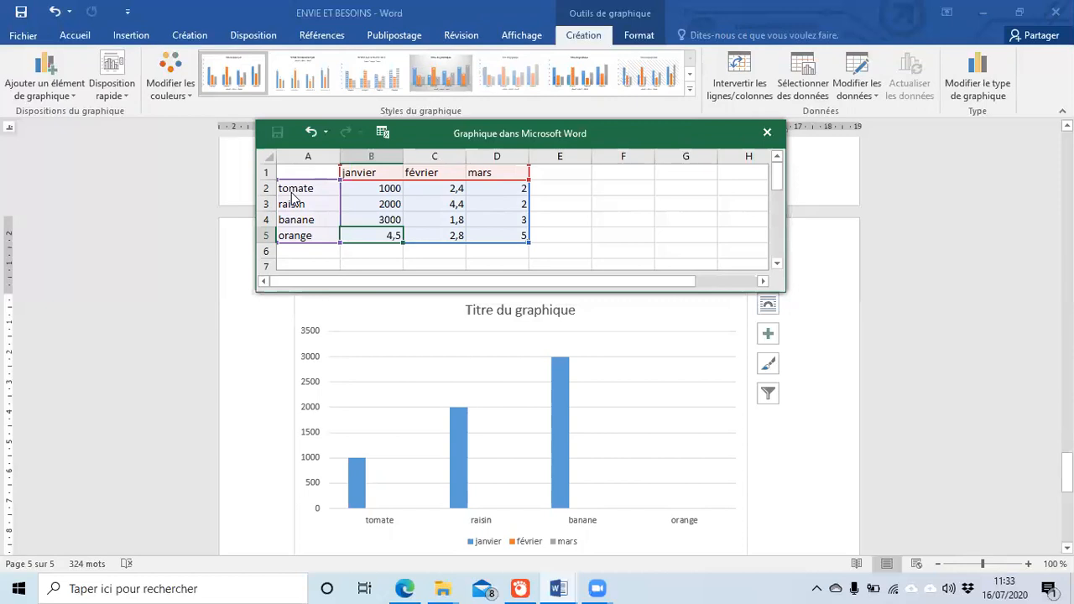
text(5)
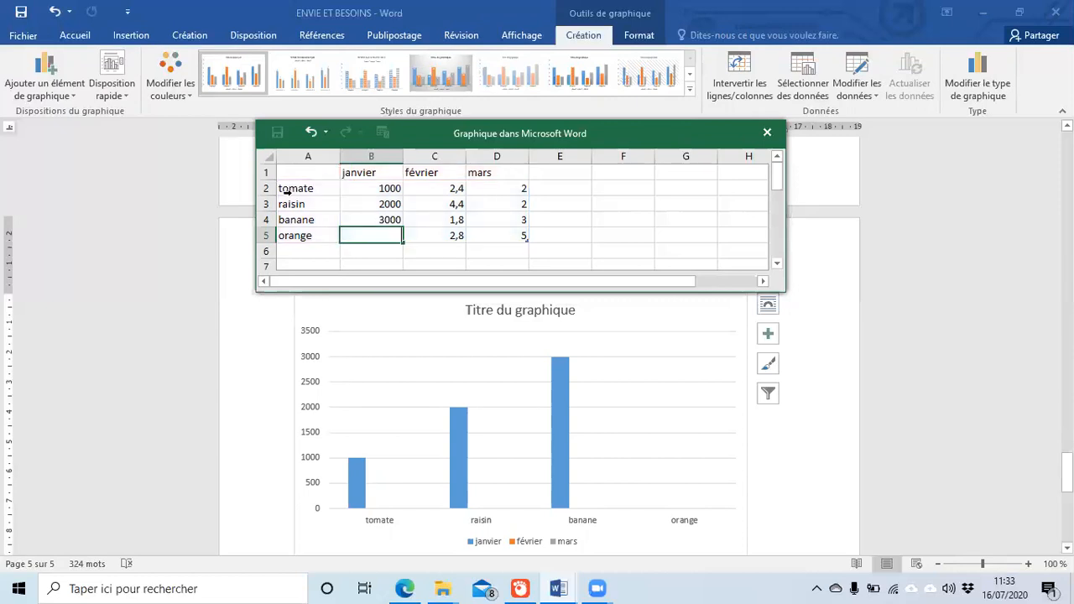
text(00)
key(Return)
key(Up)
key(Up)
key(Up)
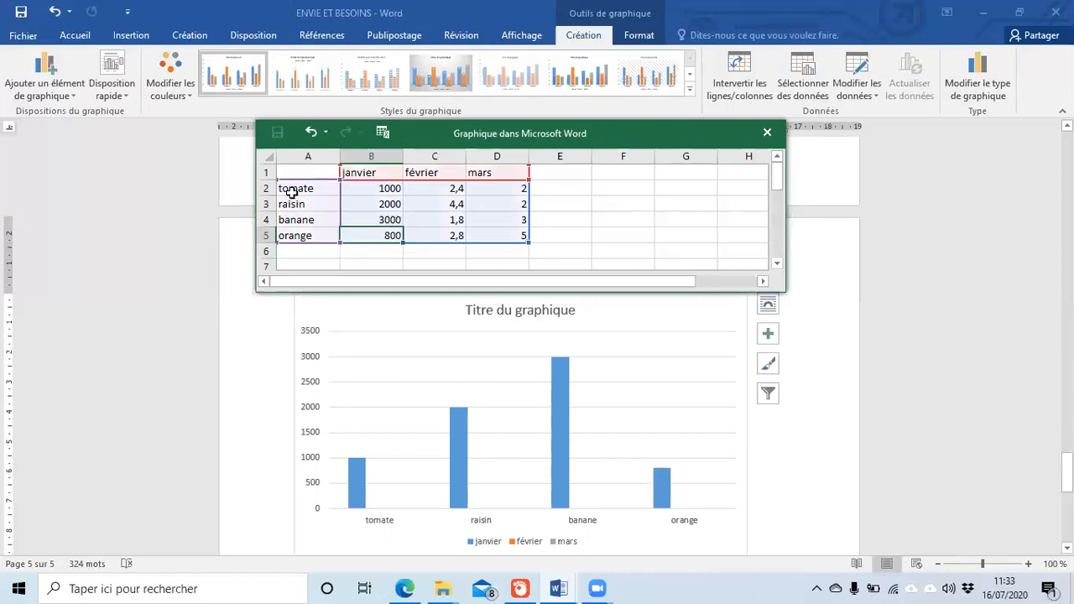
key(Up)
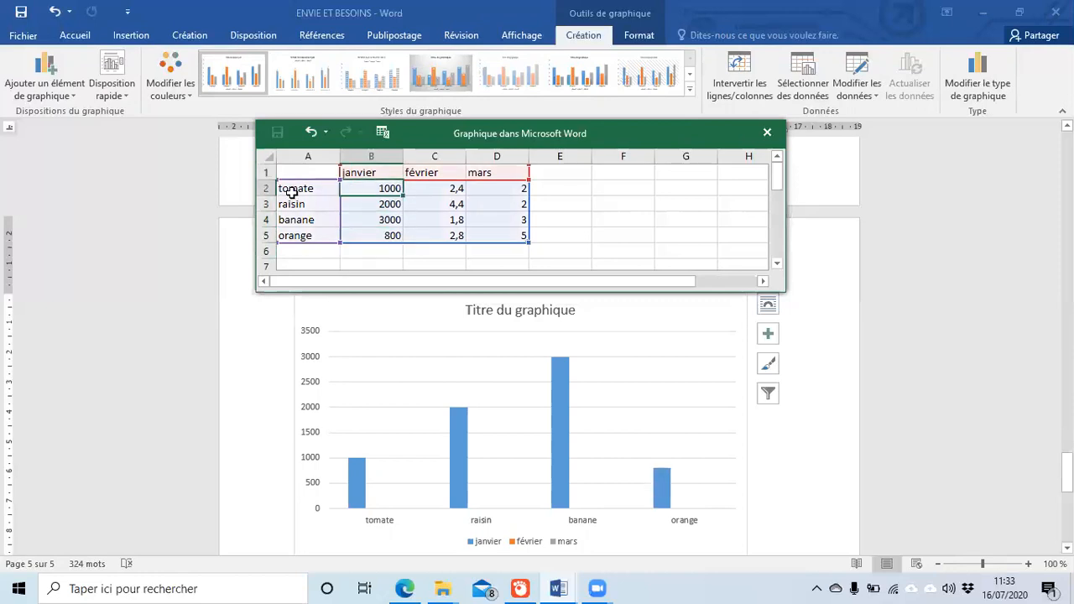
key(Right)
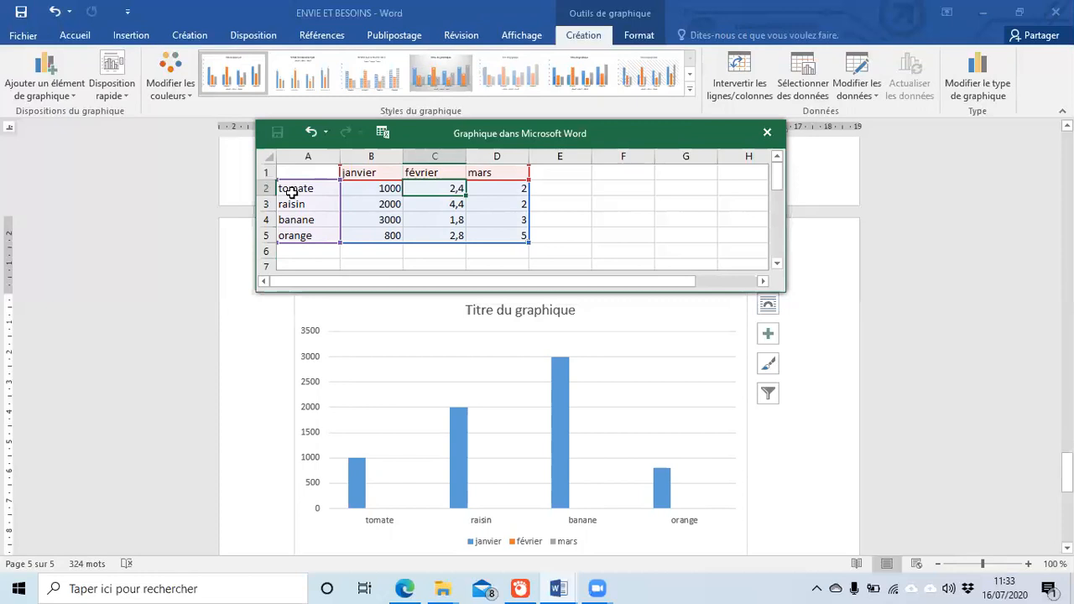
Step: Fill the février column with 800, 1200, 2500 and 1200
text(800)
key(Return)
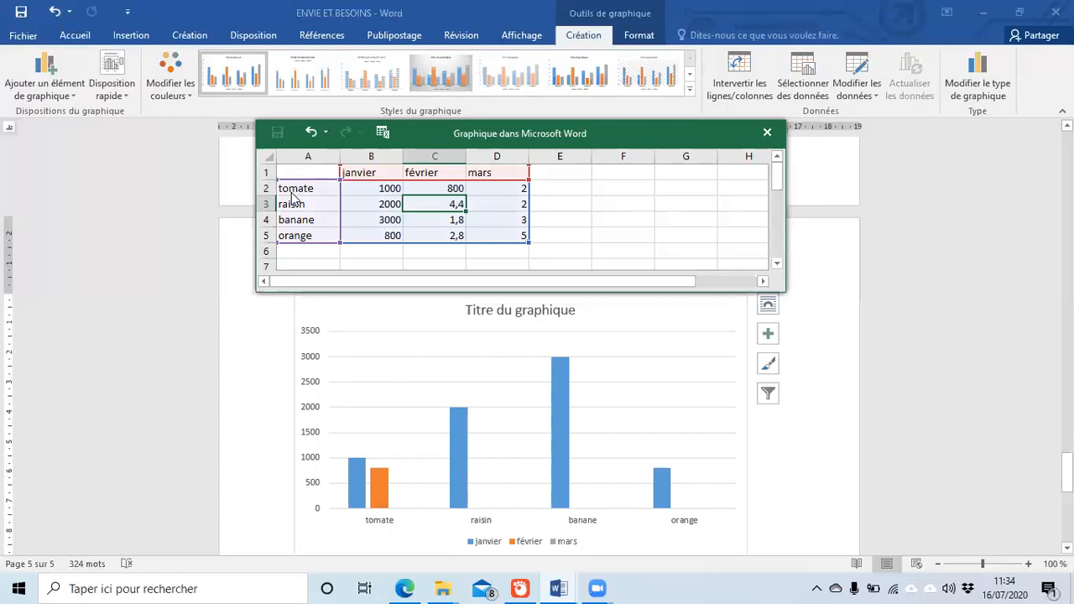
text(1200)
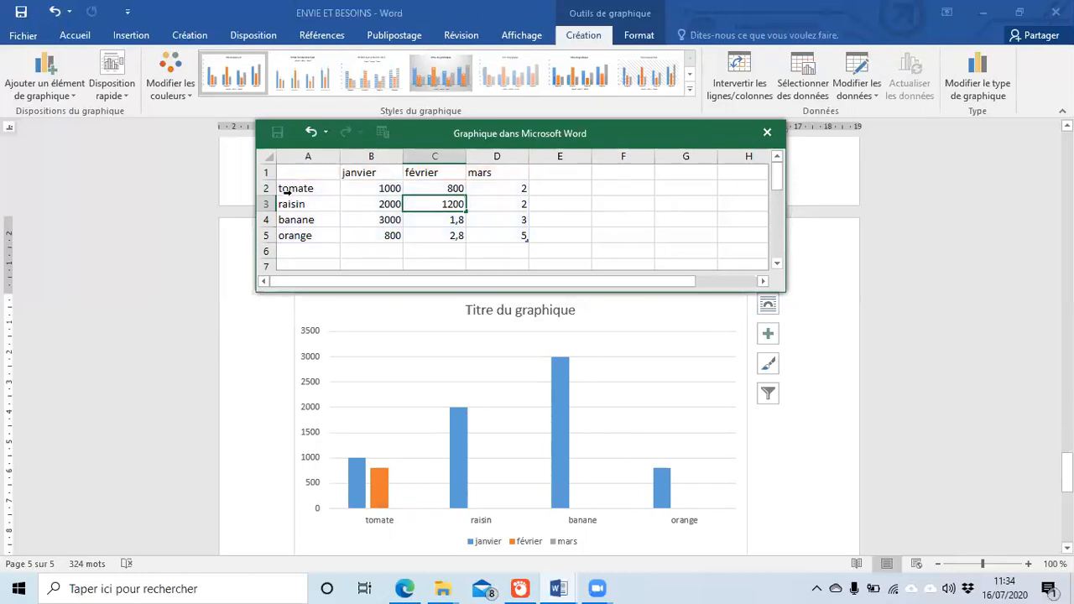
key(Return)
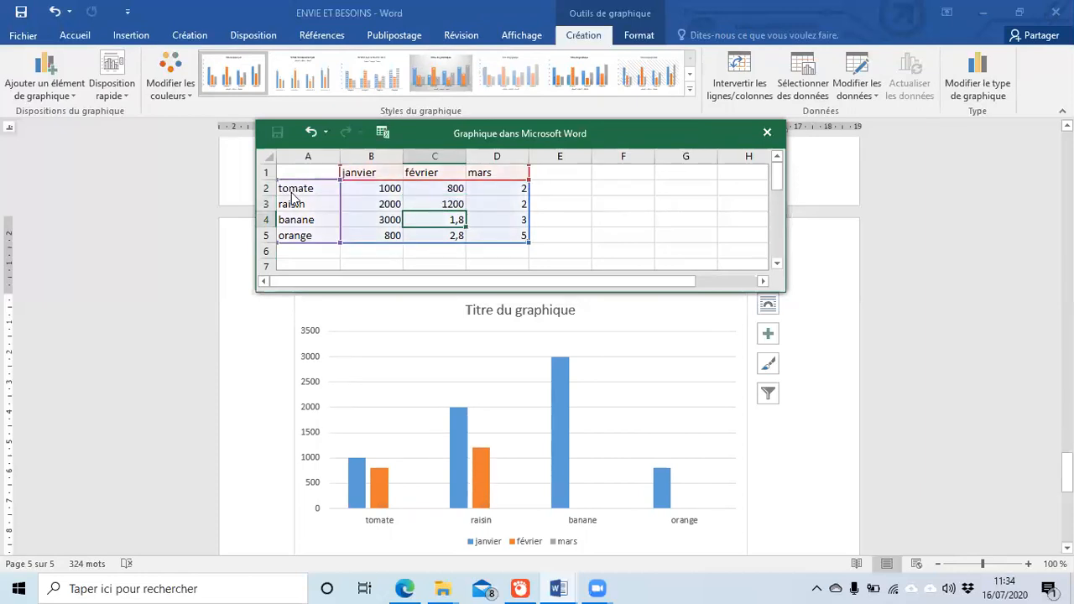
text(2)
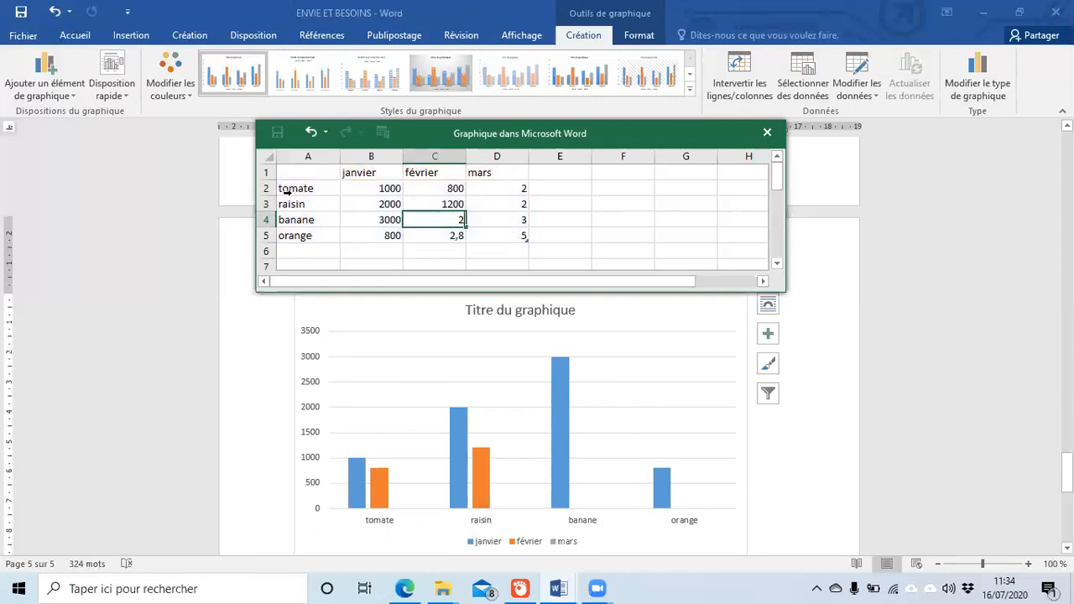
text(500)
key(Return)
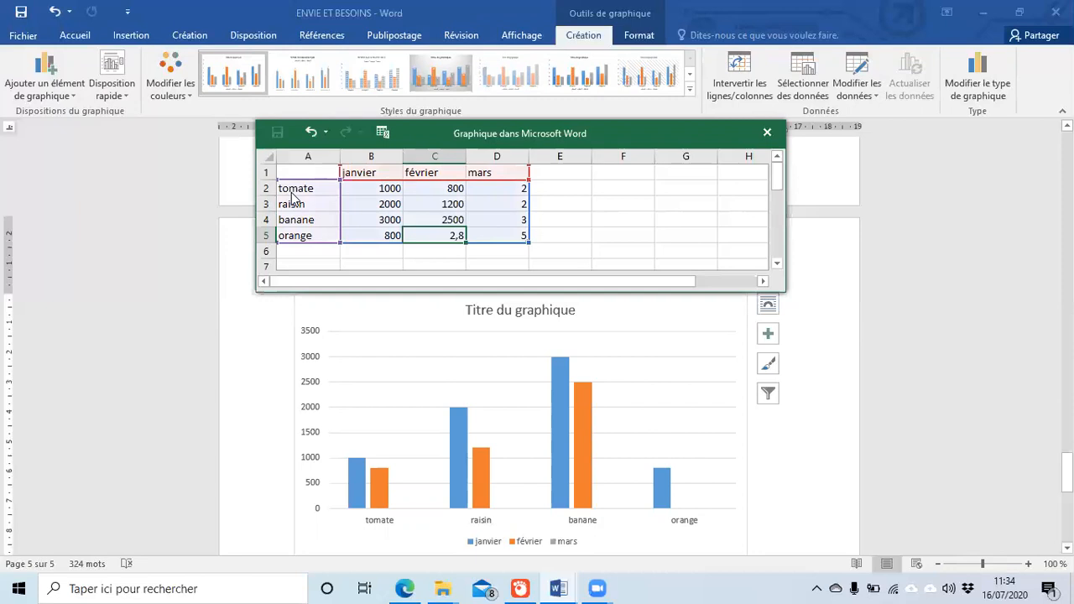
text(12)
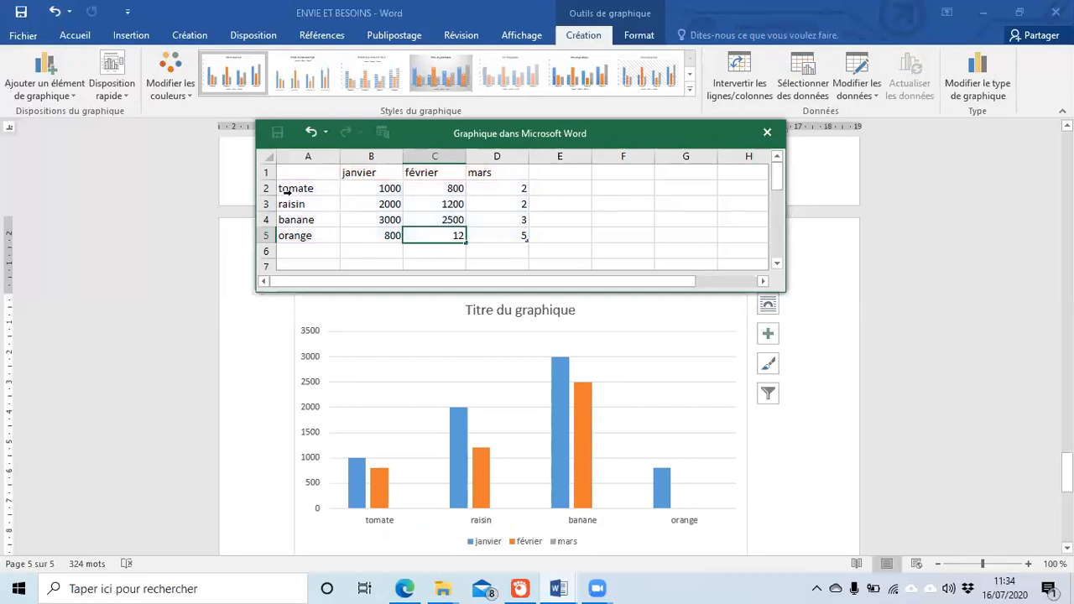
text(00)
key(Up)
key(Up)
key(Up)
key(Up)
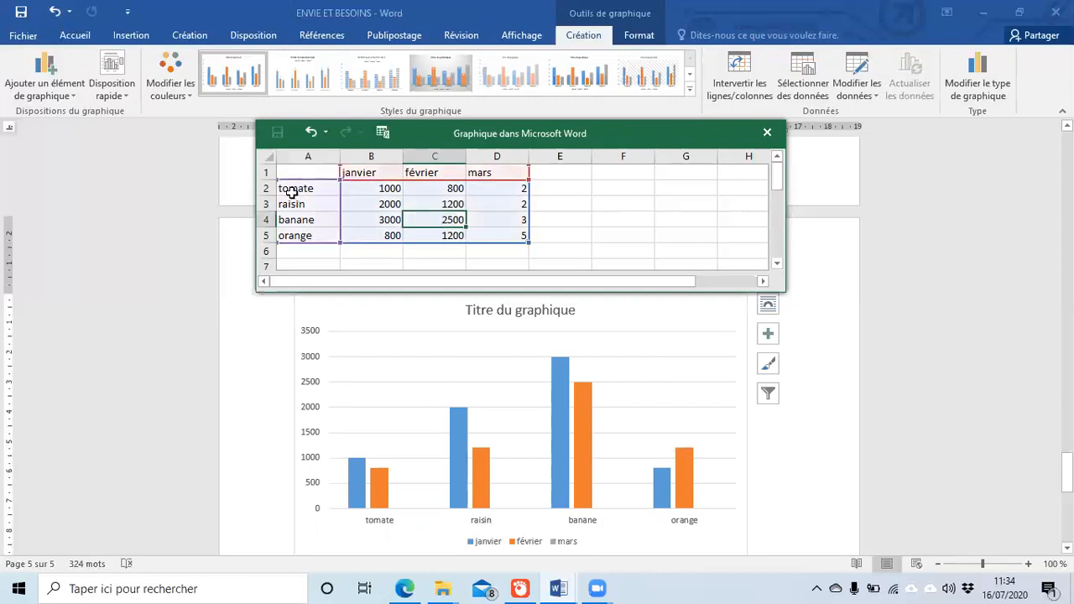
Step: Fill the mars column with 4000, 500, 900 and 1000
key(Right)
key(Down)
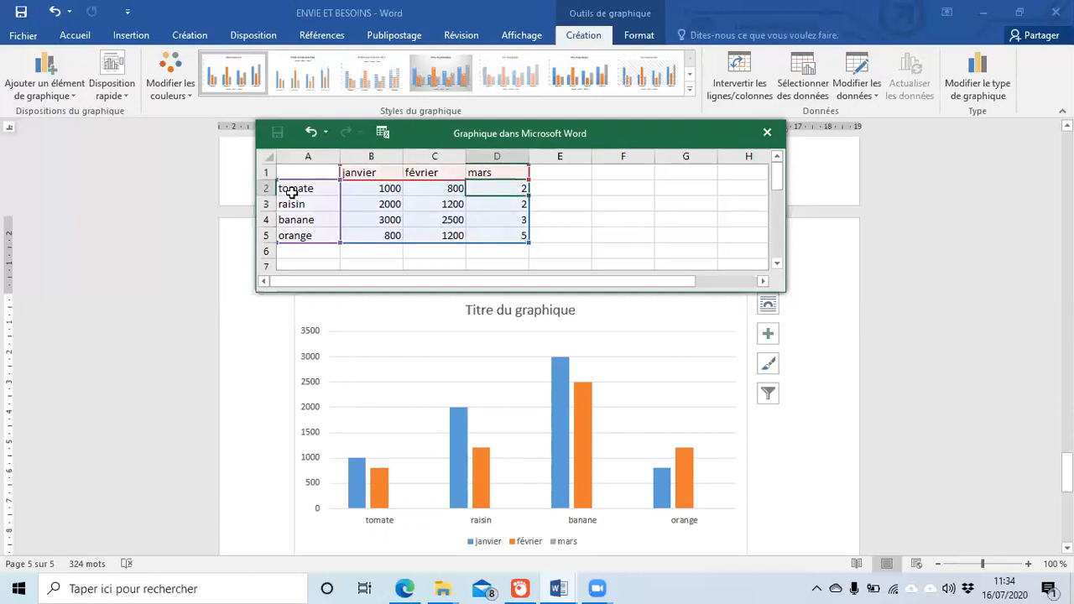
text(4000)
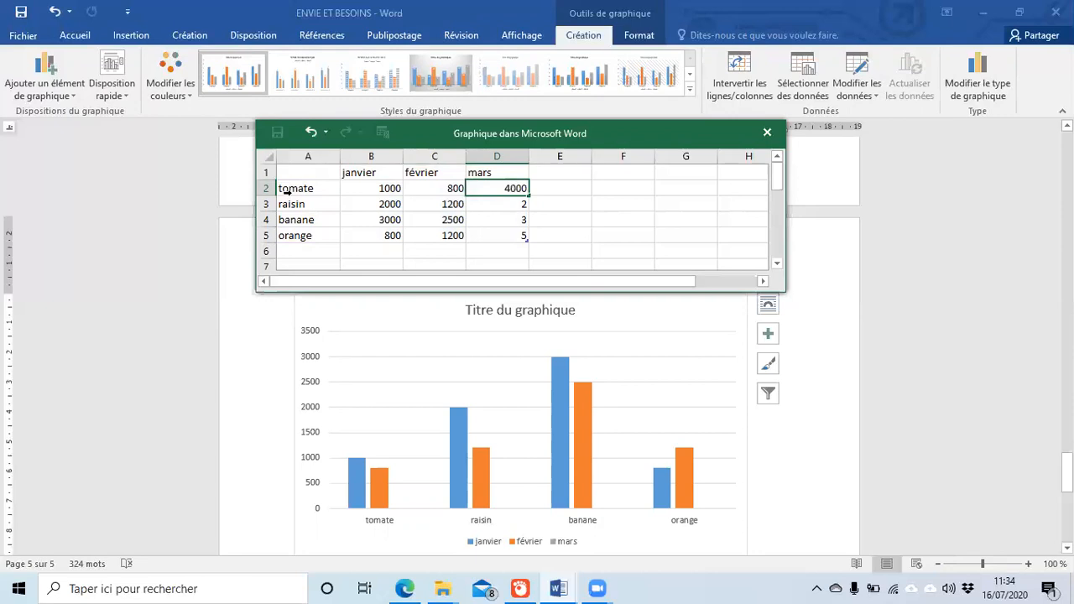
key(Return)
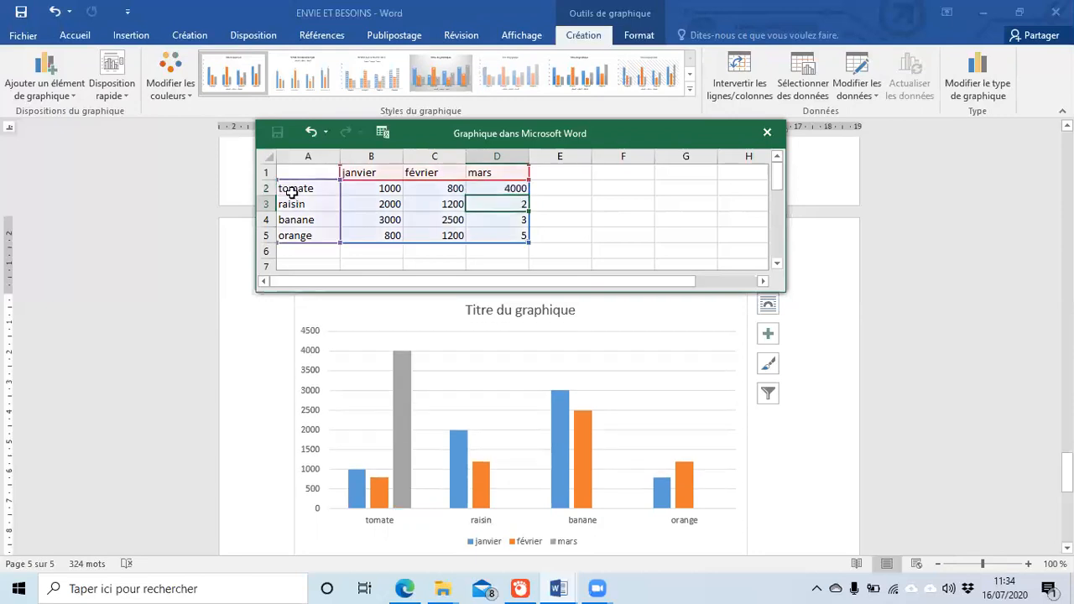
text(500)
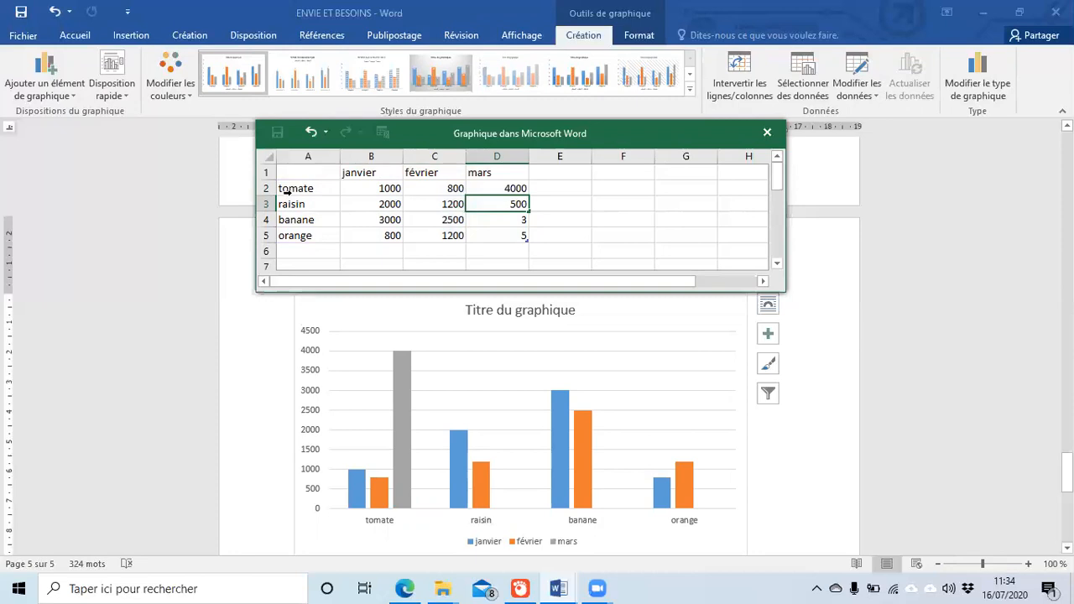
key(Return)
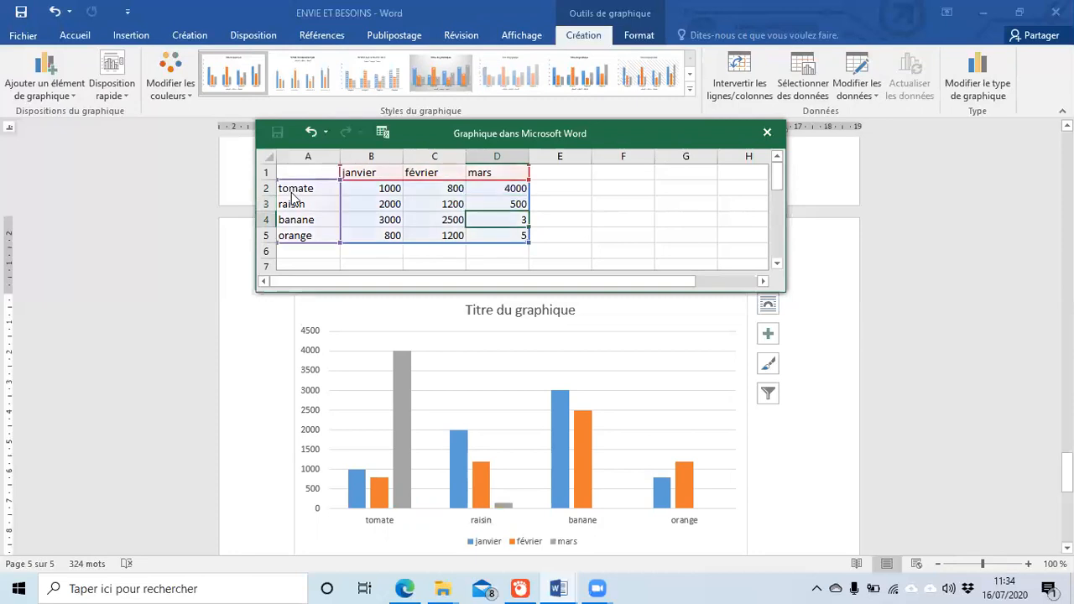
text(900)
key(Return)
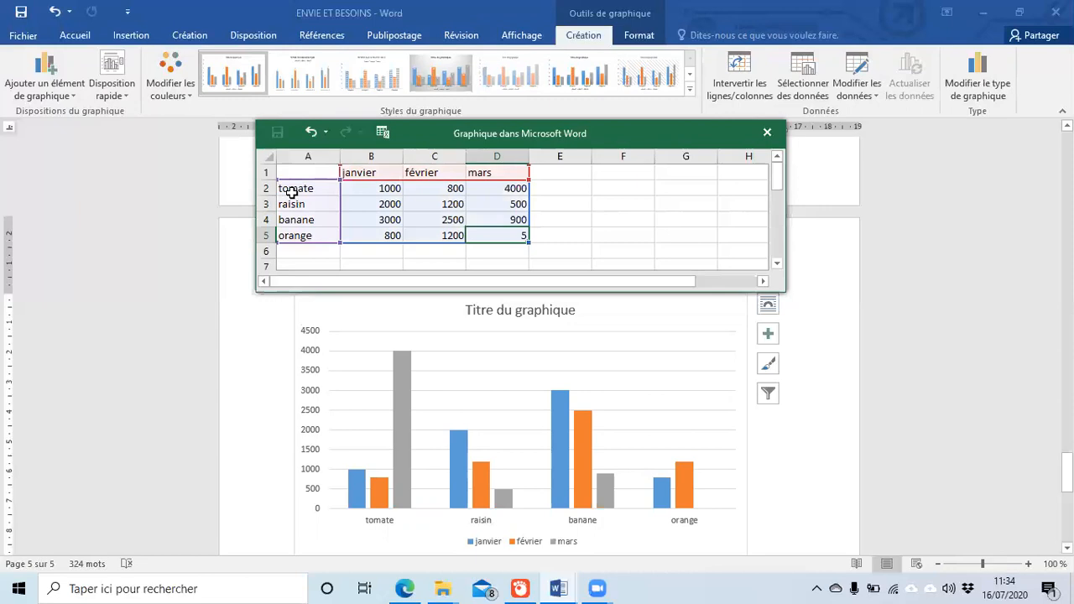
text(1000)
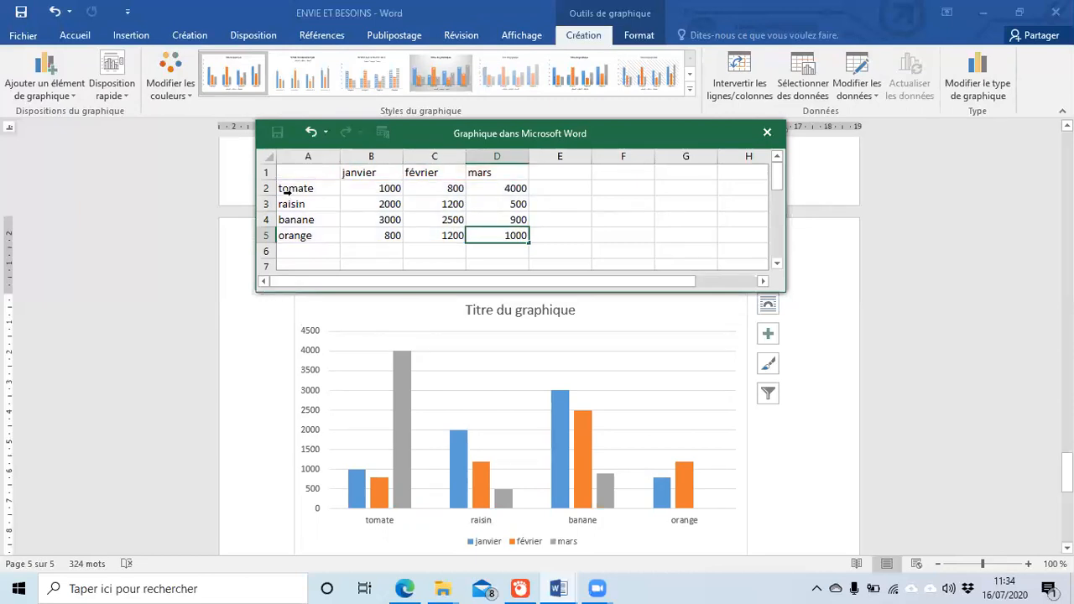
key(Return)
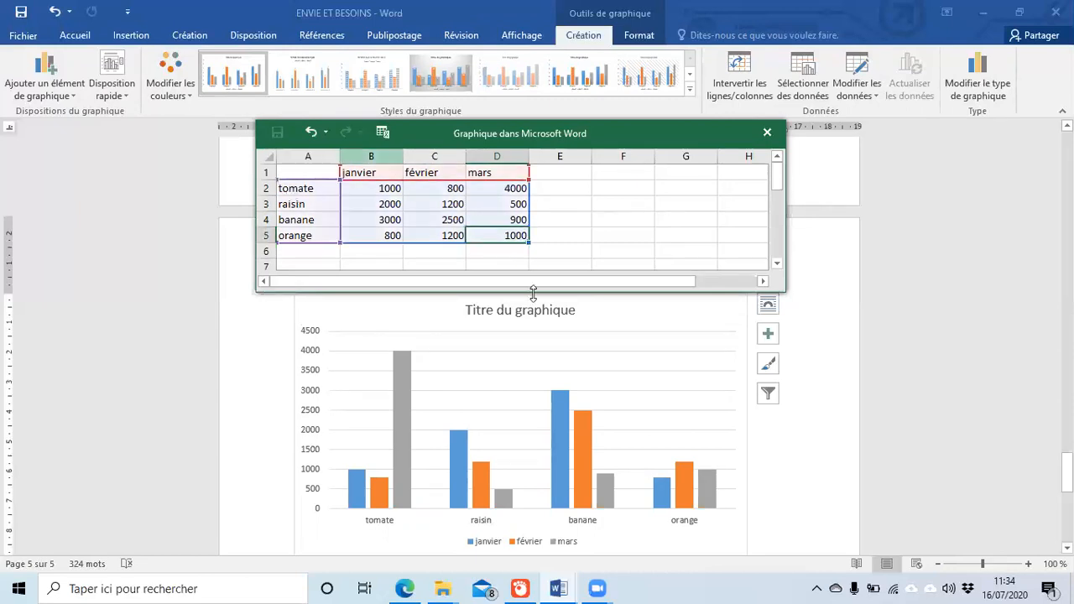
Step: Close the chart's data sheet window and return to the document
scroll(713, 424, down, 2)
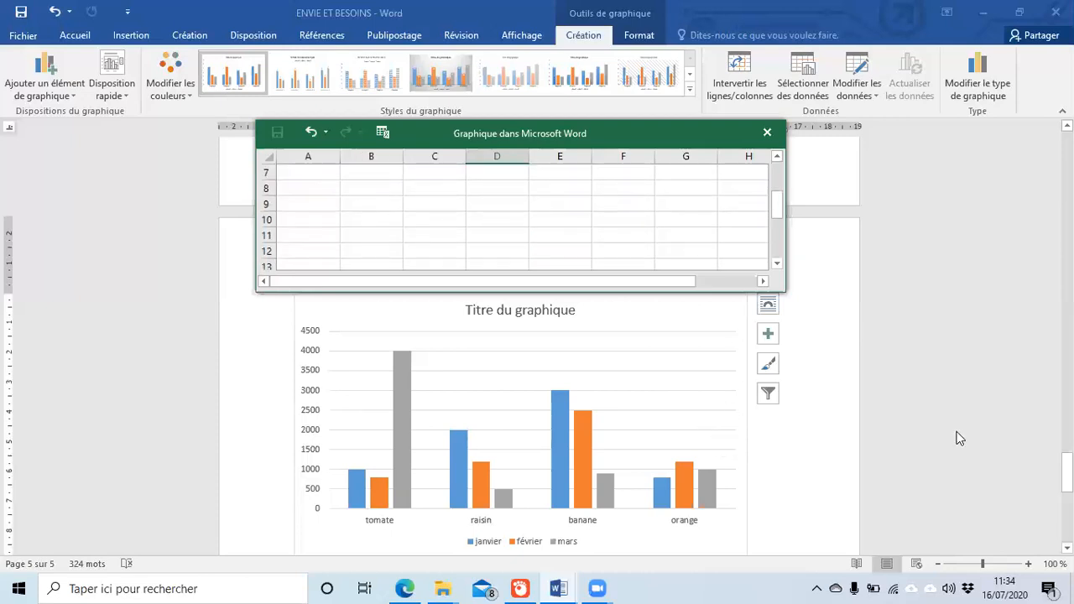
scroll(926, 449, down, 2)
scroll(849, 397, up, 3)
scroll(838, 340, up, 1)
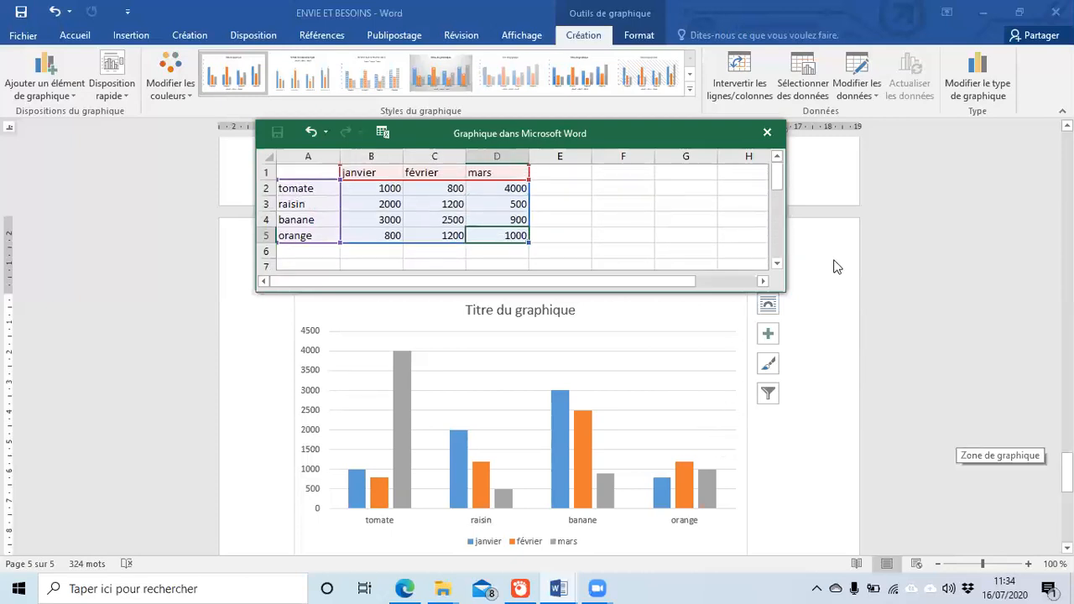
click(830, 270)
scroll(806, 355, up, 3)
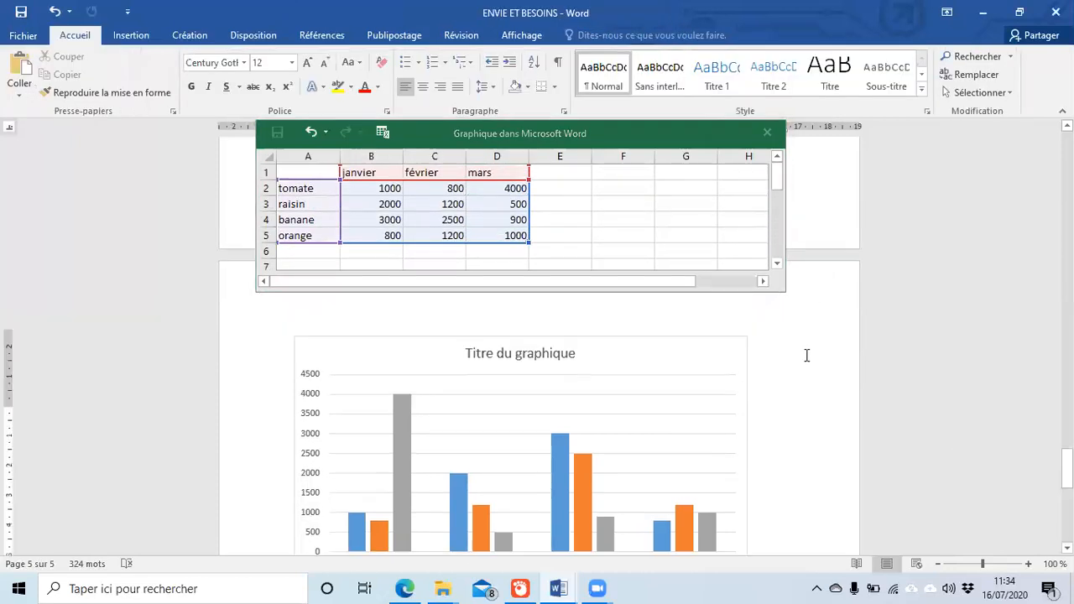
drag(1067, 460, 1067, 462)
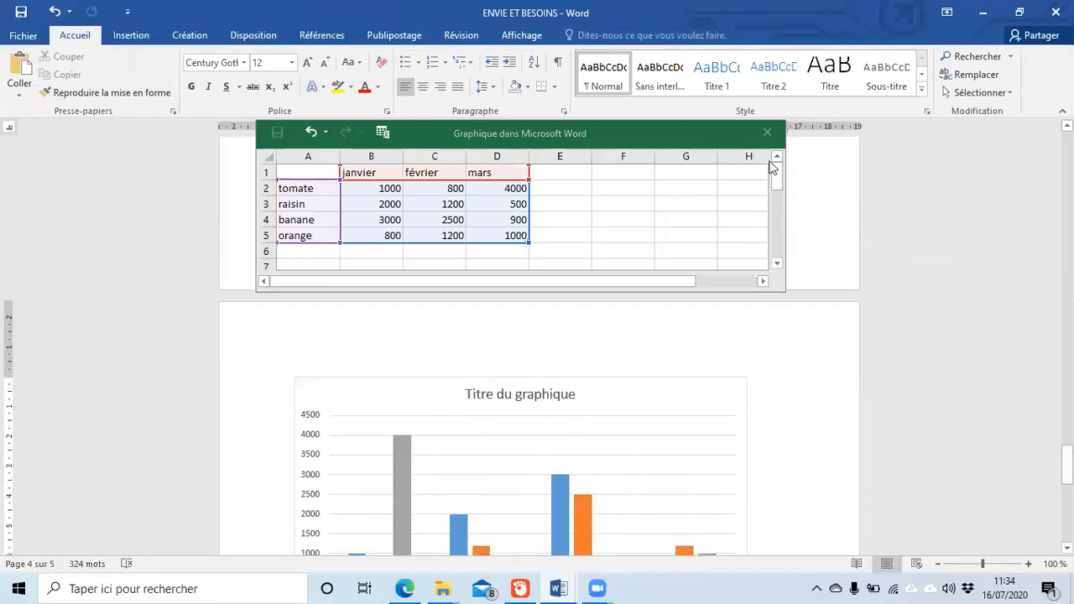
click(778, 201)
click(768, 132)
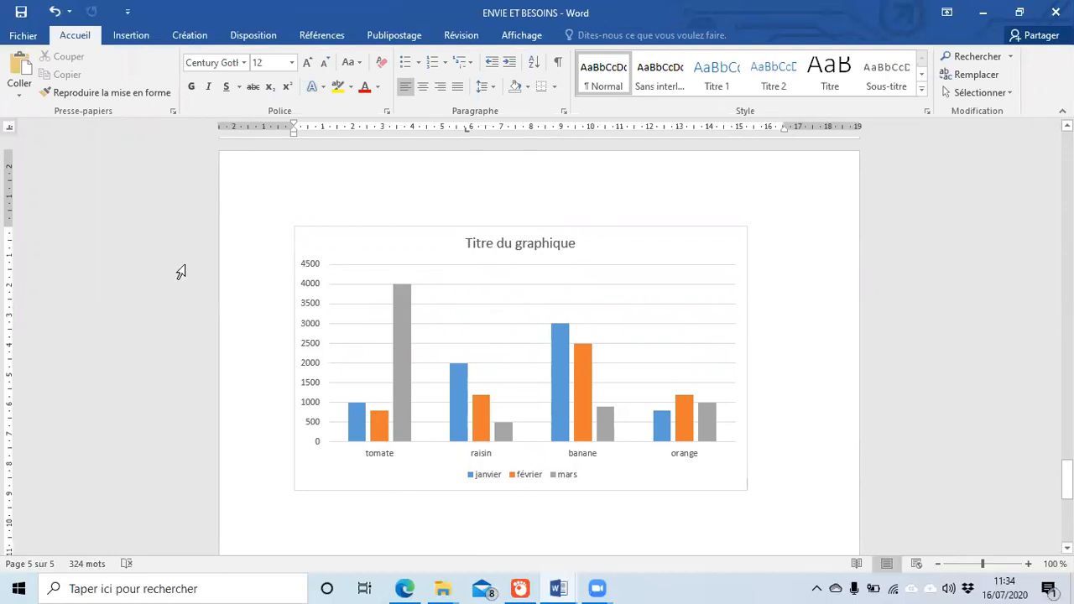
Step: Replace the chart title with 'prix des produits premier trimestre'
click(511, 244)
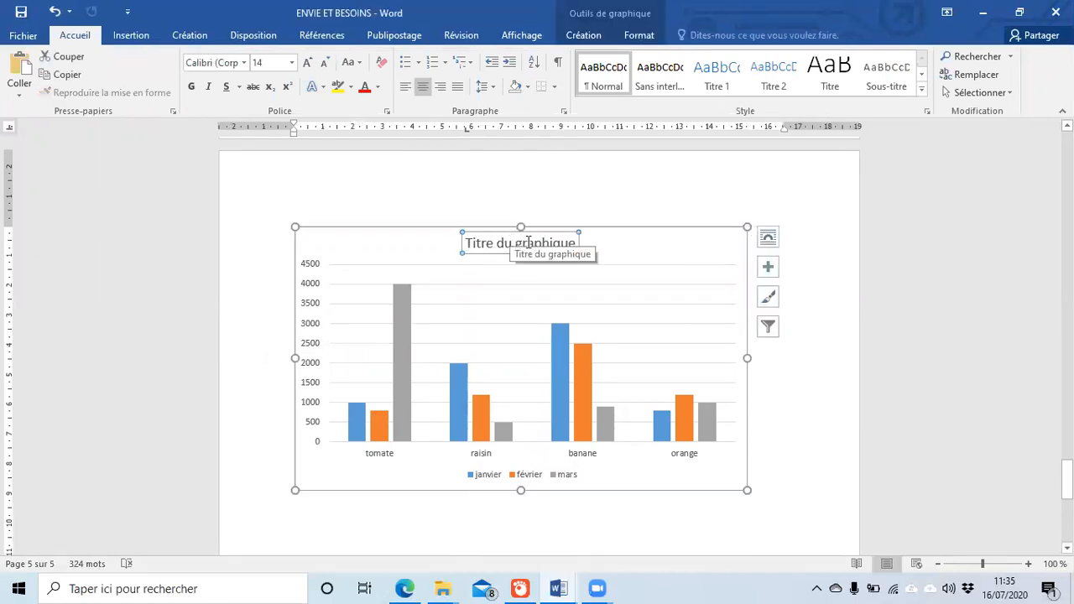
click(529, 243)
text(d)
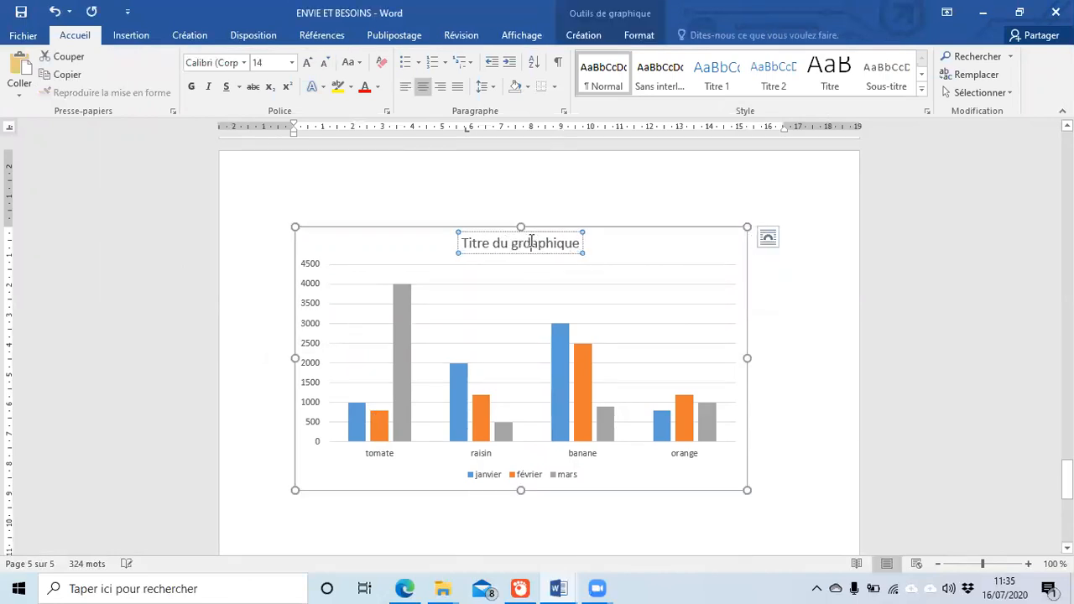
key(BackSpace)
key(BackSpace)
key(BackSpace)
key(BackSpace)
key(BackSpace)
key(BackSpace)
key(BackSpace)
key(BackSpace)
key(BackSpace)
key(BackSpace)
key(BackSpace)
key(BackSpace)
key(BackSpace)
key(BackSpace)
key(BackSpace)
key(BackSpace)
key(BackSpace)
key(BackSpace)
text(prix des produits)
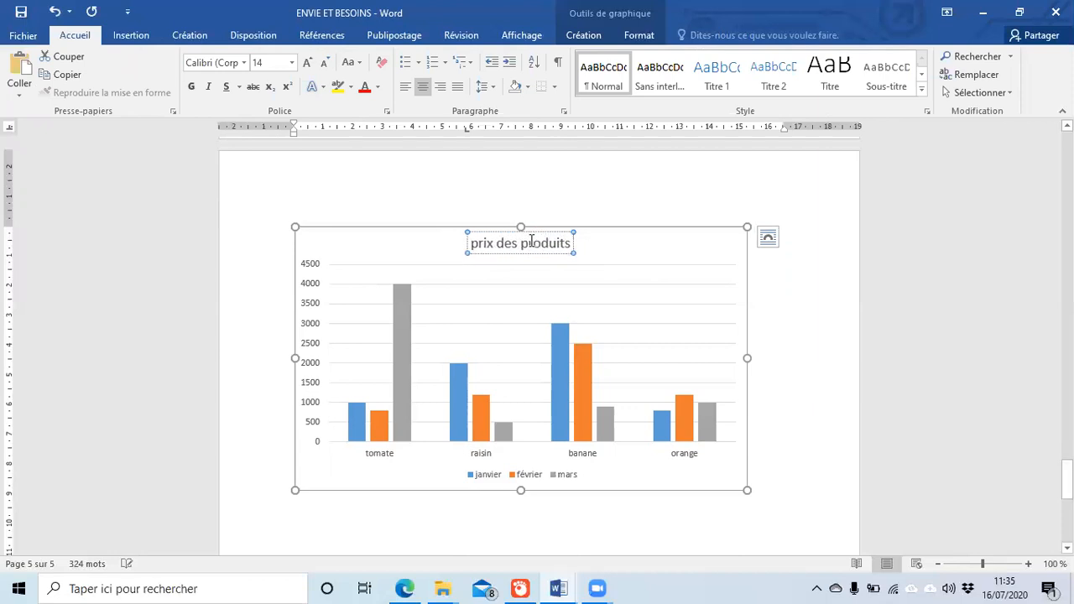
text( prem)
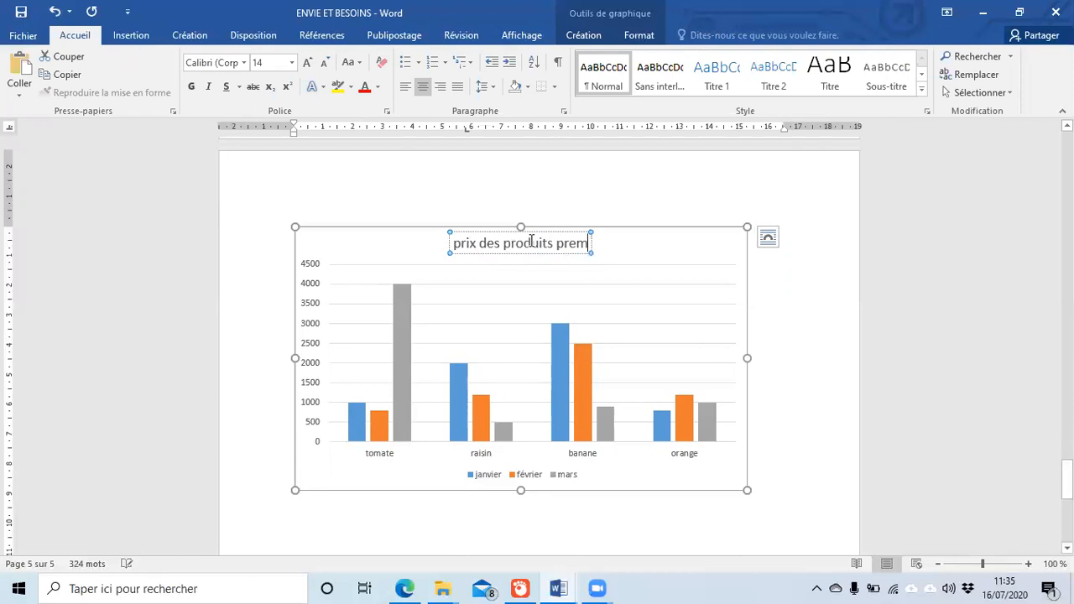
text(ier trimestre)
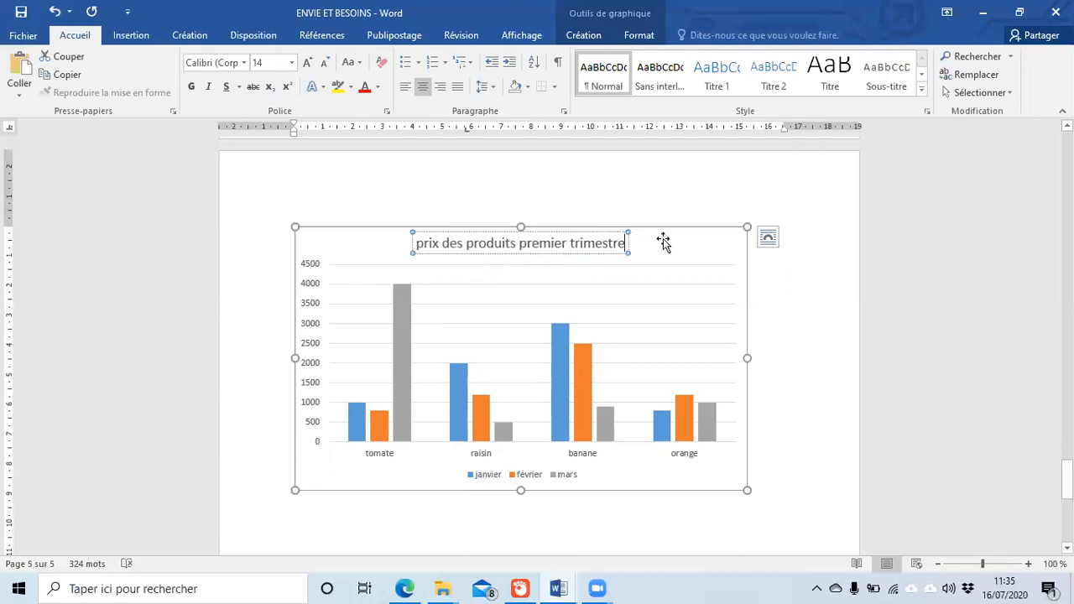
click(780, 308)
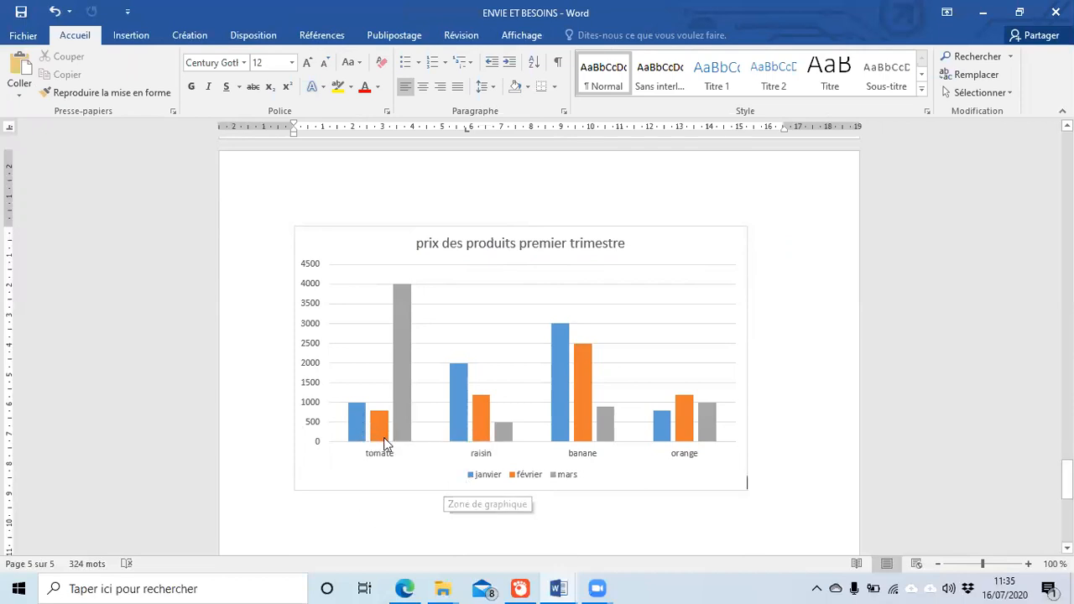
Step: Look over the finished price chart on page 5 and scroll down
mouse_move(385, 438)
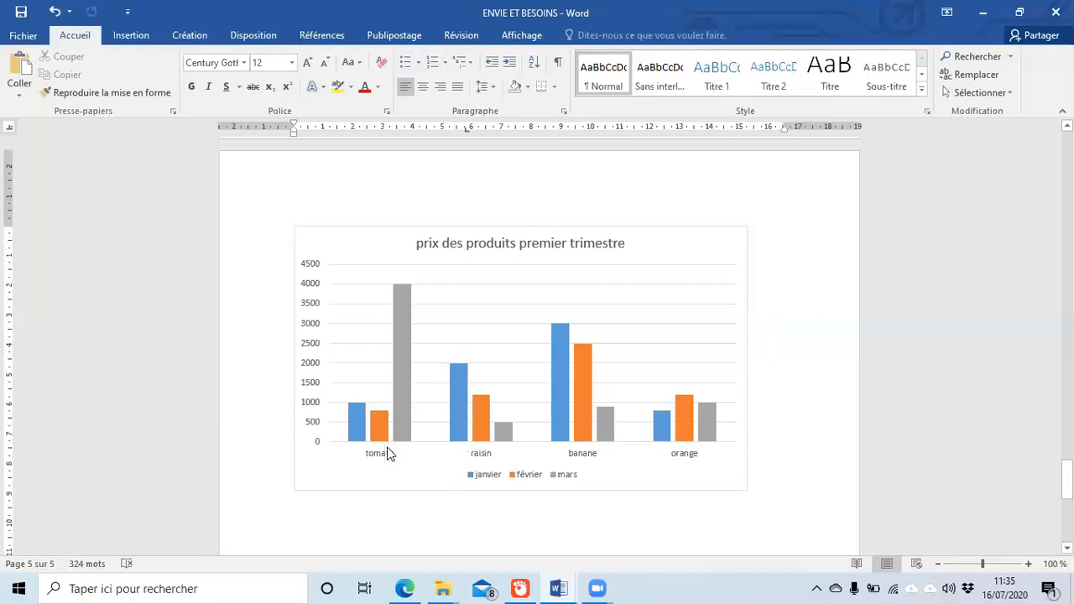
mouse_move(405, 388)
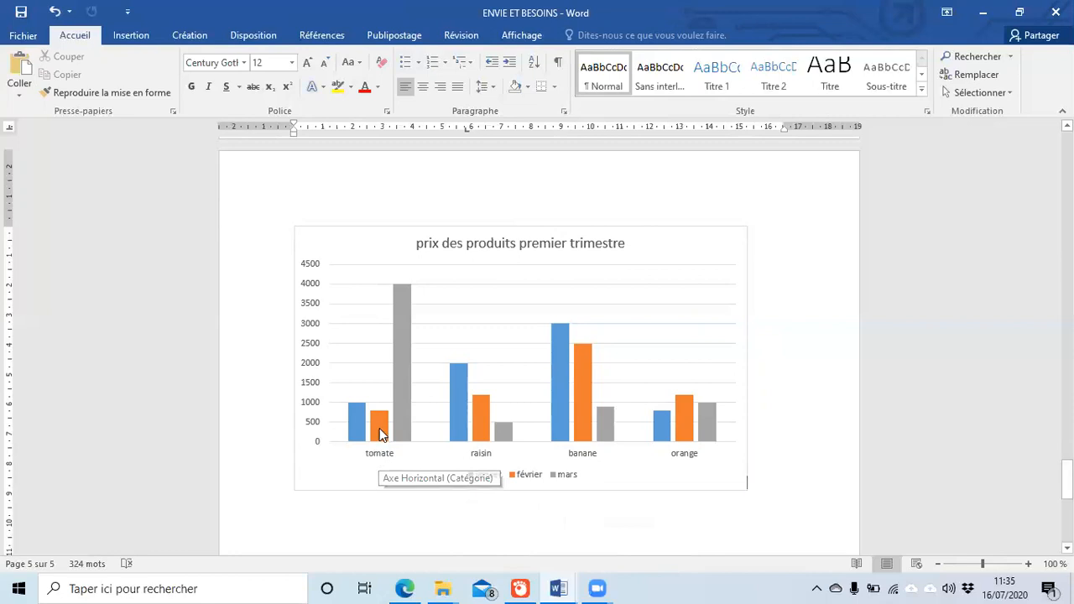
mouse_move(376, 417)
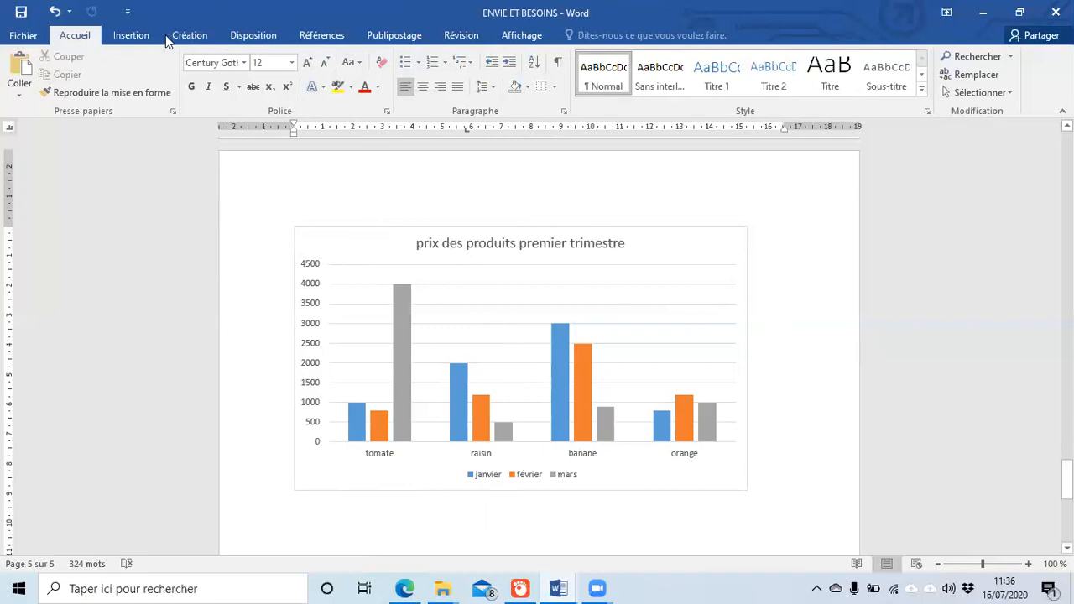
scroll(165, 34, down, 1)
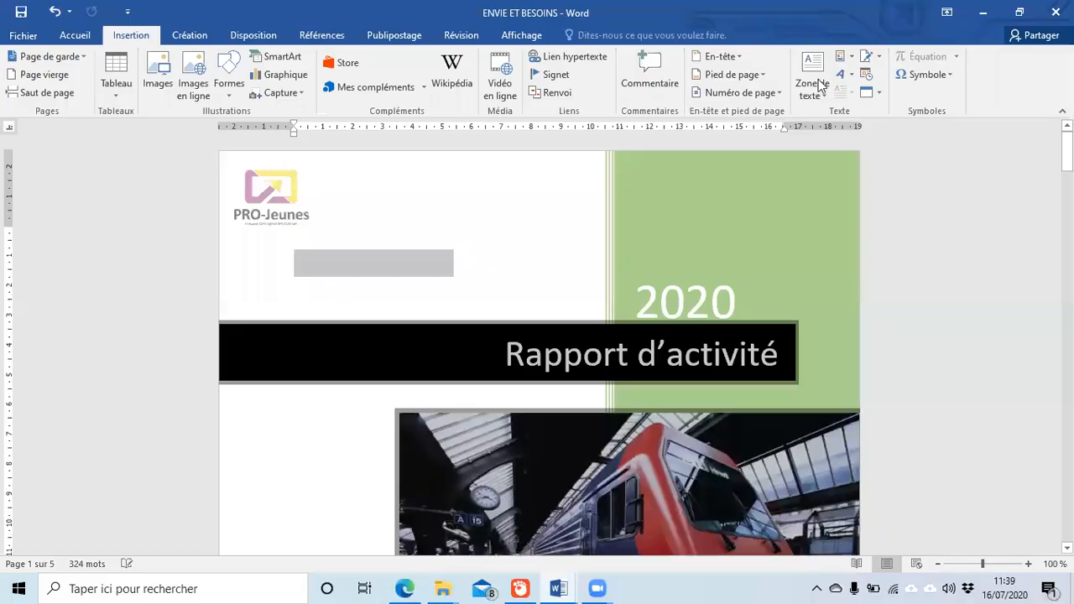
Step: Glance at Disposition, return to Insertion, and bring page 2's Intro and 1er partie text into view
click(103, 300)
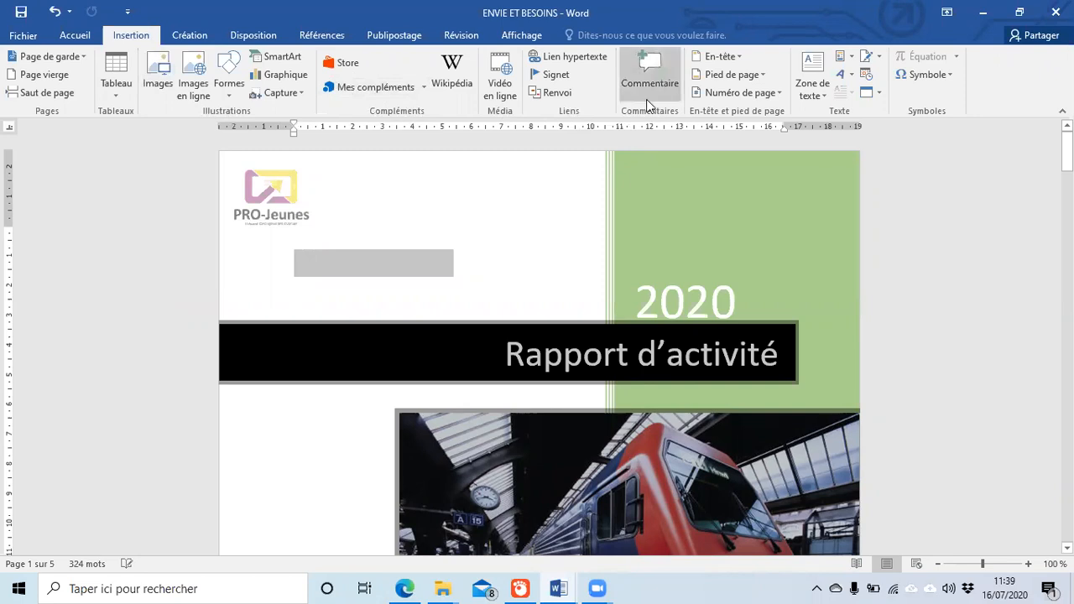
scroll(638, 108, down, 3)
scroll(463, 50, up, 1)
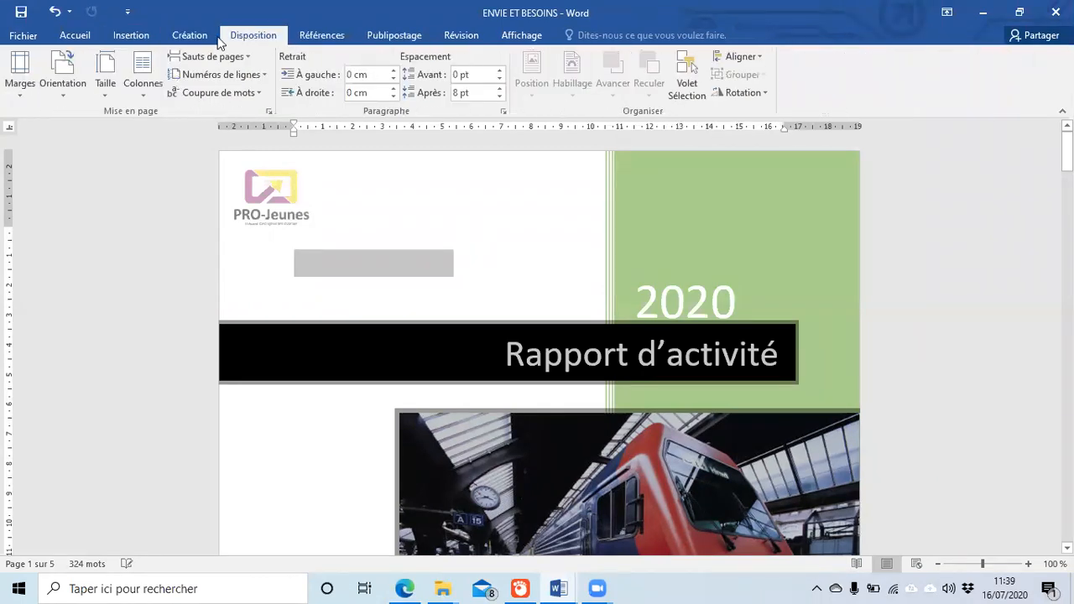
click(131, 36)
scroll(449, 226, down, 10)
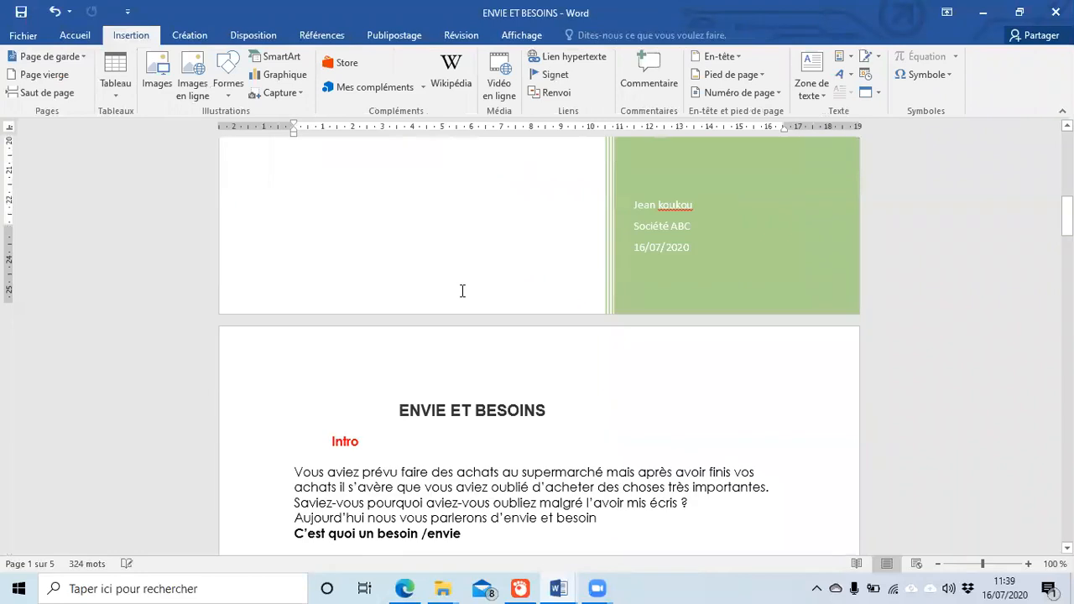
scroll(462, 291, down, 10)
scroll(462, 290, up, 3)
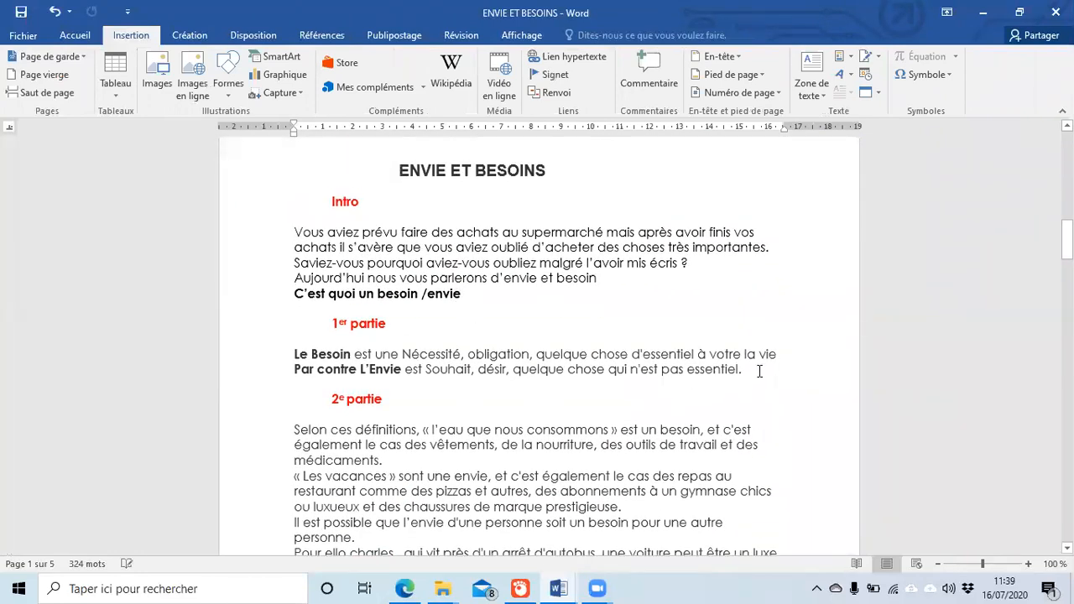
Step: Attach a comment reading 'effacer cette partie' to the words 'Le Besoin est une Nécessité,'
click(781, 359)
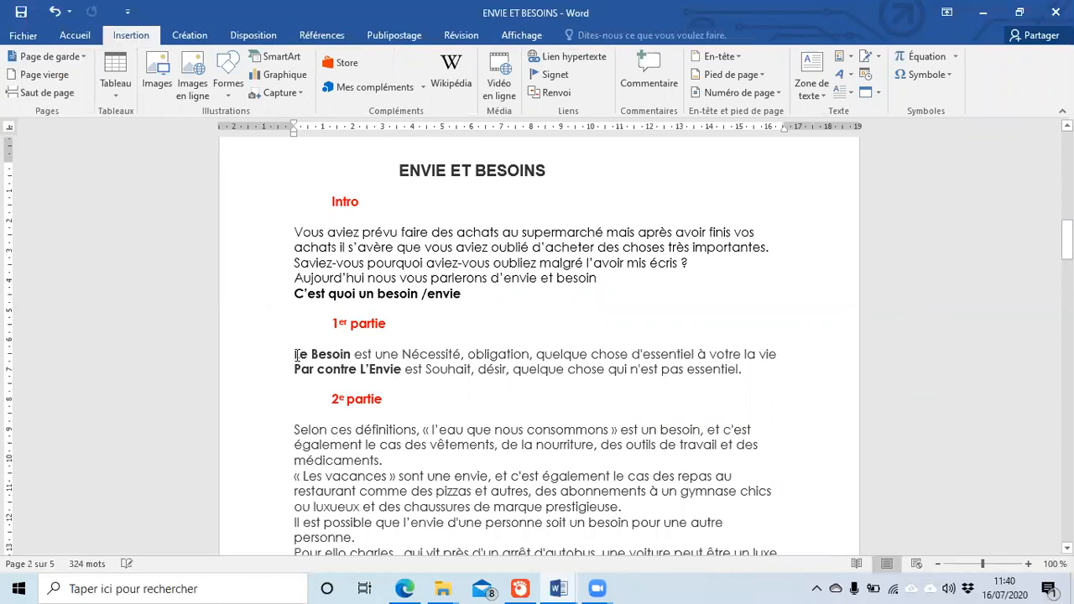
drag(294, 354, 467, 360)
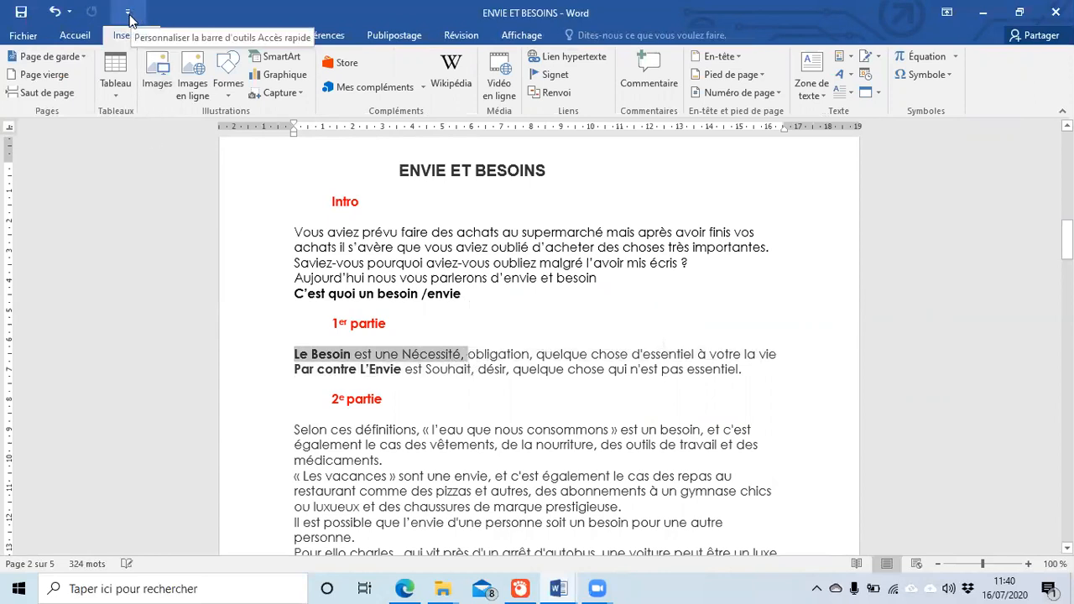
click(648, 74)
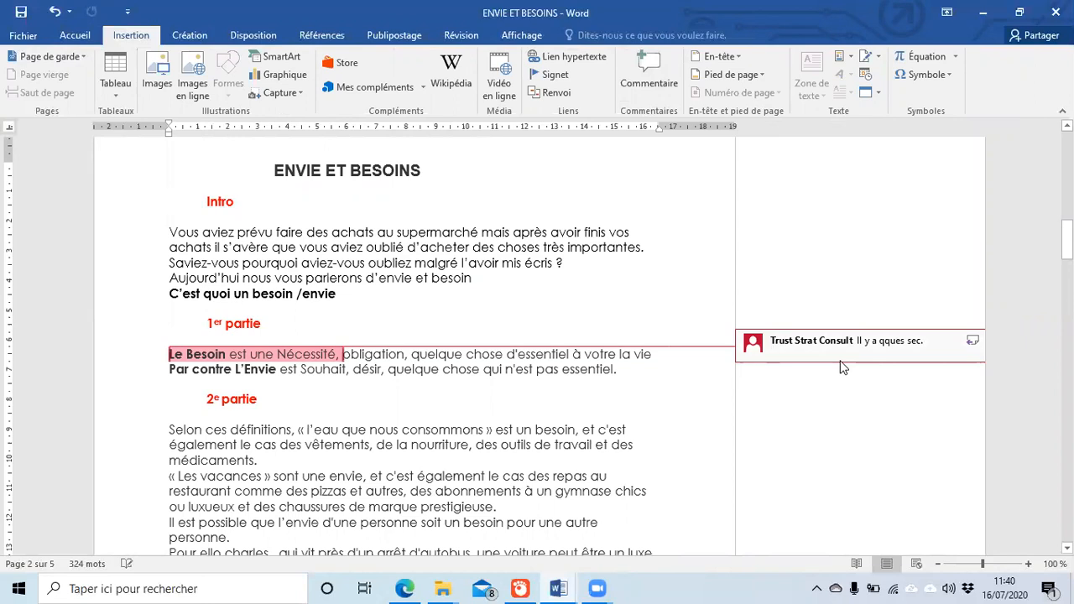
text(effacer cette partie)
Step: Dismiss the comment's spelling suggestions, then delete the comment
right_click(811, 354)
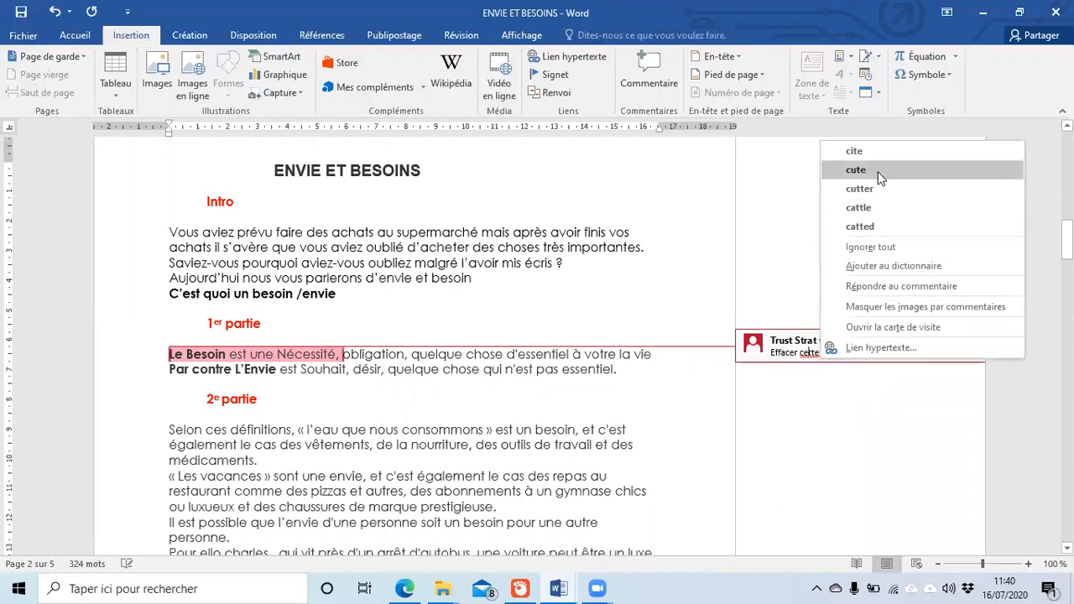
click(865, 462)
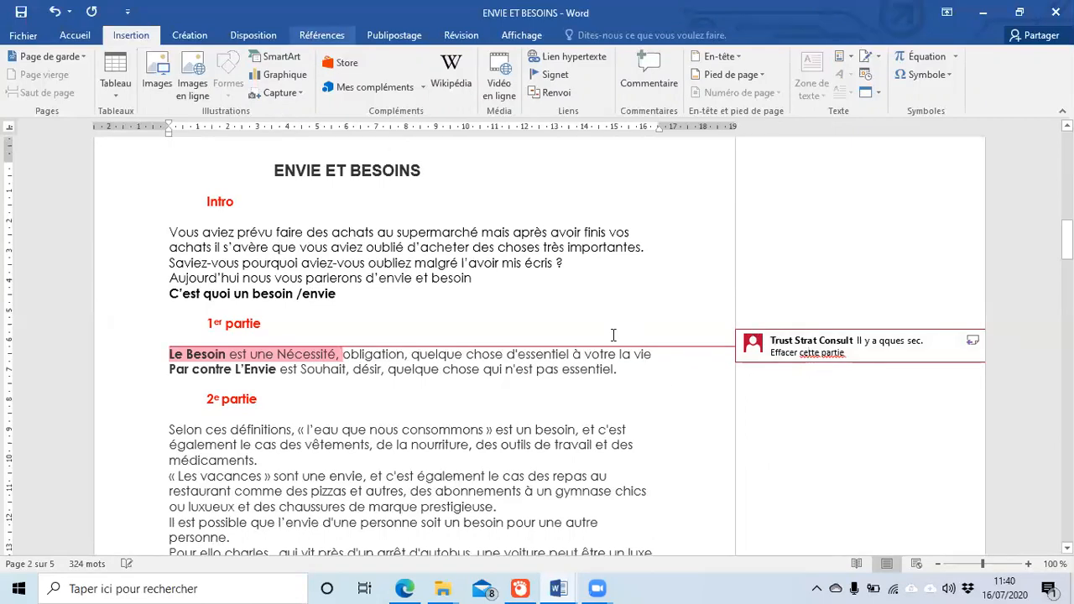
right_click(803, 353)
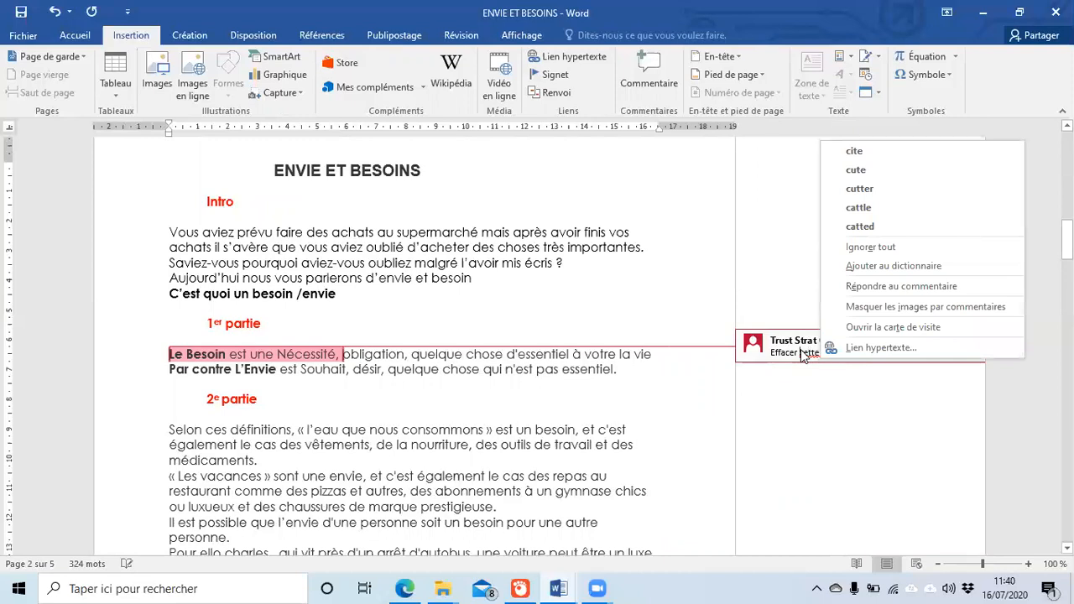
right_click(777, 354)
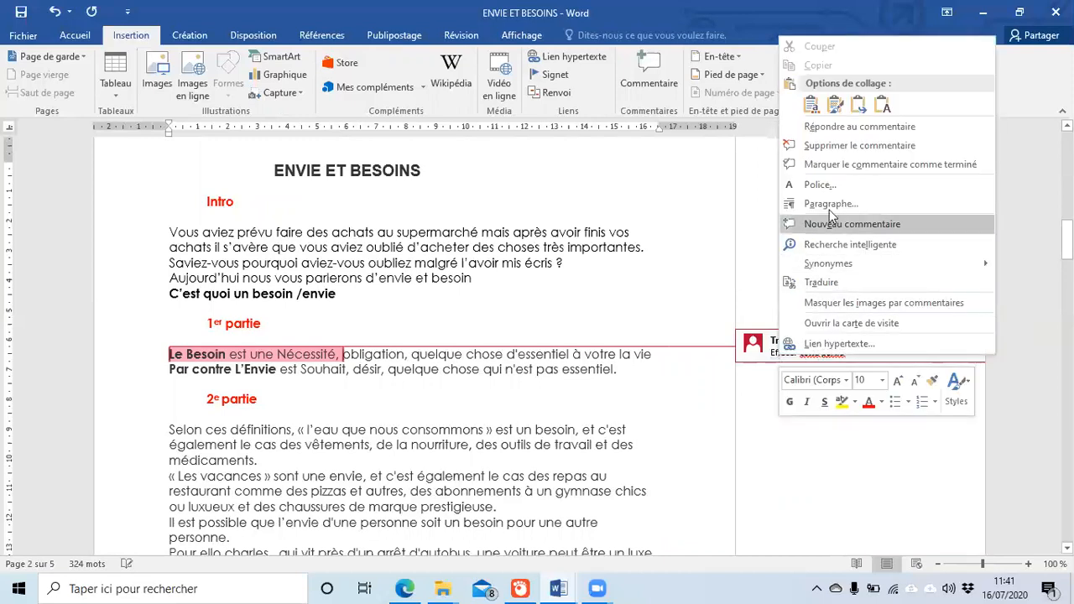
click(840, 147)
scroll(480, 260, up, 5)
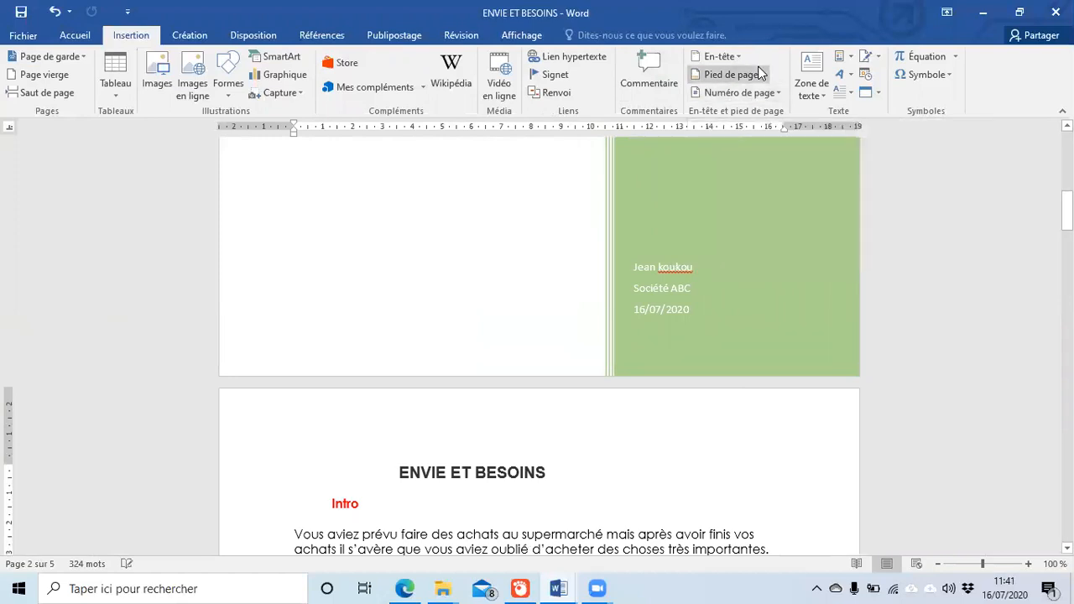
scroll(957, 252, up, 6)
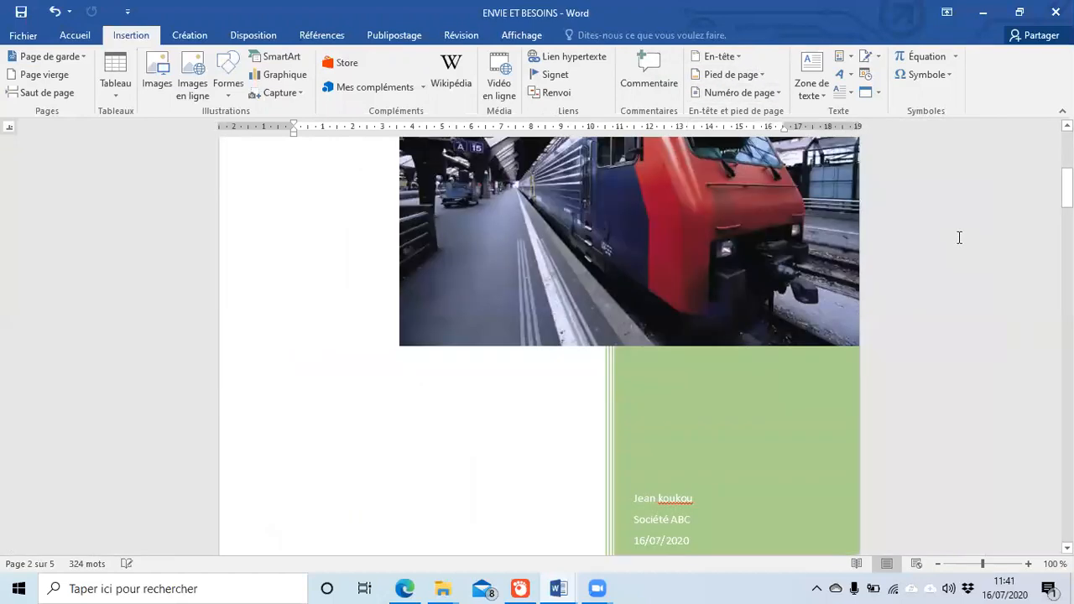
scroll(960, 235, up, 3)
scroll(960, 233, down, 15)
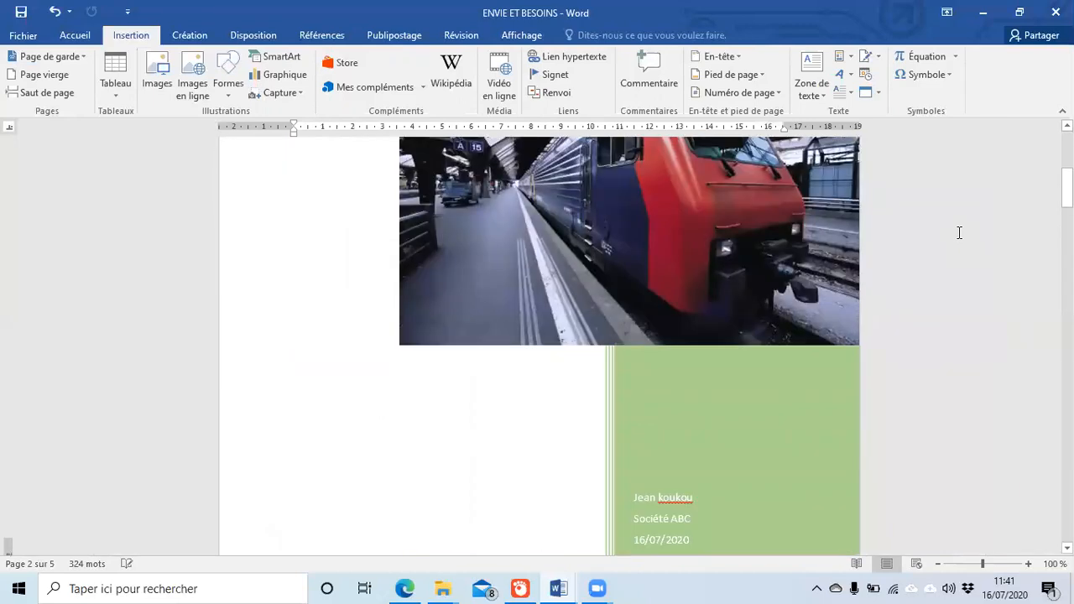
scroll(956, 231, down, 20)
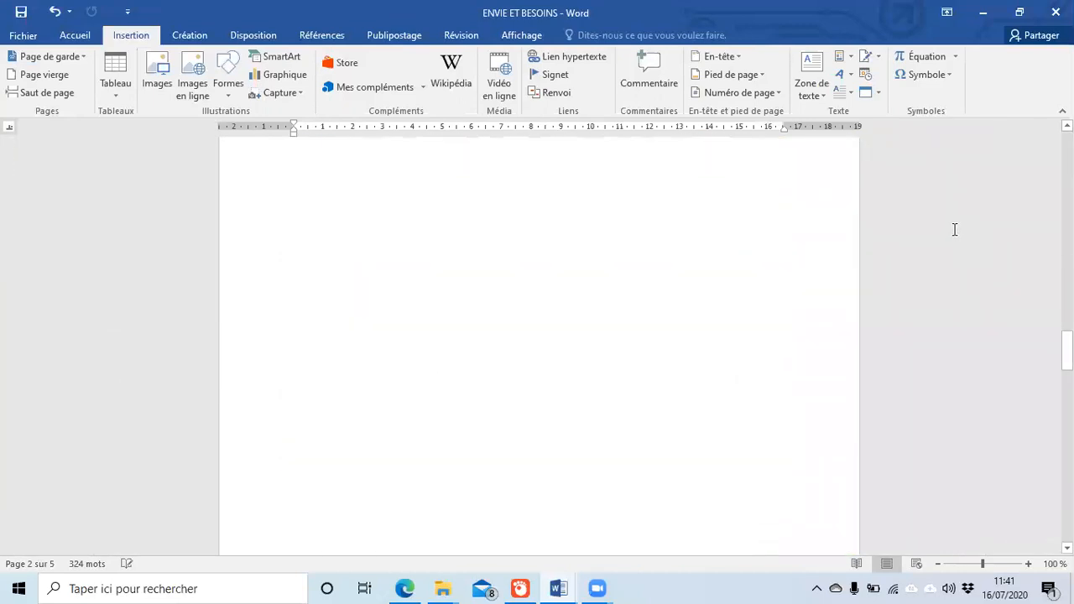
scroll(729, 252, down, 8)
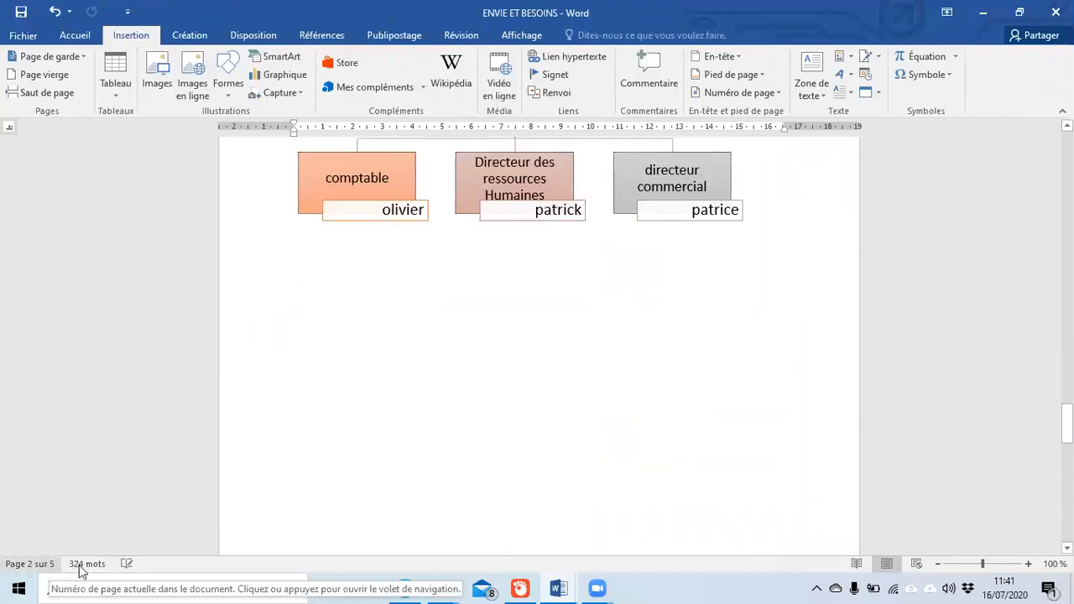
scroll(684, 401, down, 3)
scroll(684, 401, down, 4)
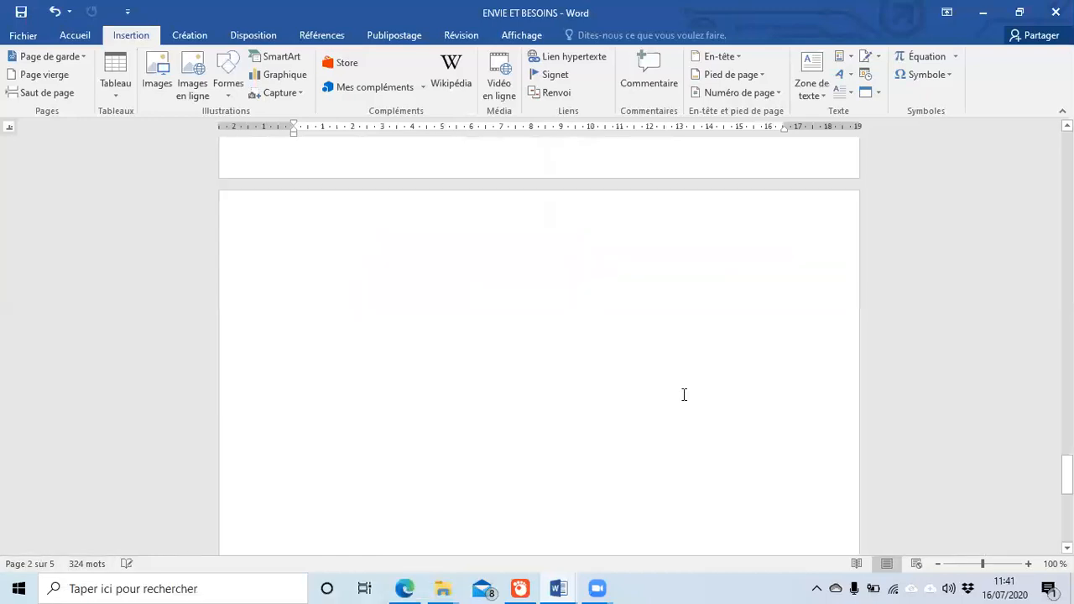
scroll(685, 340, up, 5)
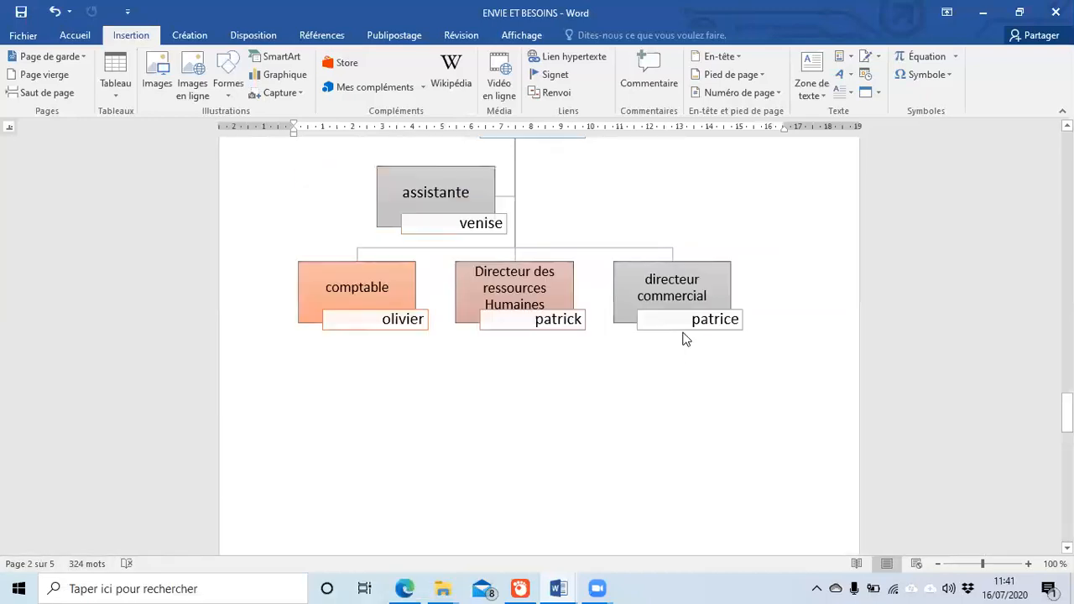
scroll(688, 313, up, 15)
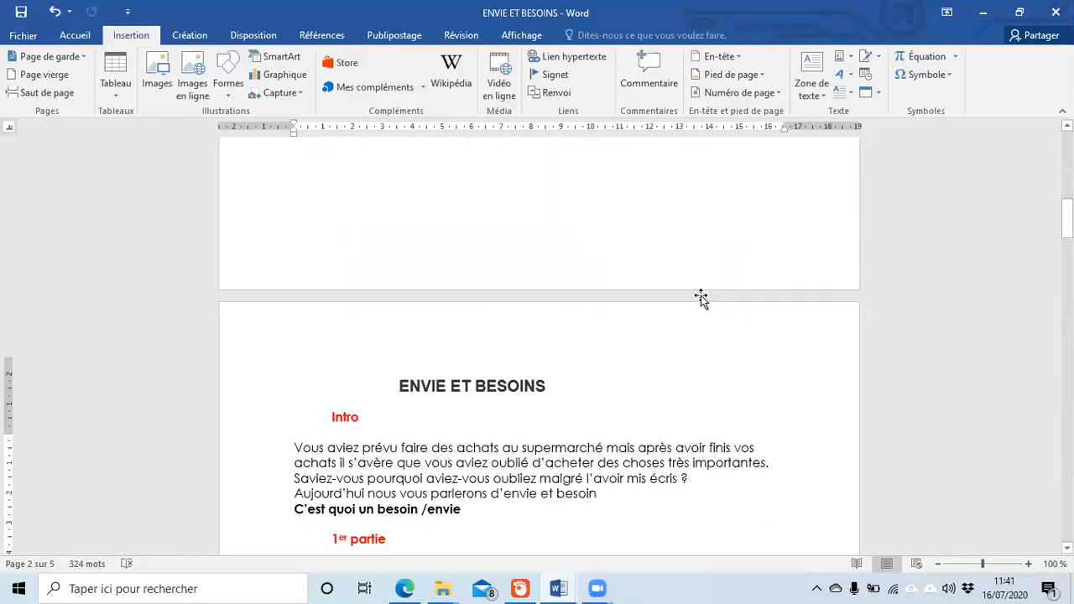
scroll(703, 295, down, 10)
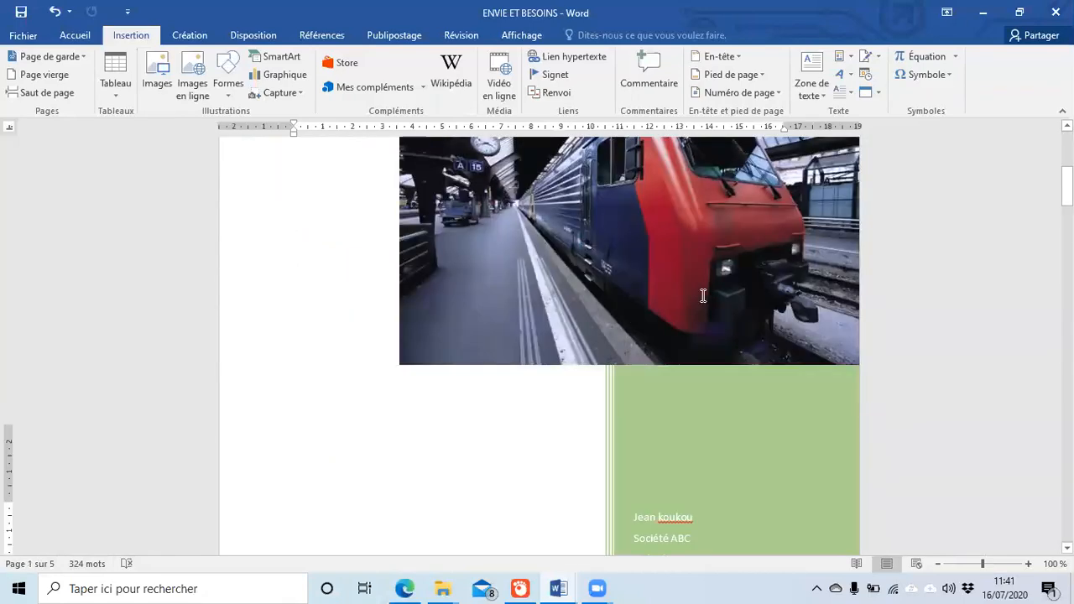
scroll(567, 306, up, 2)
scroll(551, 351, down, 12)
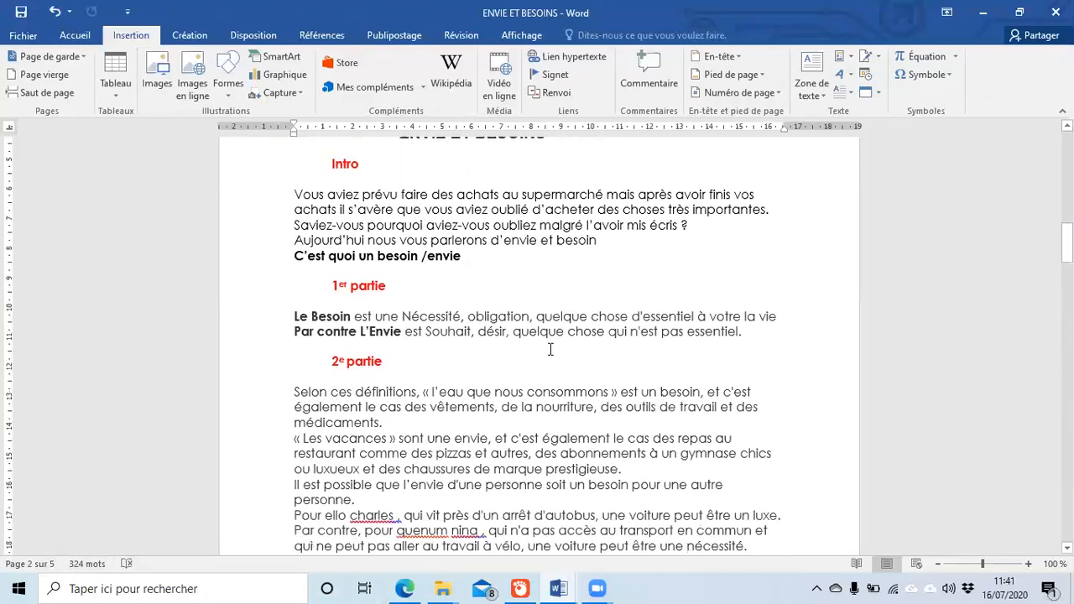
scroll(551, 351, down, 3)
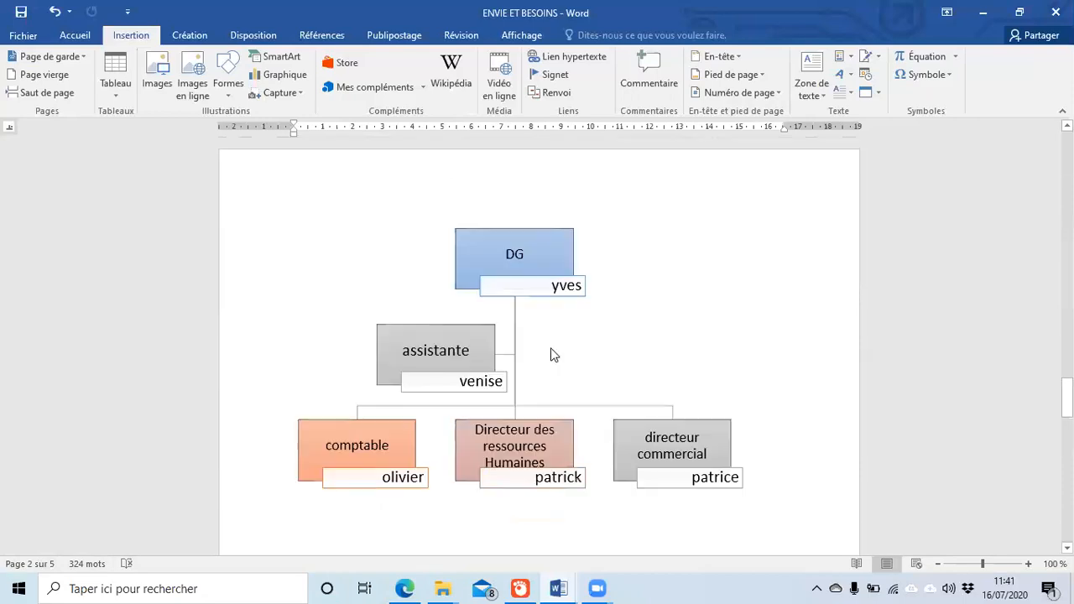
scroll(757, 281, down, 10)
scroll(756, 280, up, 11)
scroll(756, 280, up, 18)
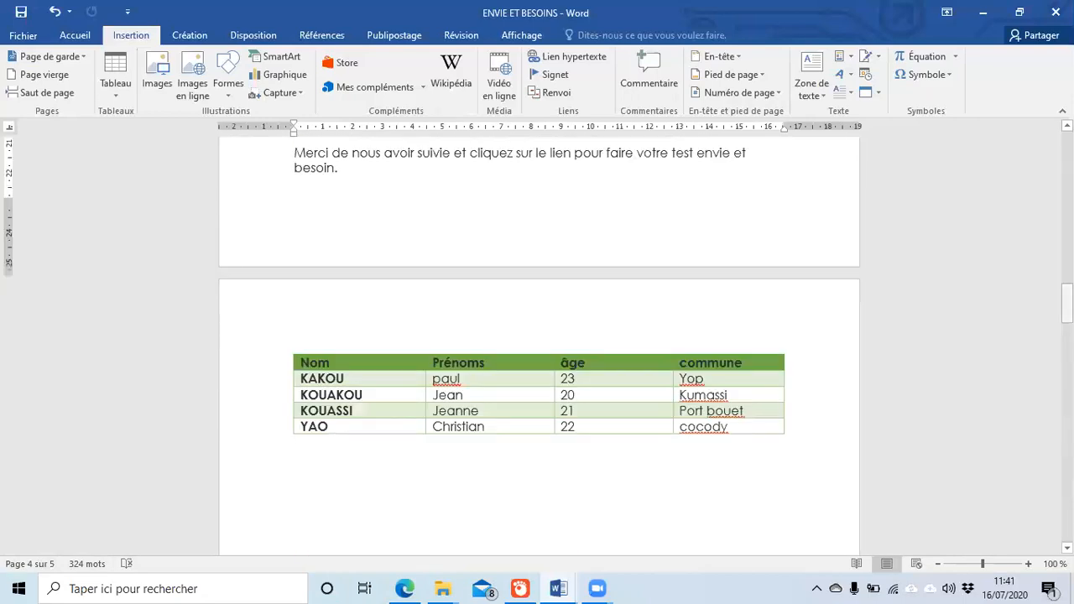
scroll(539, 344, up, 8)
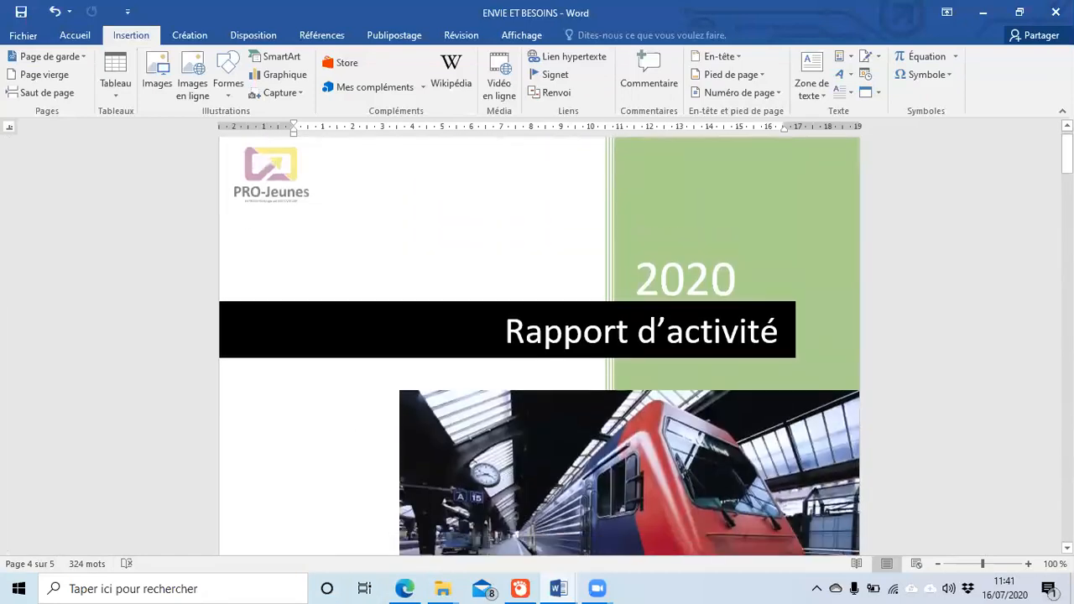
scroll(539, 344, down, 11)
scroll(495, 323, up, 4)
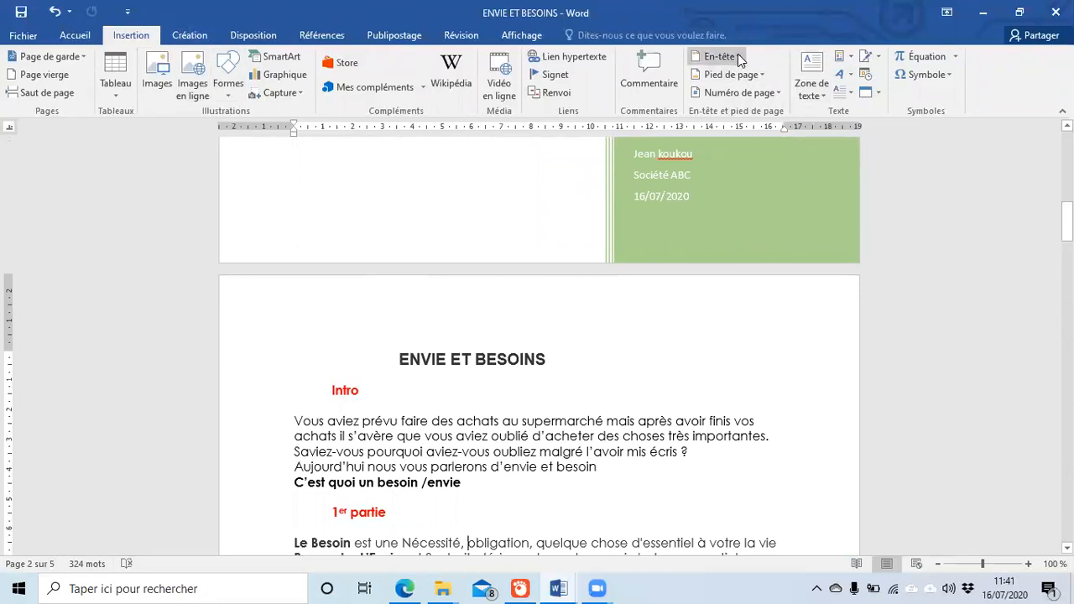
Step: Show the Haut de page page-number designs, such as Numéro normal 1, 2 and 3
click(782, 95)
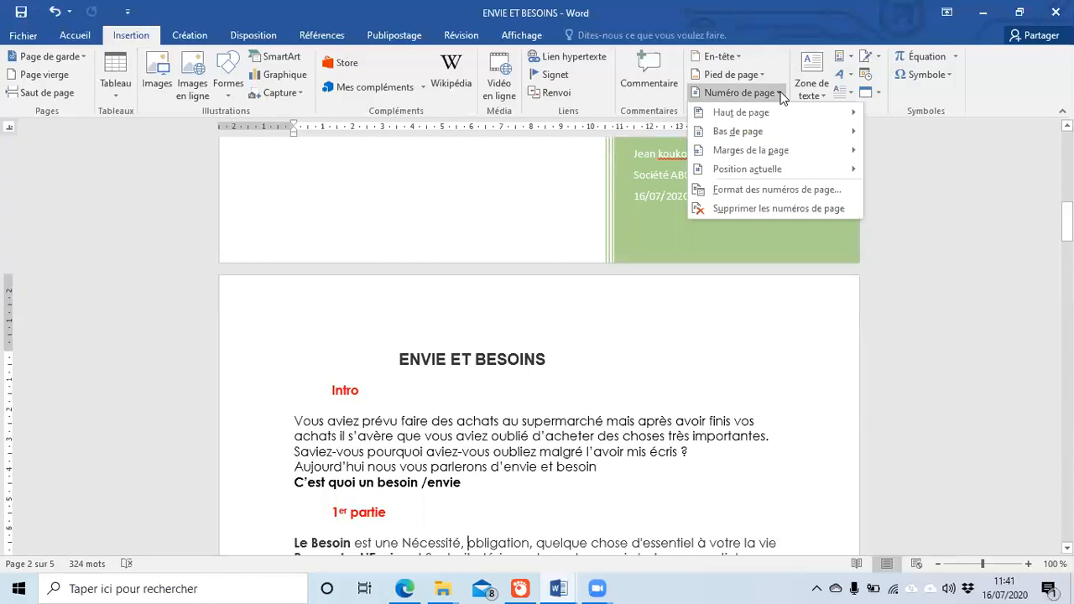
mouse_move(787, 111)
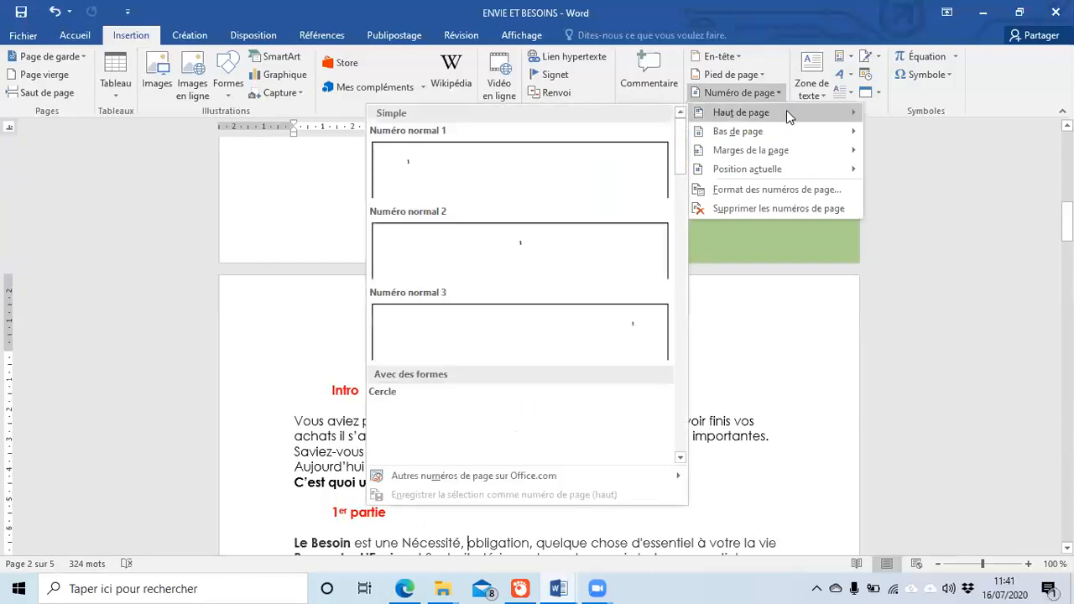
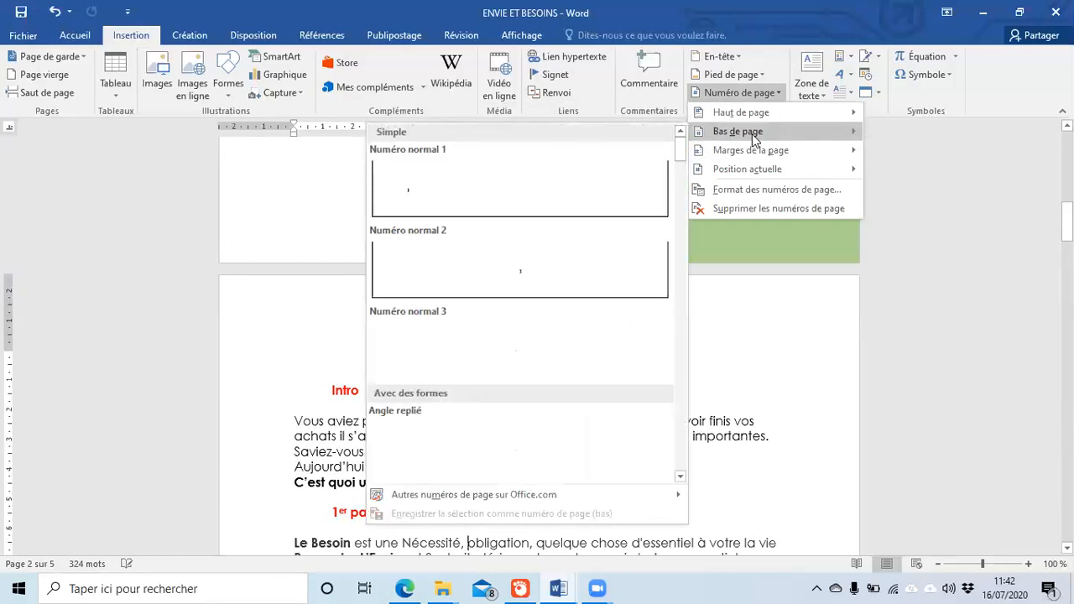
Step: Add a Contour de cercle 1 page number at the bottom of the page and close the footer
mouse_move(752, 149)
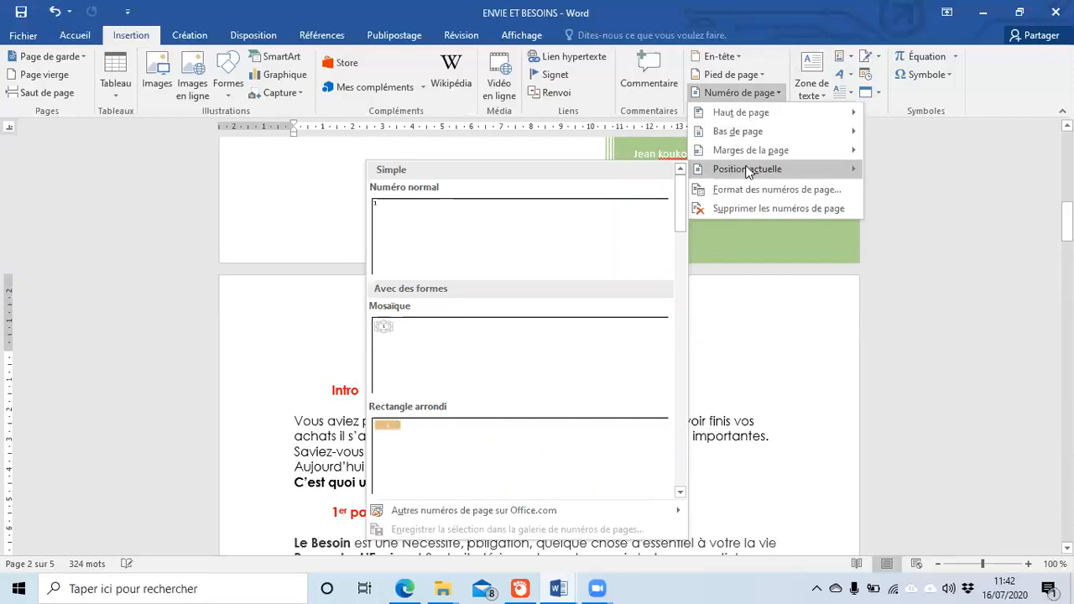
mouse_move(746, 130)
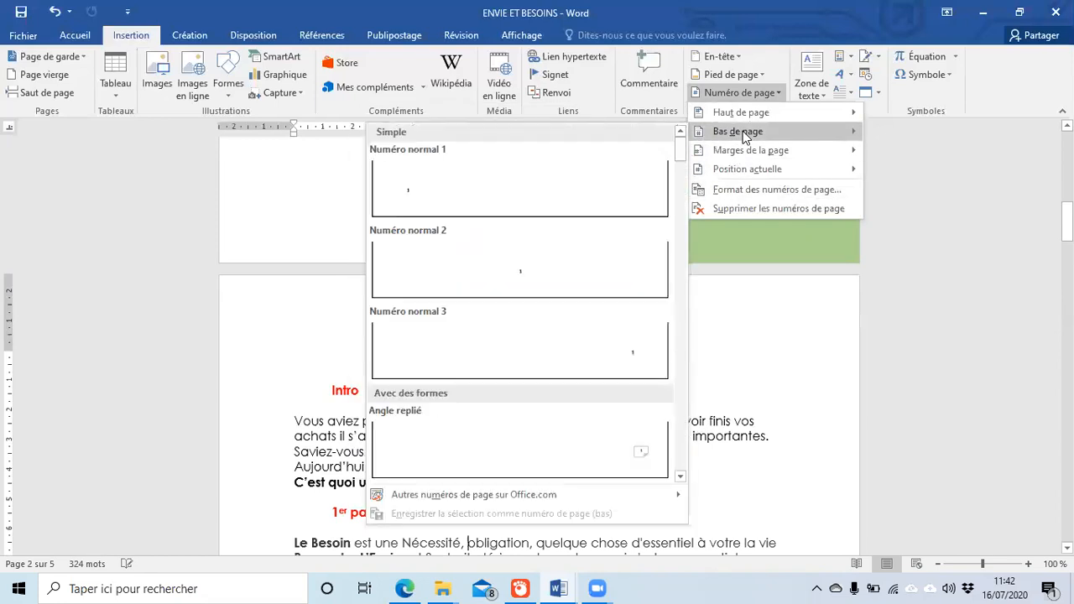
drag(680, 160, 683, 201)
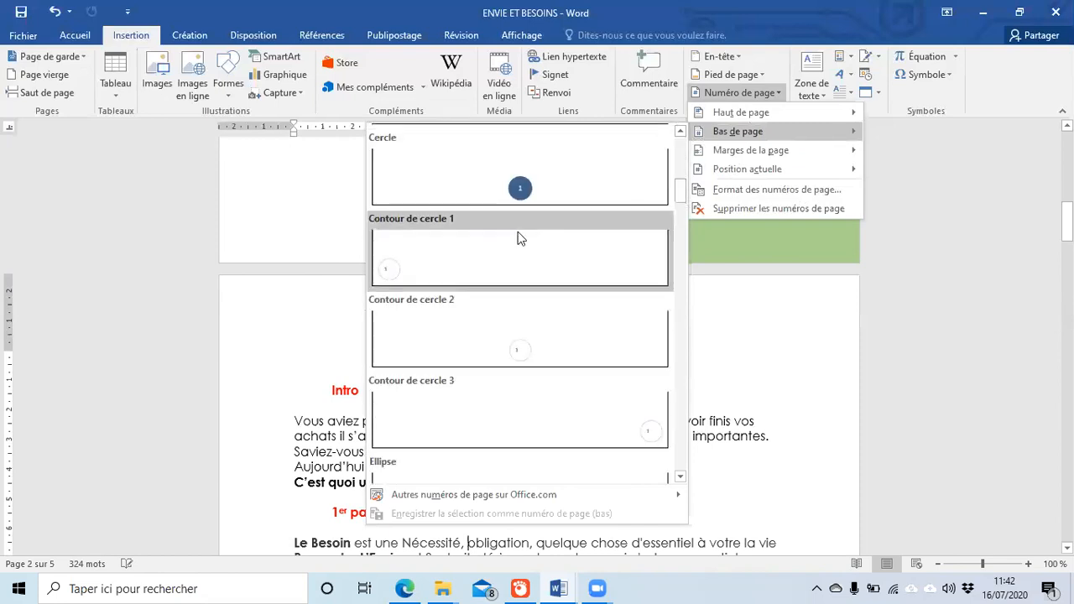
click(492, 252)
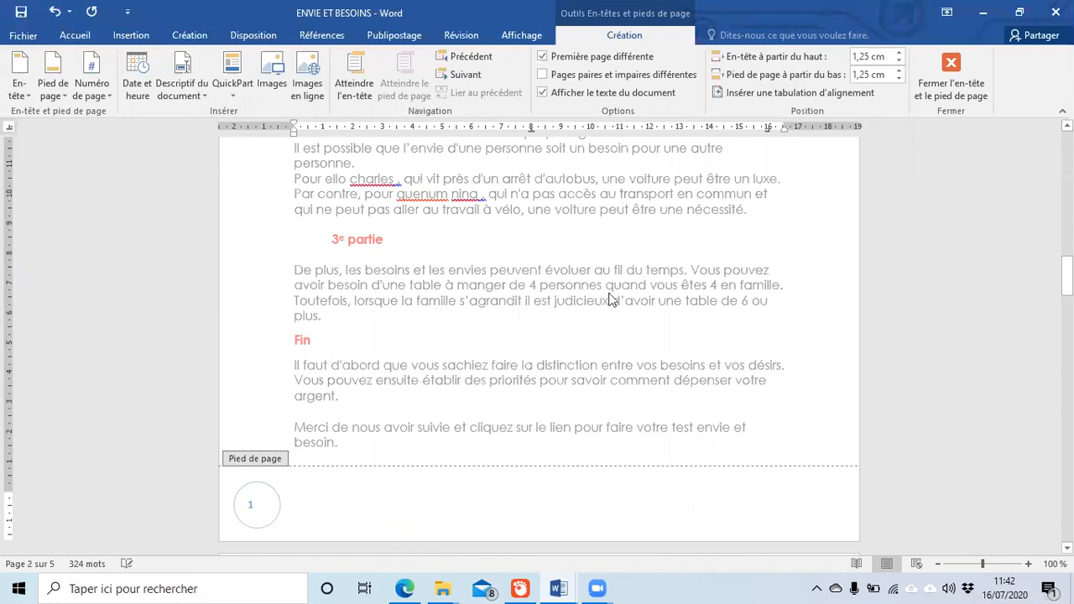
double_click(468, 340)
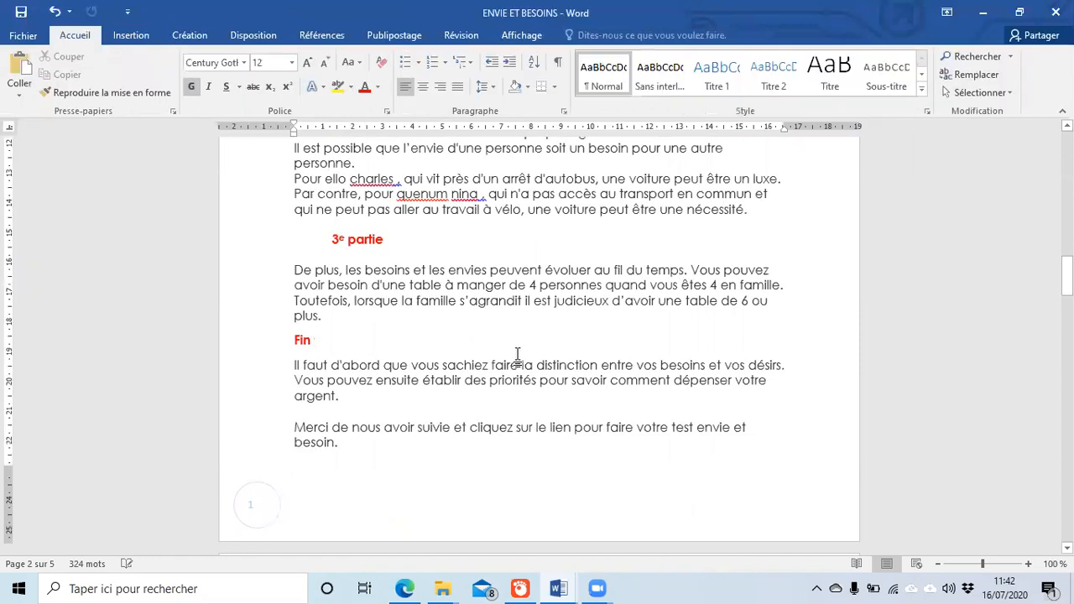
scroll(520, 352, up, 4)
scroll(521, 350, up, 20)
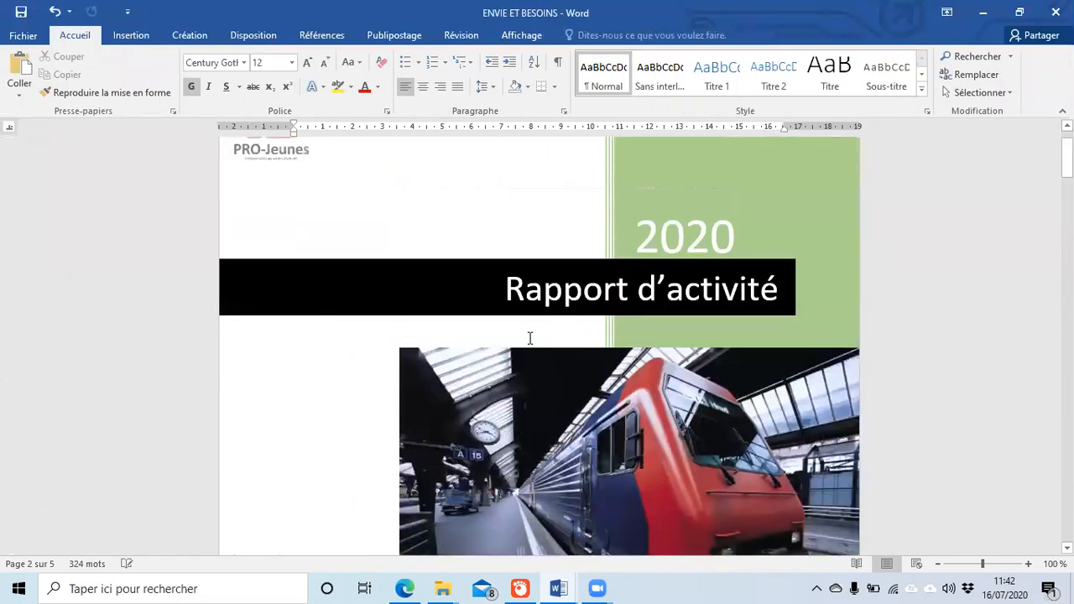
scroll(520, 333, down, 15)
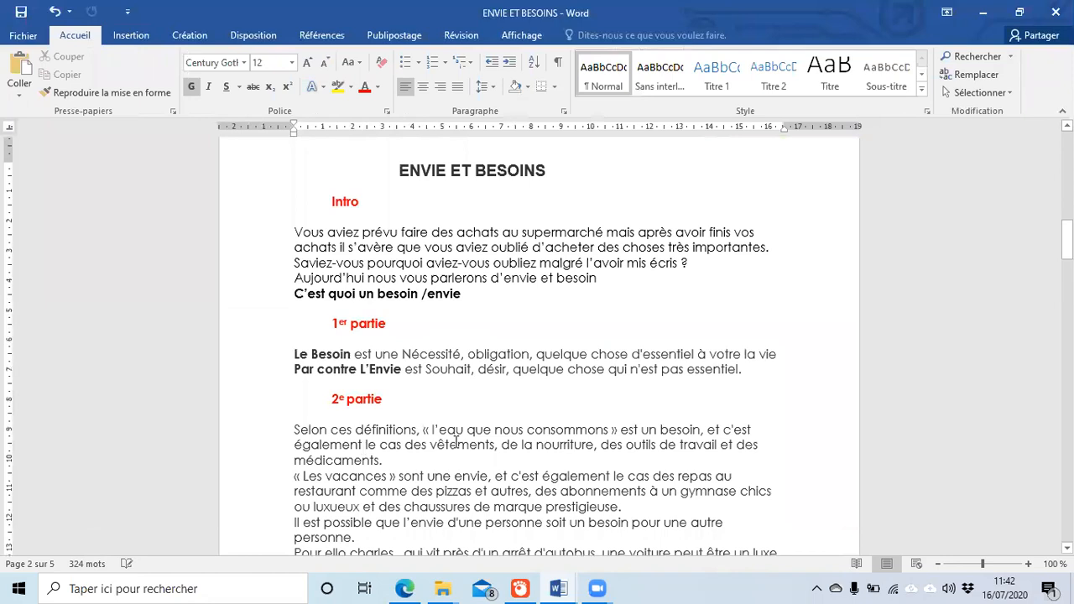
scroll(418, 333, down, 3)
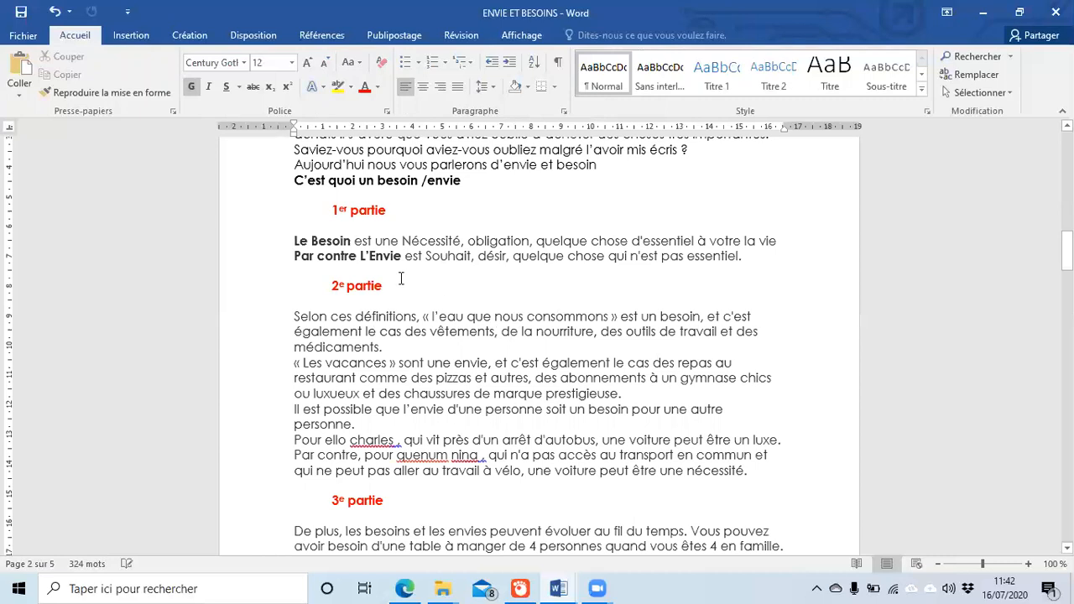
scroll(401, 278, up, 4)
scroll(404, 330, up, 2)
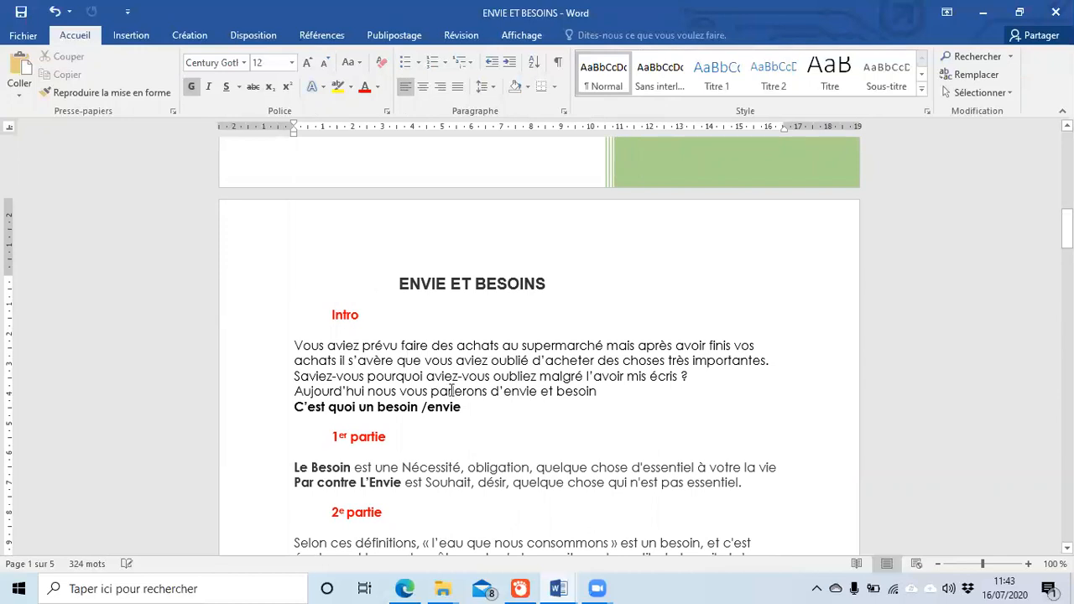
scroll(452, 392, up, 20)
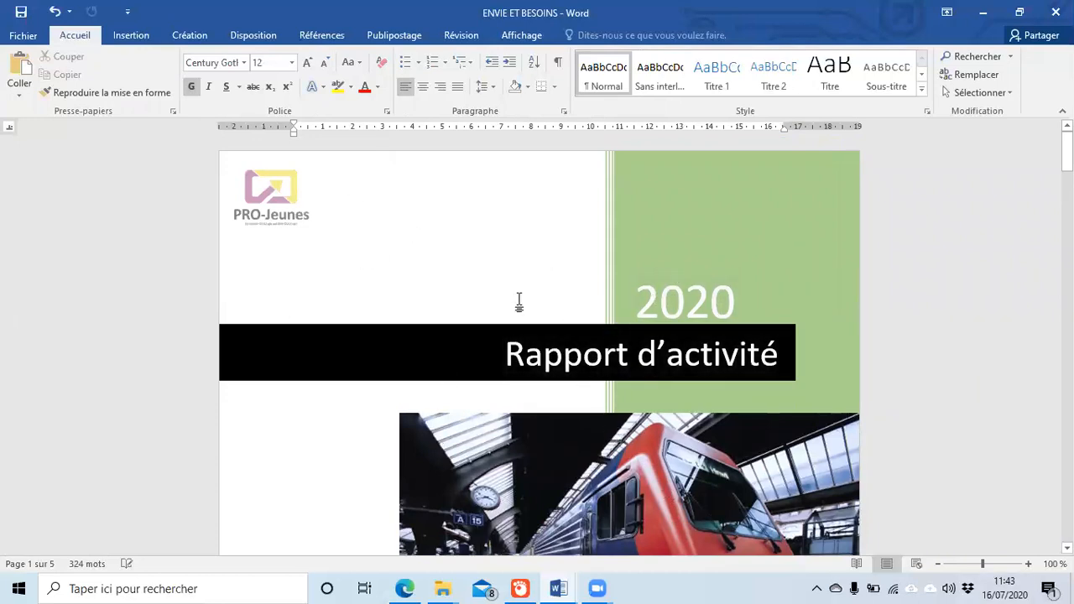
scroll(547, 353, down, 5)
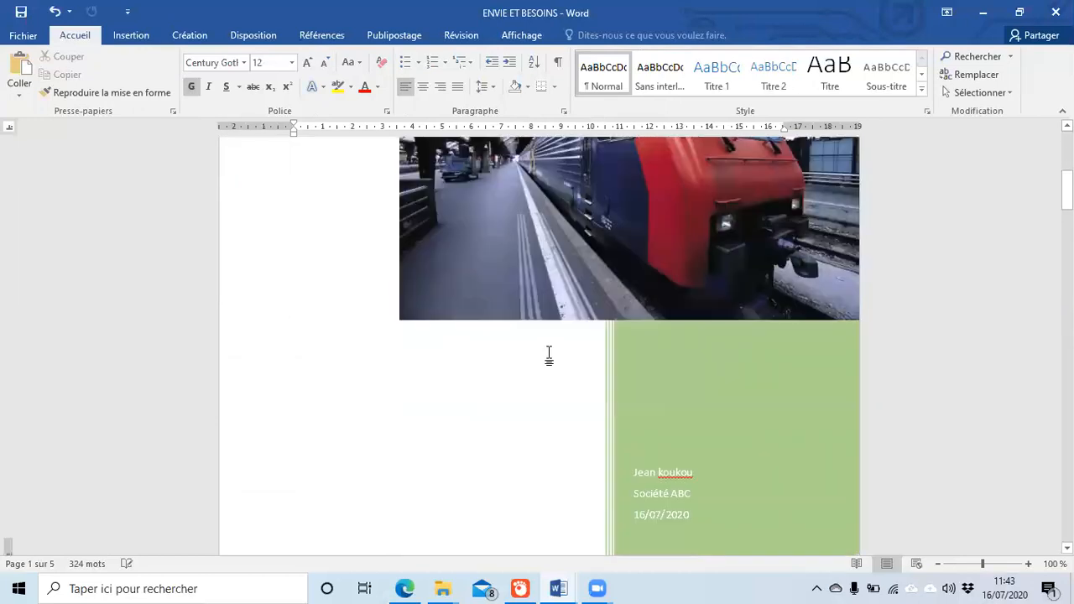
scroll(547, 349, down, 6)
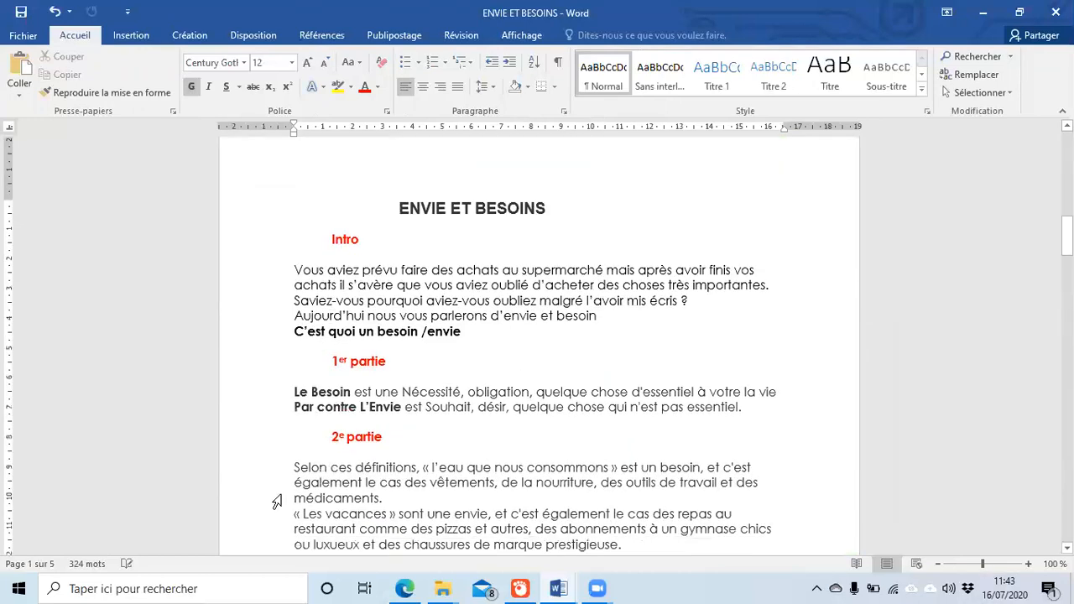
click(442, 431)
scroll(434, 391, down, 12)
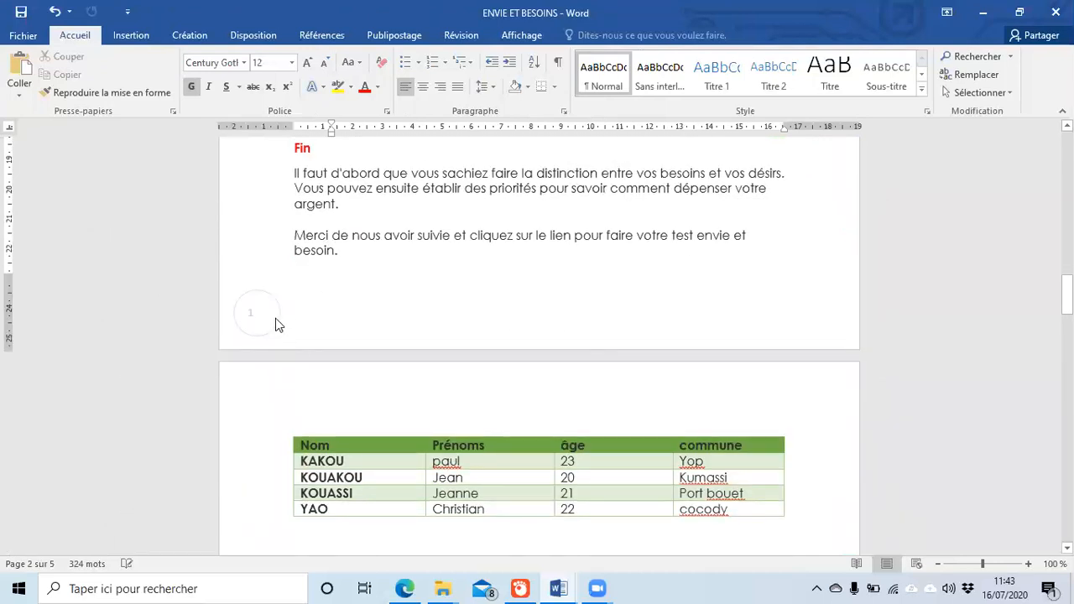
scroll(587, 319, up, 6)
scroll(594, 311, up, 20)
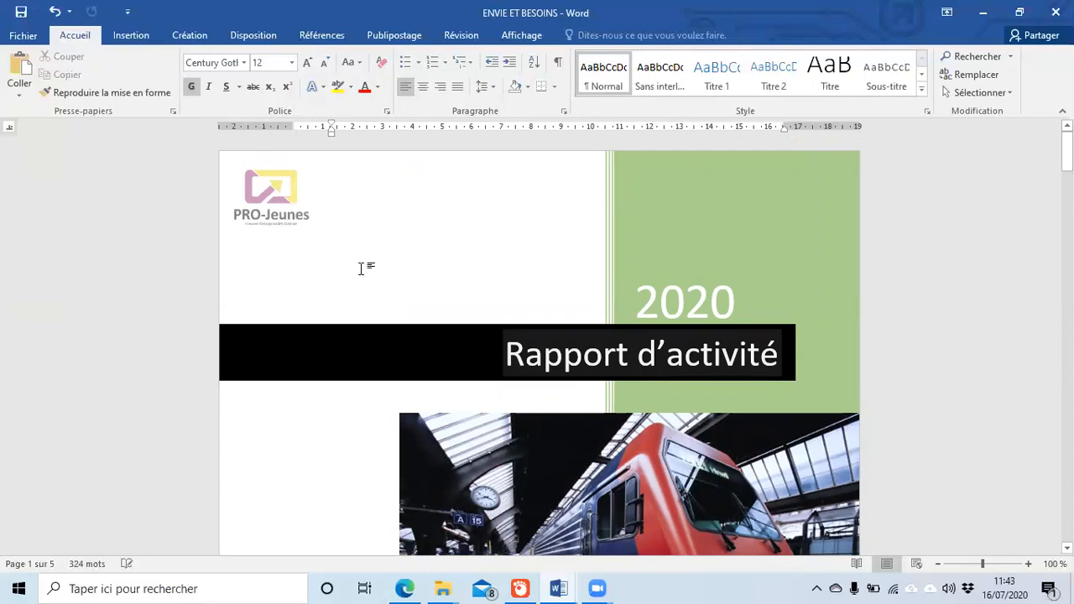
scroll(362, 269, down, 17)
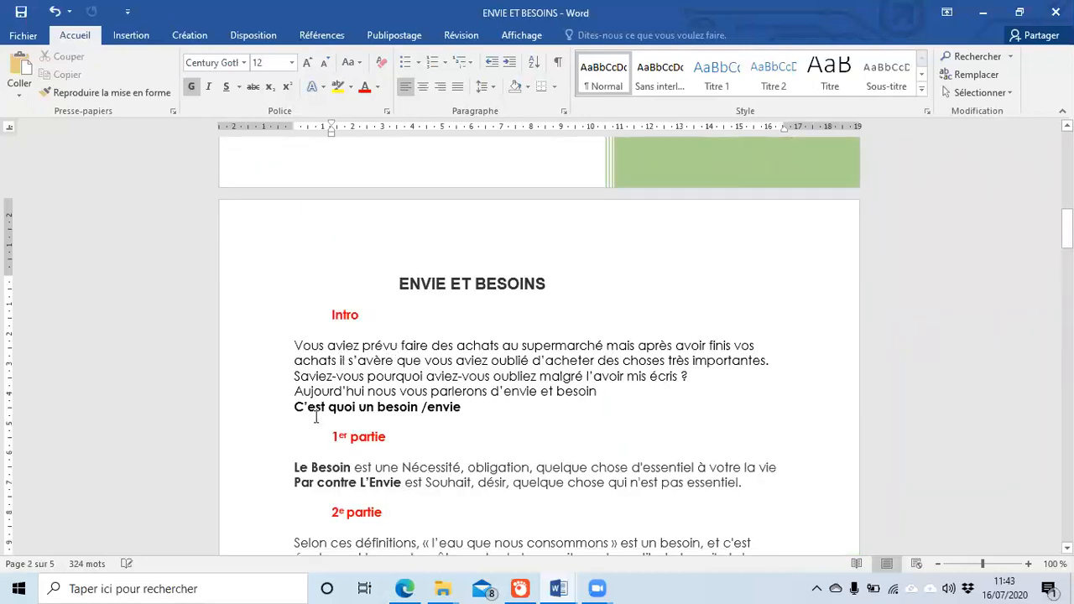
scroll(453, 324, up, 3)
scroll(456, 324, up, 6)
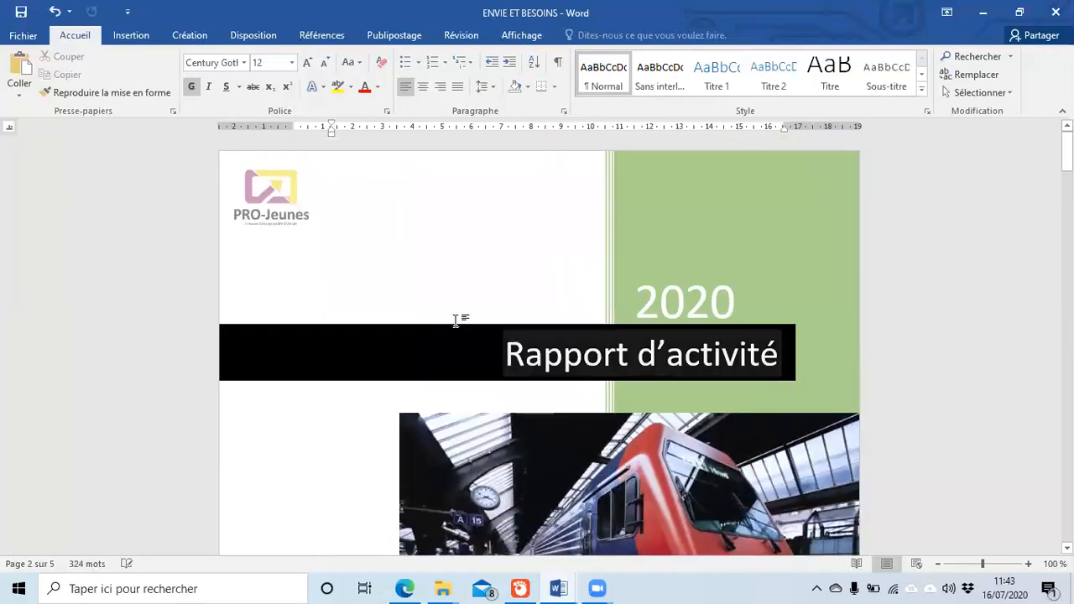
scroll(442, 324, down, 7)
scroll(445, 327, down, 4)
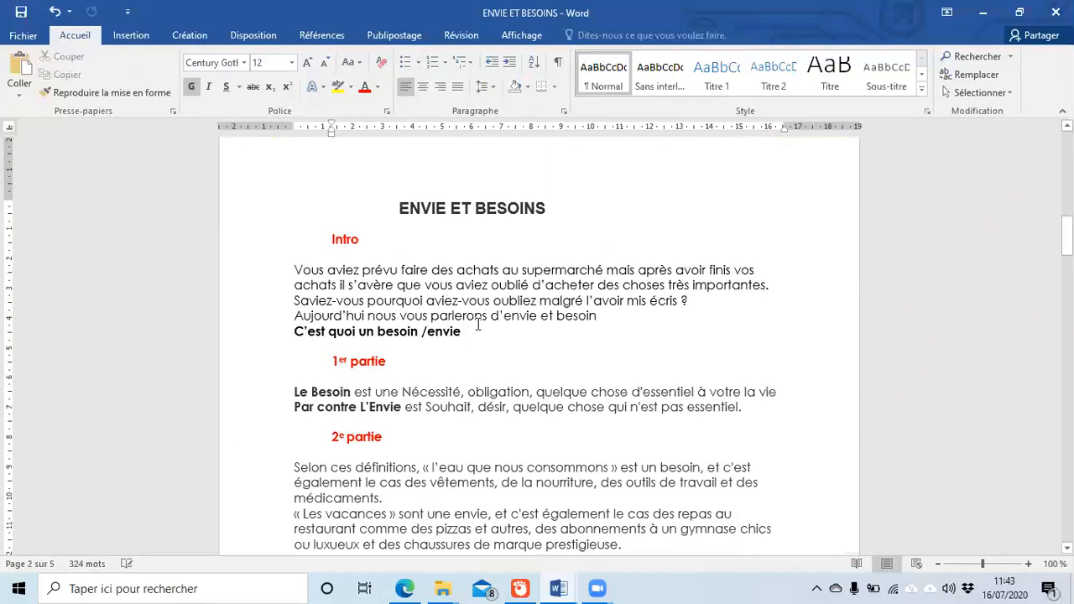
Step: Insert the Vide header style, leaving a [Tapez ici] placeholder above the title
click(134, 36)
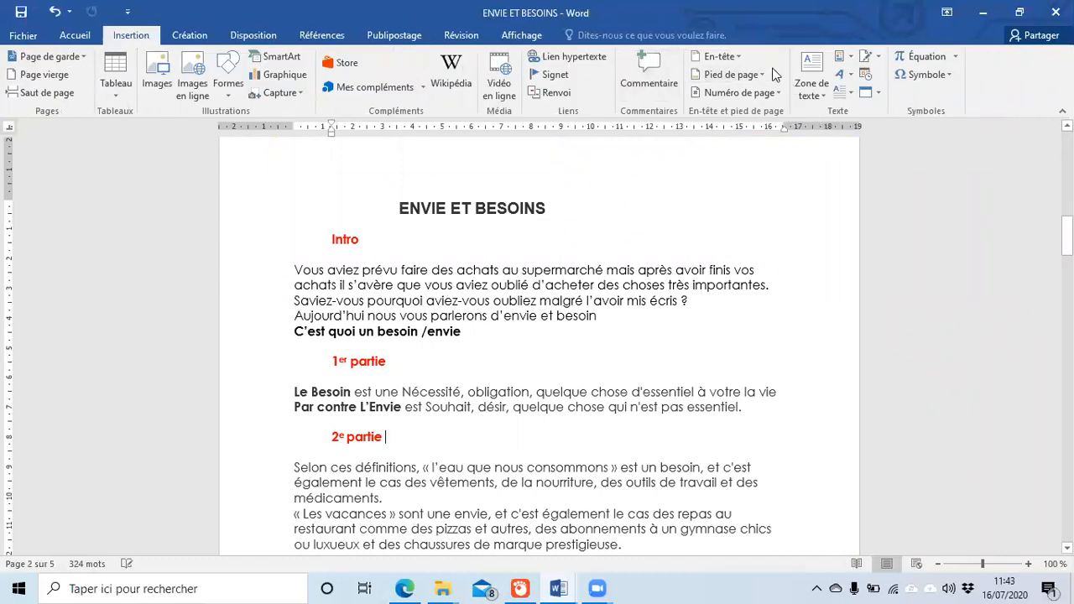
click(734, 57)
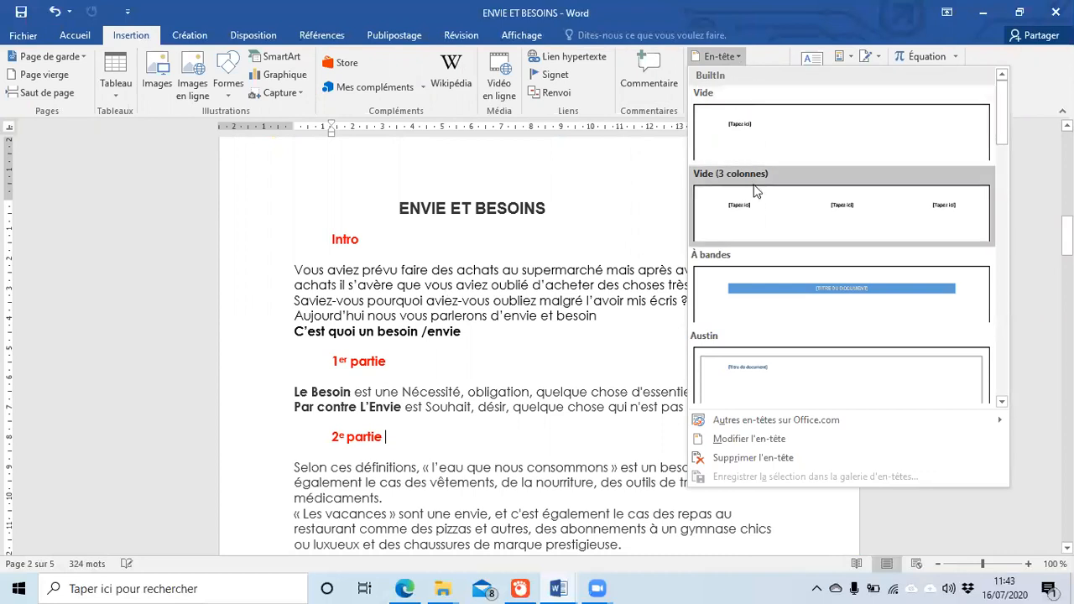
click(771, 119)
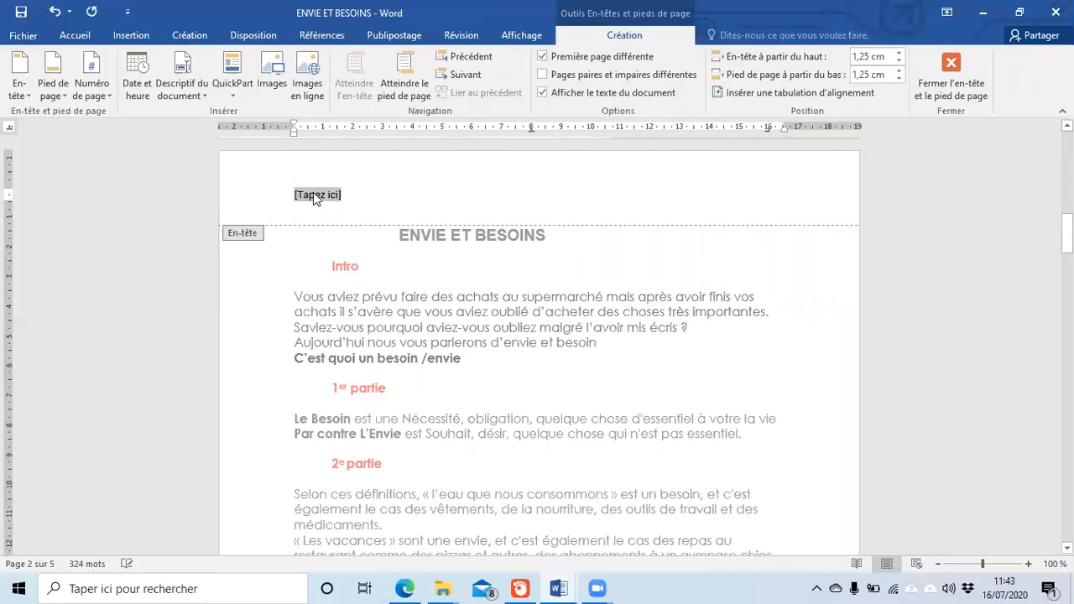
Step: Type 'projeunes' as the header text and close header editing
text(projeunes)
key(Return)
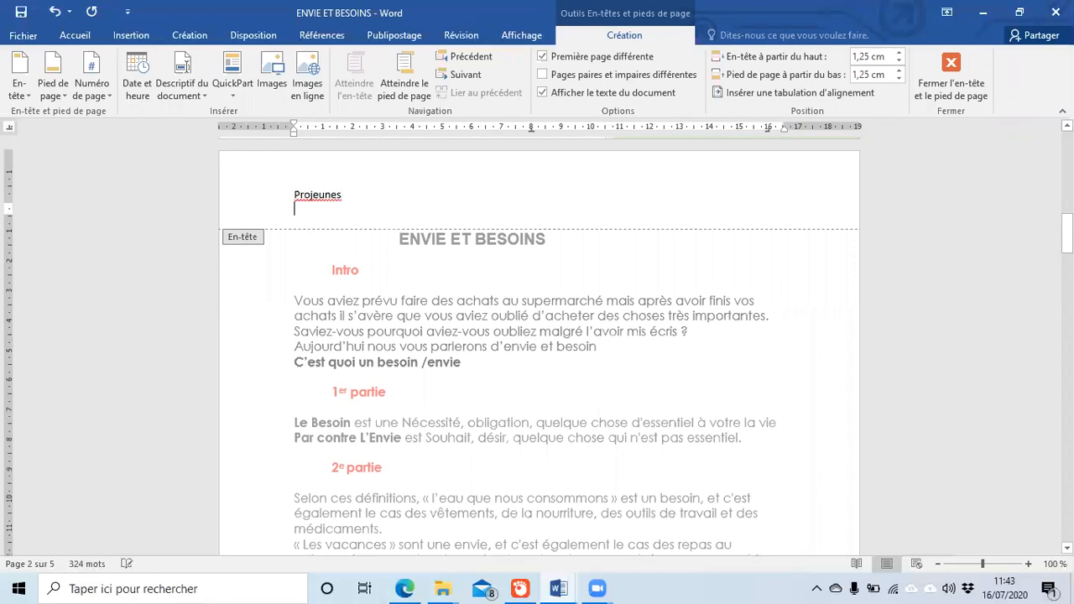
double_click(412, 301)
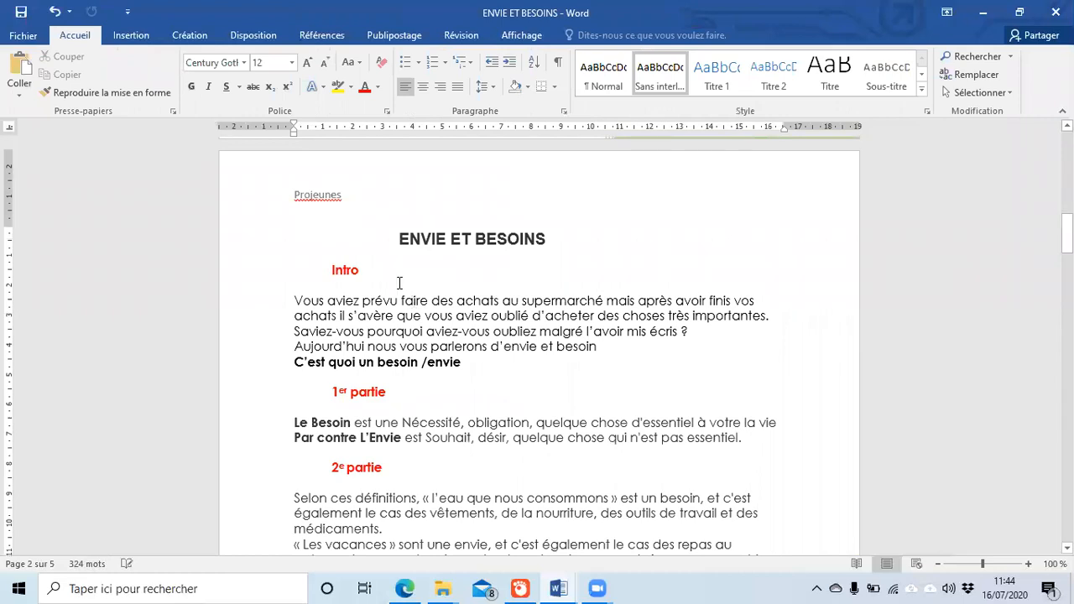
Step: Make the header word Projeunes bold, 16 pt, in the Algerian font
double_click(344, 192)
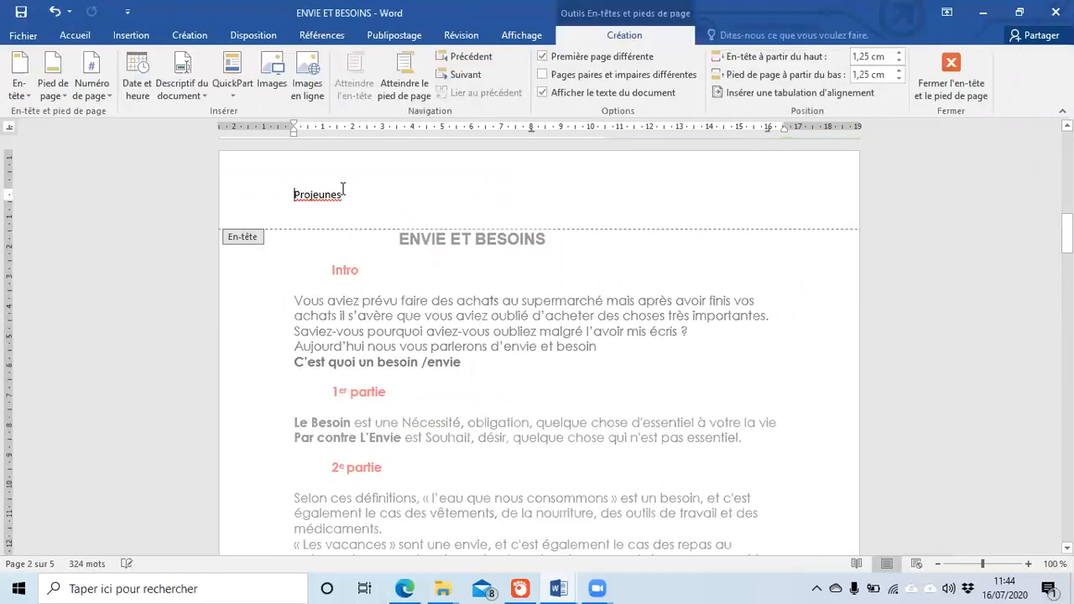
drag(346, 195, 271, 179)
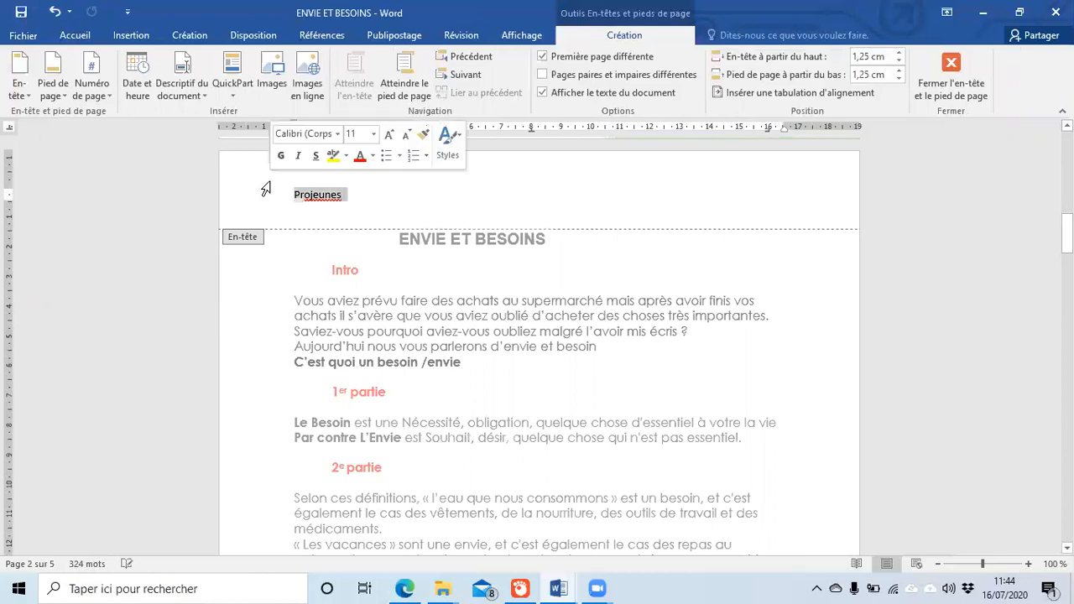
click(88, 36)
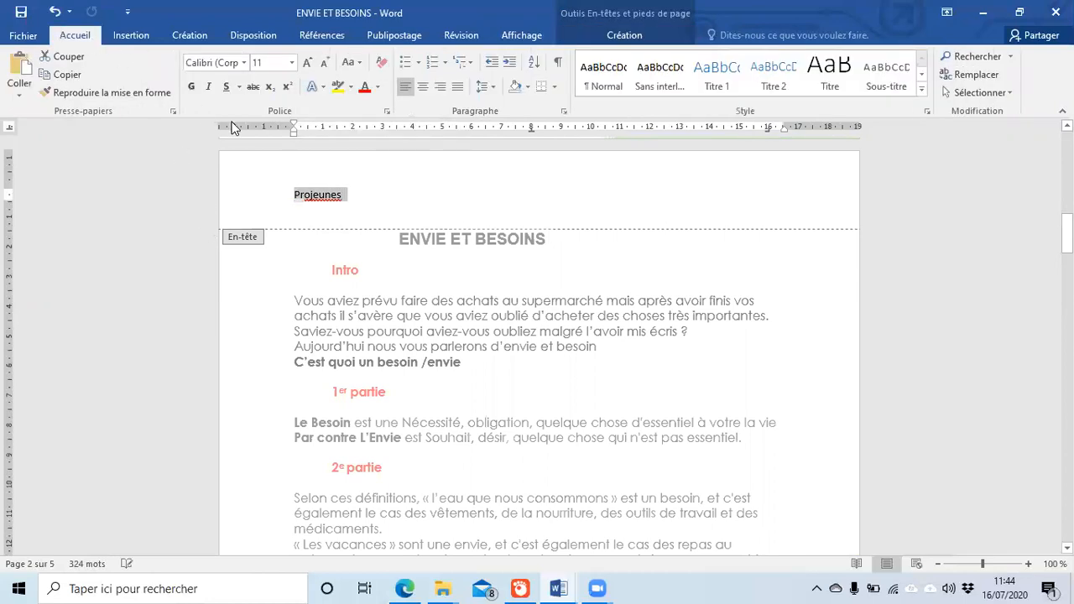
click(192, 89)
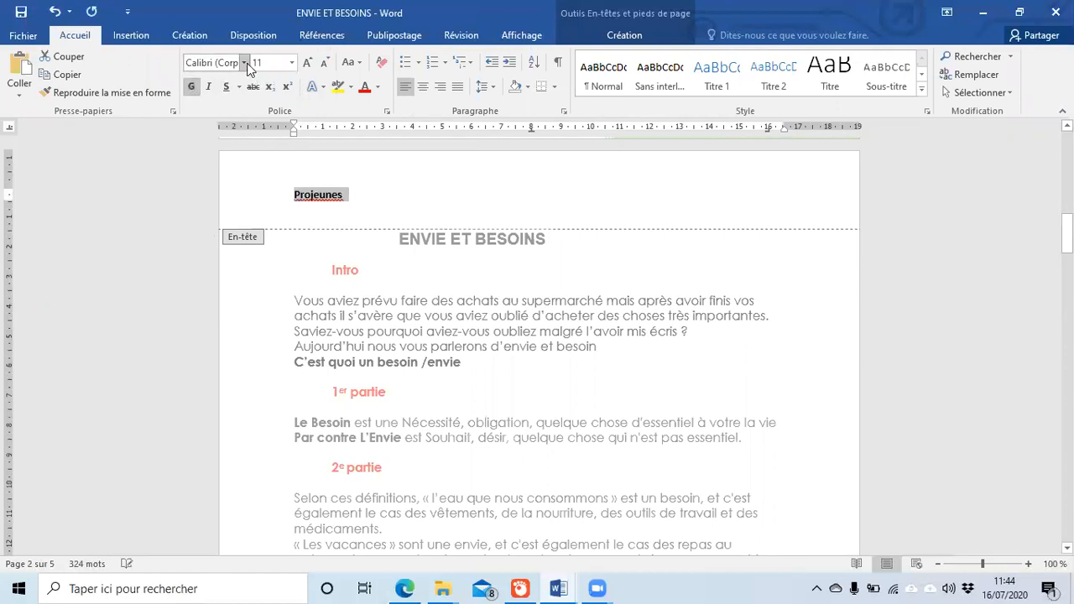
click(291, 63)
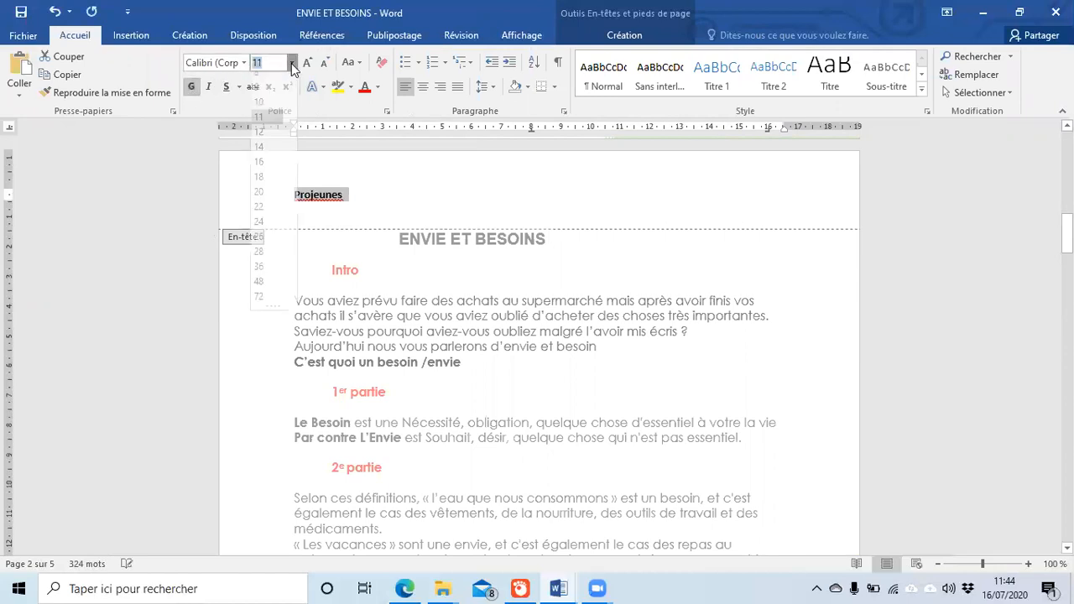
click(266, 167)
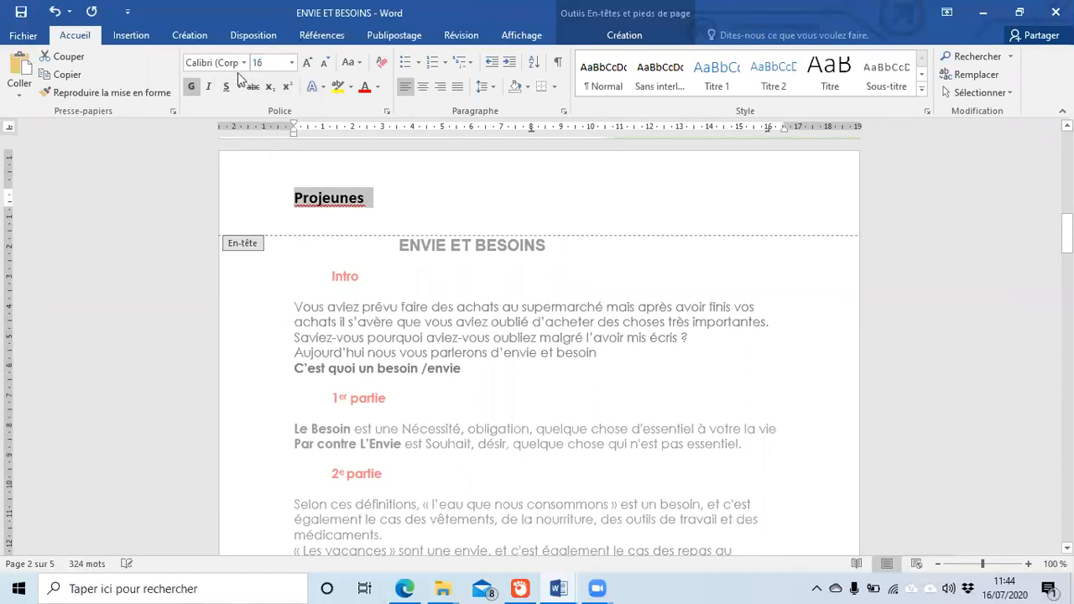
click(245, 64)
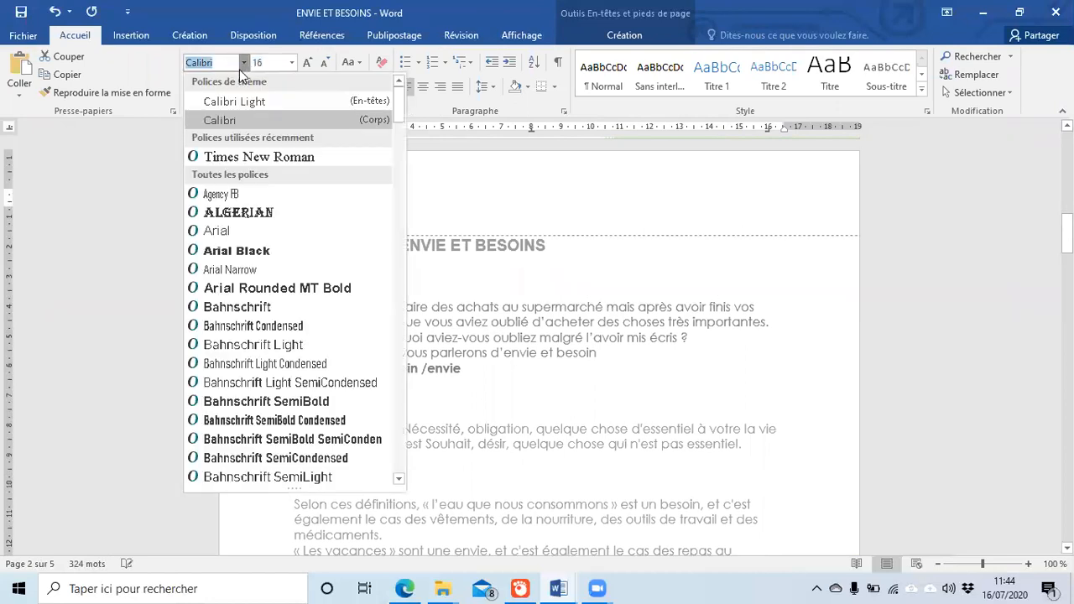
click(245, 214)
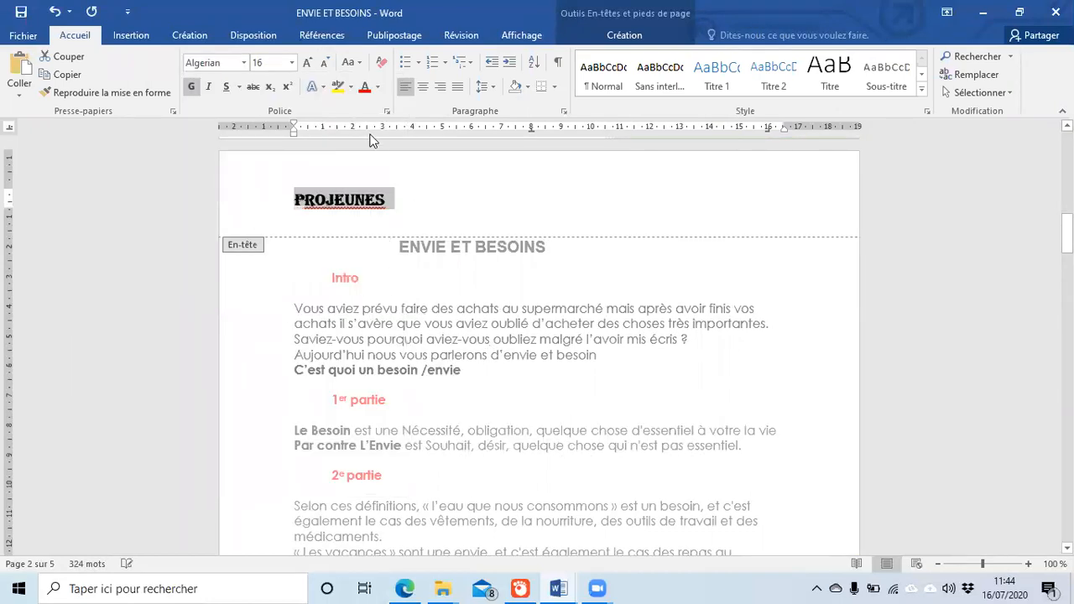
Step: Centre PROJEUNES, shade its header line light blue instead of brown, and close the header
click(422, 87)
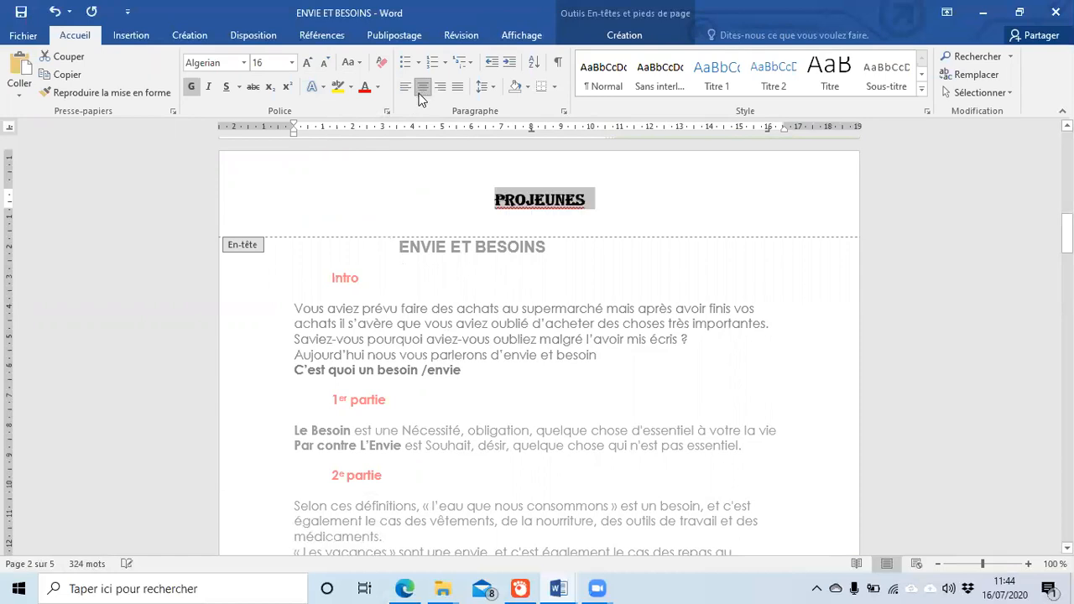
click(528, 87)
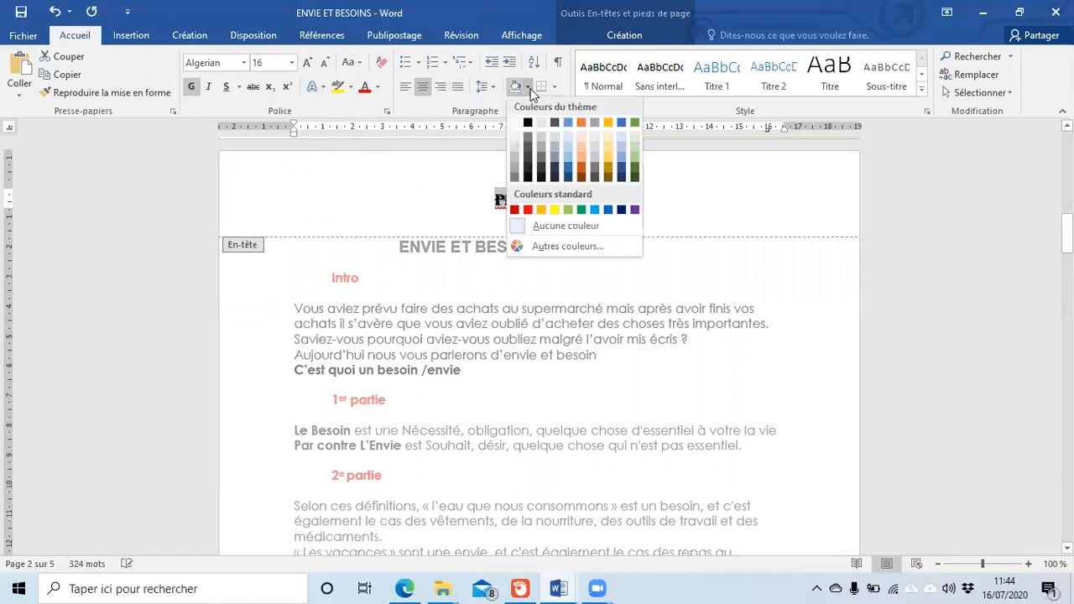
click(581, 176)
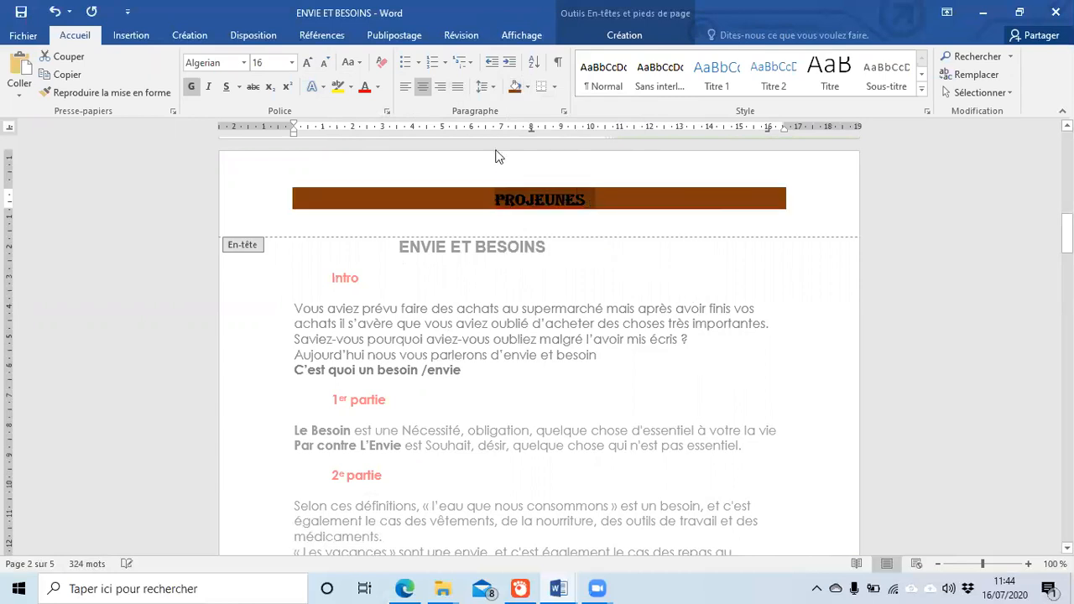
click(528, 89)
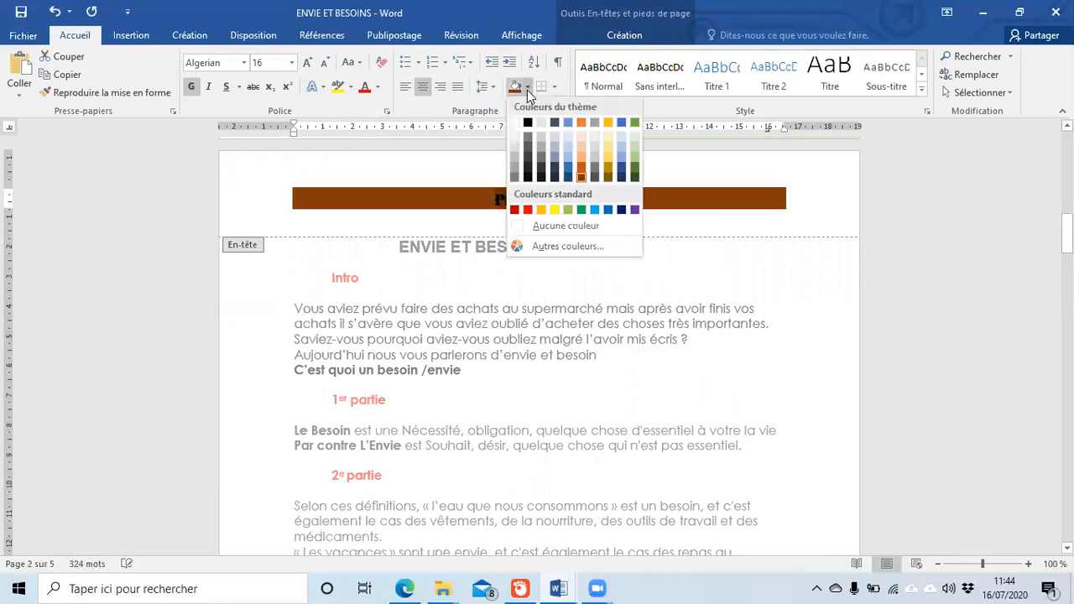
click(567, 137)
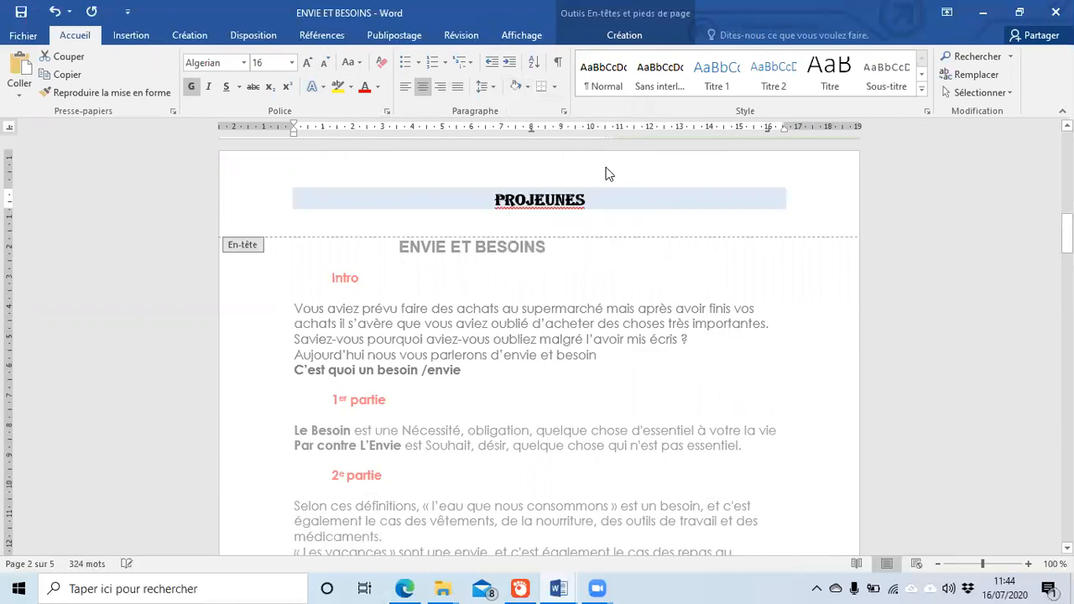
double_click(587, 305)
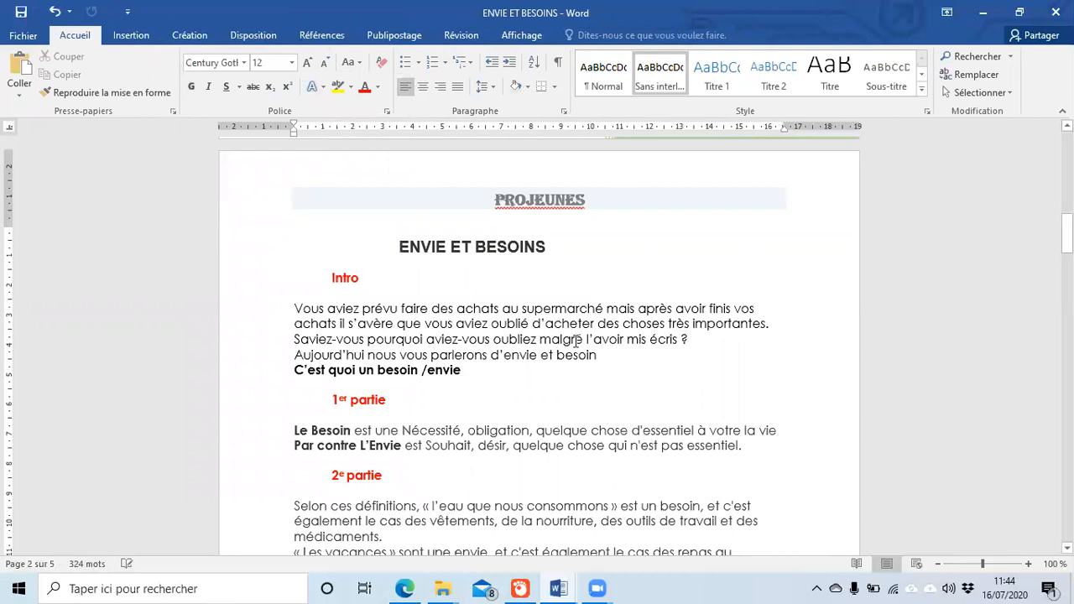
scroll(575, 340, down, 20)
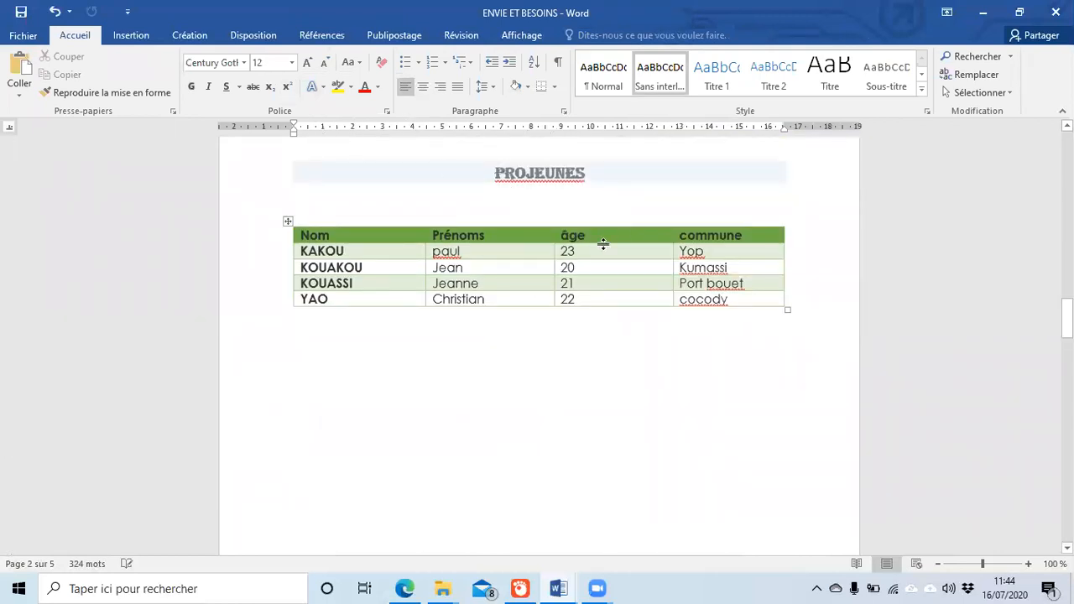
scroll(594, 354, down, 20)
scroll(578, 336, up, 7)
scroll(578, 332, up, 3)
scroll(563, 323, down, 12)
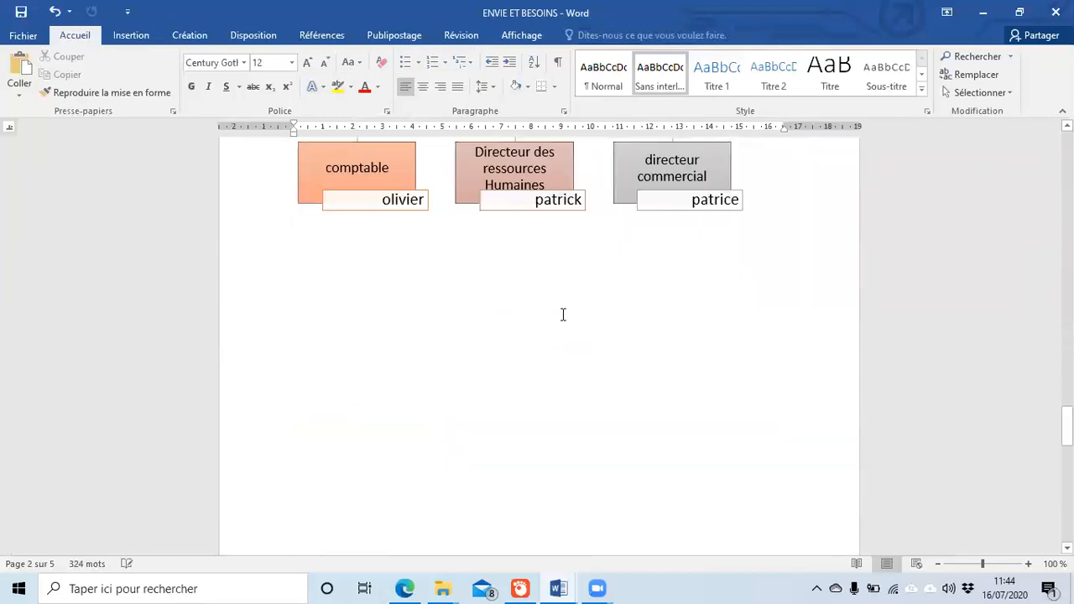
scroll(554, 317, down, 10)
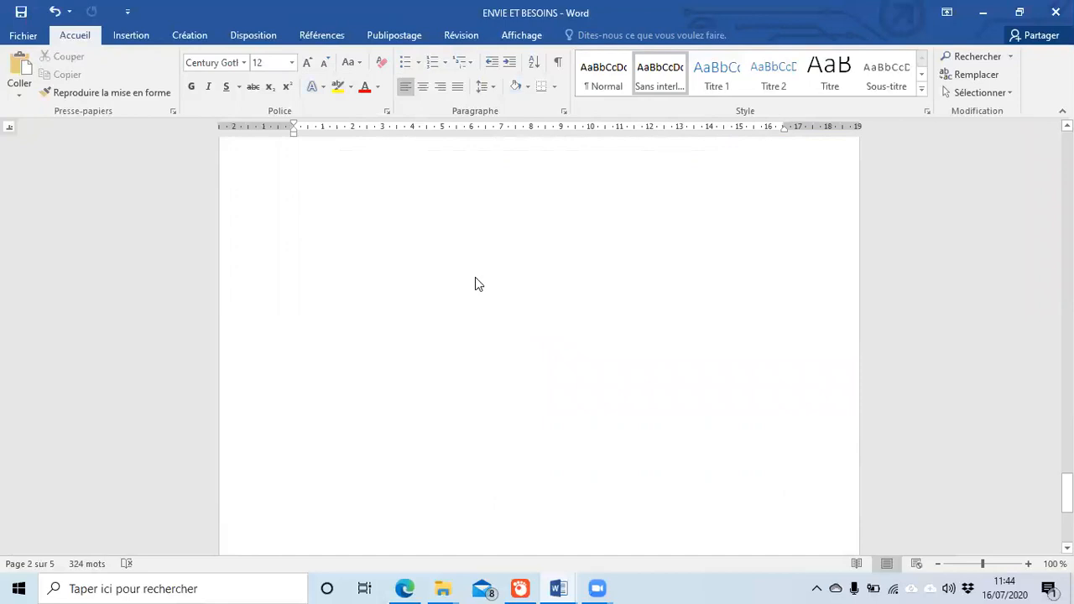
scroll(475, 277, up, 14)
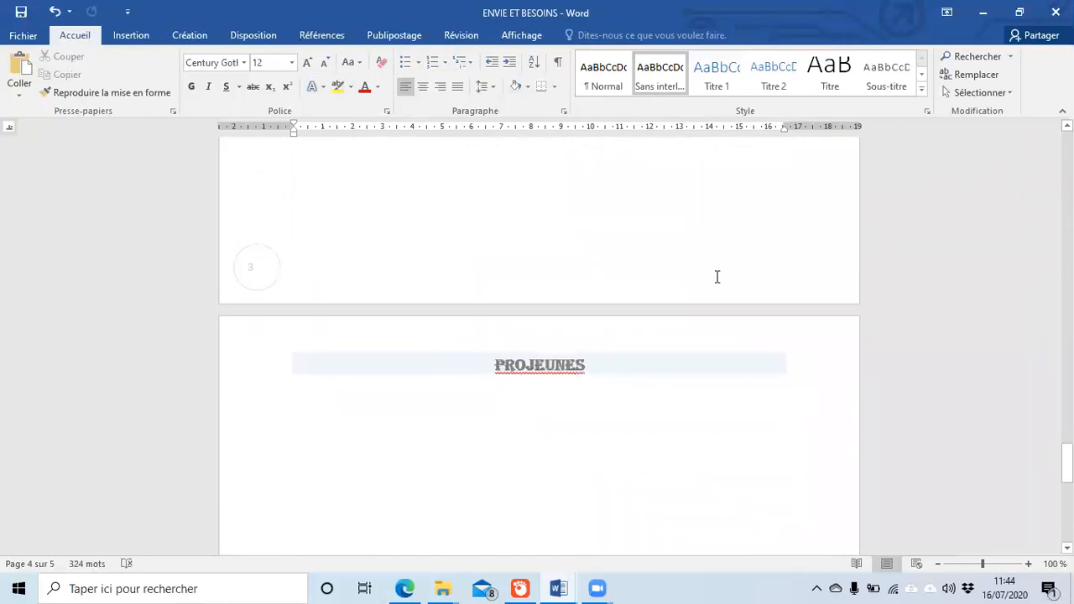
scroll(714, 277, up, 8)
scroll(714, 276, down, 8)
scroll(716, 277, up, 20)
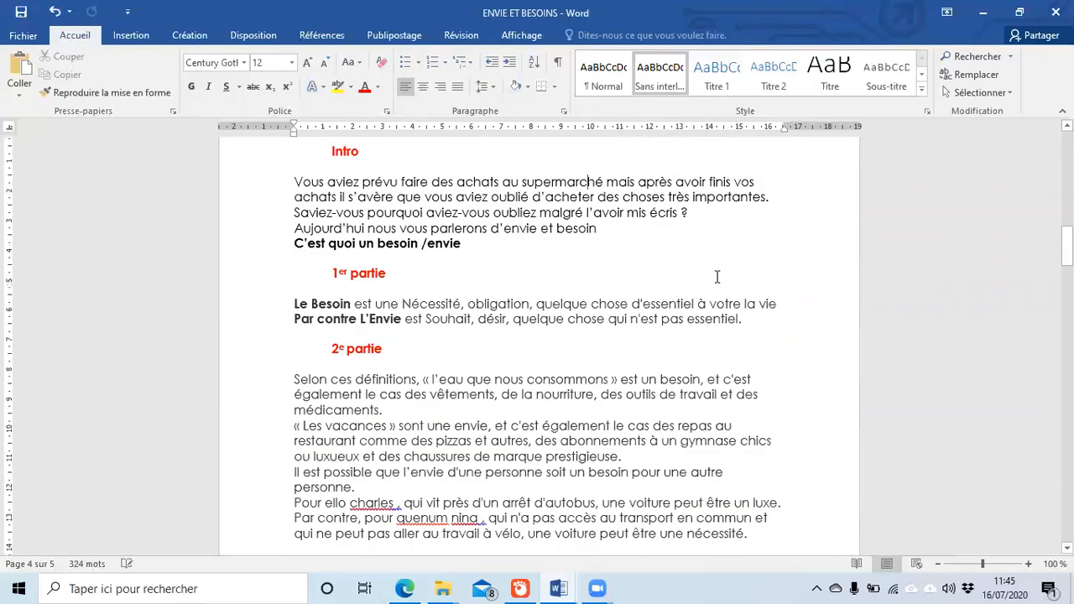
scroll(717, 277, up, 3)
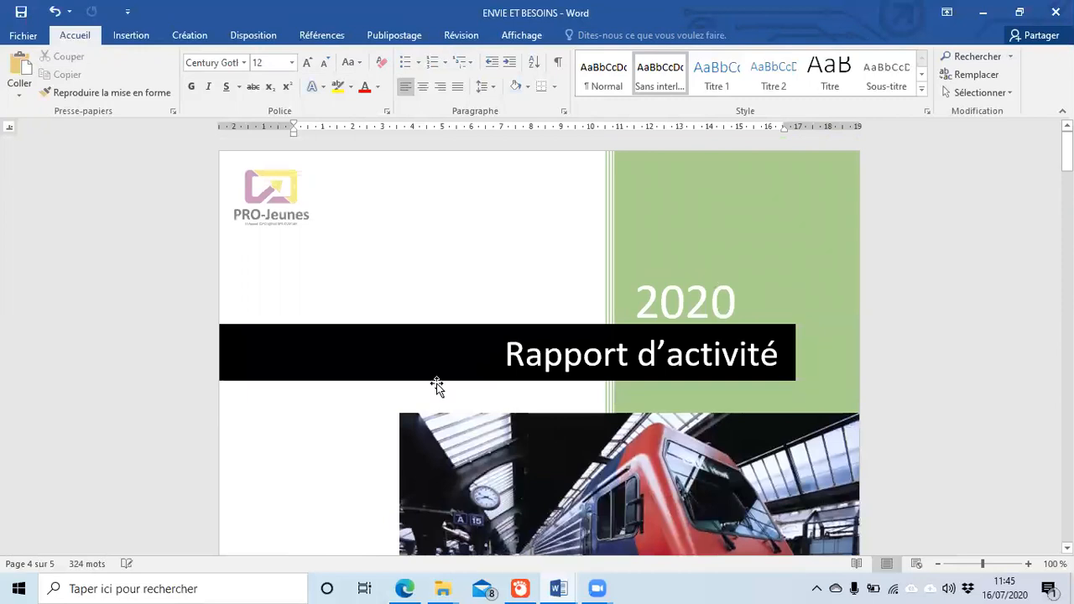
scroll(436, 382, down, 5)
scroll(435, 374, down, 5)
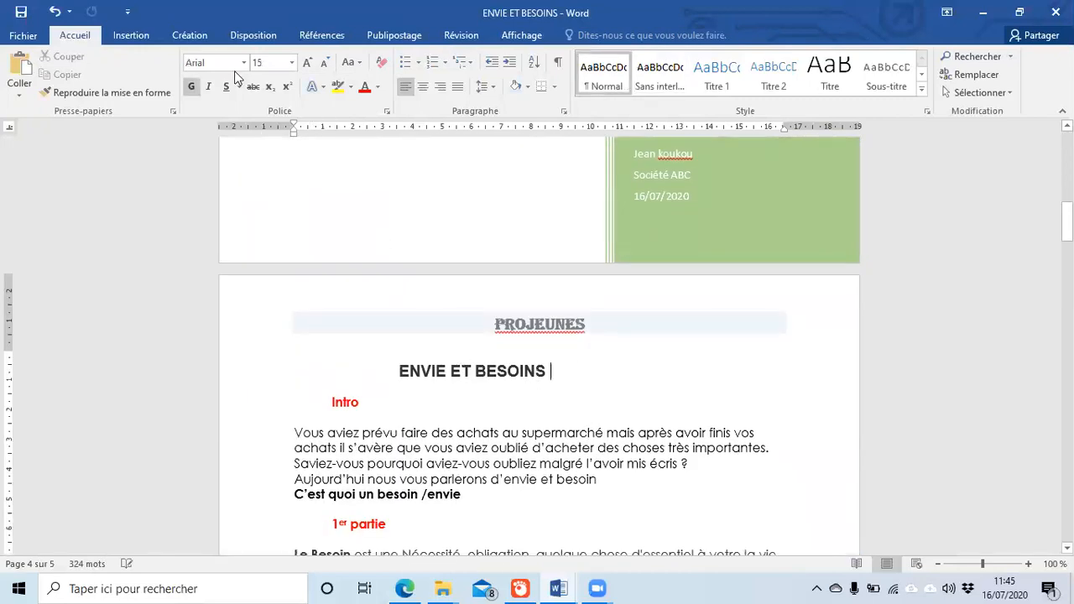
Step: Place the cursor before Intro and pick Vide (3 colonnes) from the Pied de page gallery
click(144, 32)
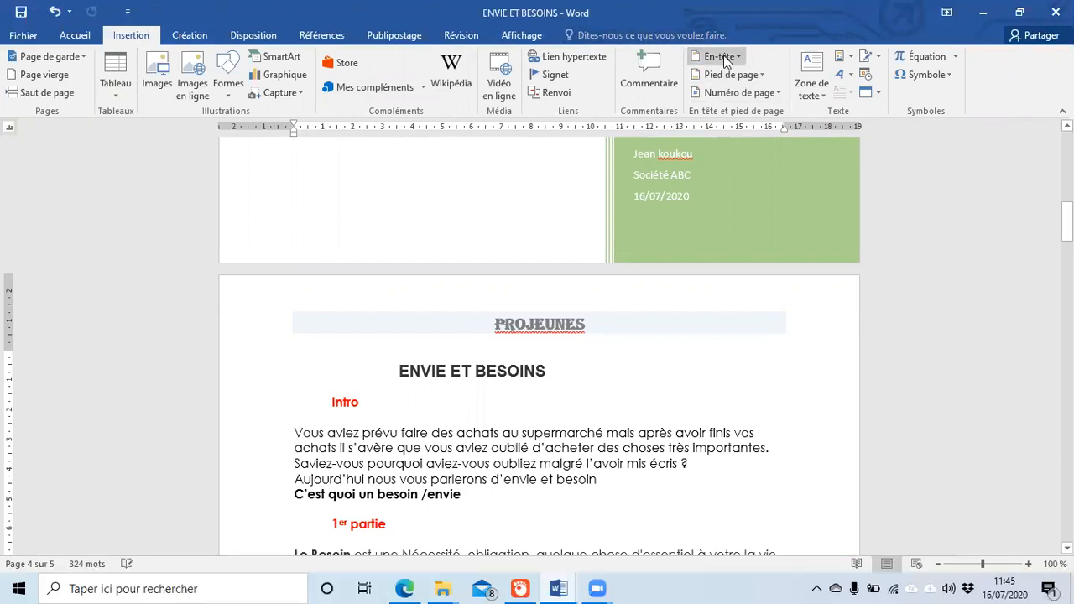
click(760, 74)
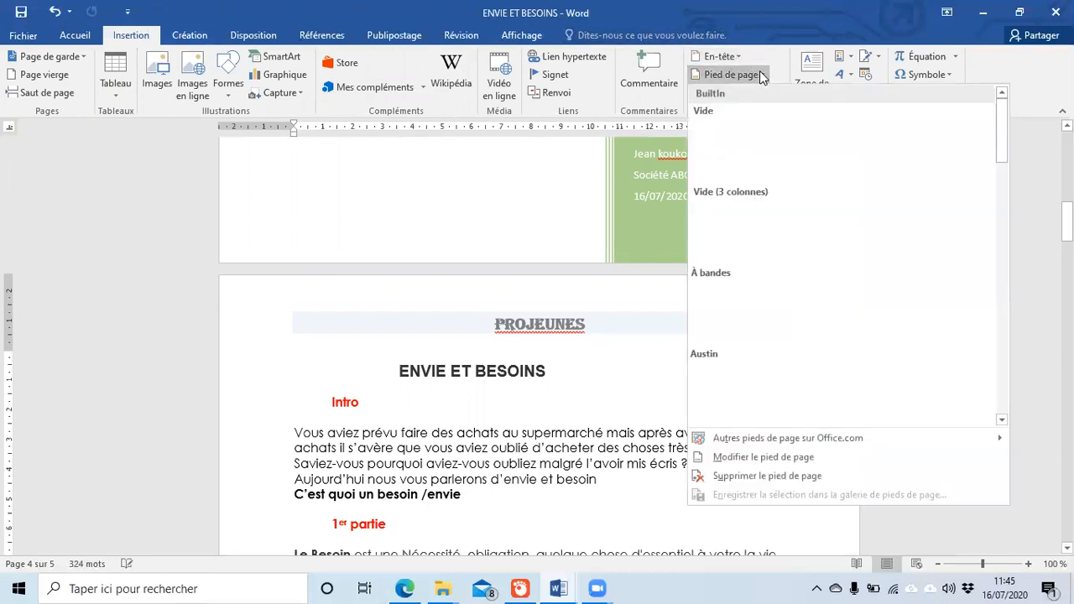
click(518, 448)
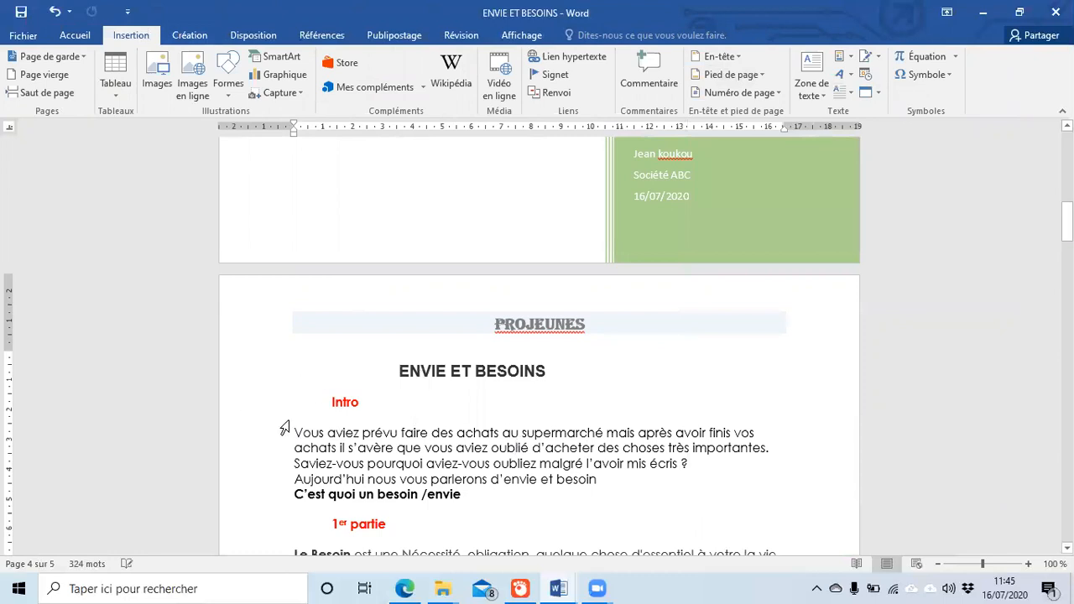
click(333, 403)
click(743, 78)
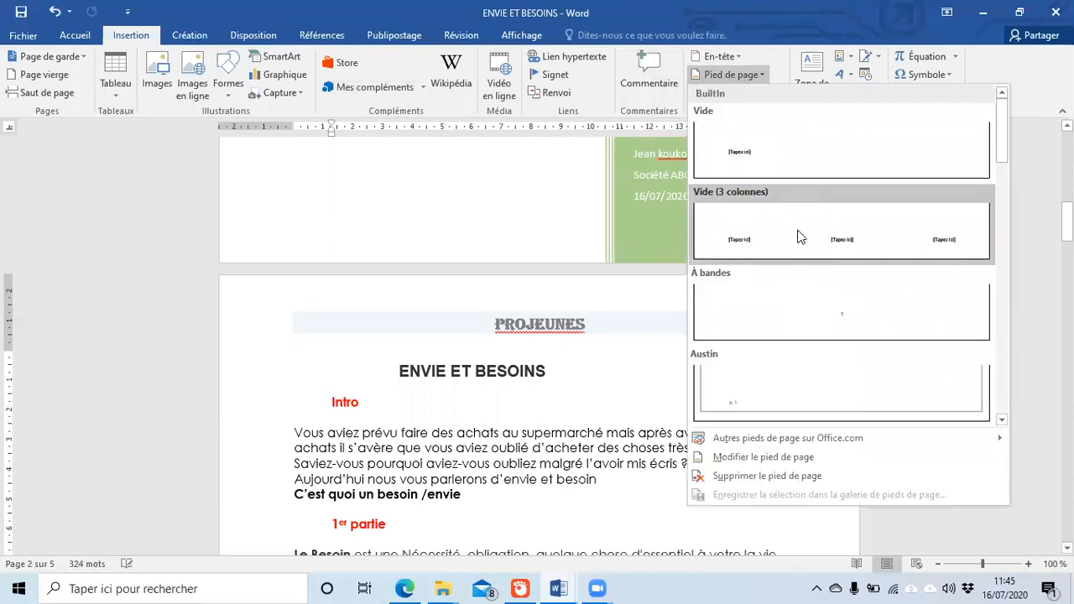
click(798, 236)
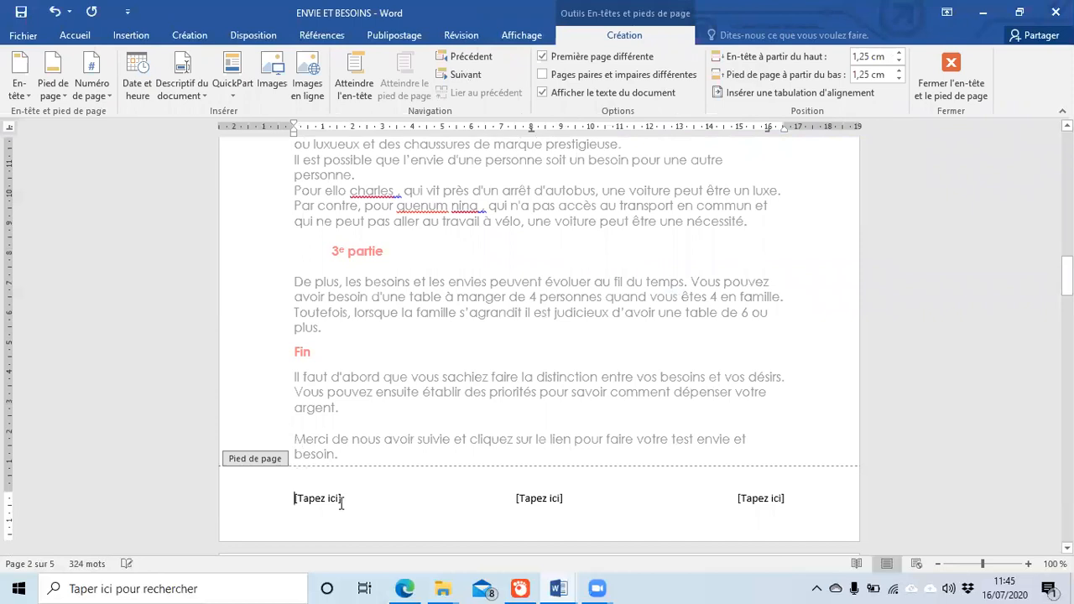
Step: Replace the left footer placeholder with a phone number
text(Tel)
key(BackSpace)
key(BackSpace)
key(BackSpace)
key(BackSpace)
click(333, 499)
text(Tel 22 22 22 22)
Step: Fill the centre column with a sample e-mail address and the right with the city, then close the footer
click(528, 500)
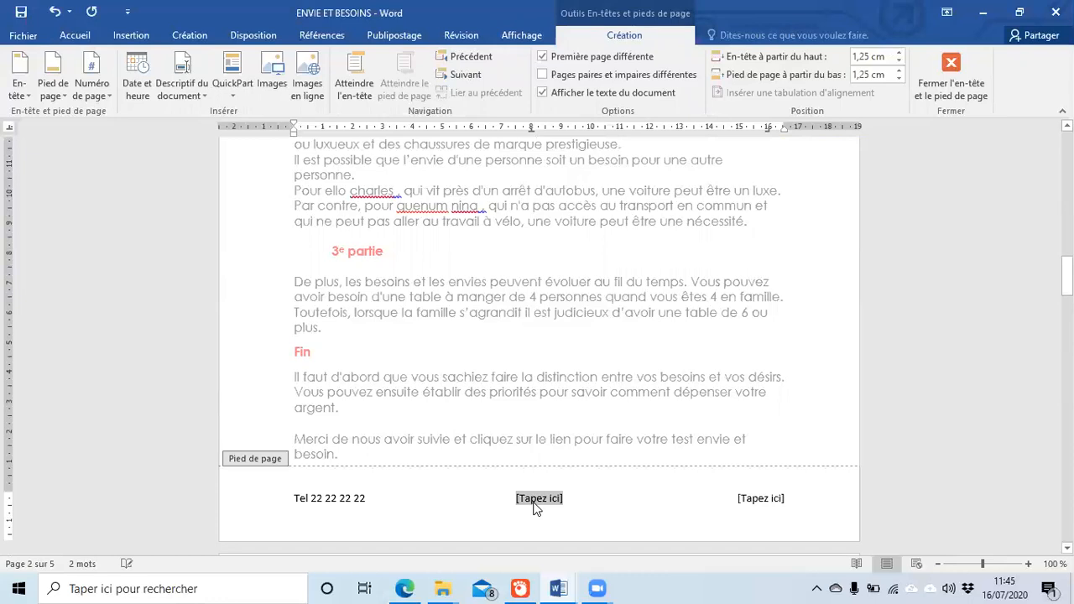
text(te)
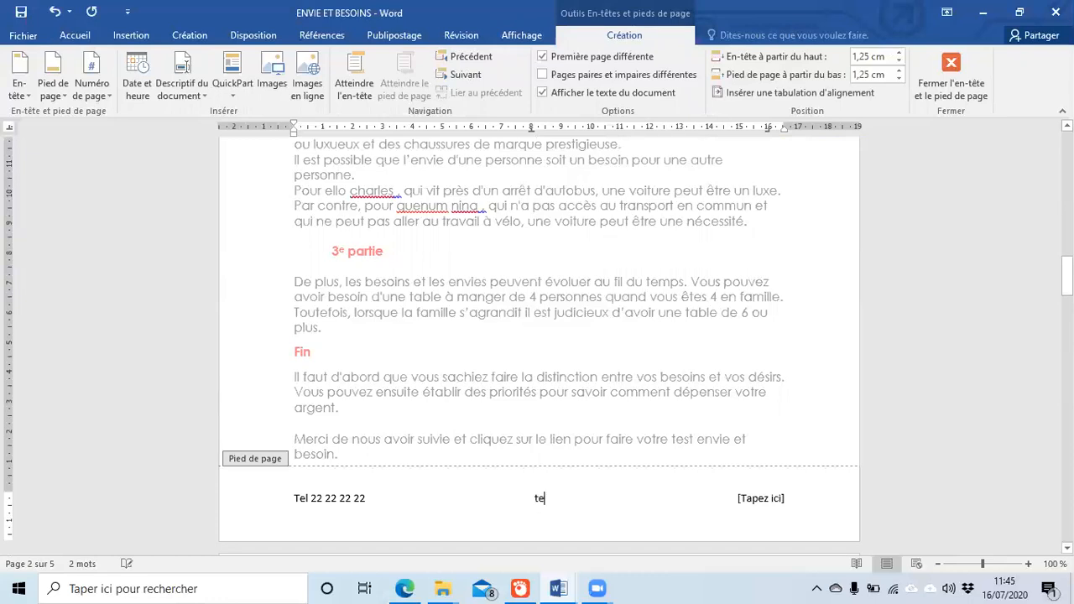
text(xt@text.com)
click(763, 500)
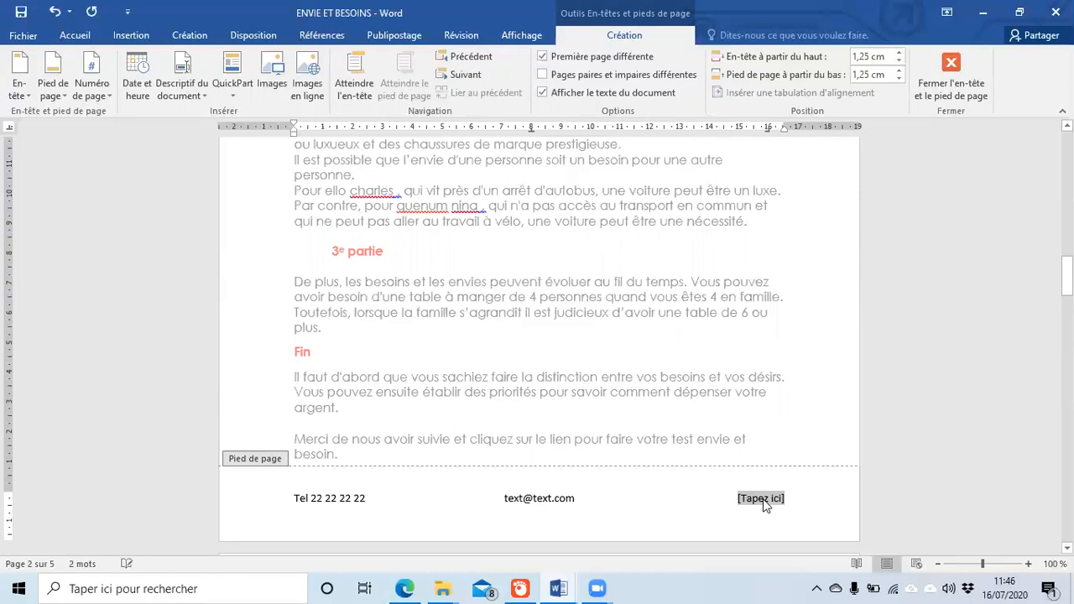
text(c)
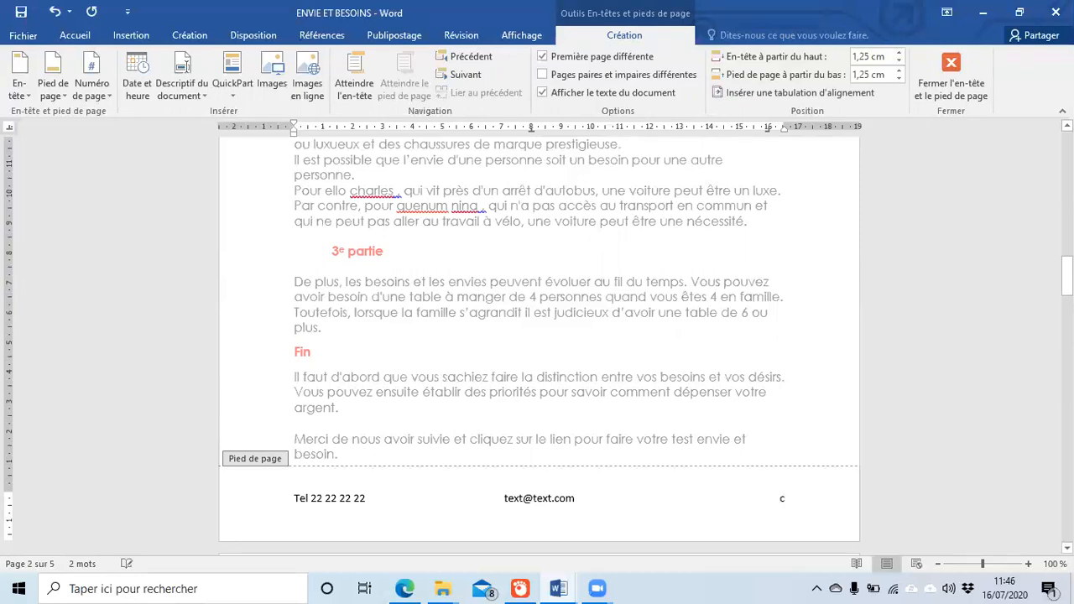
text(bidjan, cocody)
double_click(641, 302)
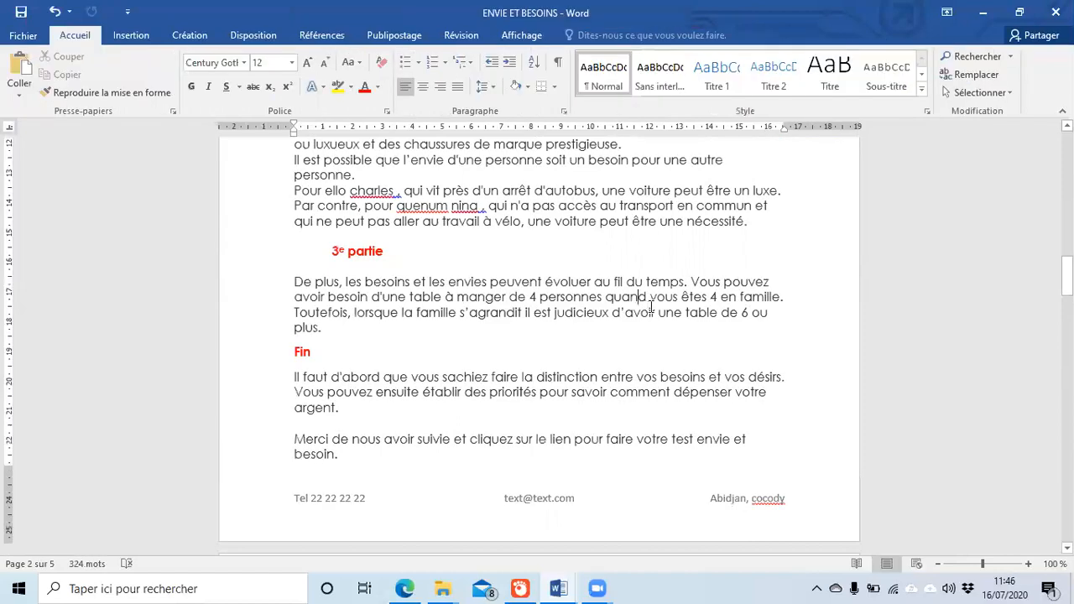
Step: Scroll to the 1er partie section and open the Zone de texte gallery of built-in text boxes
scroll(651, 306, up, 20)
scroll(654, 306, down, 15)
scroll(654, 306, down, 20)
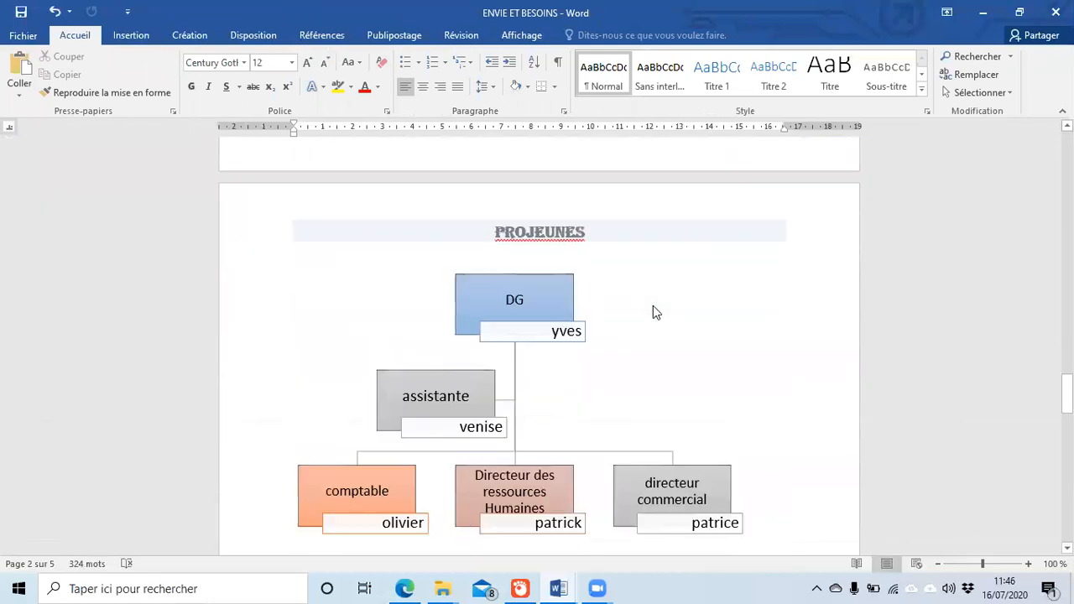
scroll(655, 310, down, 10)
scroll(655, 313, up, 15)
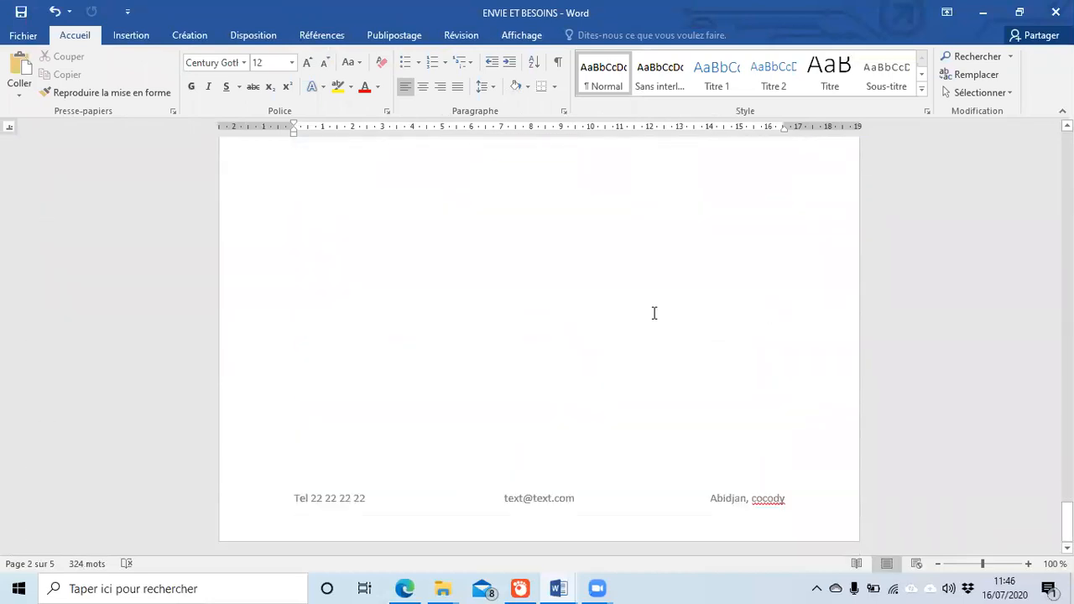
scroll(655, 311, up, 10)
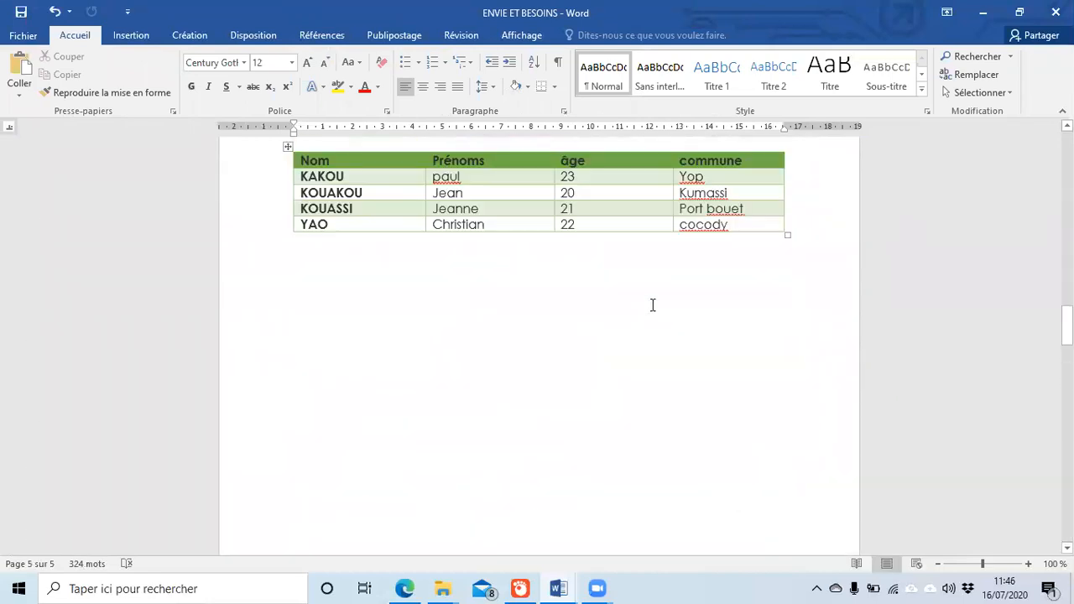
click(131, 35)
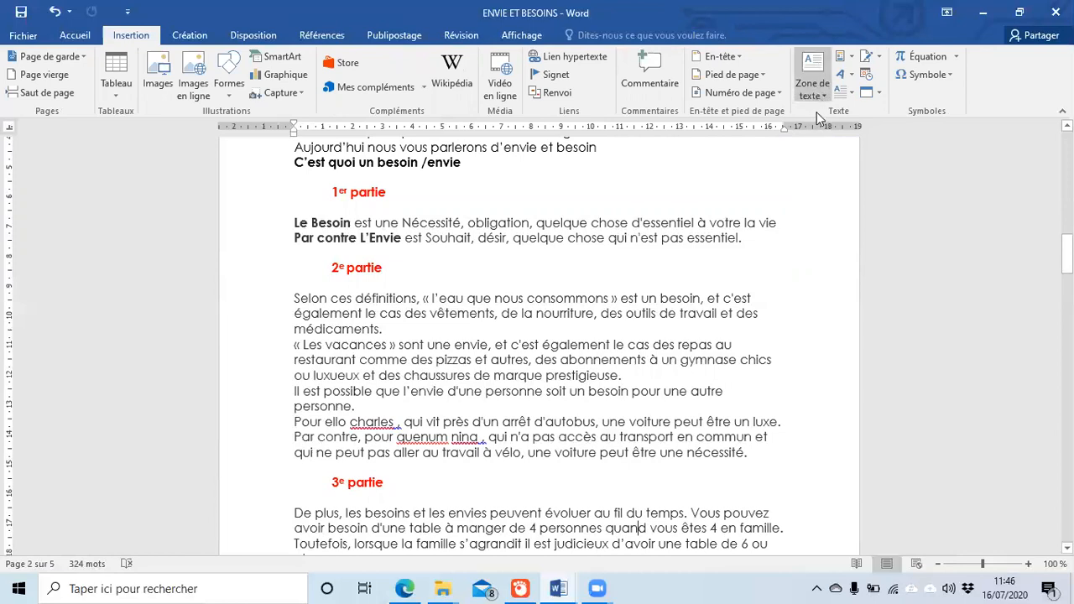
scroll(659, 406, up, 3)
scroll(664, 378, down, 12)
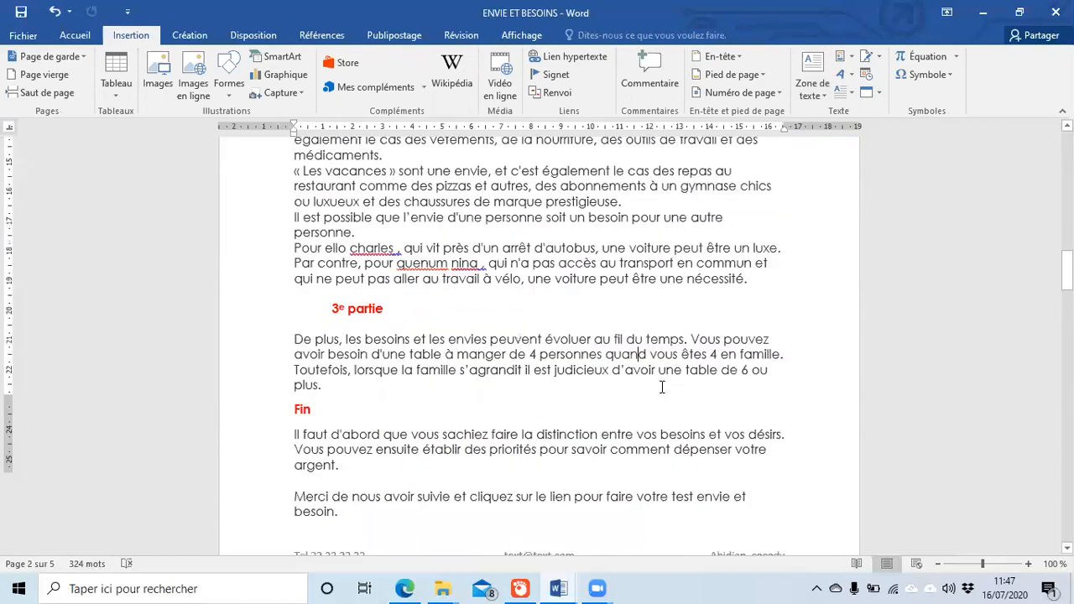
scroll(663, 376, up, 3)
scroll(663, 376, up, 12)
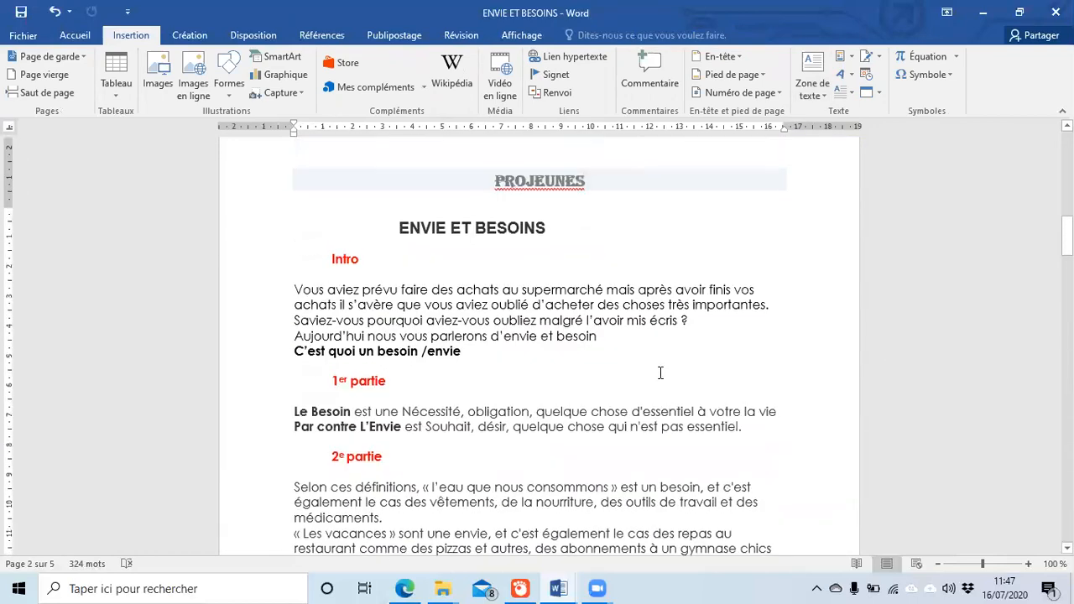
scroll(512, 457, down, 3)
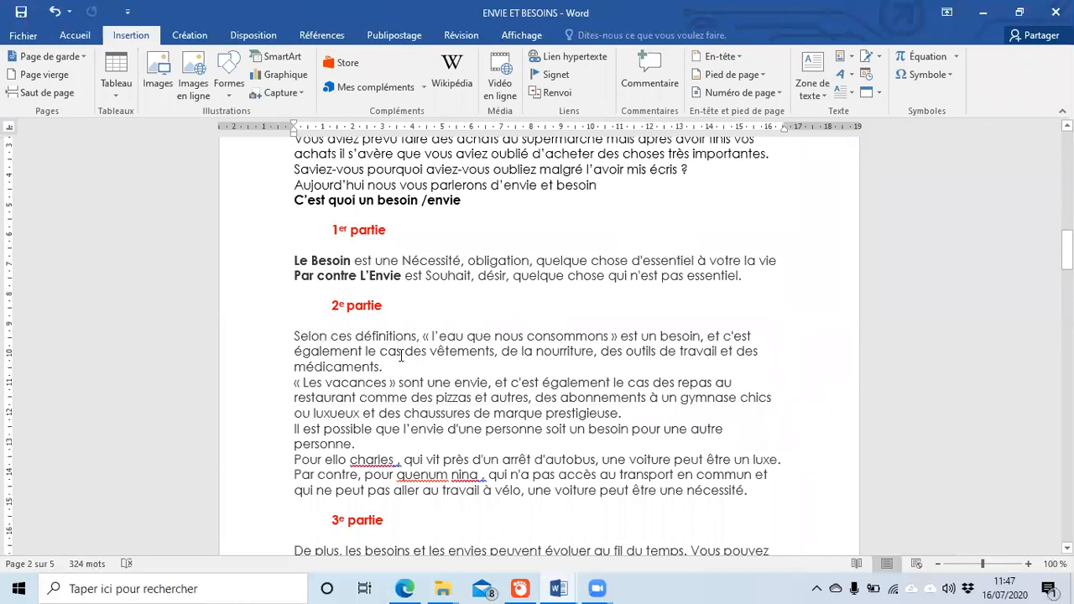
click(824, 69)
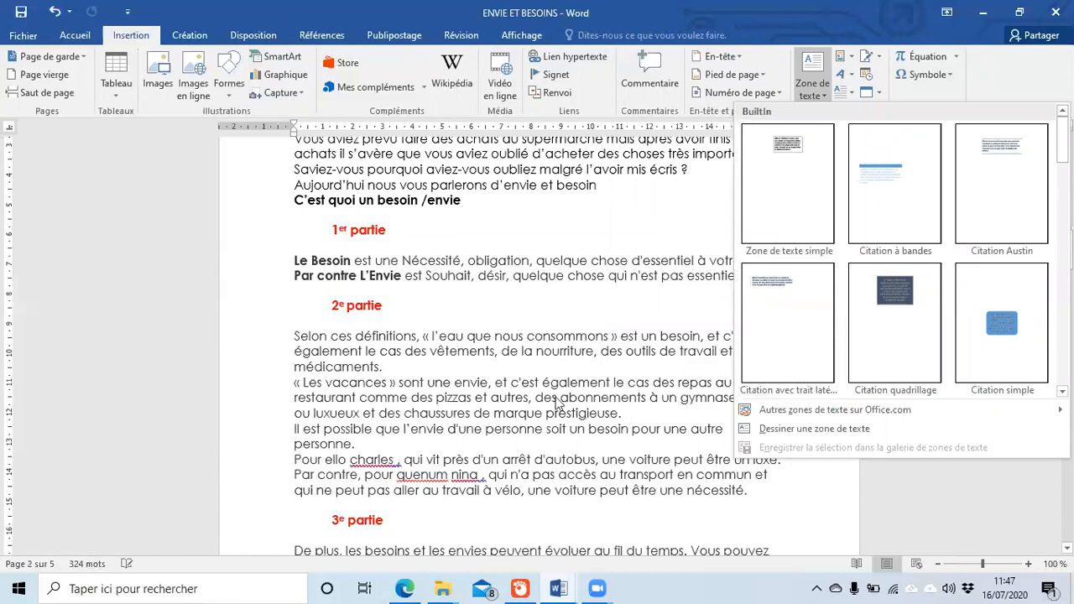
Step: Select « l'eau que nous consommons » and insert a Citation à bandes text box
click(491, 366)
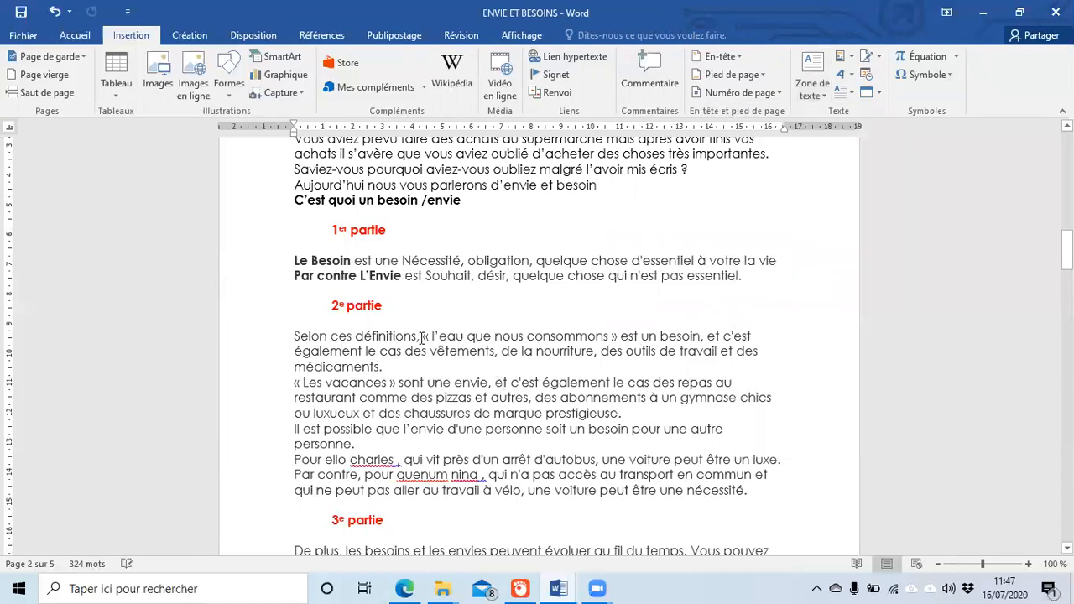
drag(425, 336, 598, 335)
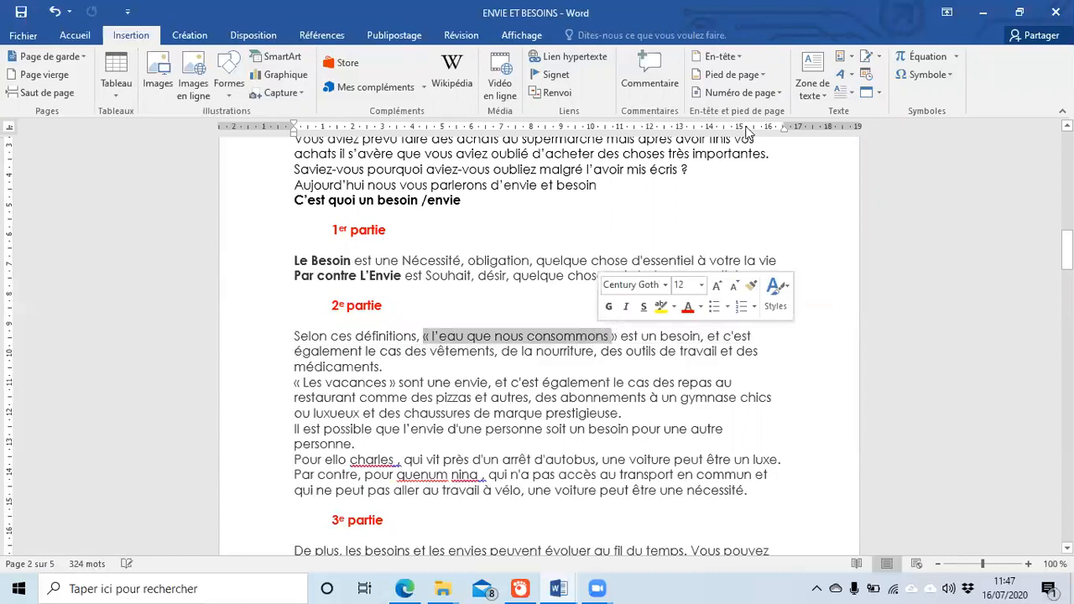
click(819, 95)
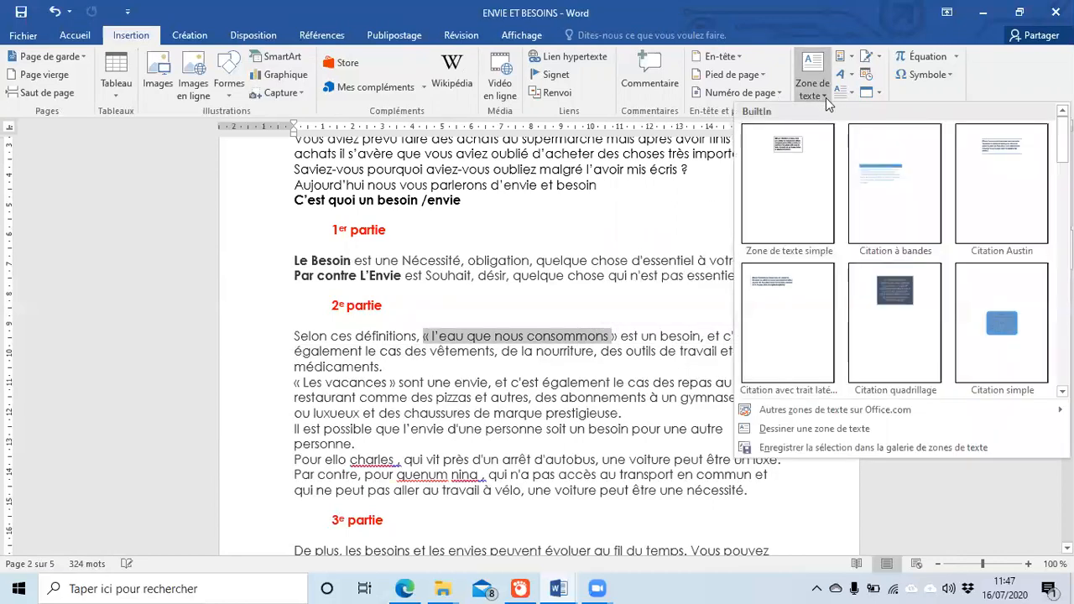
click(875, 176)
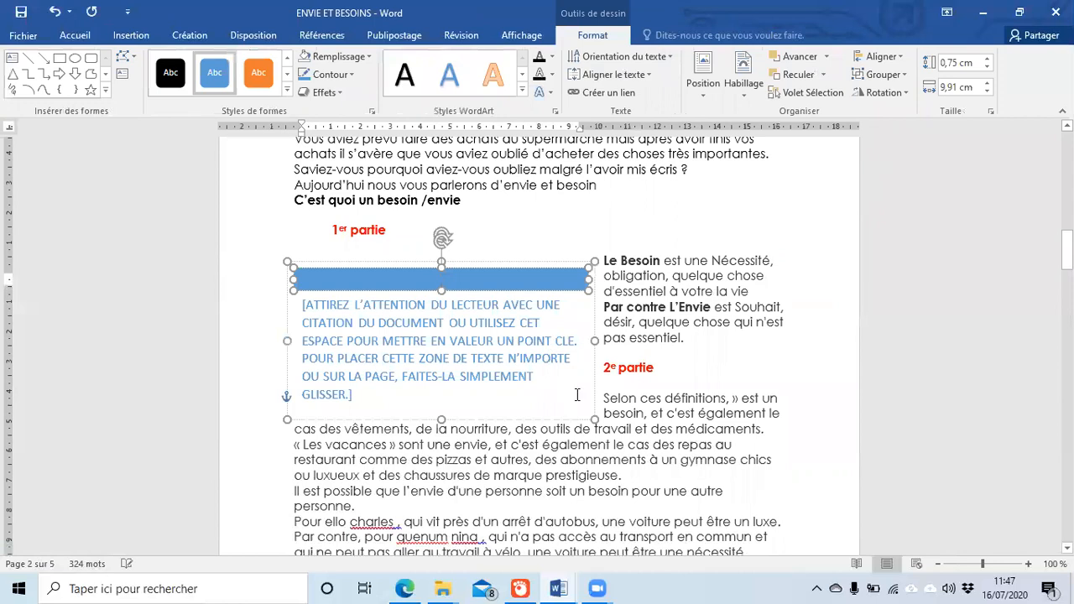
Step: Replace the box's placeholder with the text LE TRAVAIL EST UNE VERTUE D'OR
click(658, 428)
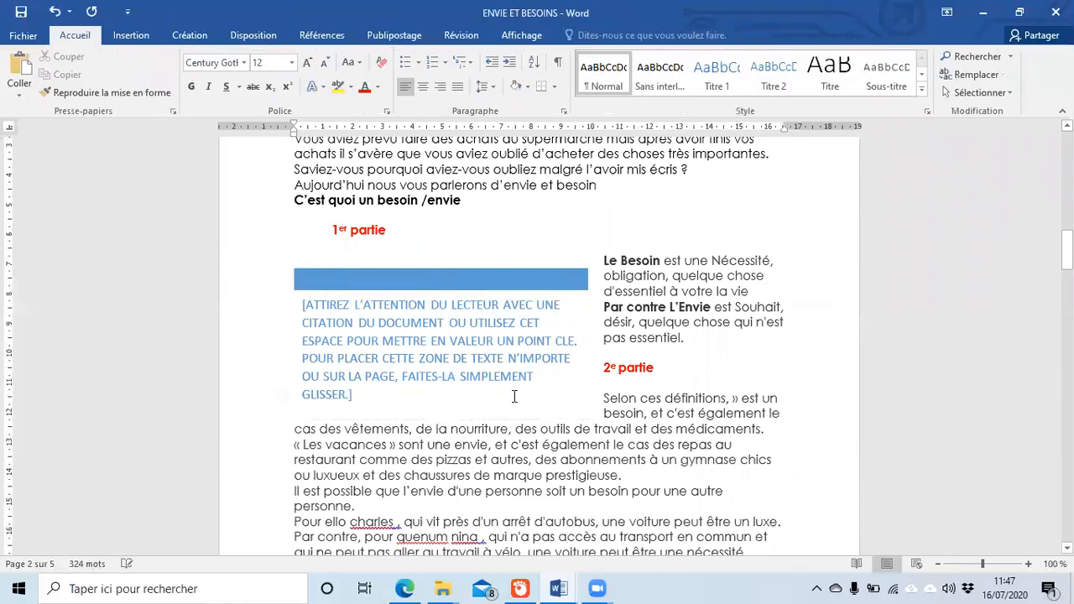
click(514, 397)
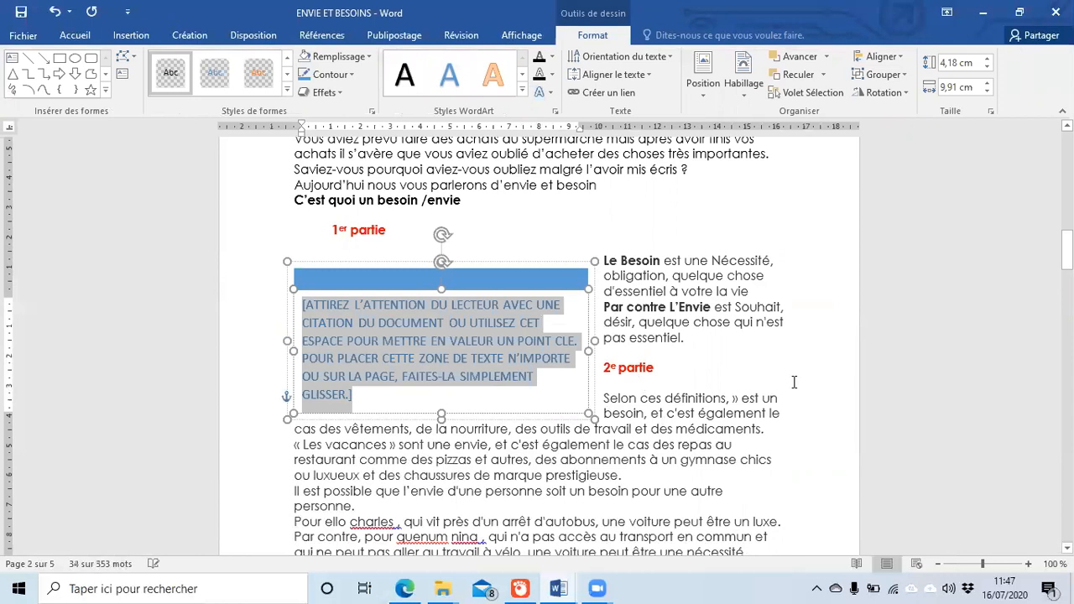
text("L')
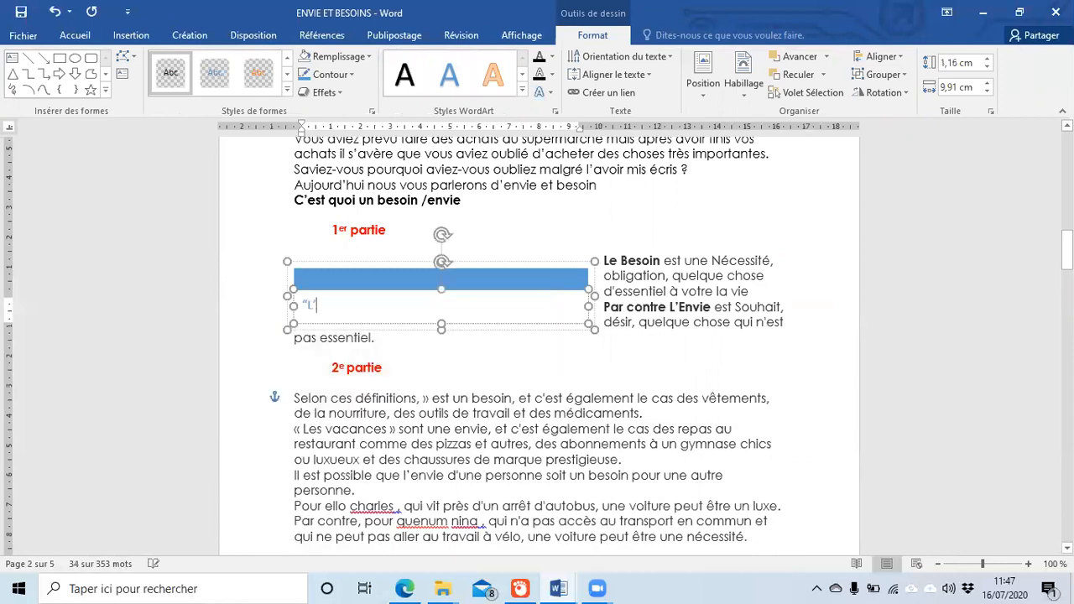
text(EAU QUE NOU)
key(BackSpace)
key(BackSpace)
key(BackSpace)
key(BackSpace)
key(BackSpace)
key(BackSpace)
key(BackSpace)
key(BackSpace)
key(BackSpace)
key(BackSpace)
key(BackSpace)
key(BackSpace)
key(BackSpace)
text(LE TRAVAIL EST UNE VE)
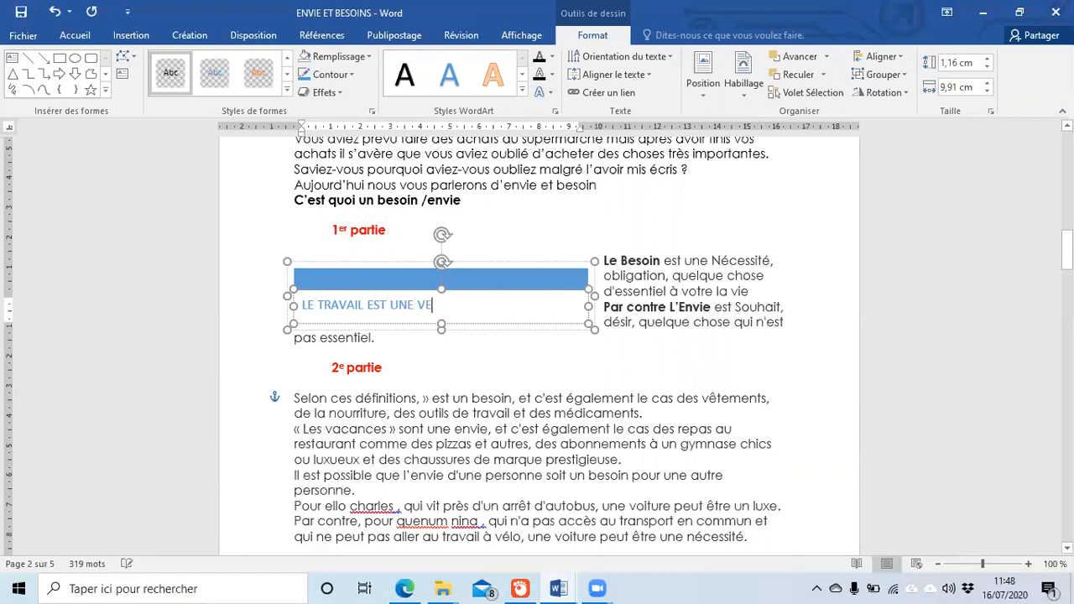
text(RTUE D'OR)
click(745, 383)
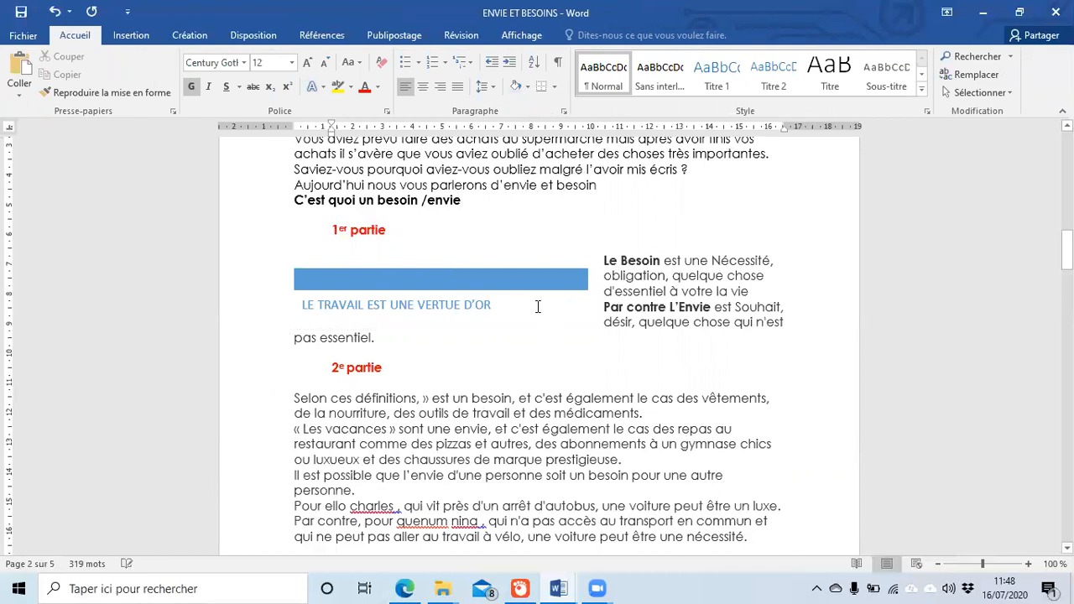
Step: Delete the quote text and undo repeatedly until the pull-quote box disappears
click(500, 292)
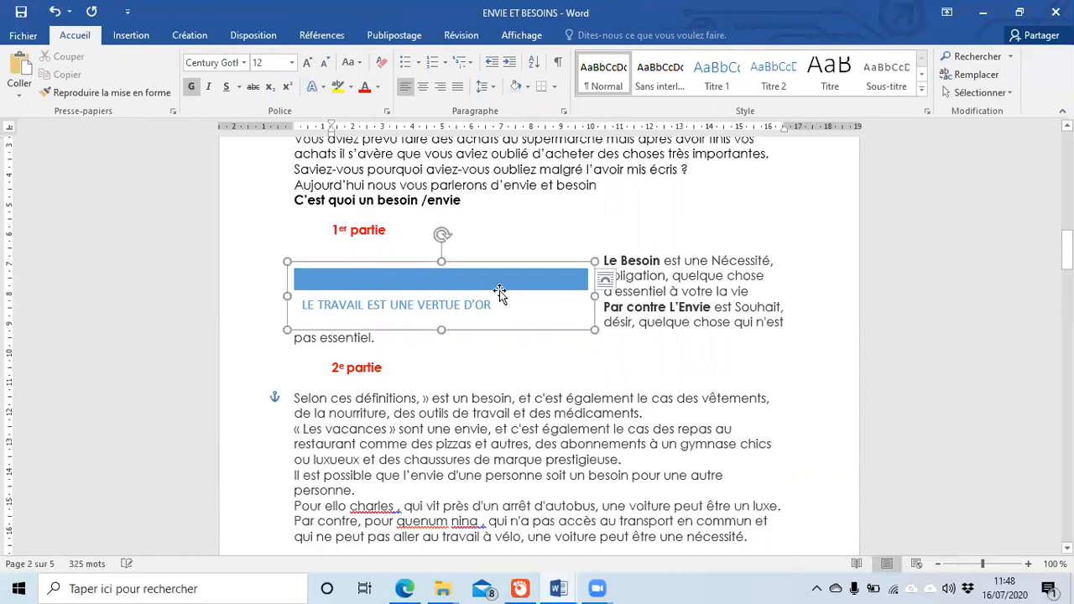
click(500, 293)
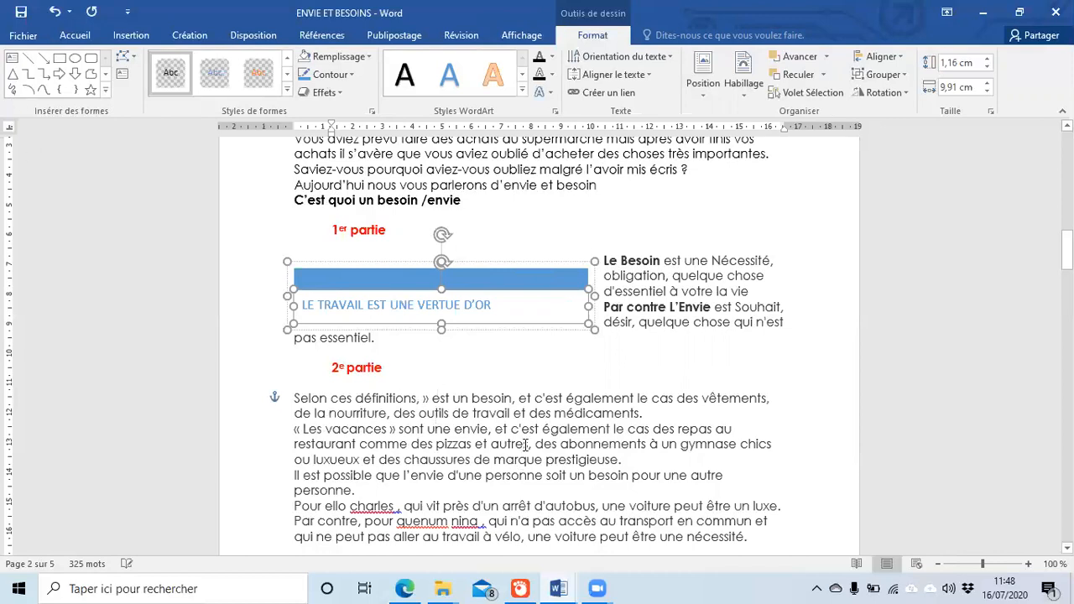
key(BackSpace)
key(BackSpace)
click(505, 375)
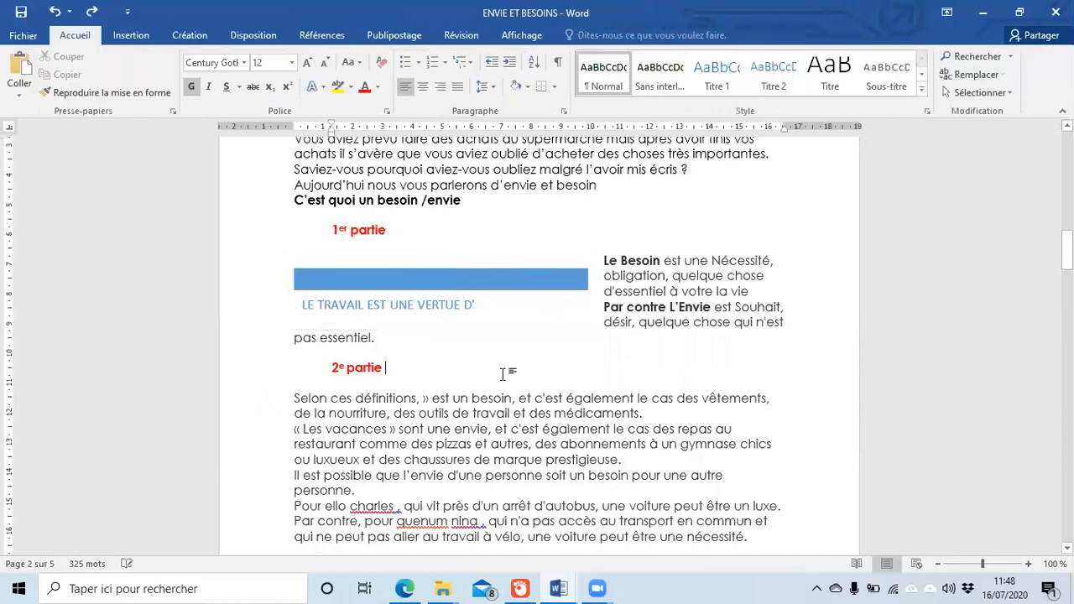
key(ctrl+z)
key(ctrl+z)
key(BackSpace)
key(BackSpace)
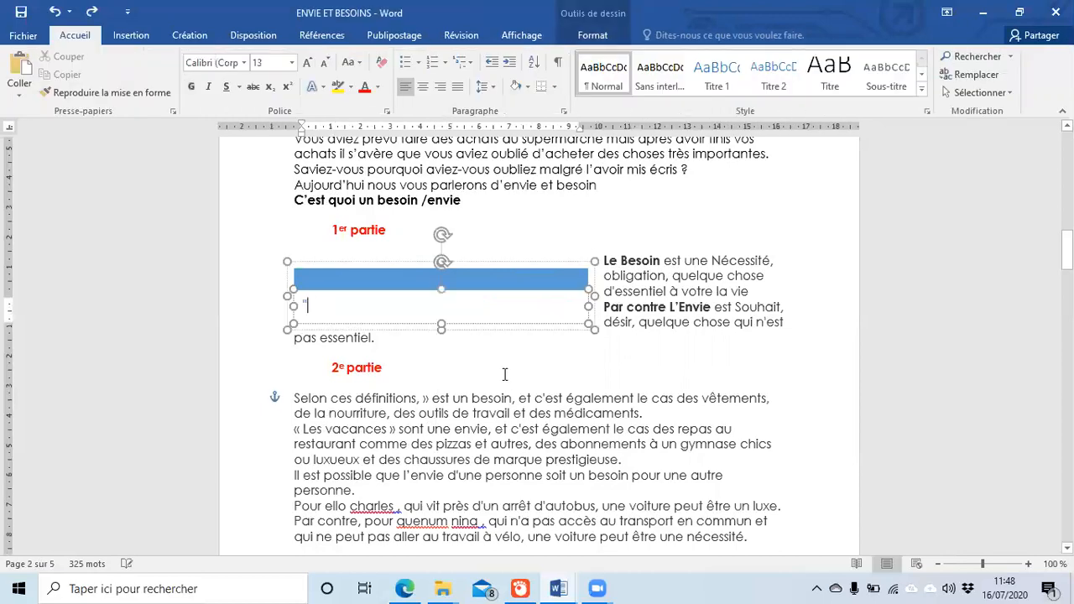
key(ctrl+z)
key(ctrl+z)
key(ctrl+z)
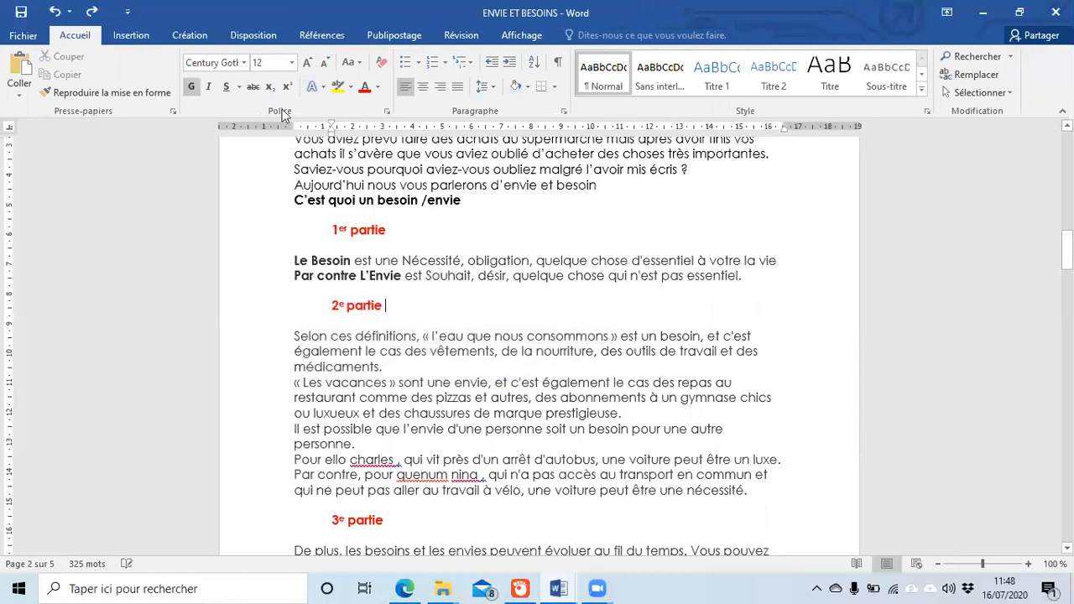
Step: Browse the Insertion and Création tabs, ending back on Insertion
click(137, 36)
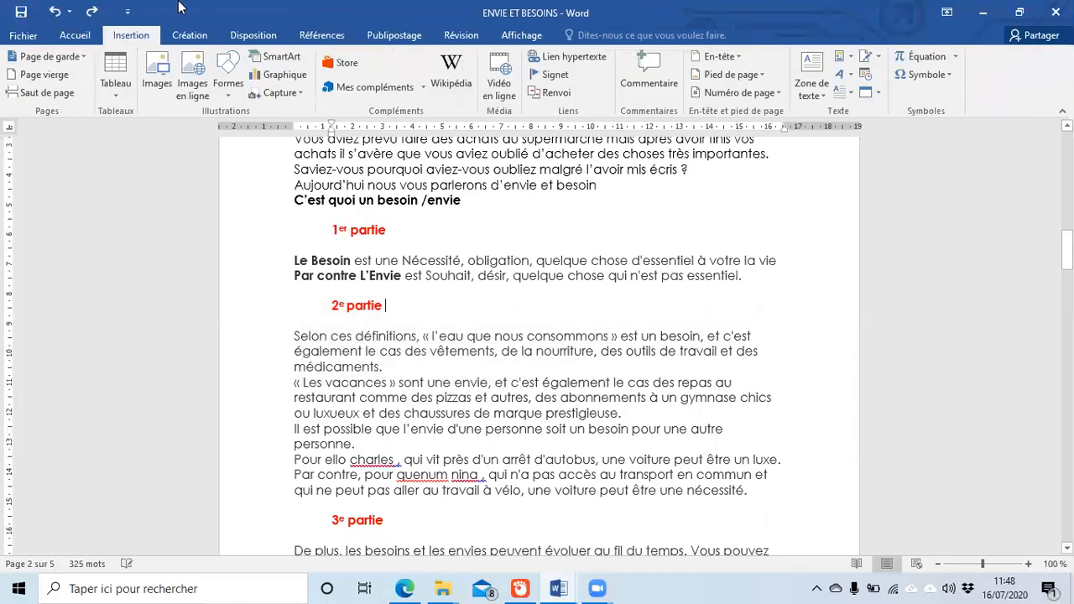
click(188, 35)
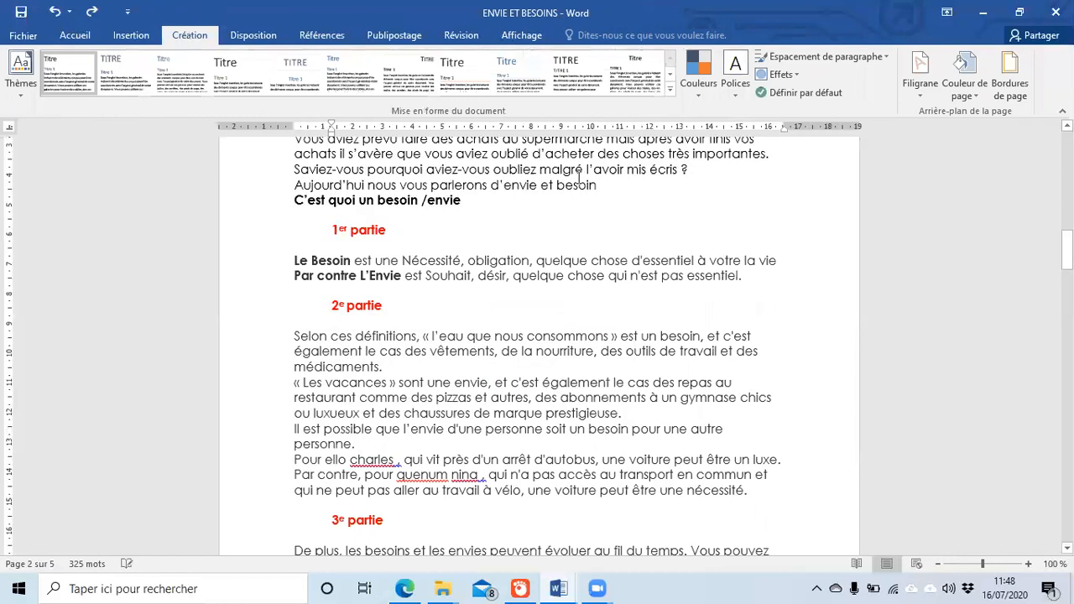
click(111, 36)
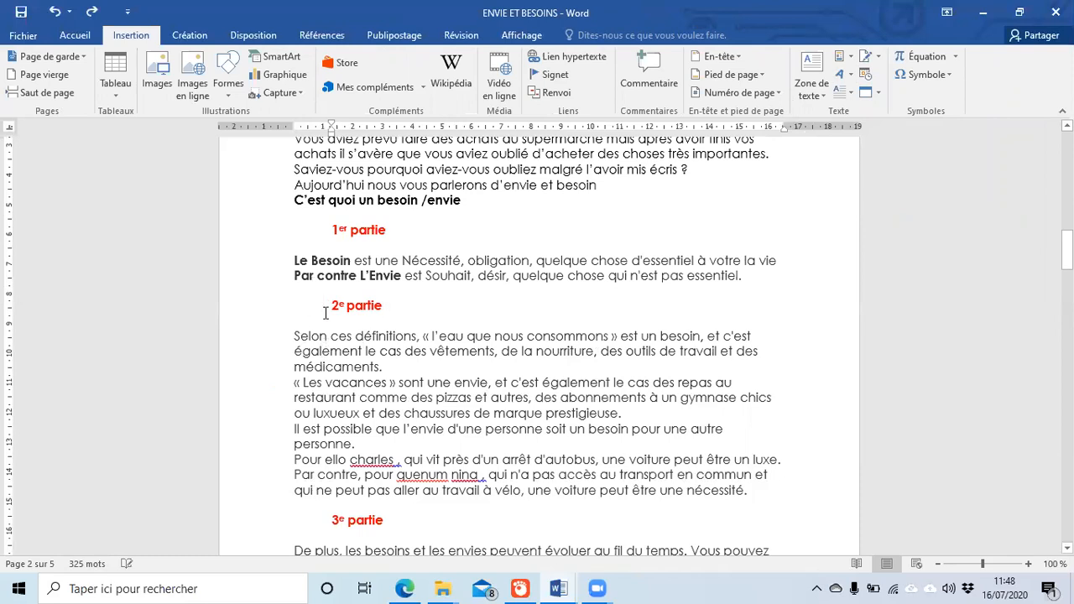
Step: Turn the 1er partie heading into orange WordArt, then try another WordArt style on it
drag(332, 228, 394, 231)
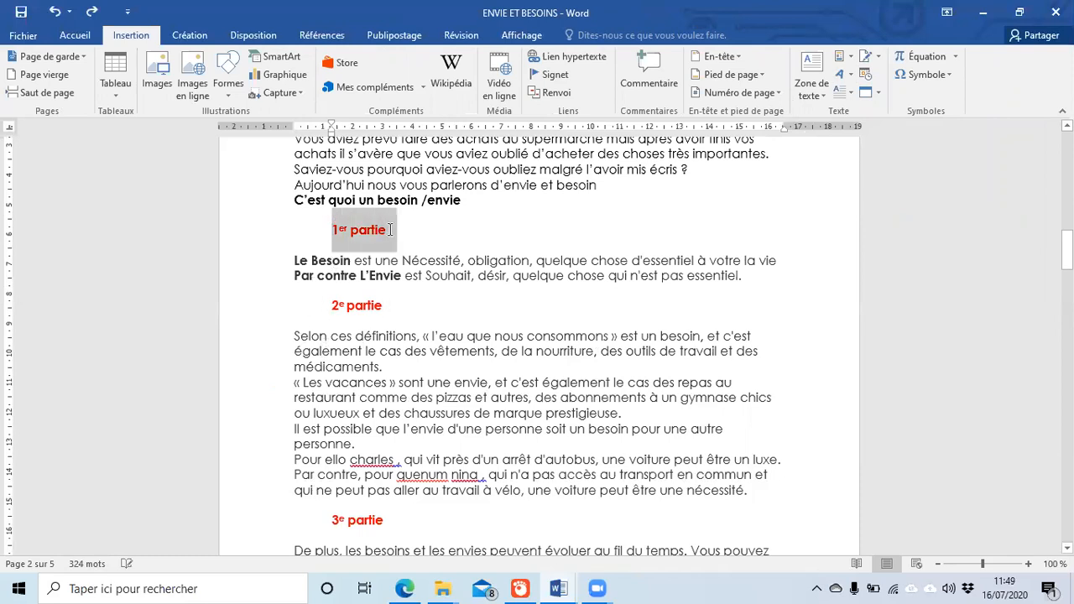
click(850, 75)
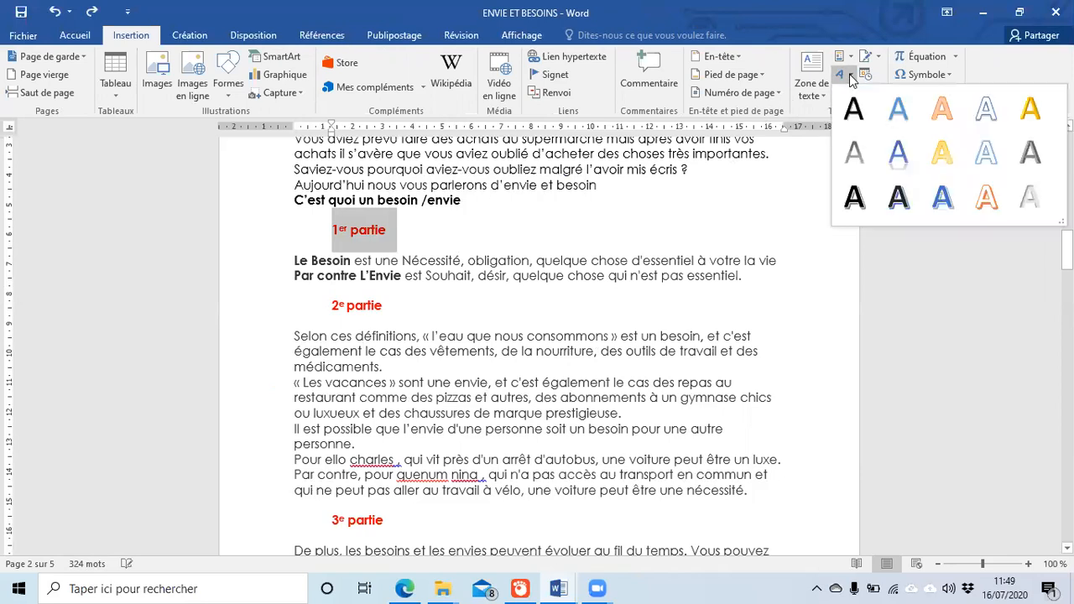
click(942, 112)
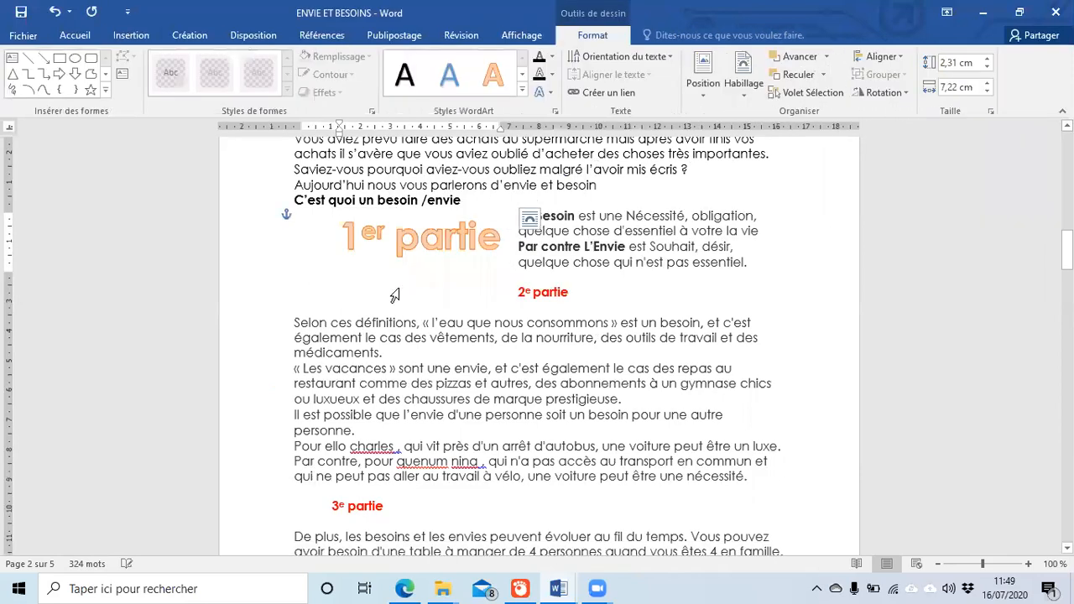
click(522, 91)
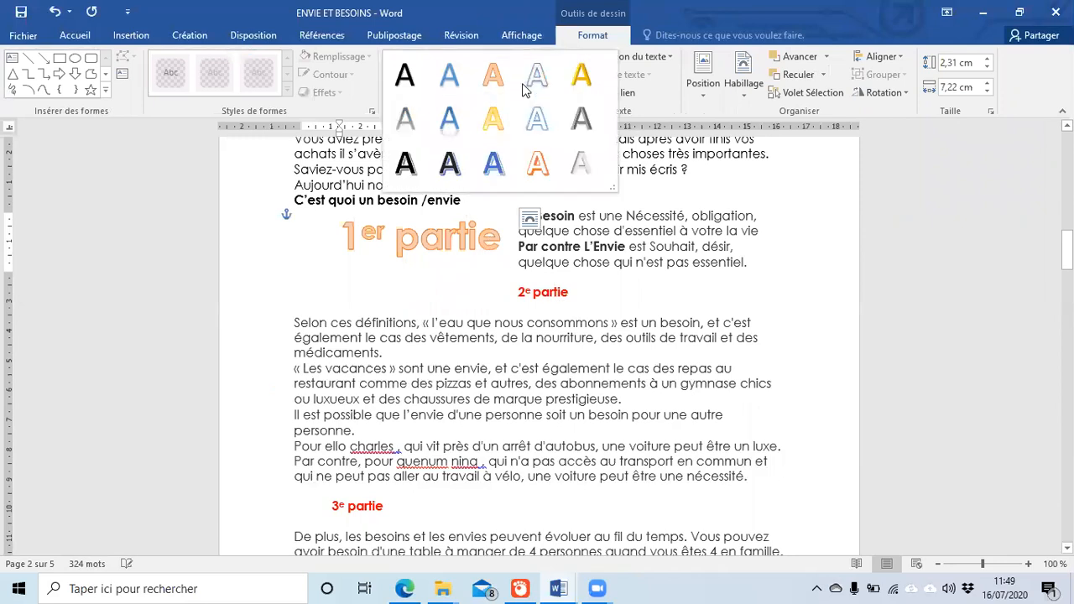
click(494, 119)
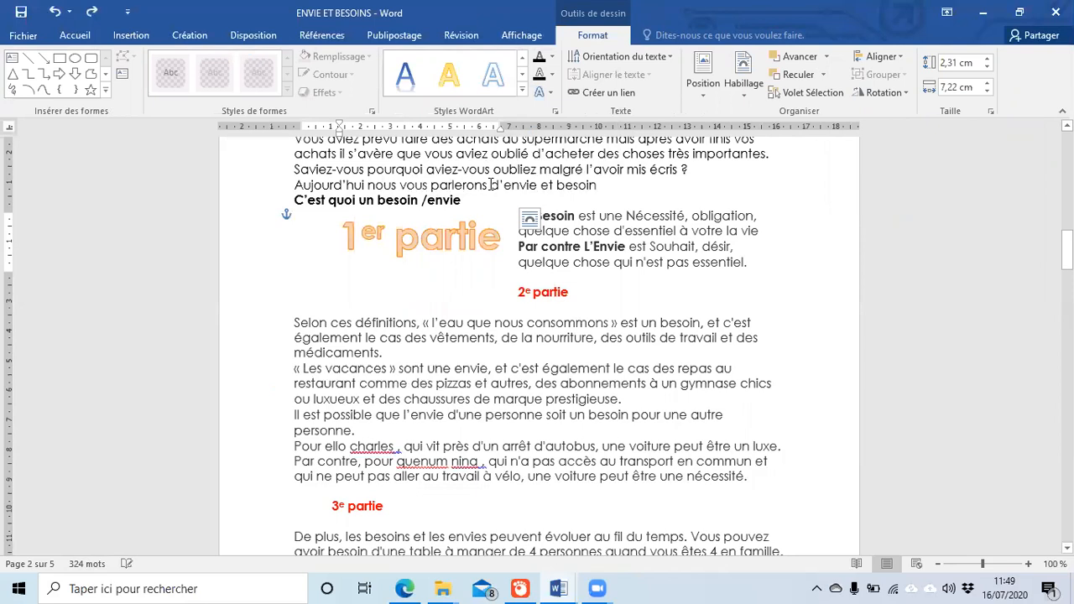
click(514, 376)
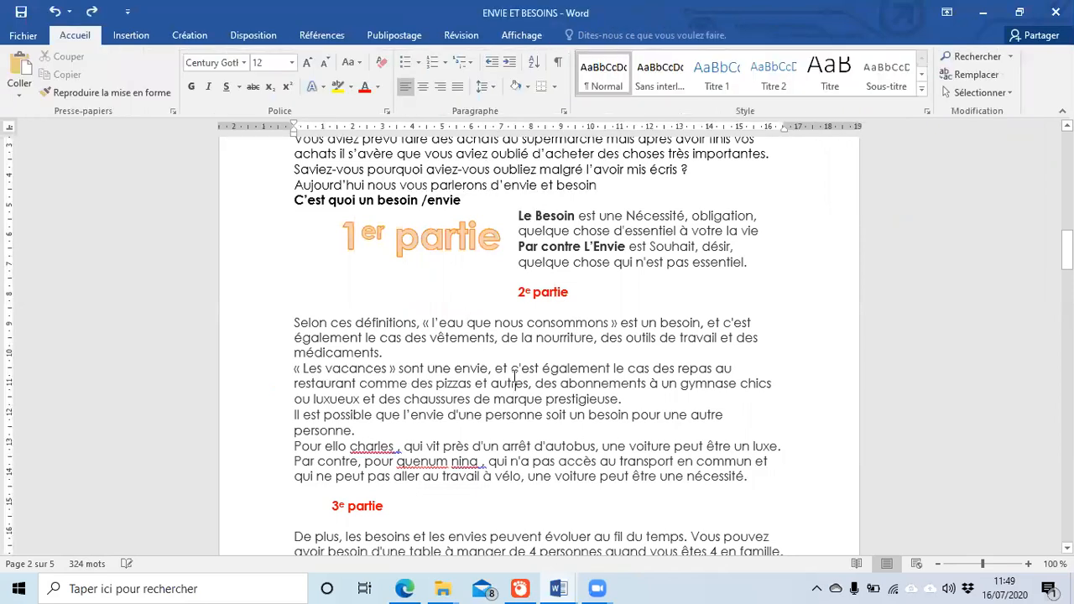